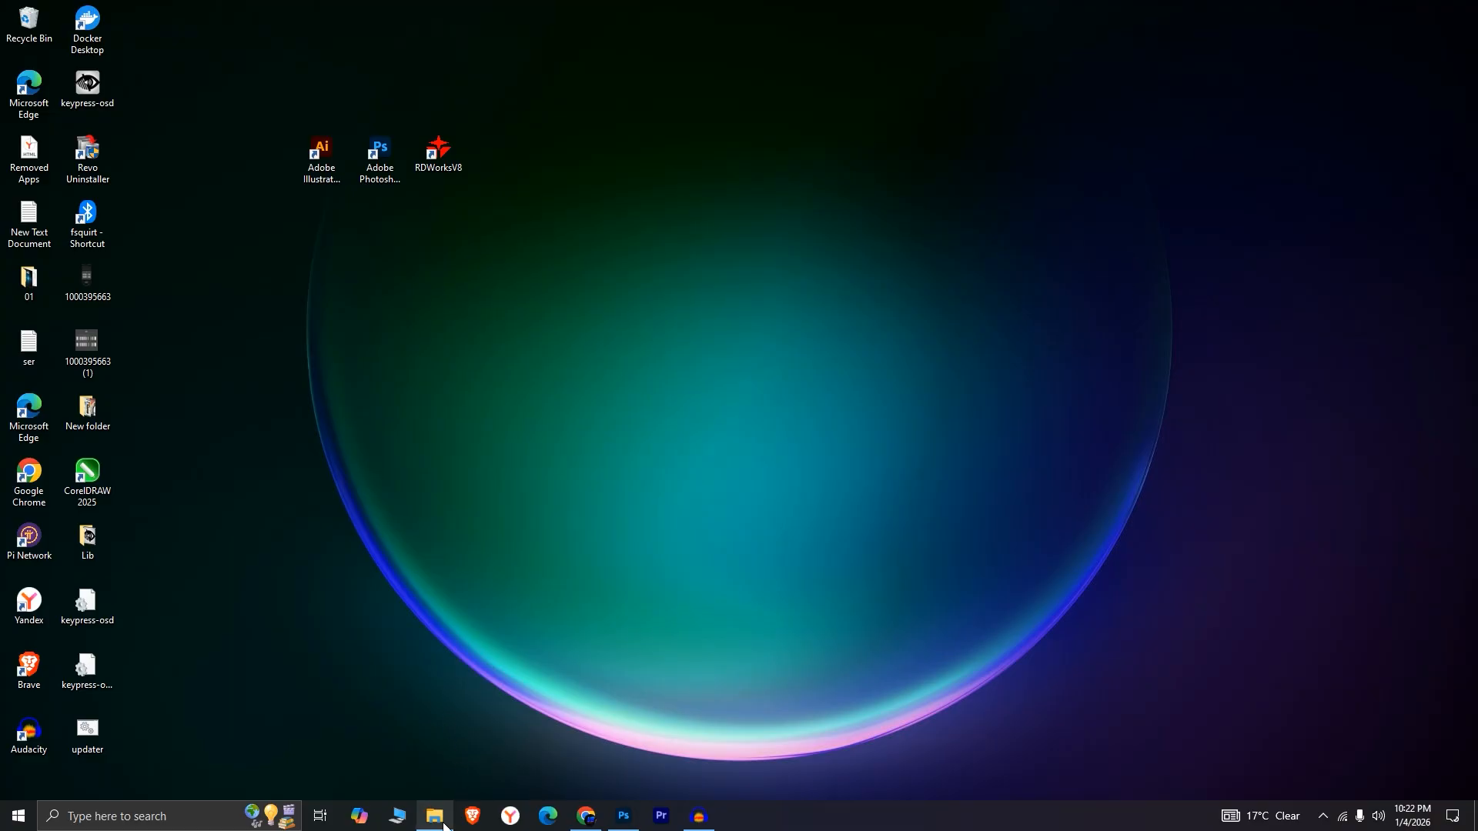
- Open the couple keyring reference image from the Downloads folder and enlarge its viewer to full screen
mouse_move(445, 826)
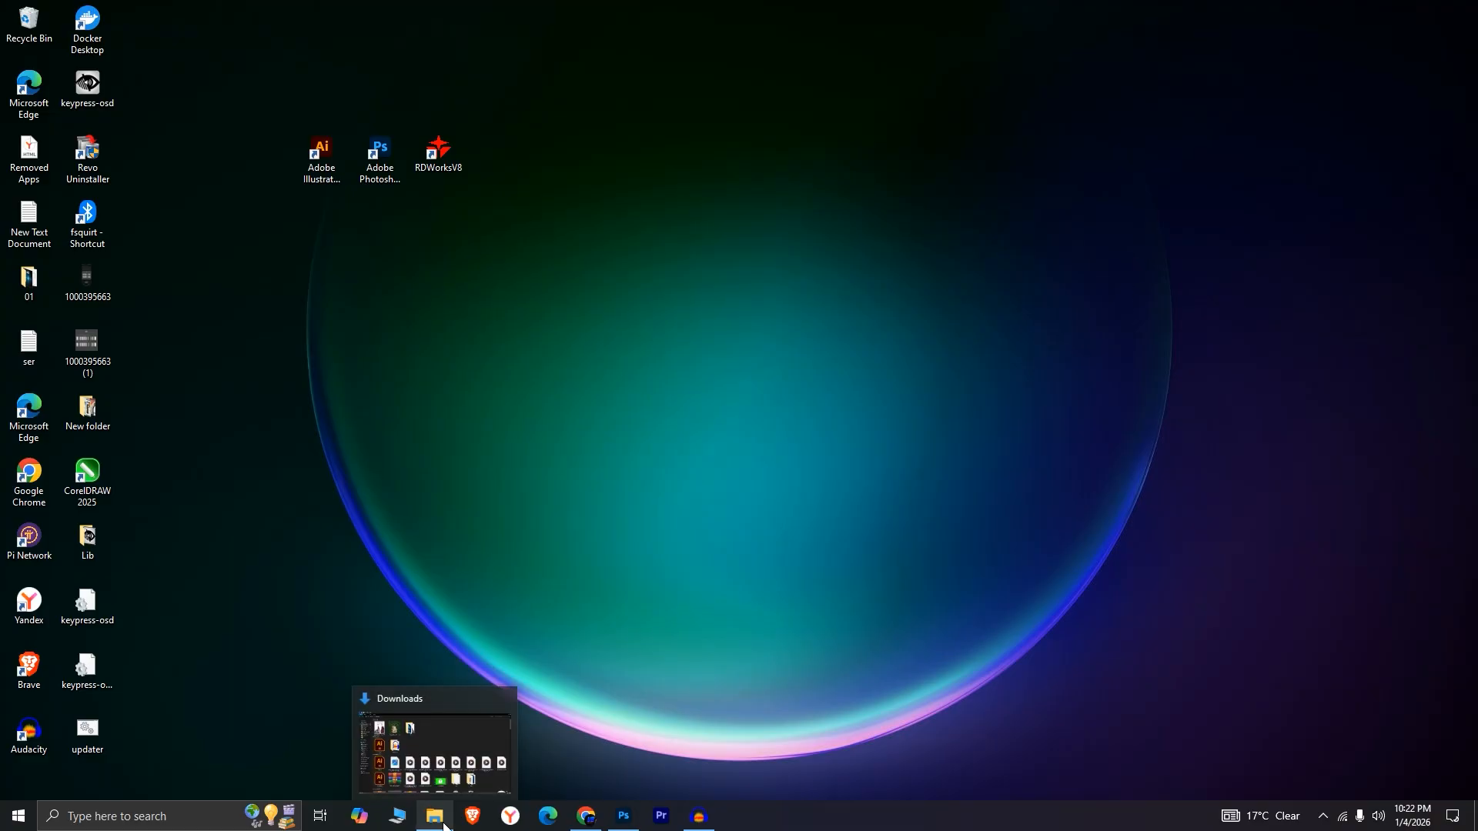
left_click(444, 825)
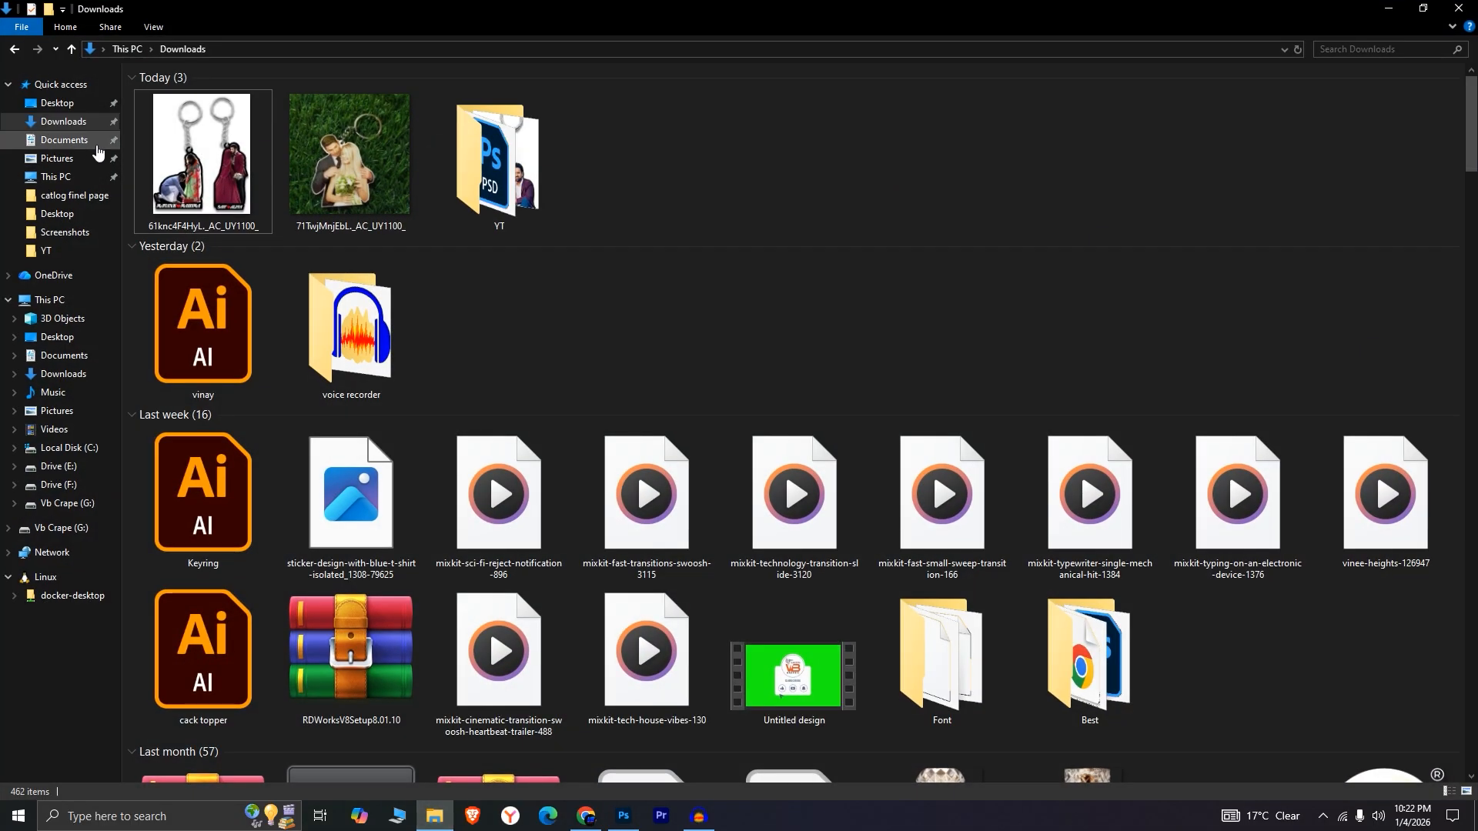
double_click(203, 175)
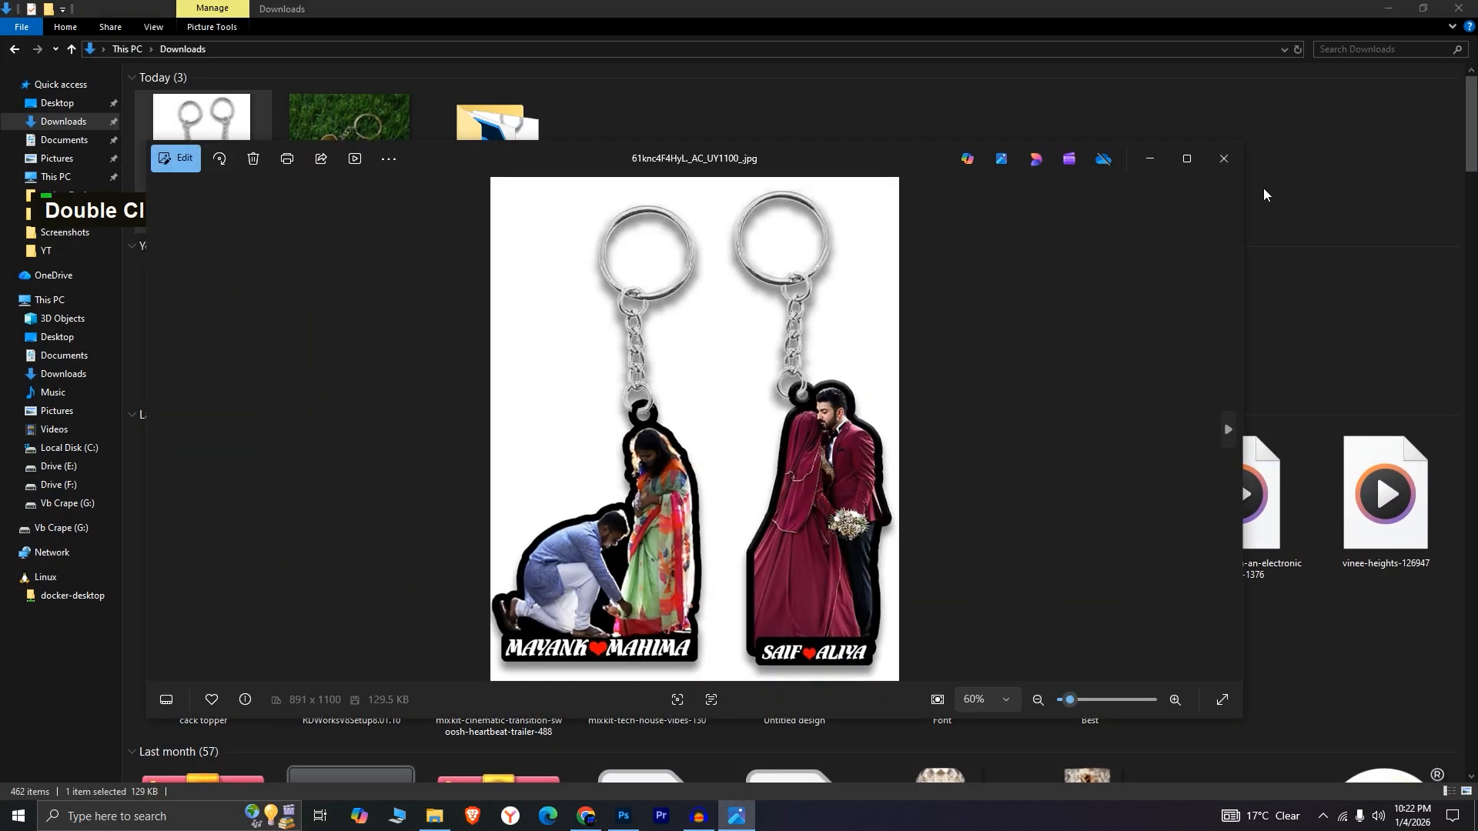
left_click(1180, 151)
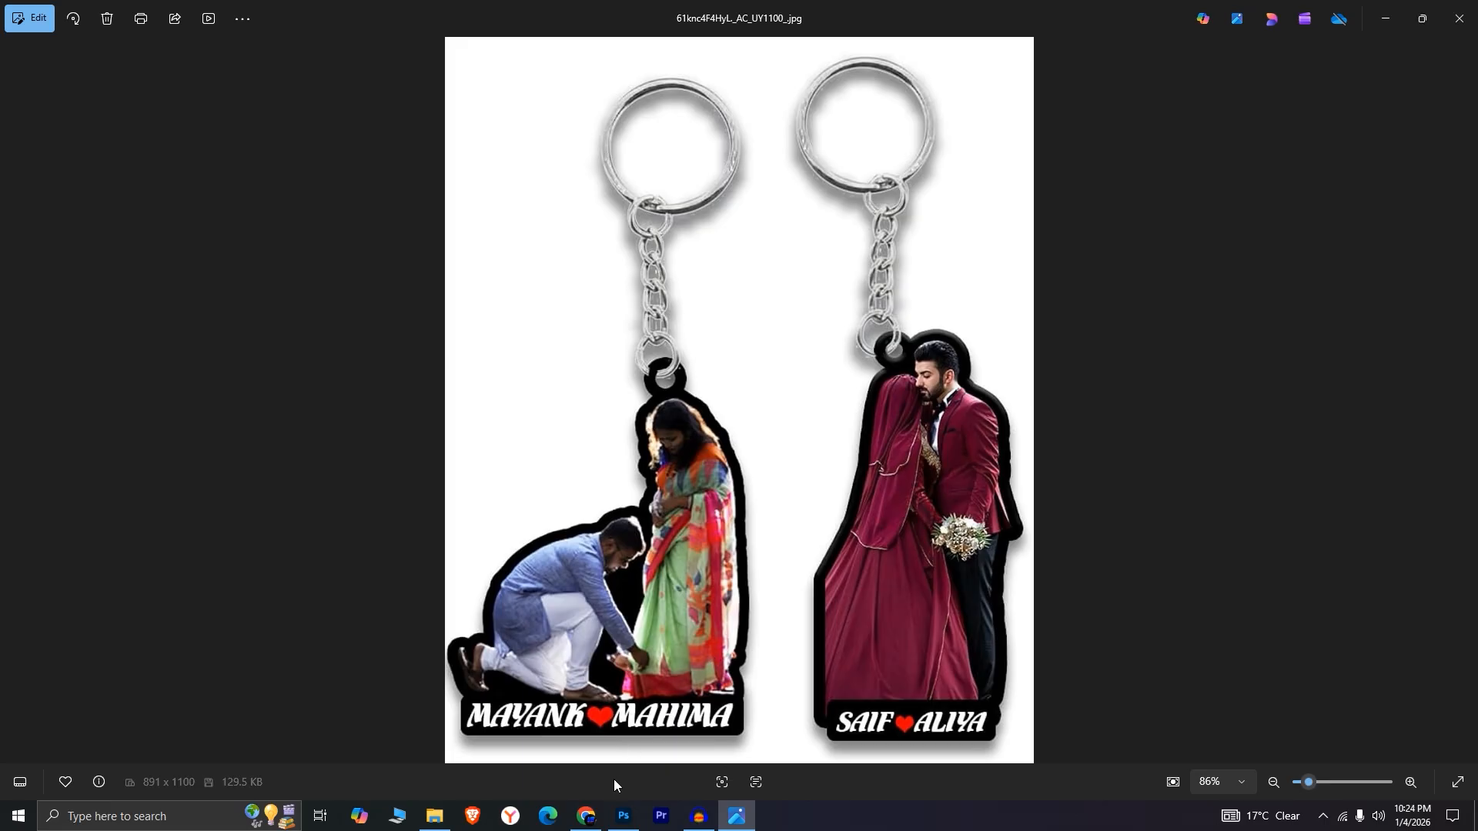
- Switch to Chrome and copy the previewed Freepik couple photo to the clipboard
left_click(585, 816)
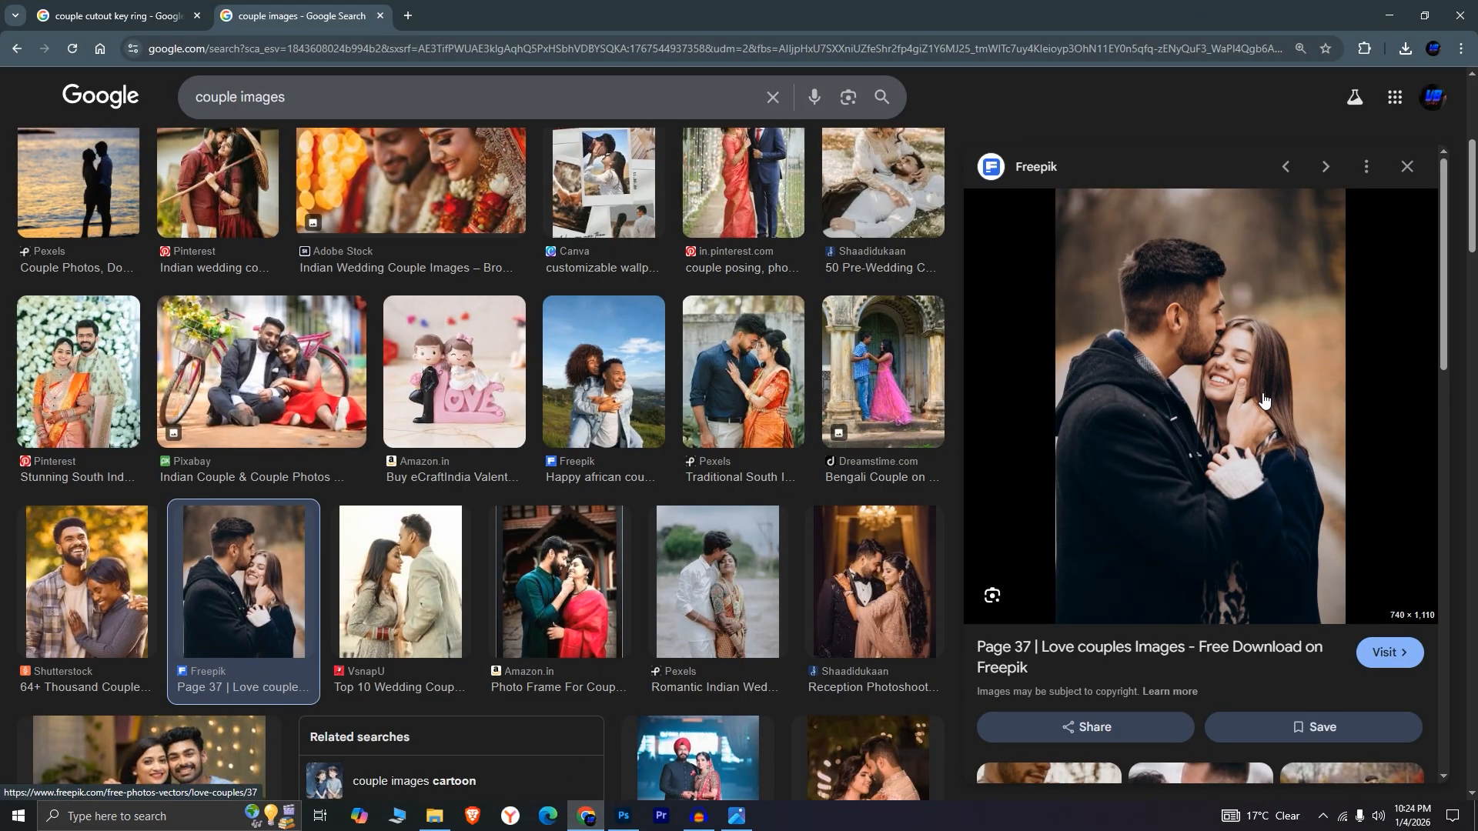
right_click(1172, 337)
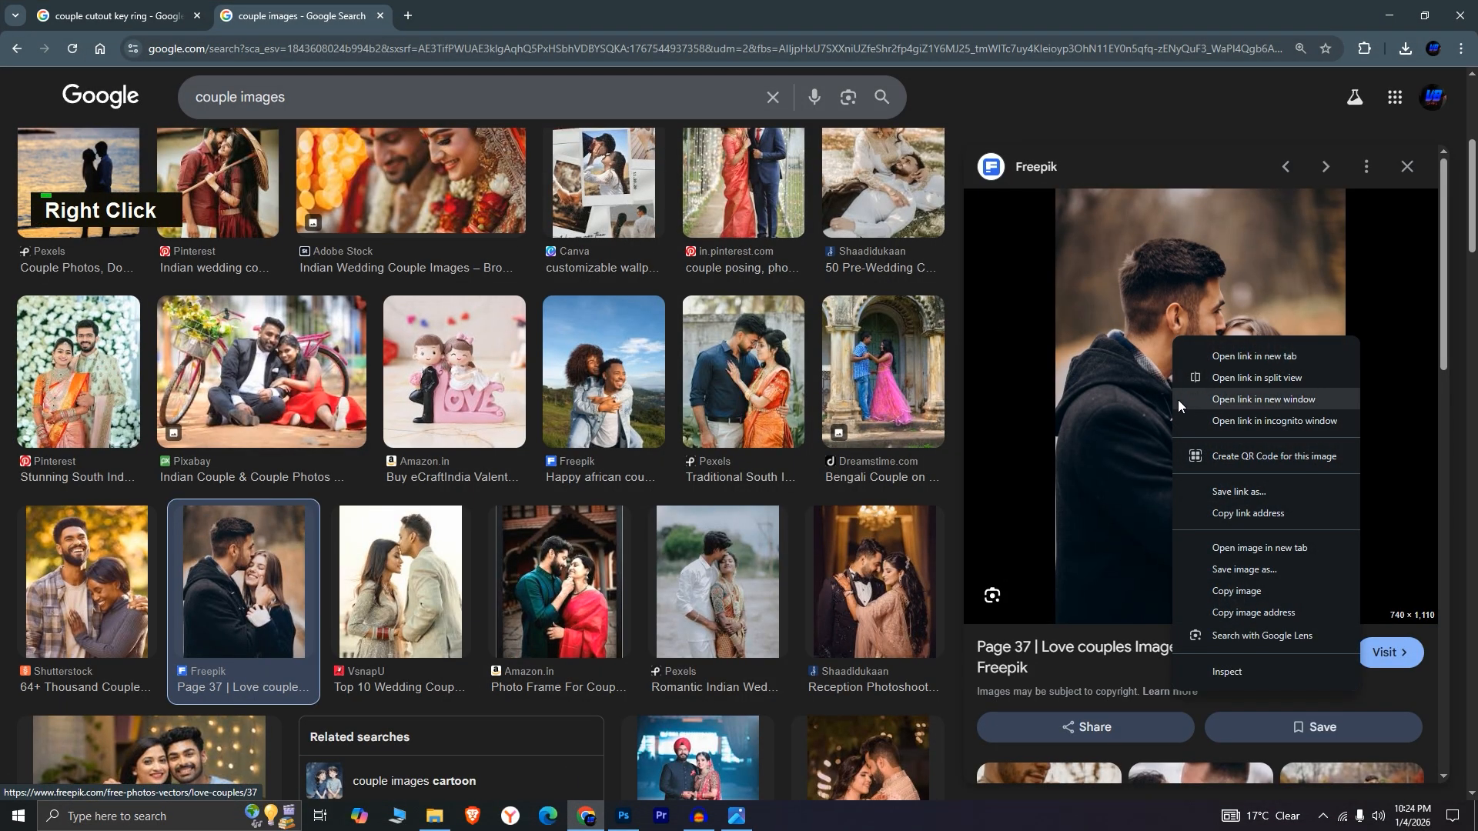
left_click(1202, 569)
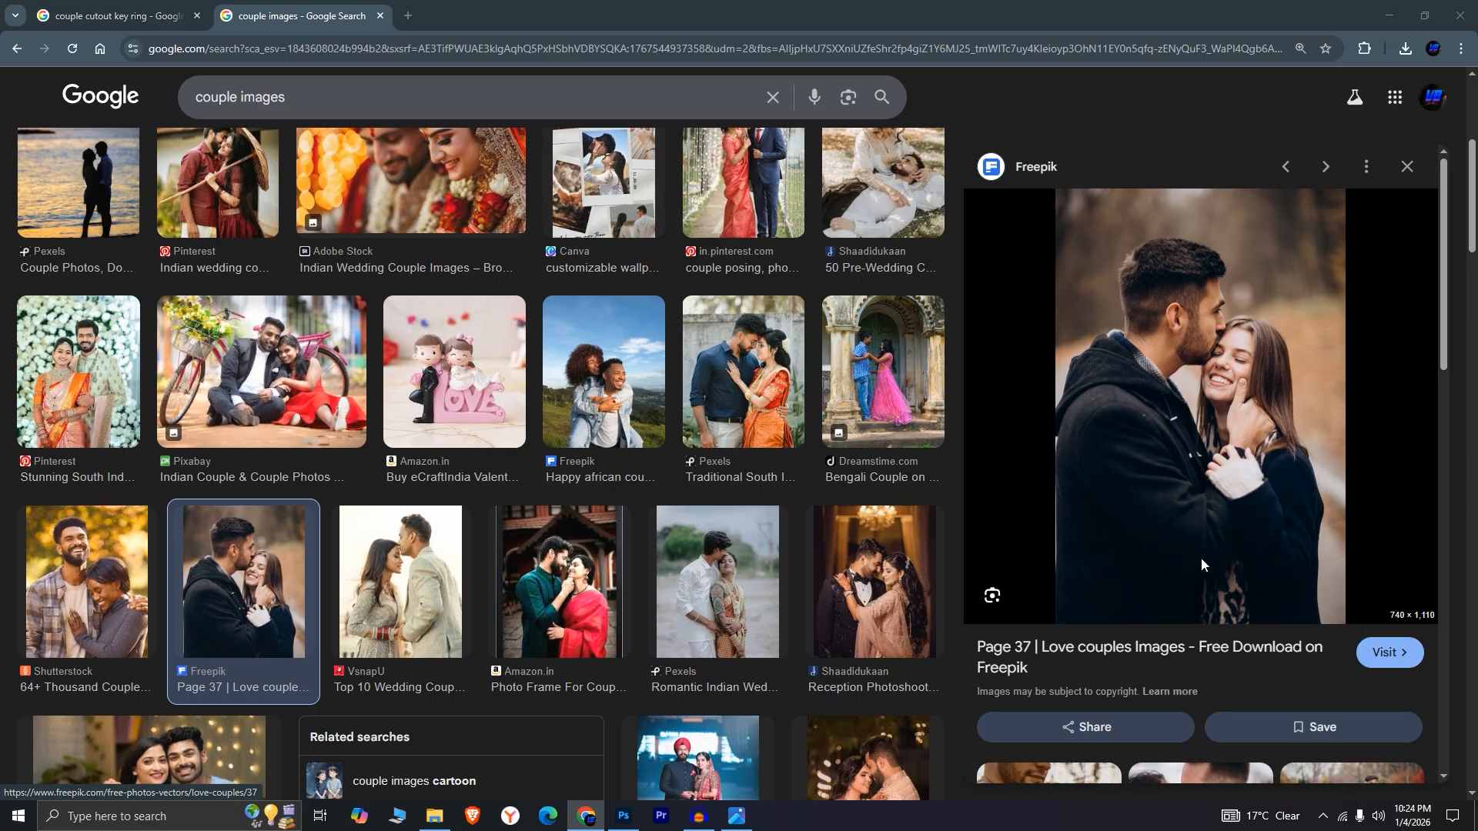
left_click(699, 611)
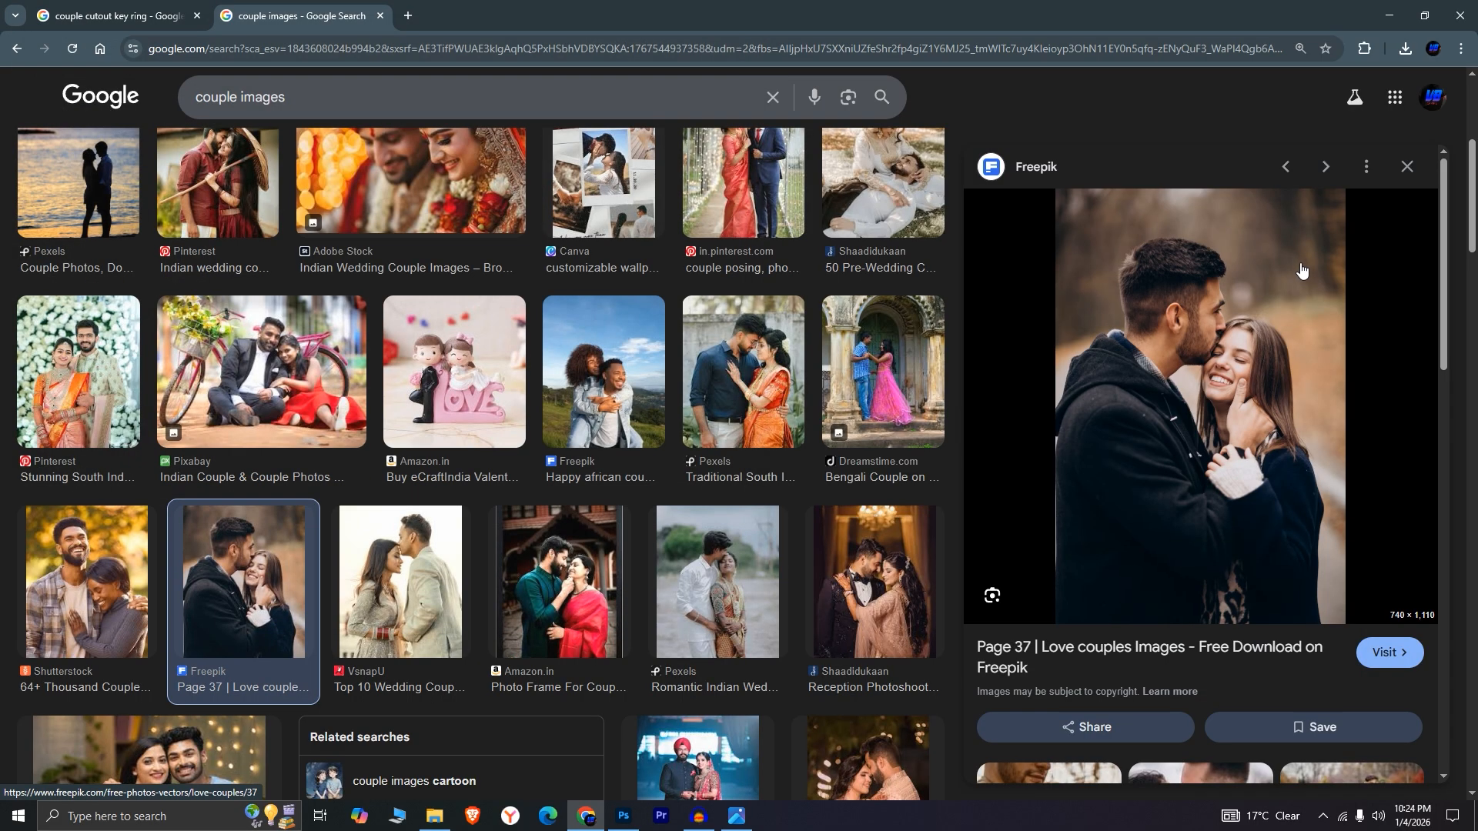
right_click(1112, 264)
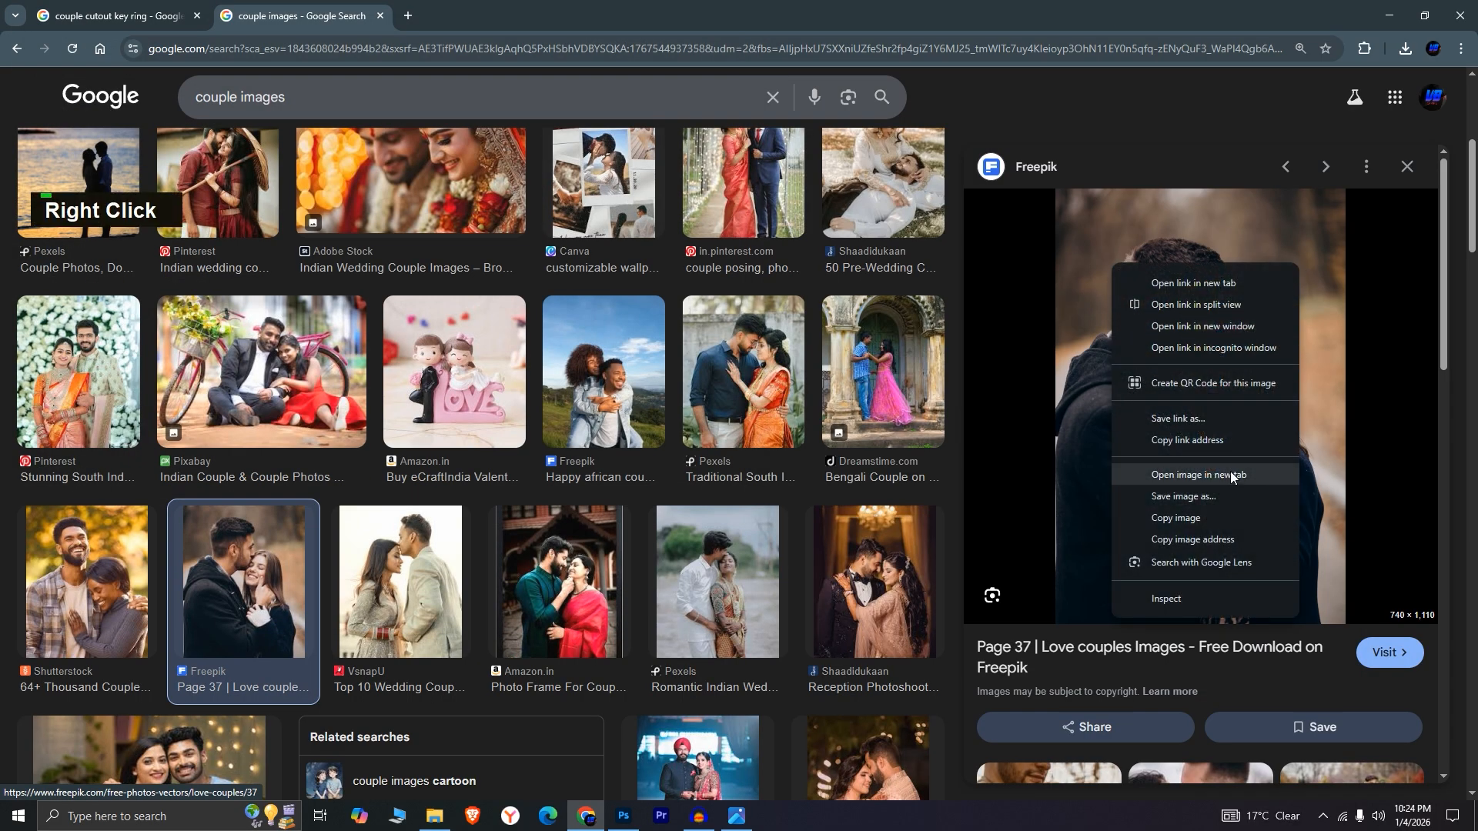
left_click(1188, 516)
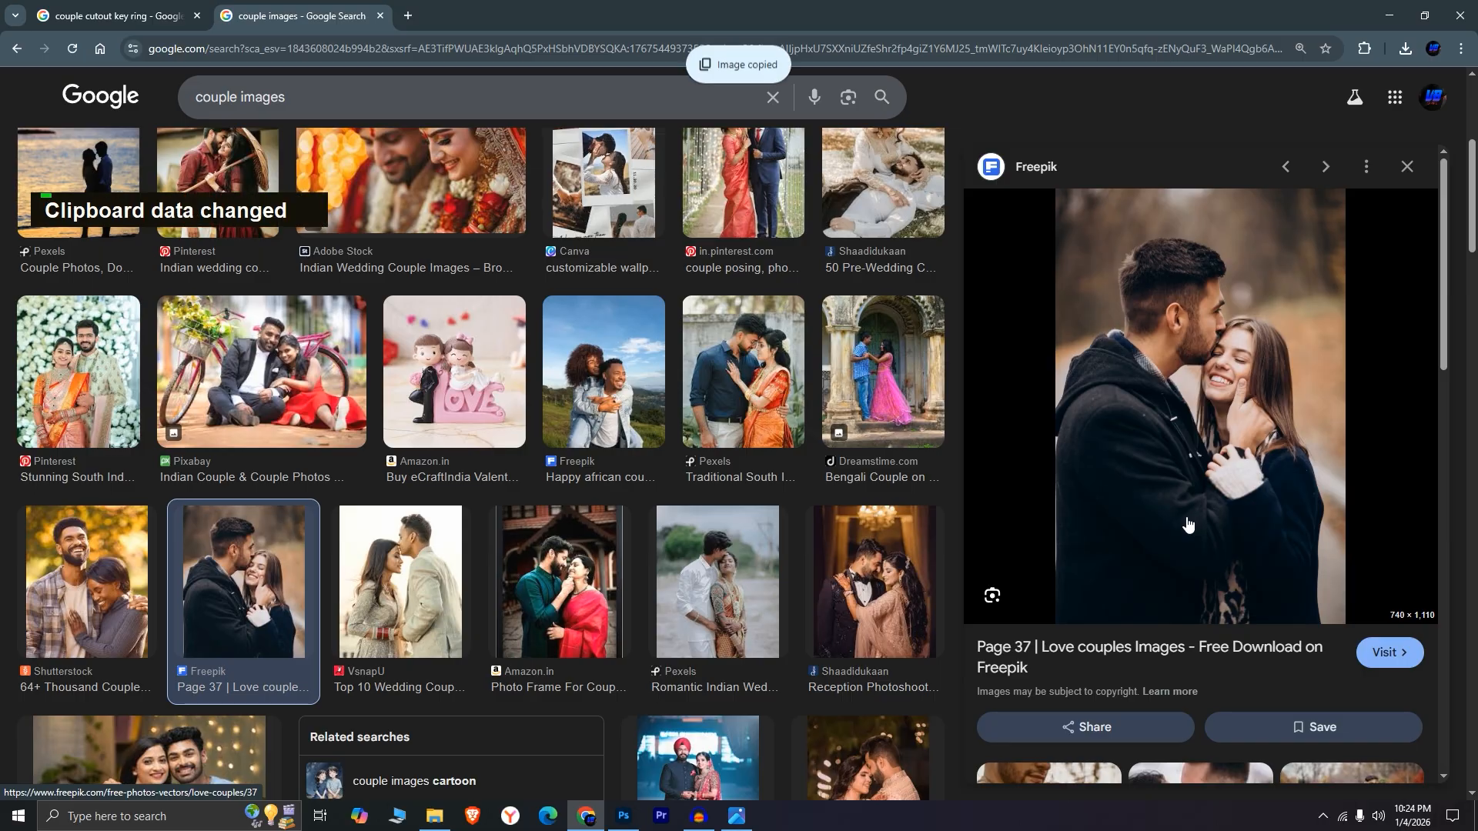
- Switch to Photoshop and create a new A4 document, 210 x 297 mm at 300 ppi
left_click(629, 815)
key("ctrl+n")
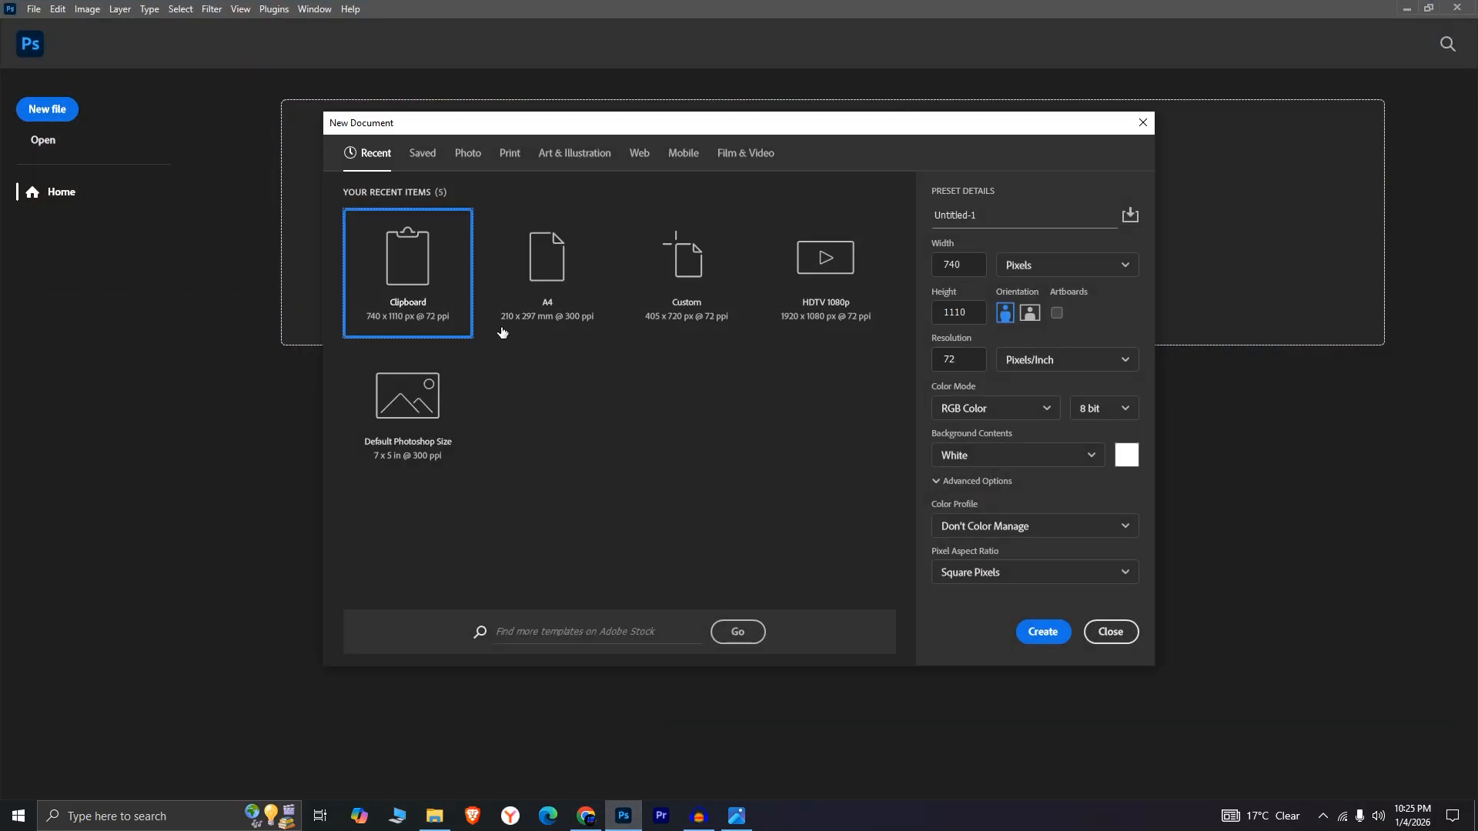
double_click(538, 316)
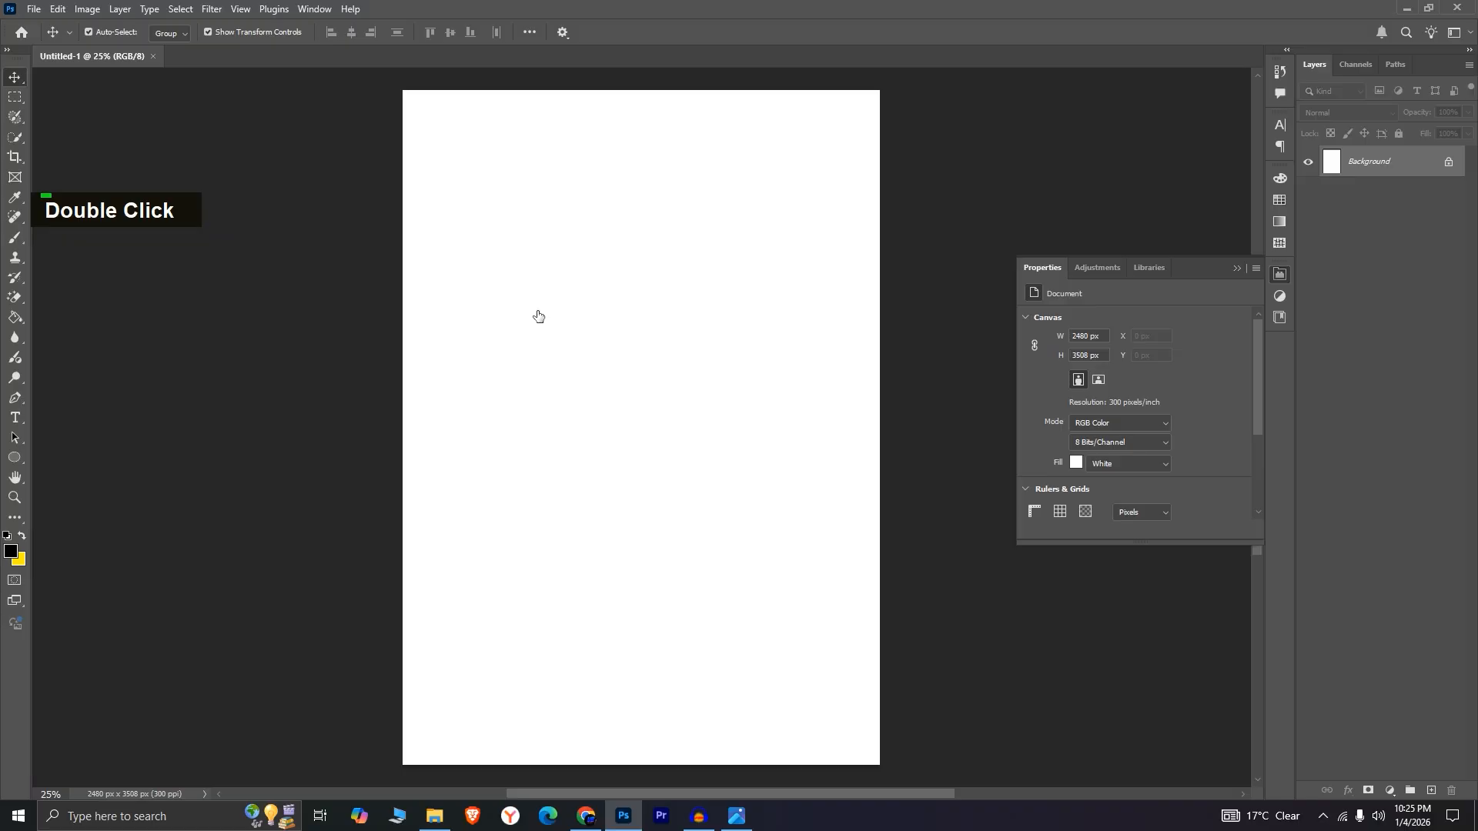
- Paste the copied couple photo and scale it up from its centre to about 245%
key("ctrl+v")
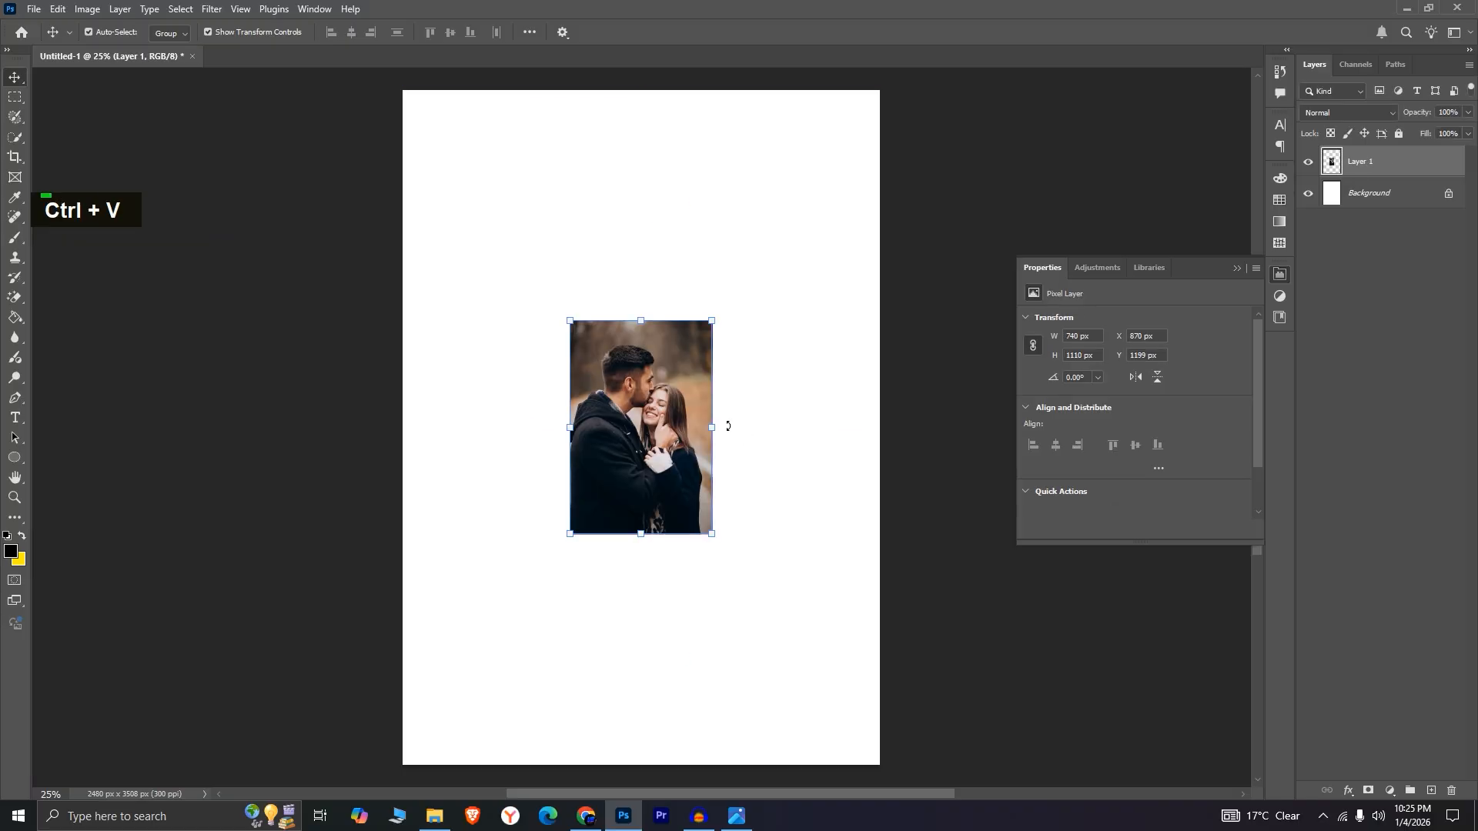
left_click_drag(715, 427, 815, 427)
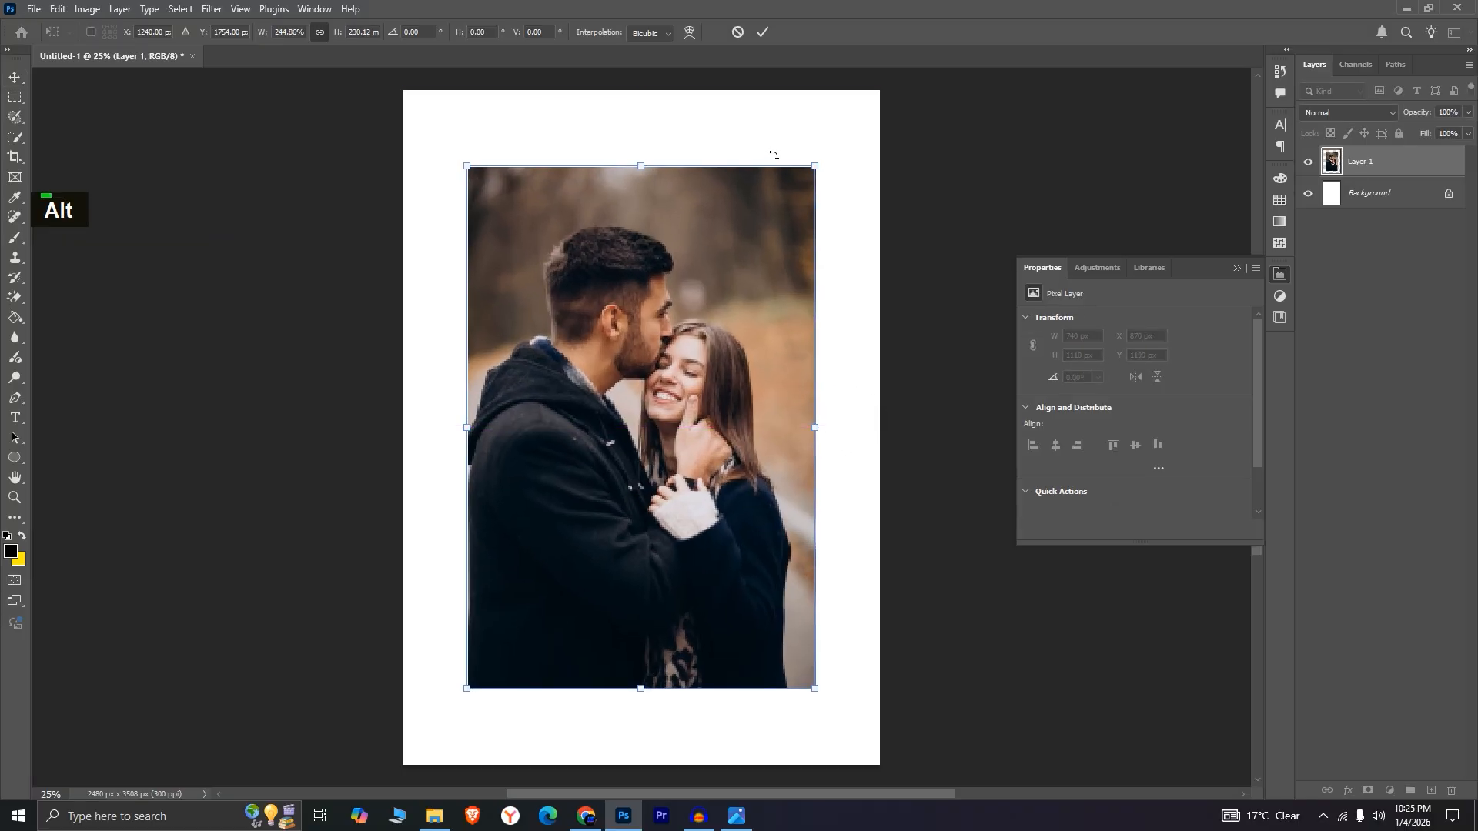
left_click(762, 33)
- Select the couple with the Quick Selection tool's Select Subject and hide the background with a layer mask
scroll(681, 371, "up", 5)
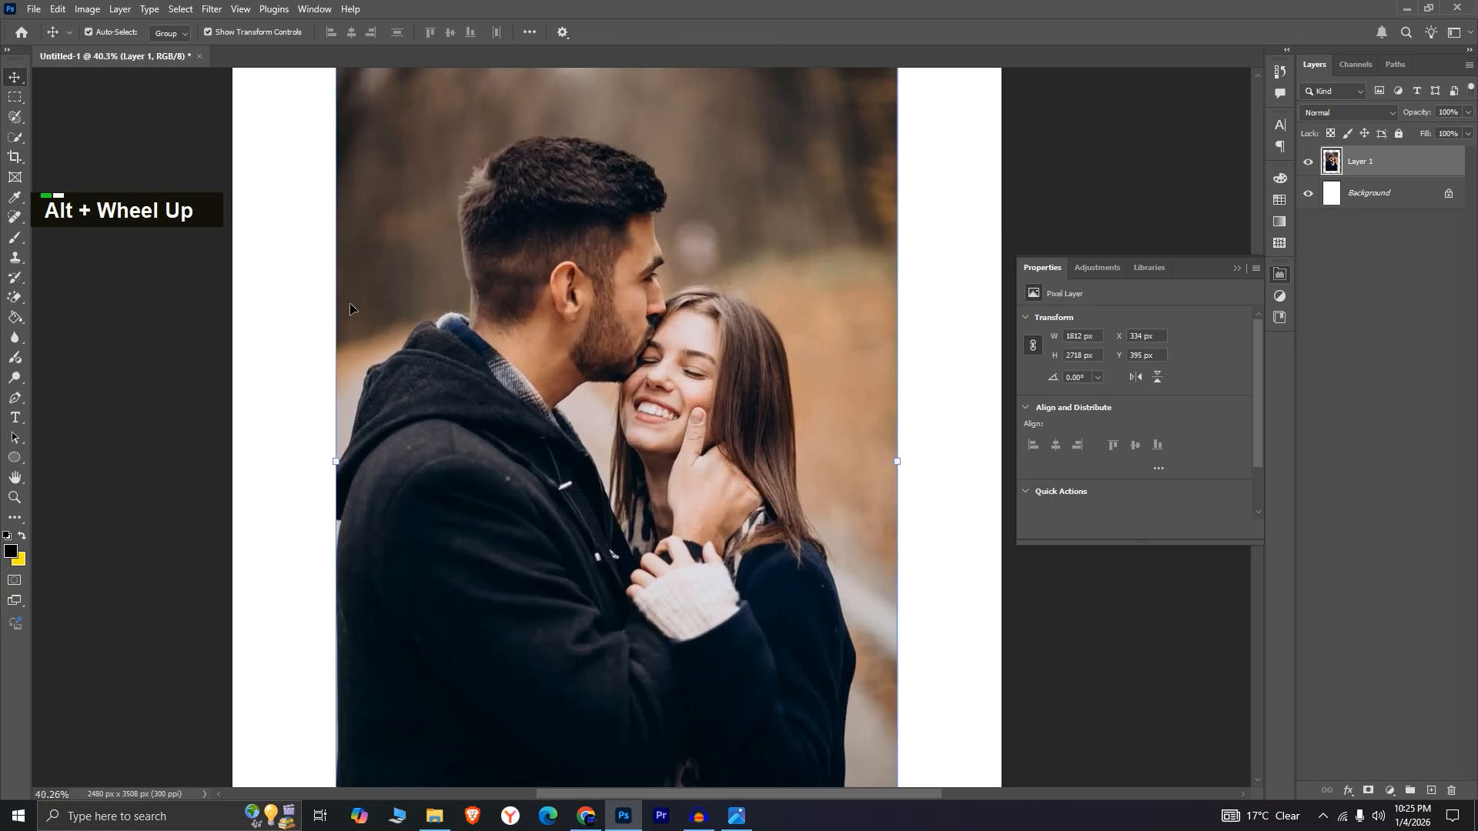
left_click(14, 139)
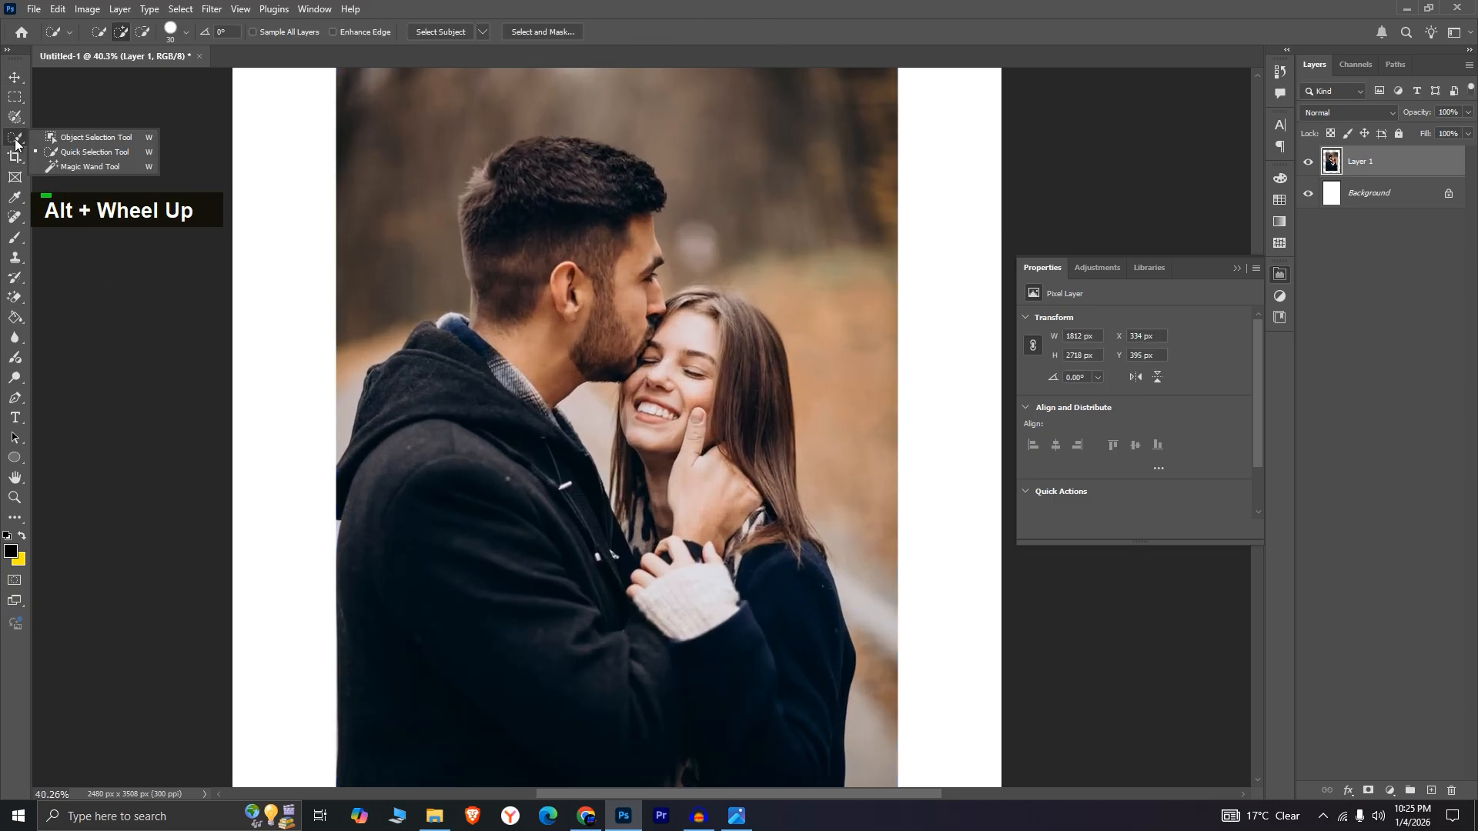
left_click(92, 153)
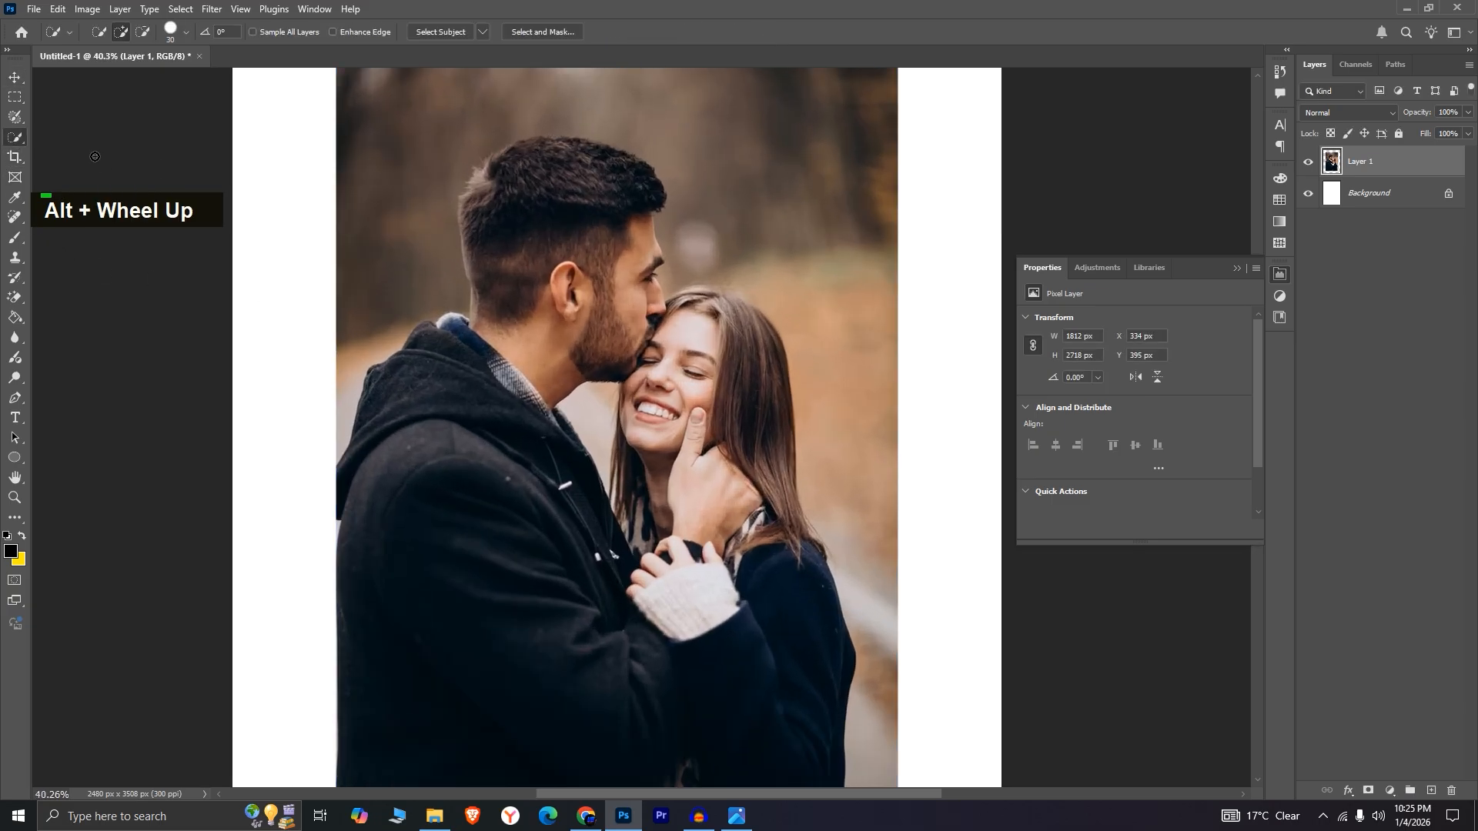
left_click(435, 33)
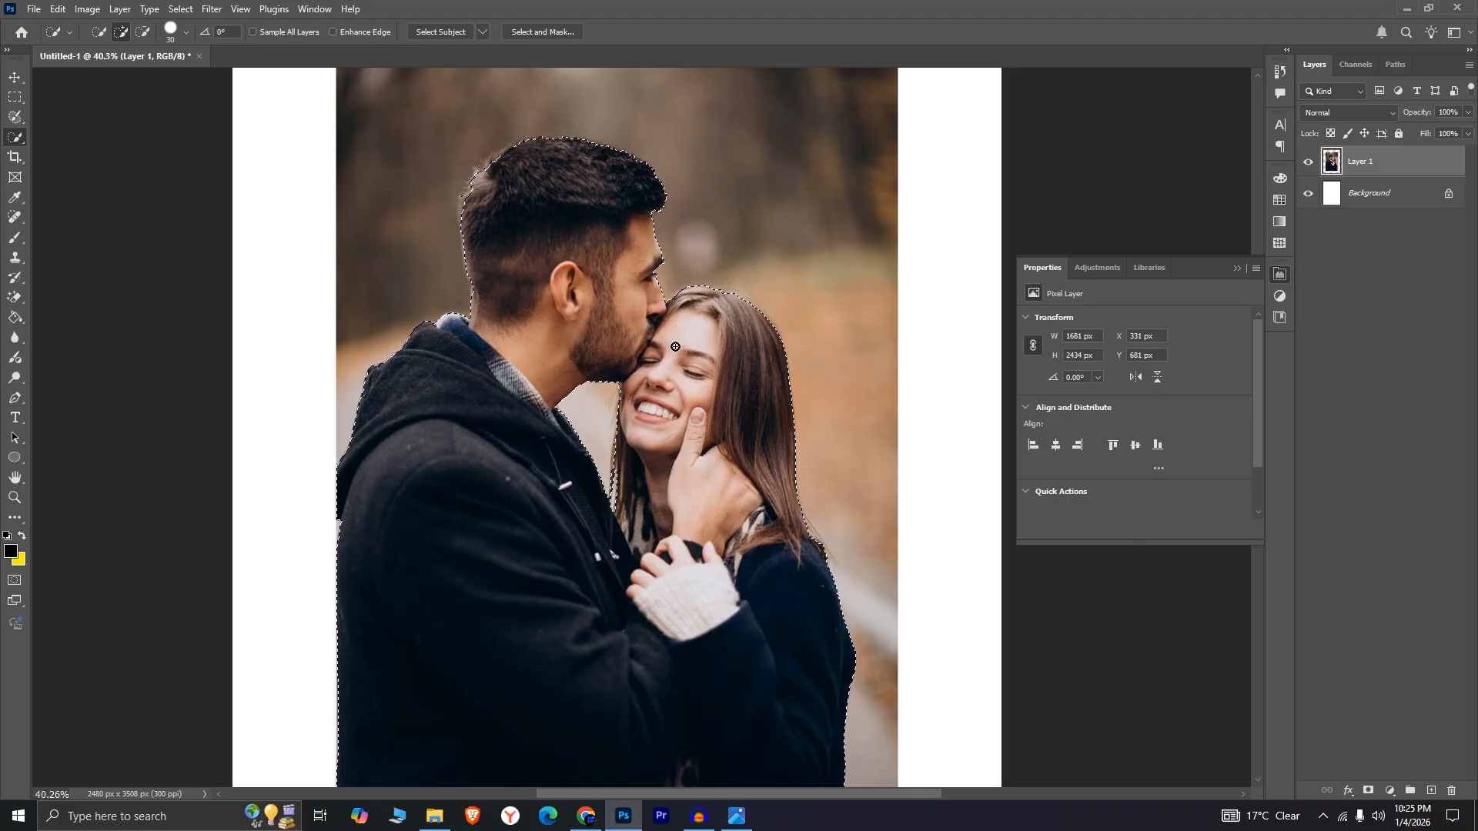
scroll(695, 380, "down", 1, "alt")
scroll(694, 381, "down", 2, "alt")
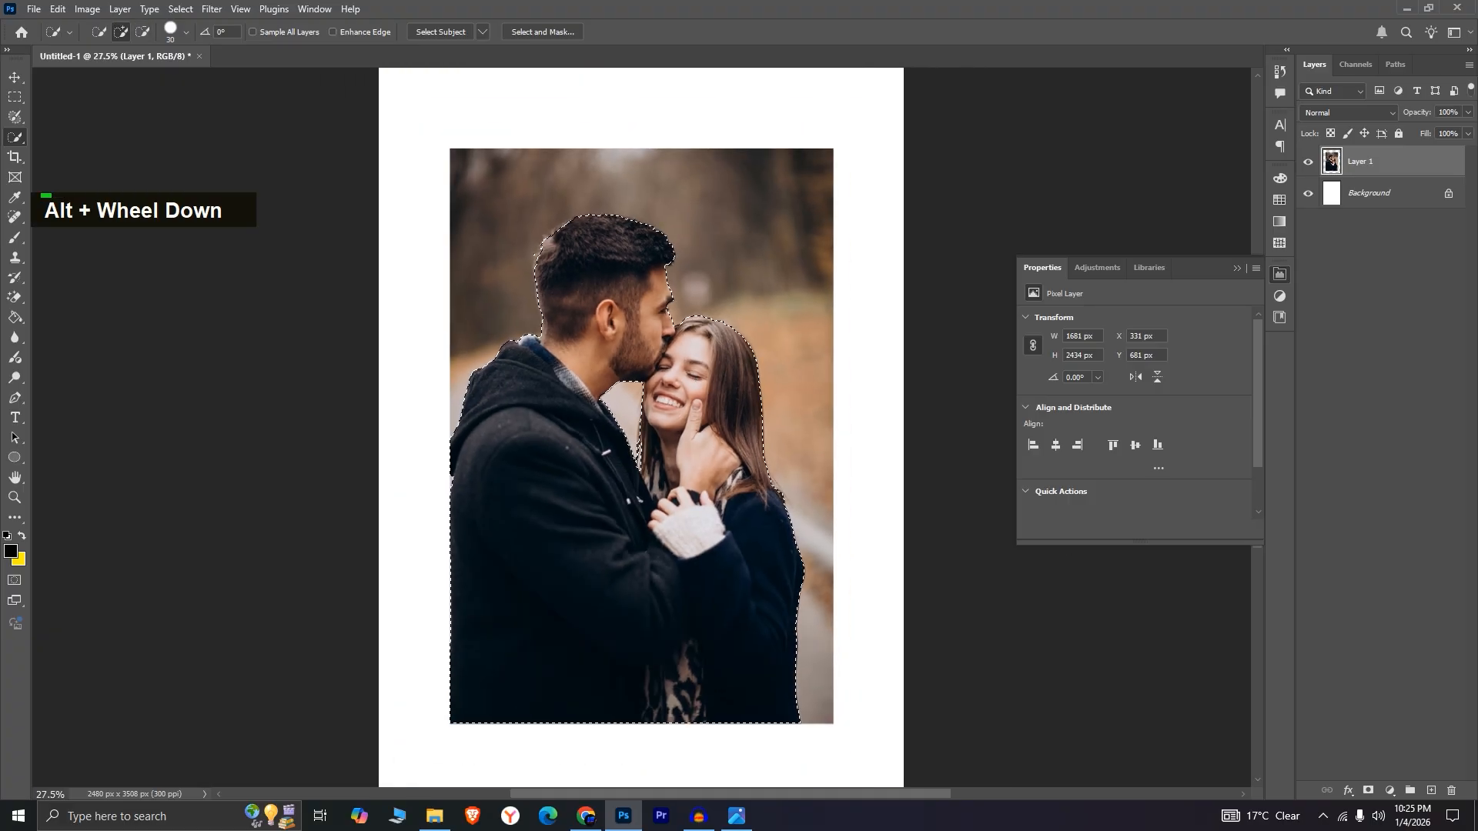
left_click(1368, 793)
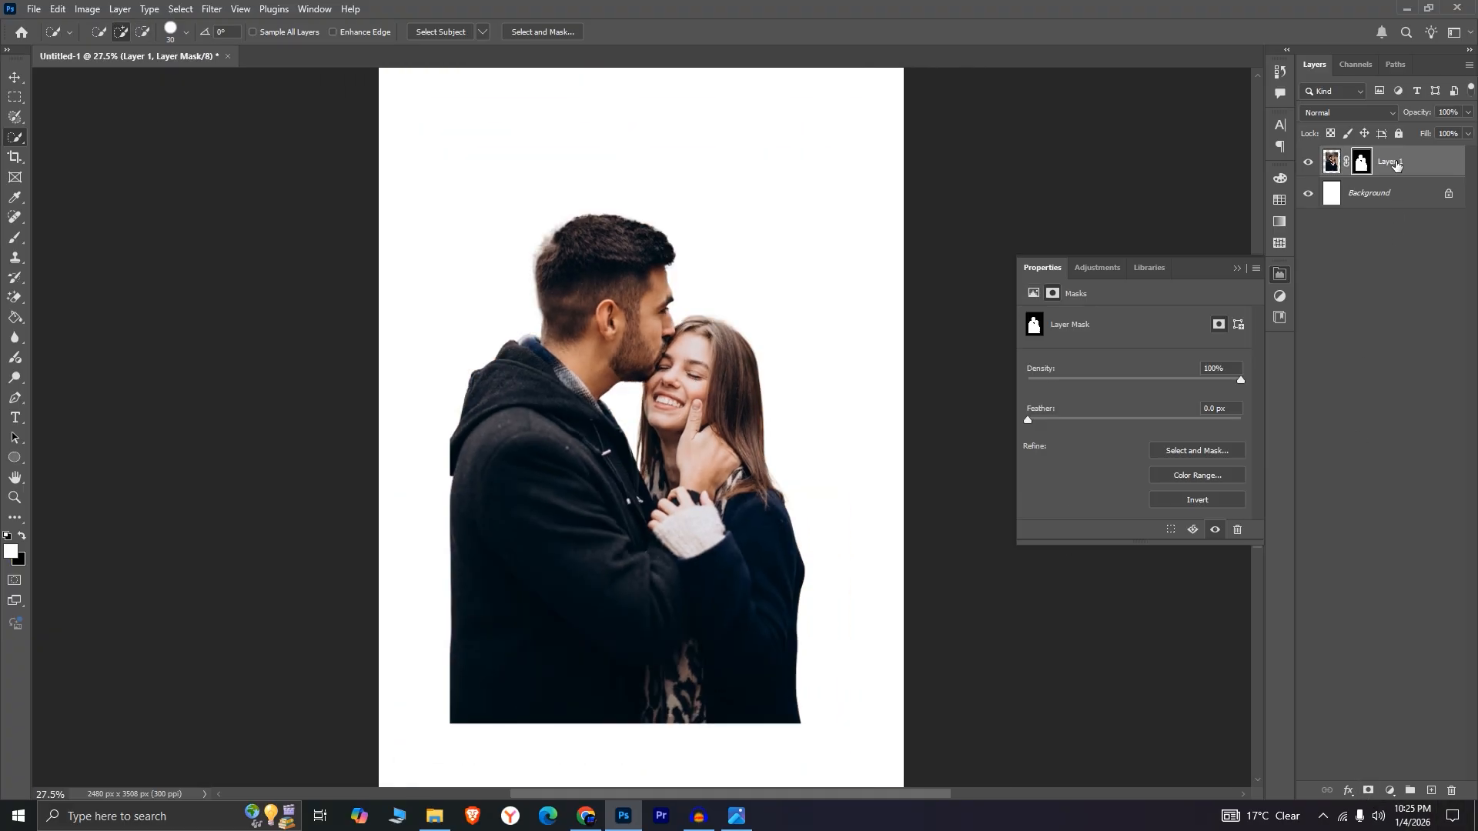
- Convert the masked couple layer to a smart object and activate the Move tool
right_click(1397, 164)
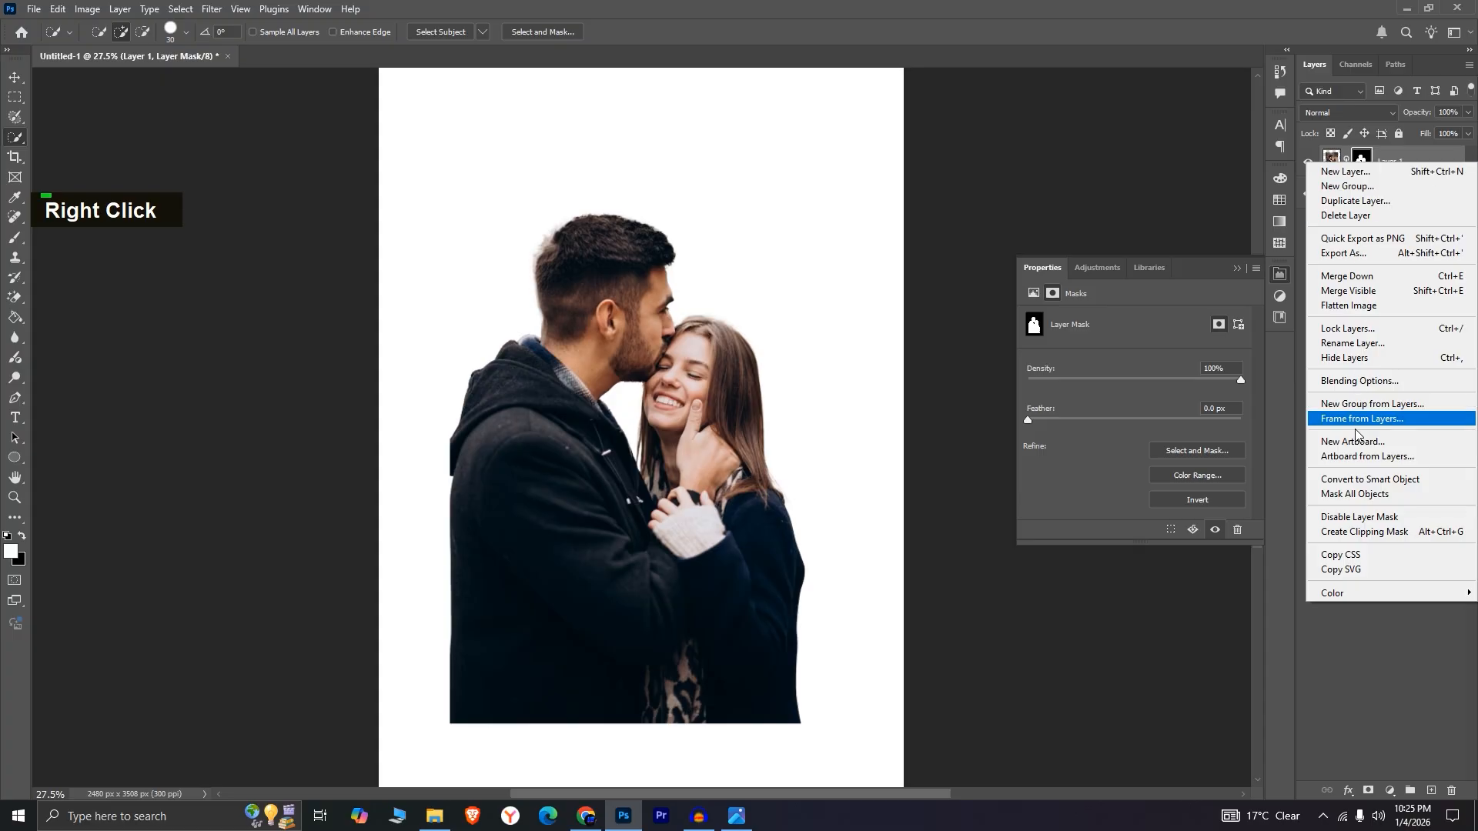
left_click(1370, 486)
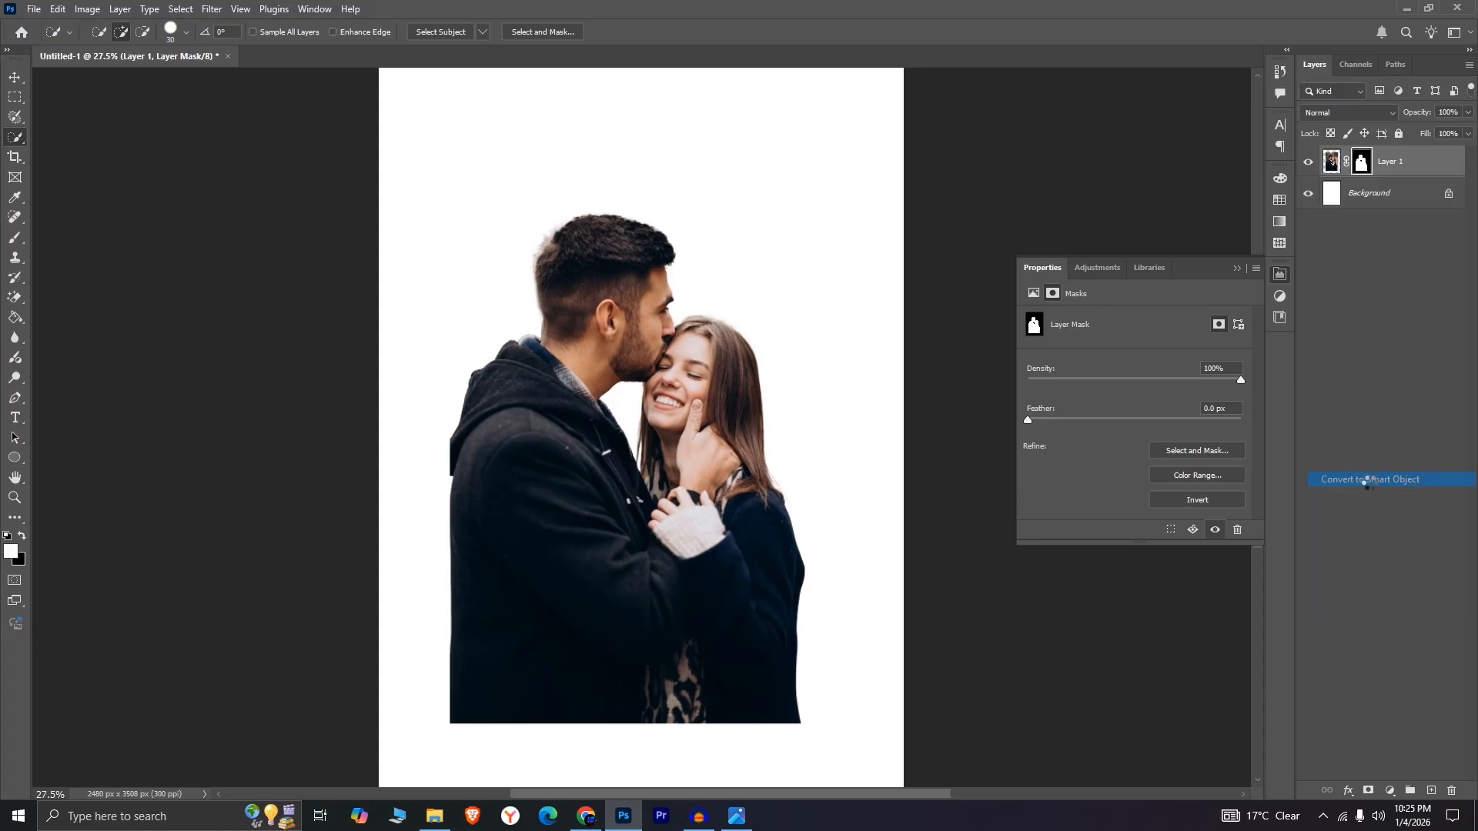
key("v")
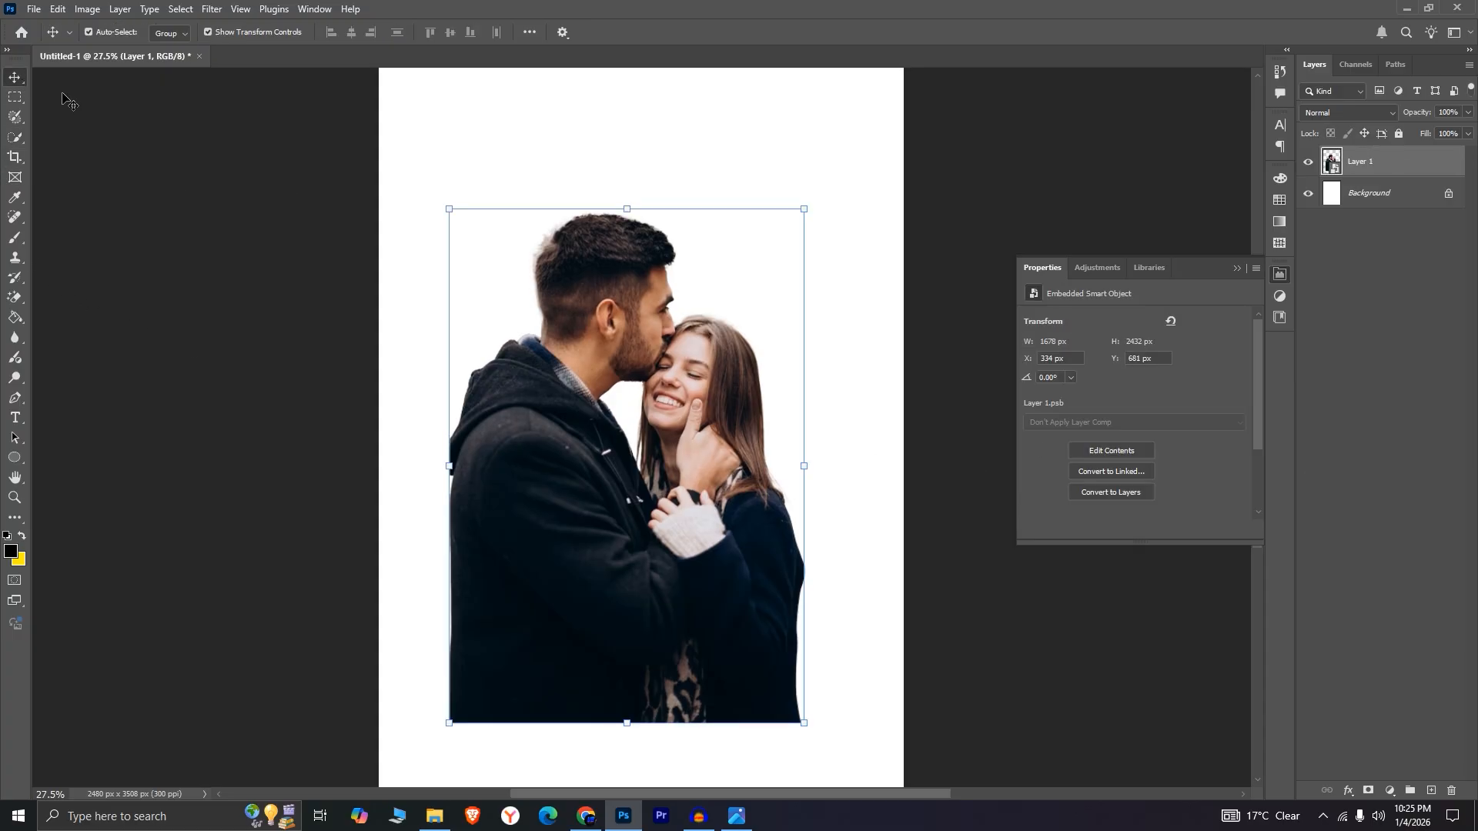
- Add a 9 px black outside Stroke effect to the couple layer at 100% opacity
right_click(1354, 166)
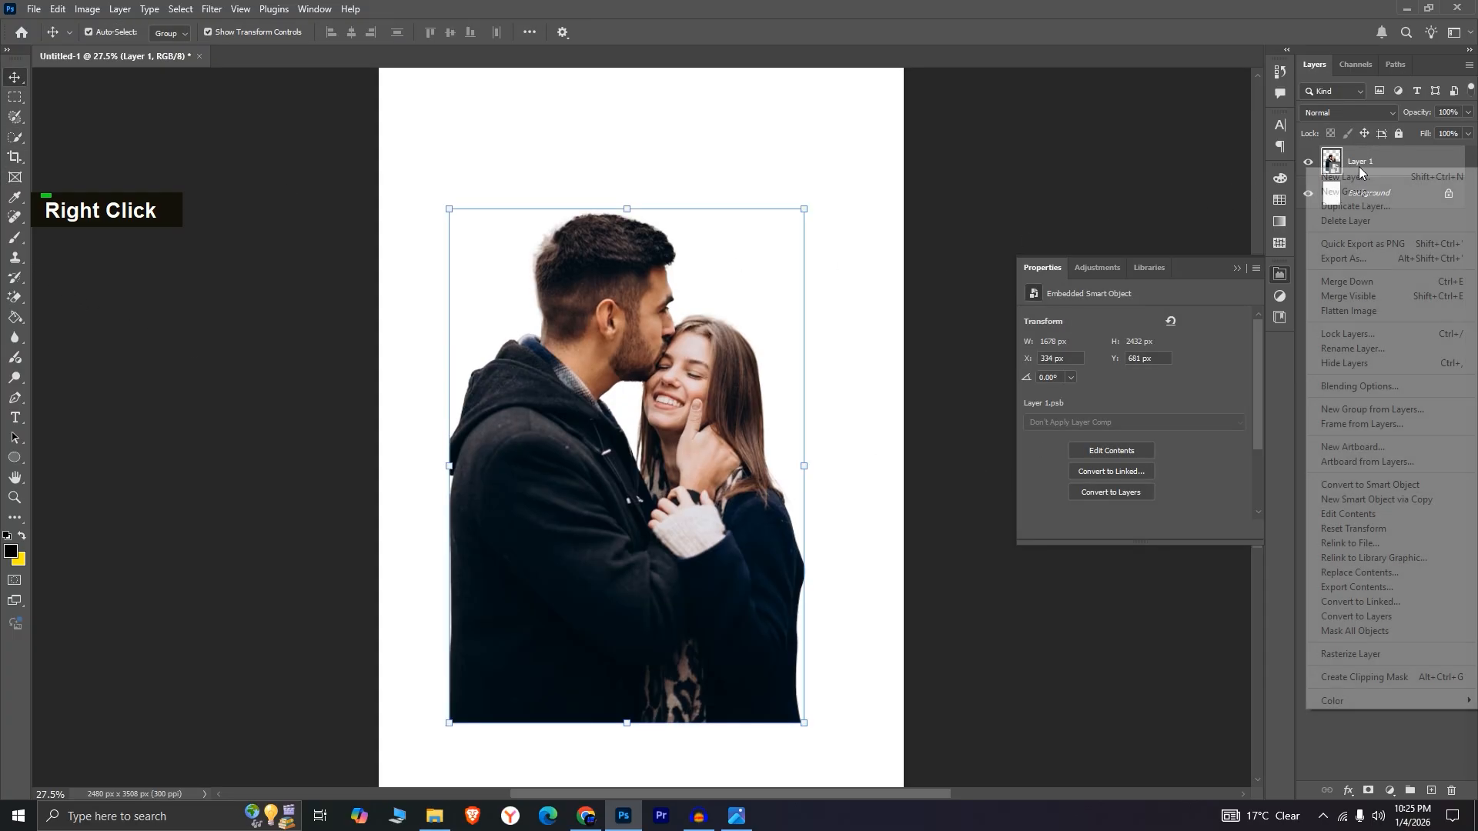
left_click(1358, 386)
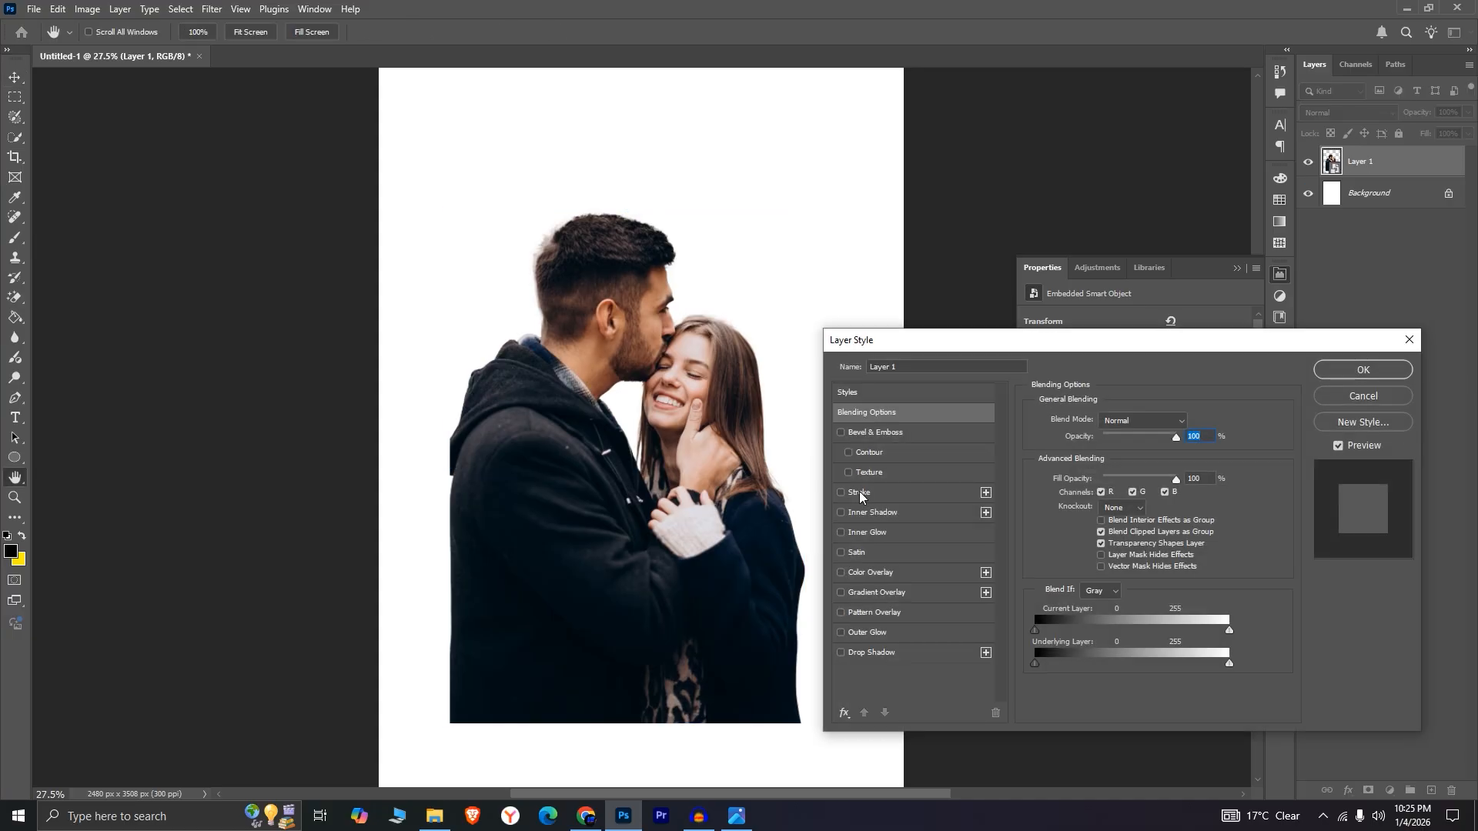
left_click(859, 492)
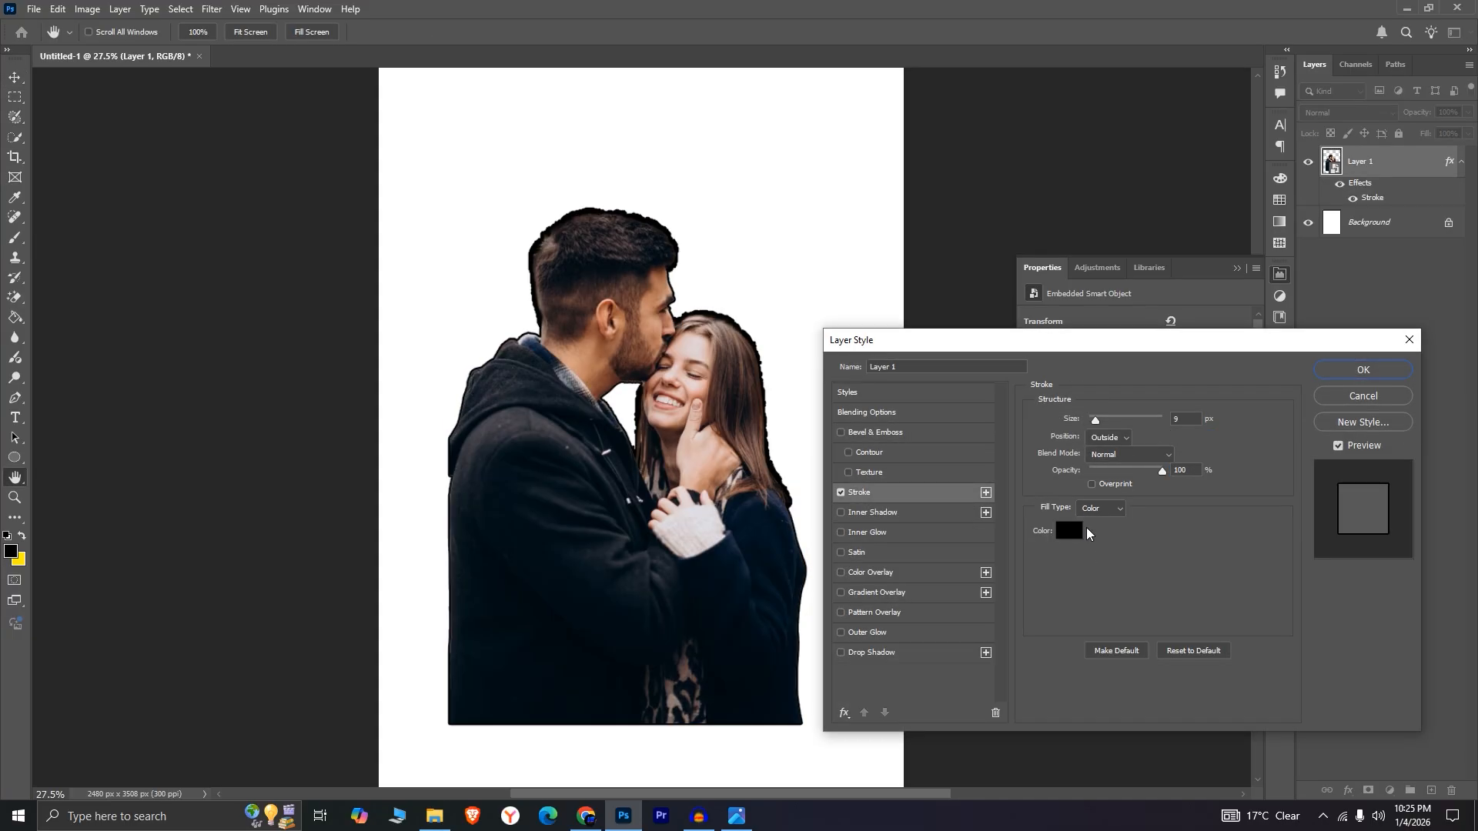
left_click(1359, 370)
- Scale the couple layer proportionally to a height of 50 mm
key("ctrl+t")
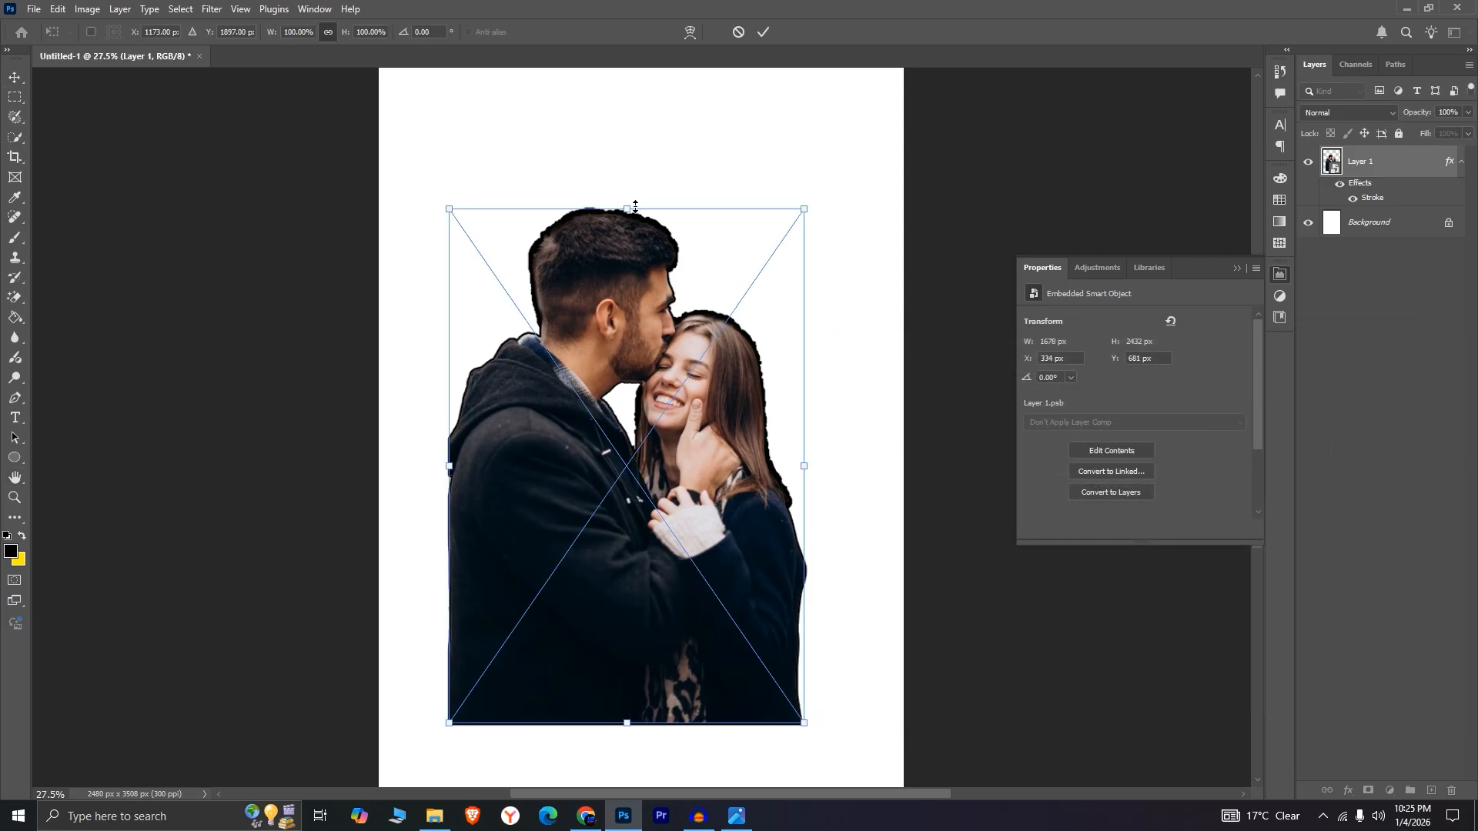
left_click(358, 32)
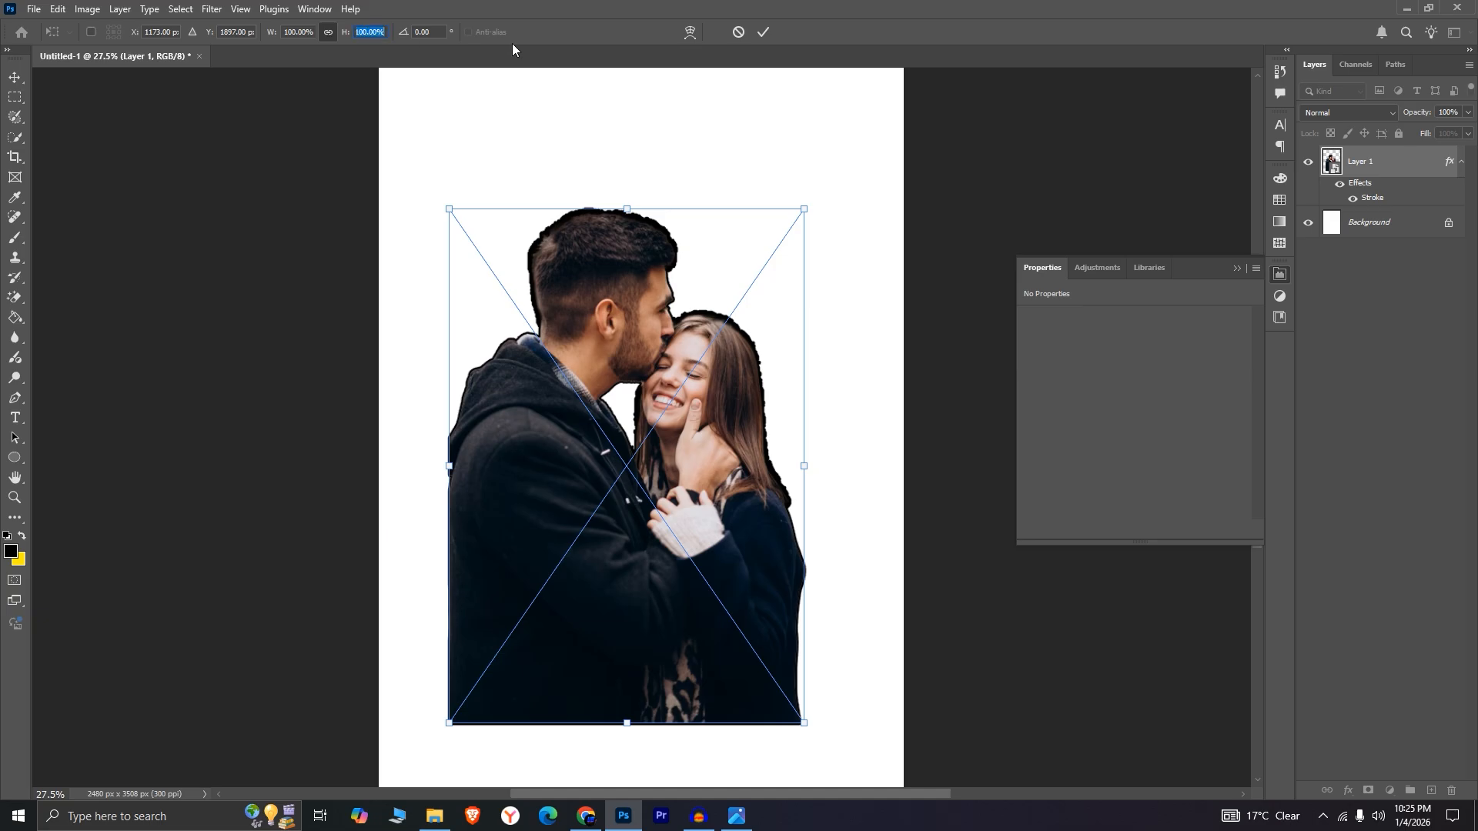
type("500")
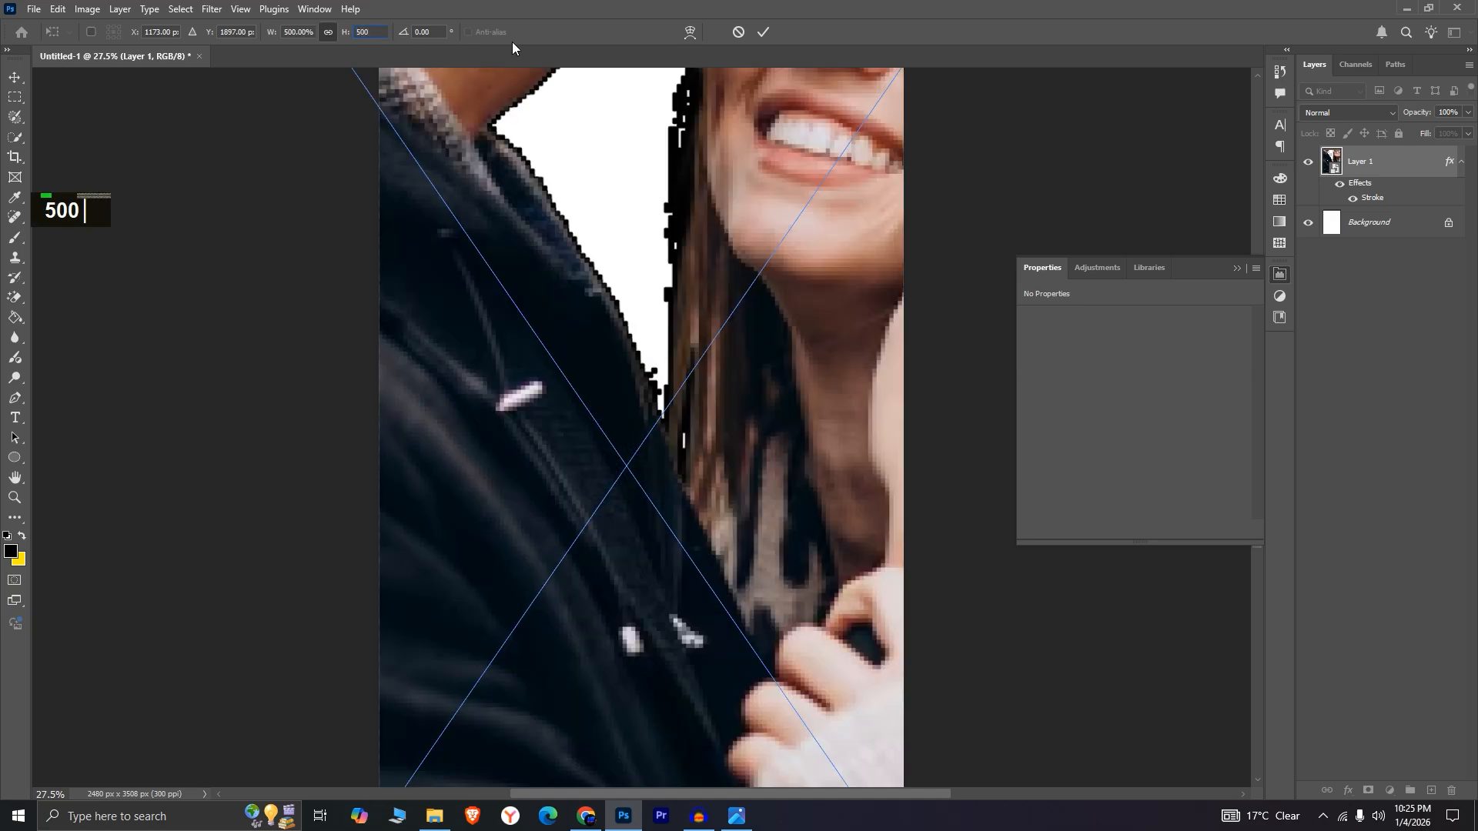
key("BackSpace")
type("mm")
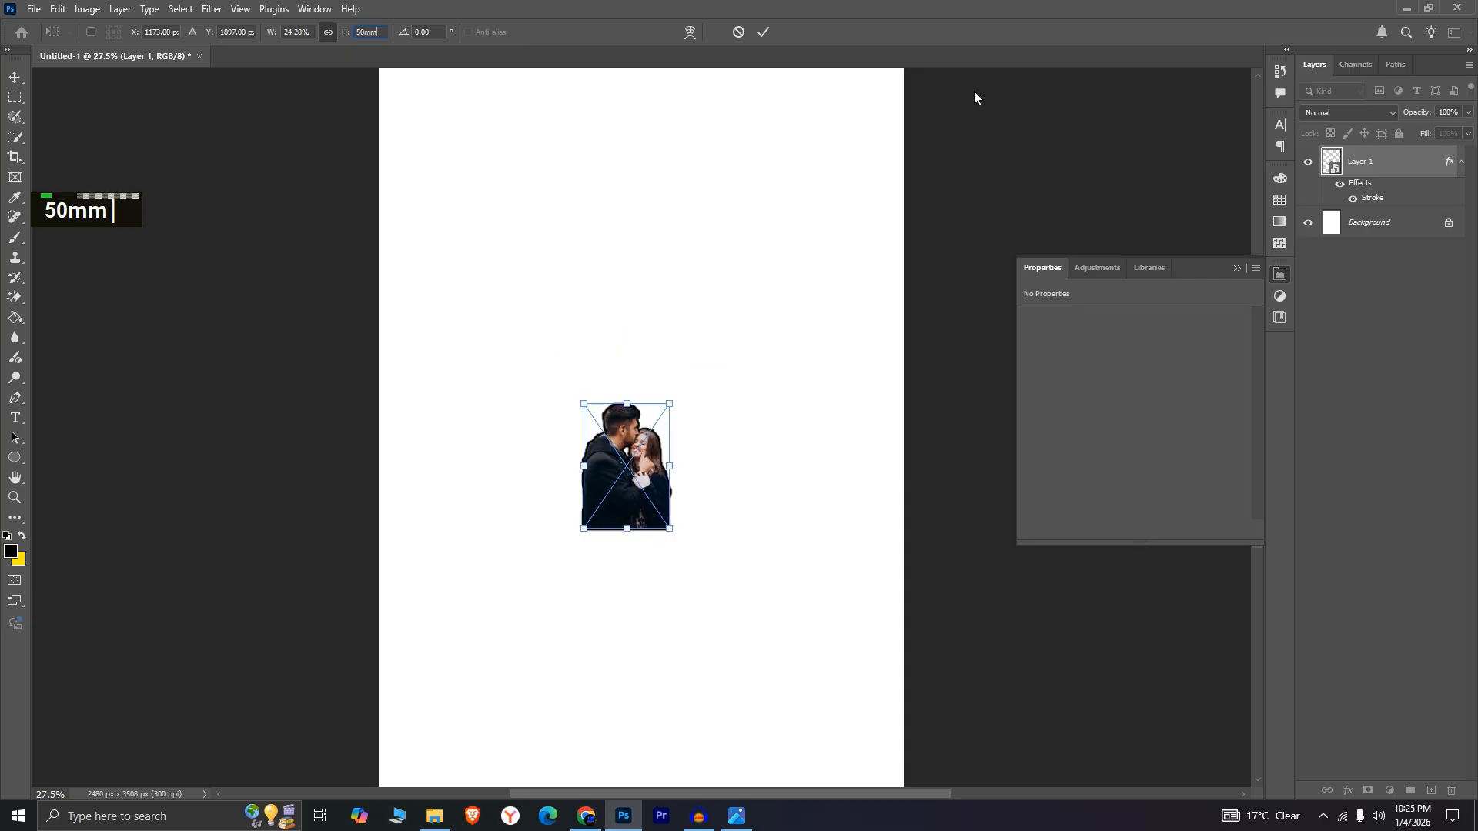
left_click(760, 31)
- Trace a Pen path from the woman's shoulder along the edge of her hair and up to the man's forehead
scroll(649, 501, "up", 6, "alt")
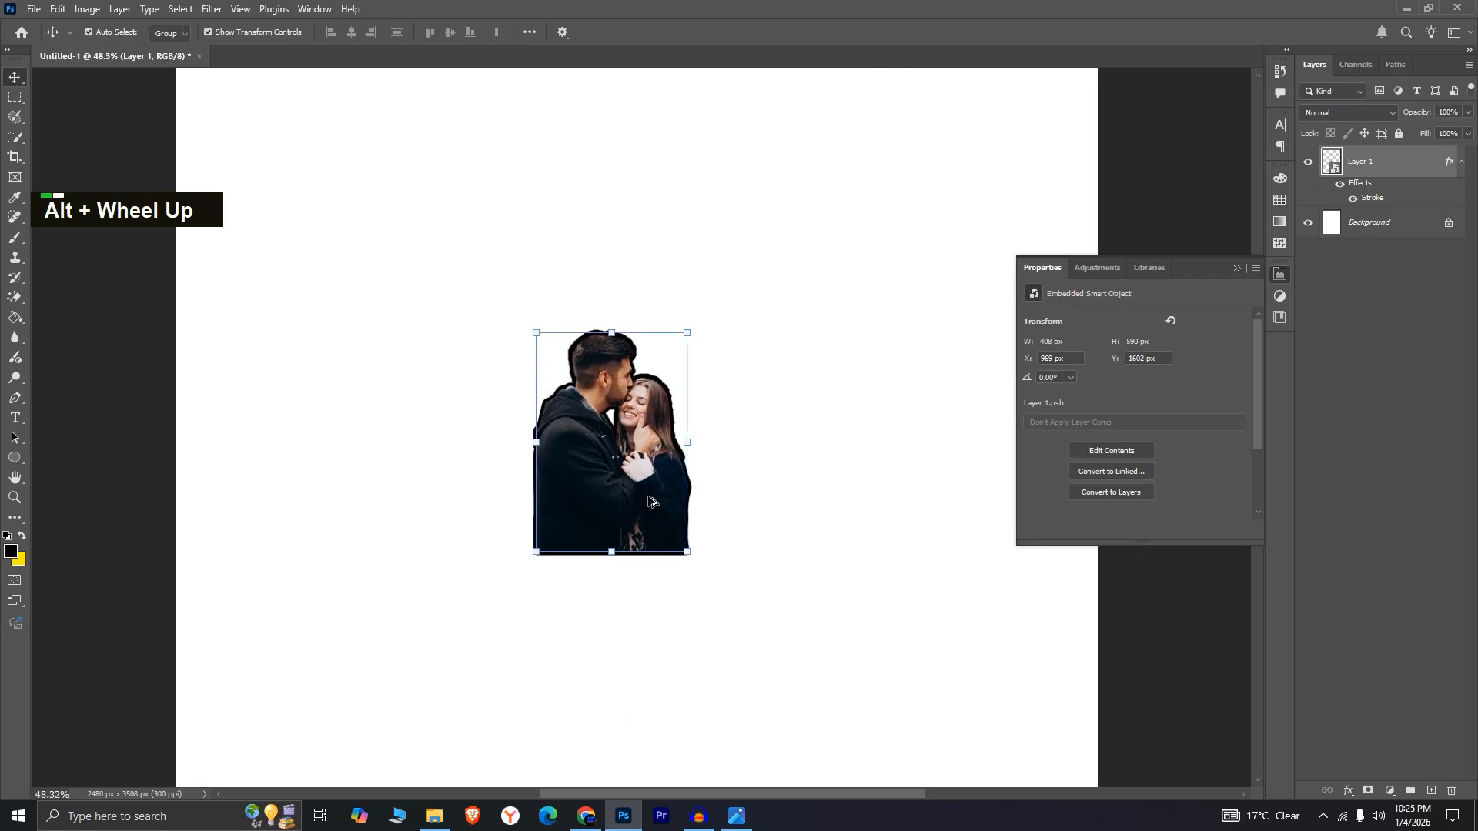
scroll(785, 396, "up", 1, "alt")
scroll(785, 396, "up", 3)
left_click(785, 399)
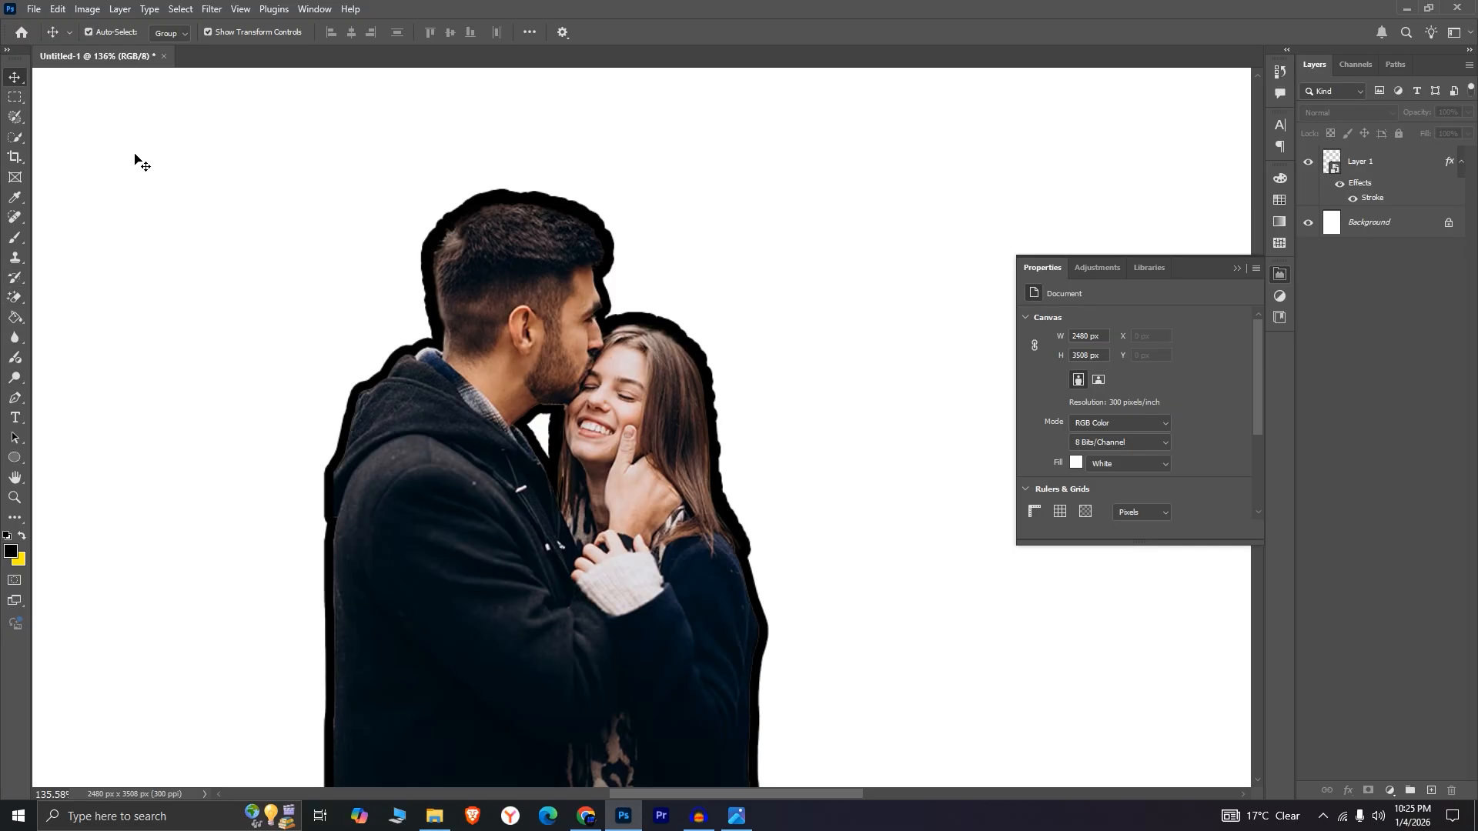
left_click(15, 398)
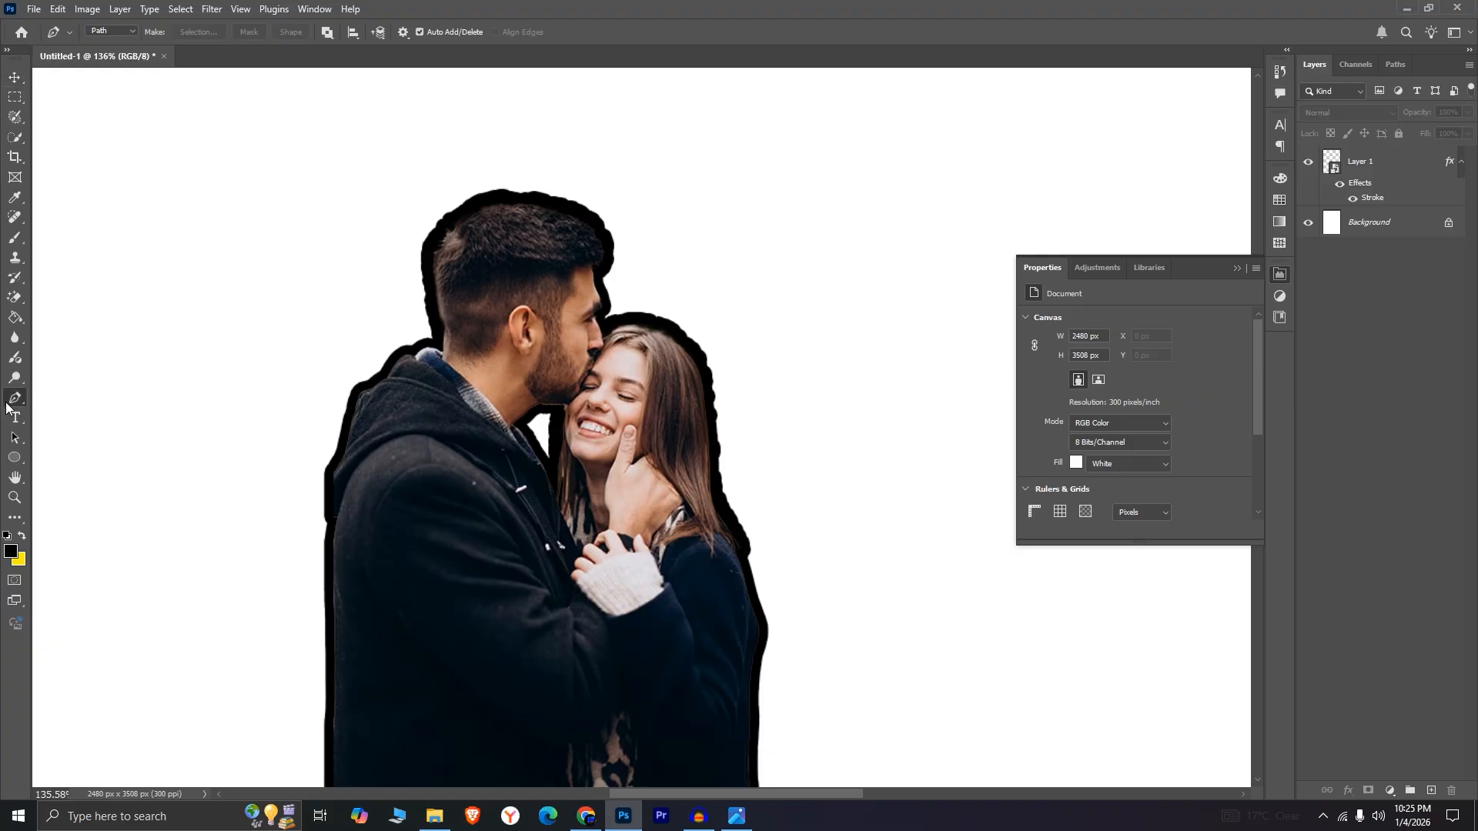
scroll(778, 492, "up", 3, "alt")
scroll(778, 493, "up", 4, "alt")
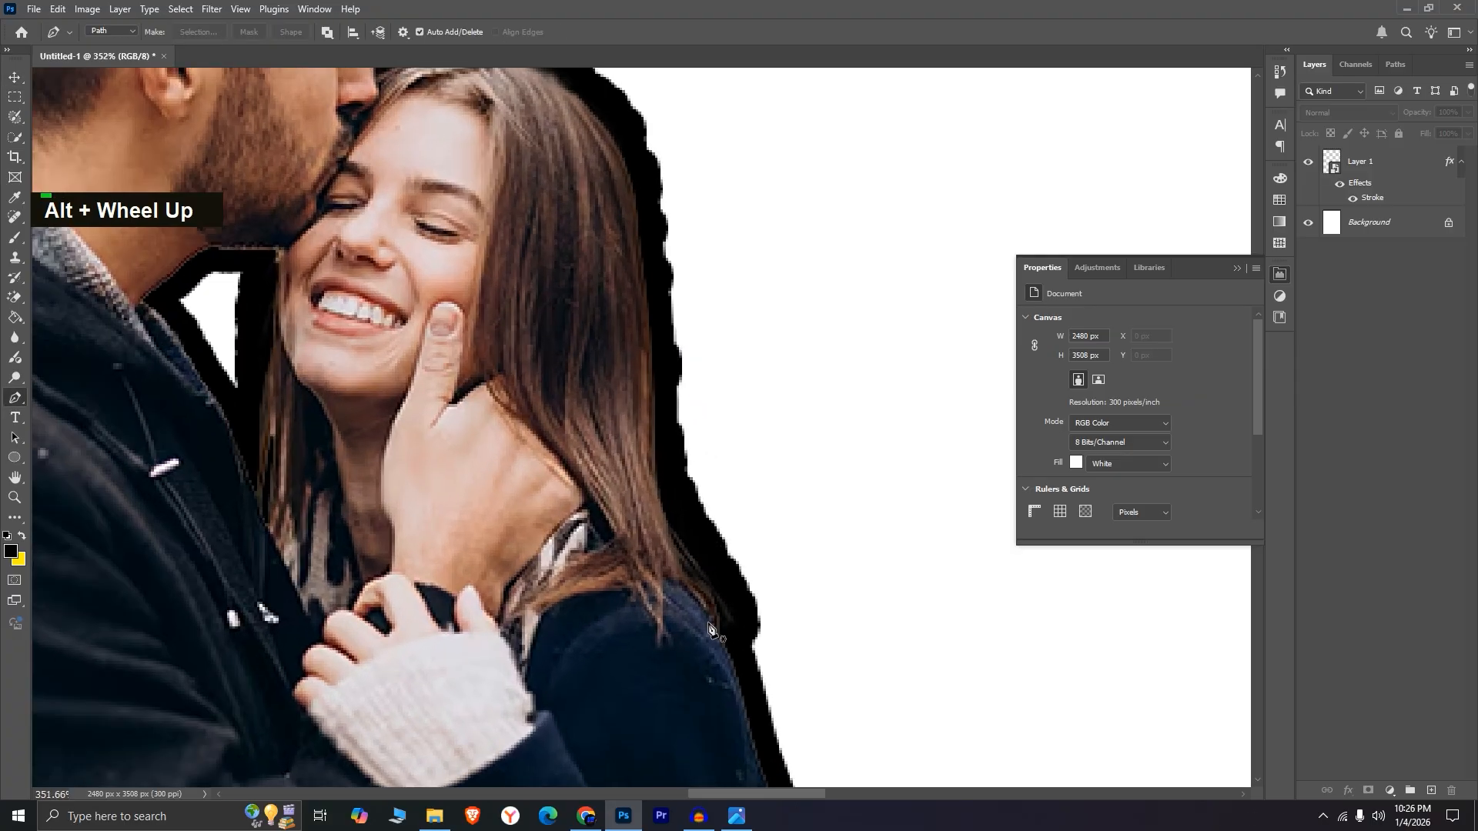
left_click(752, 641)
left_click(728, 614)
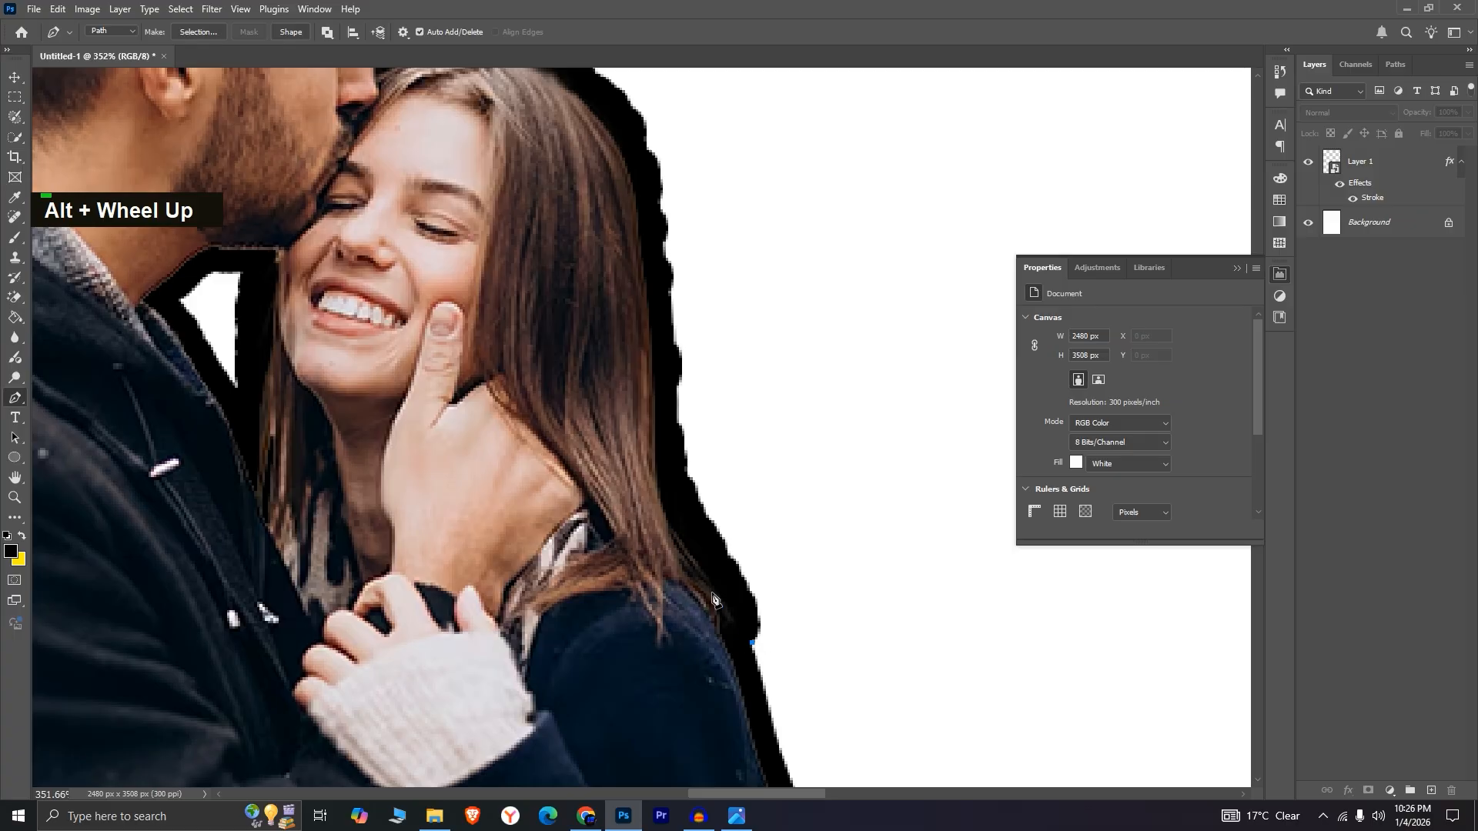
left_click(711, 591)
left_click(695, 568)
left_click_drag(654, 407, 692, 540)
key("space")
left_click_drag(631, 335, 427, 300)
left_click(420, 257)
key("space")
left_click_drag(424, 231, 463, 448)
left_click(471, 352)
left_click(439, 295)
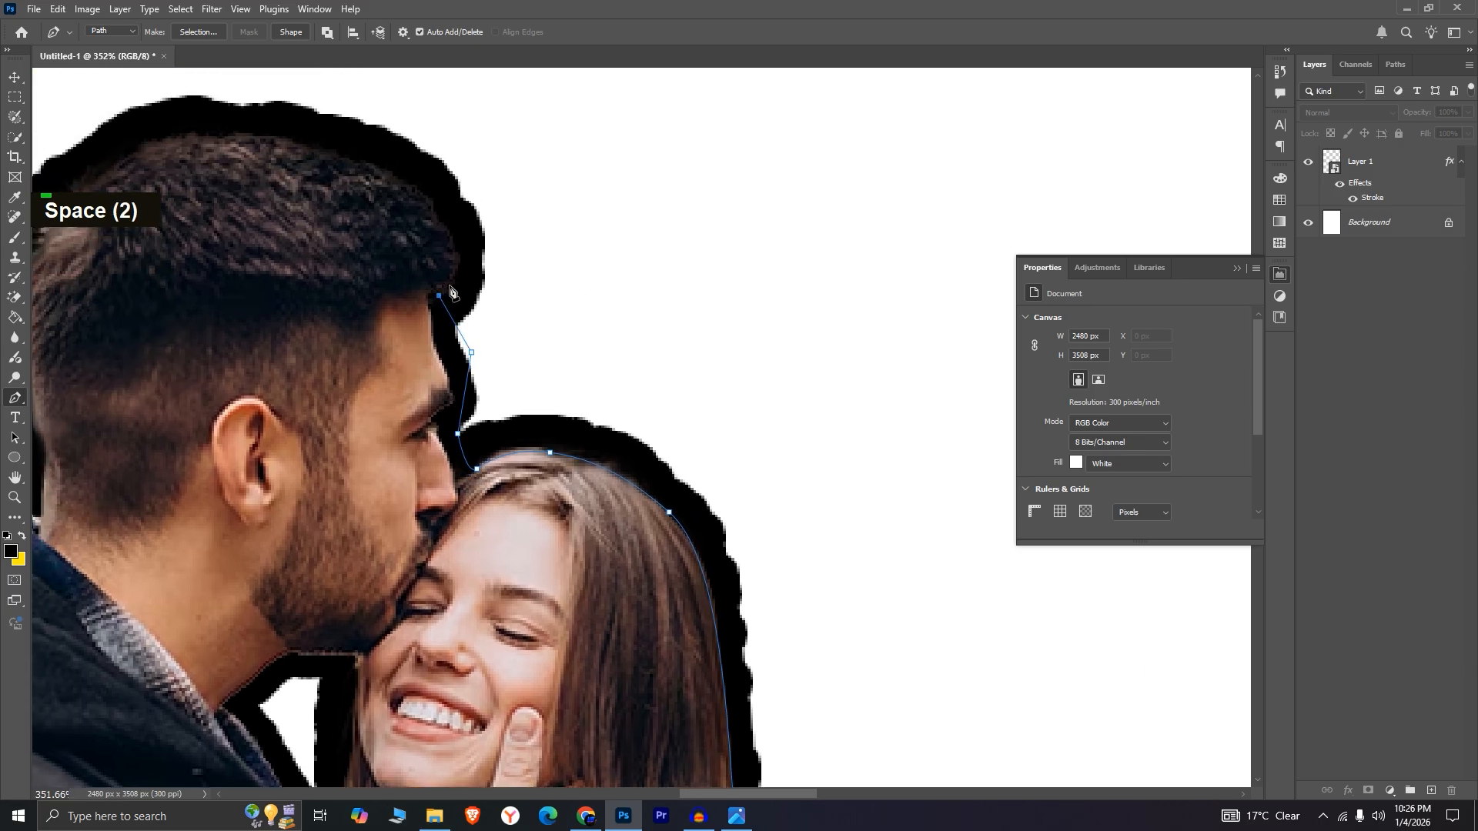
- Continue the path around the man's hair to his collar, loop it back outside the couple, and convert it to a selection
left_click_drag(418, 189, 344, 145)
key("space")
left_click_drag(259, 166, 599, 153)
left_click_drag(522, 124, 465, 141)
left_click_drag(383, 218, 359, 265)
left_click_drag(373, 381, 389, 445)
left_click_drag(377, 501, 302, 428)
scroll(341, 448, "down", 5)
left_click(301, 272)
left_click(546, 264)
left_click(773, 559)
left_click(667, 654)
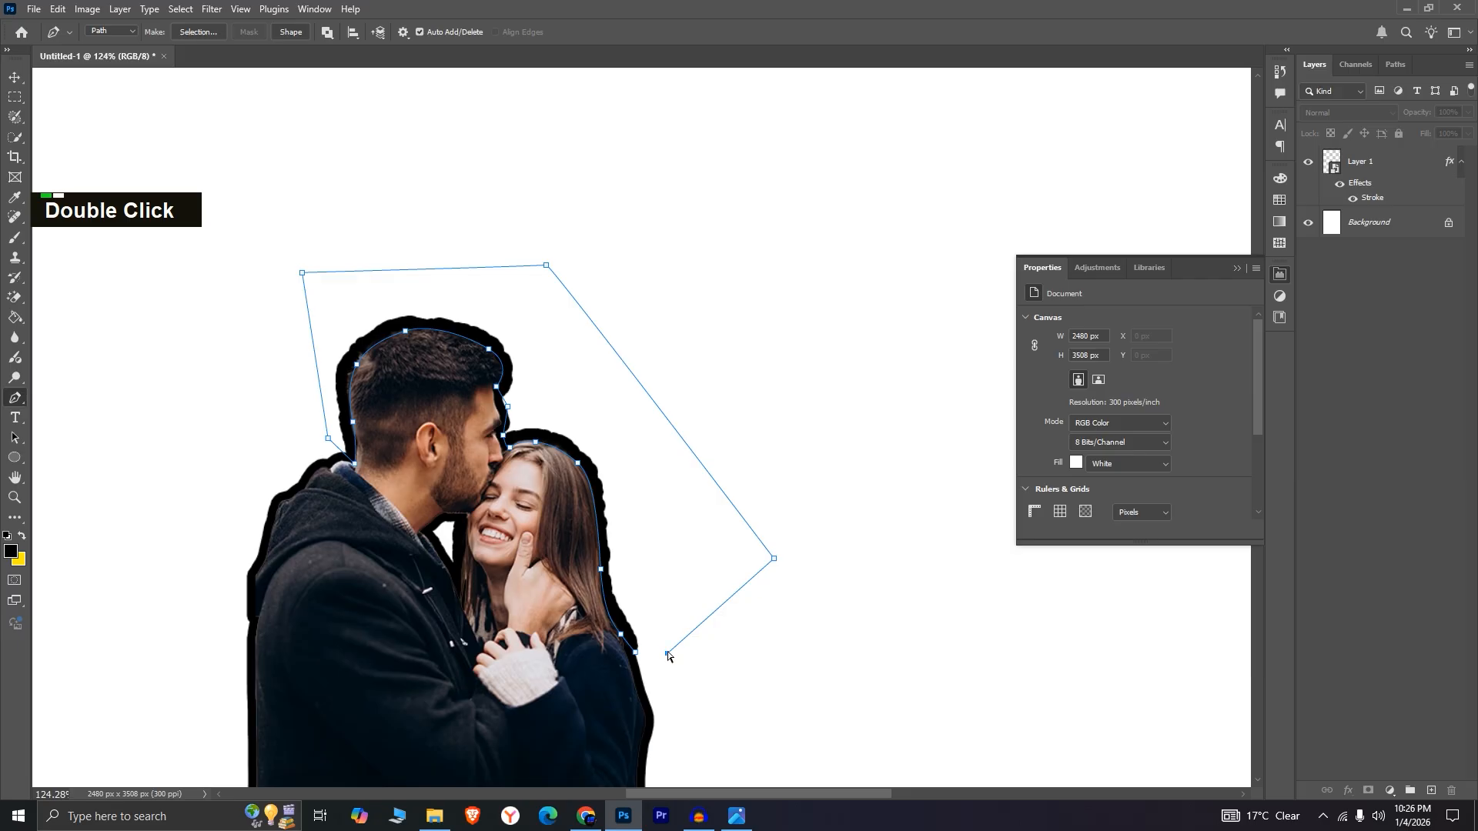
key("ctrl+Return")
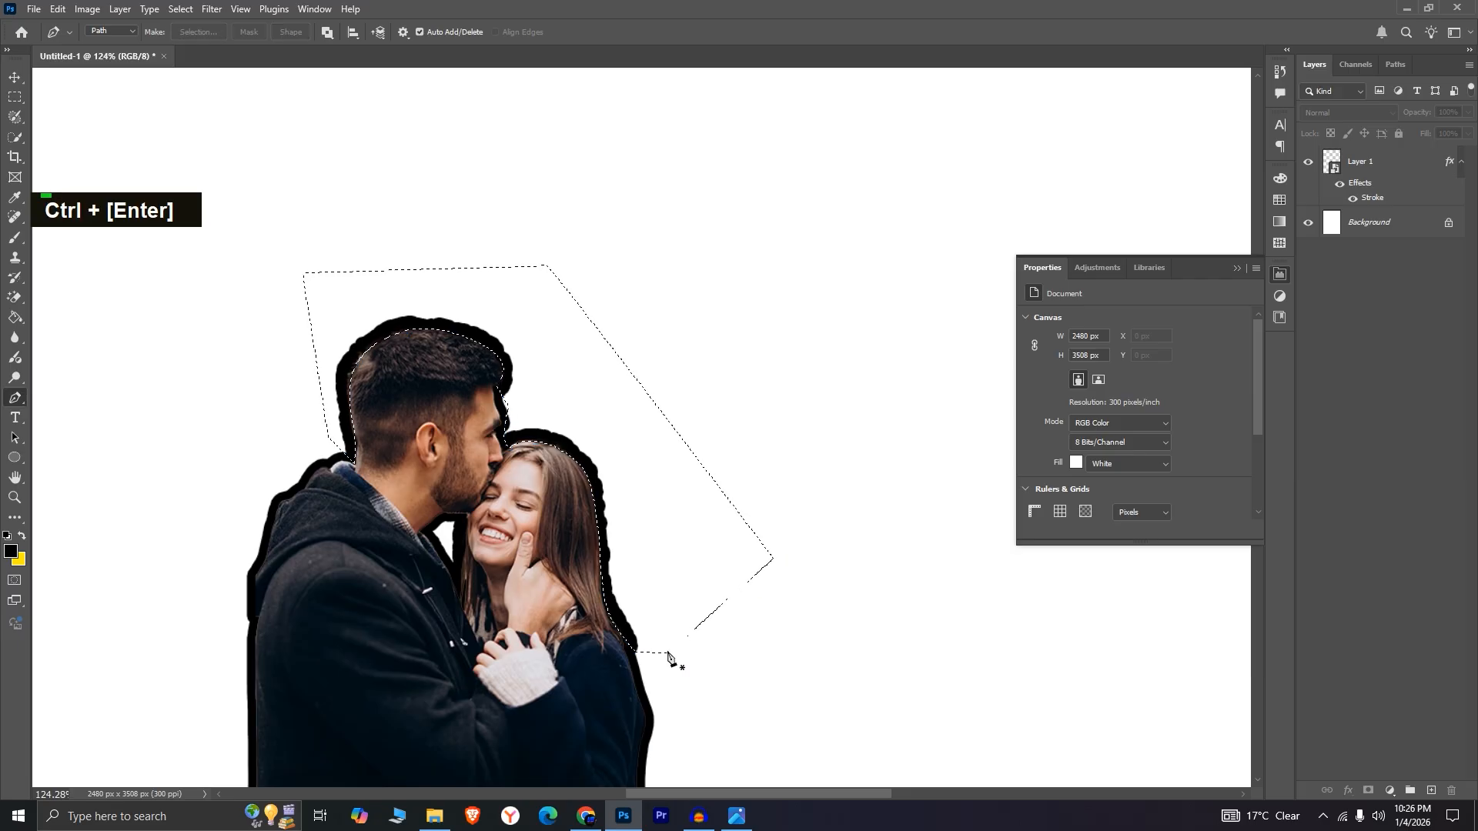
- Try to delete the selected hair fringe from the couple's smart object layer
key("Delete")
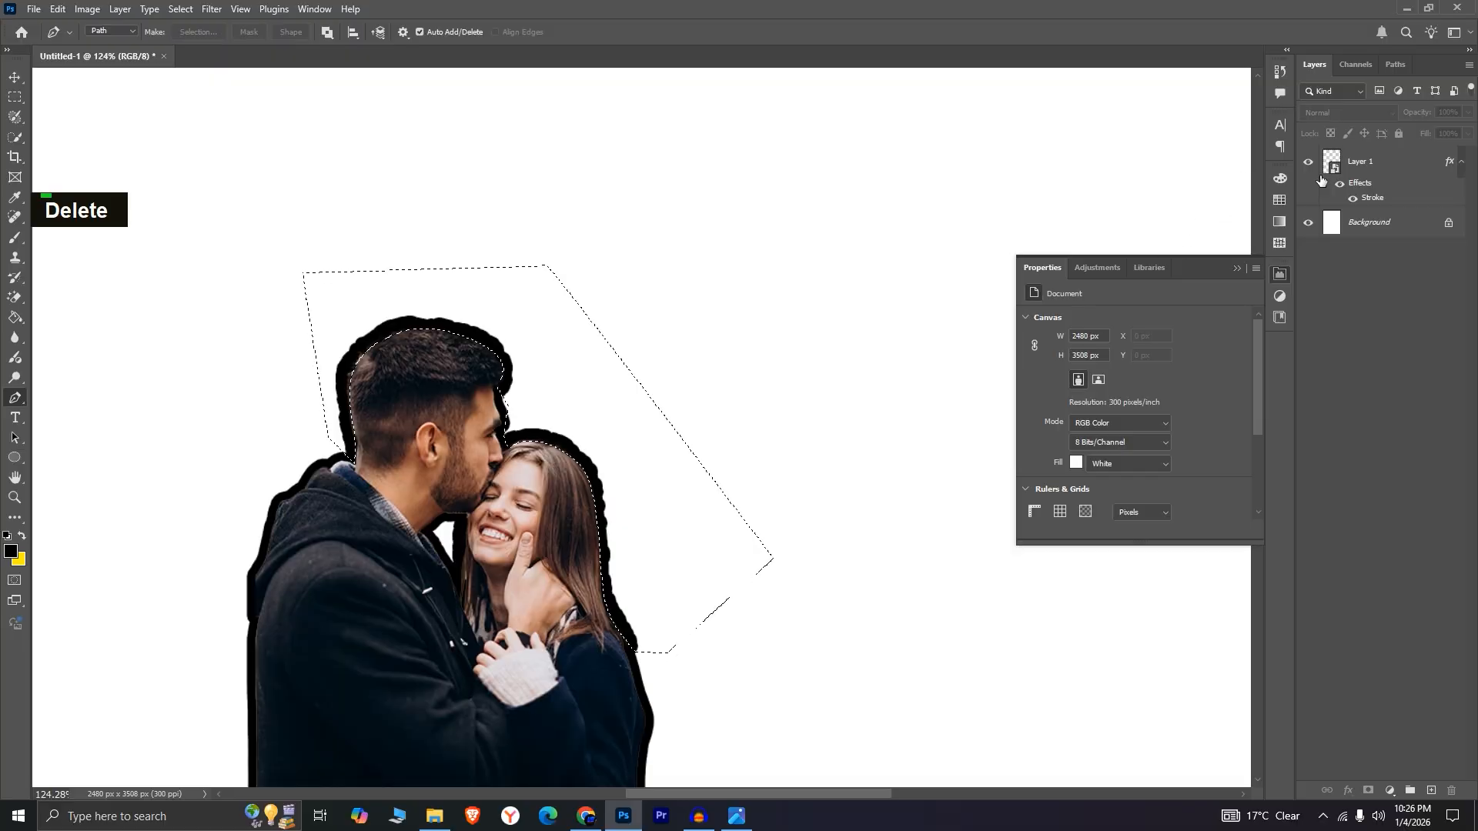
left_click(1406, 166)
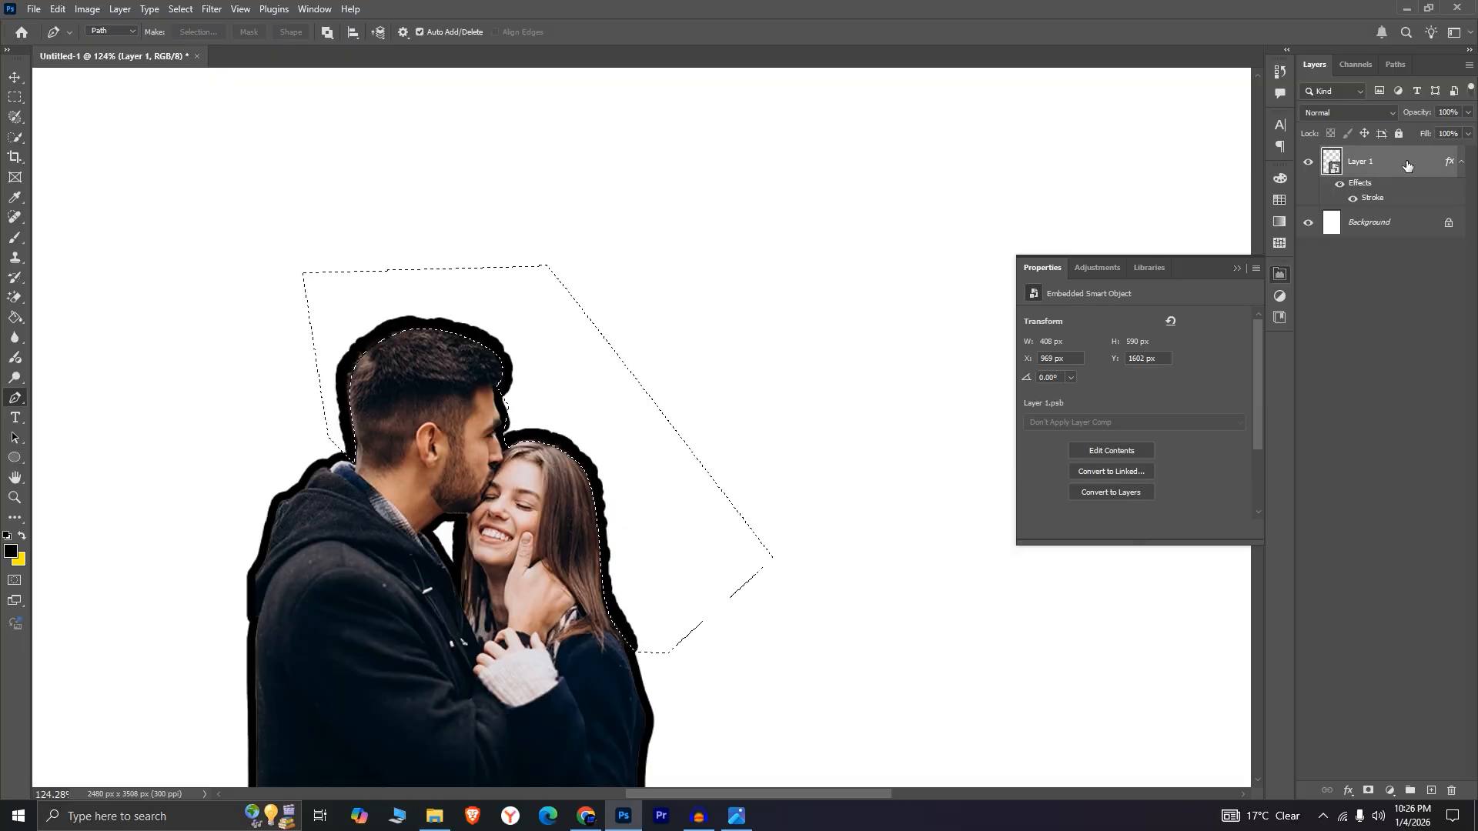
key("Delete")
left_click(677, 303)
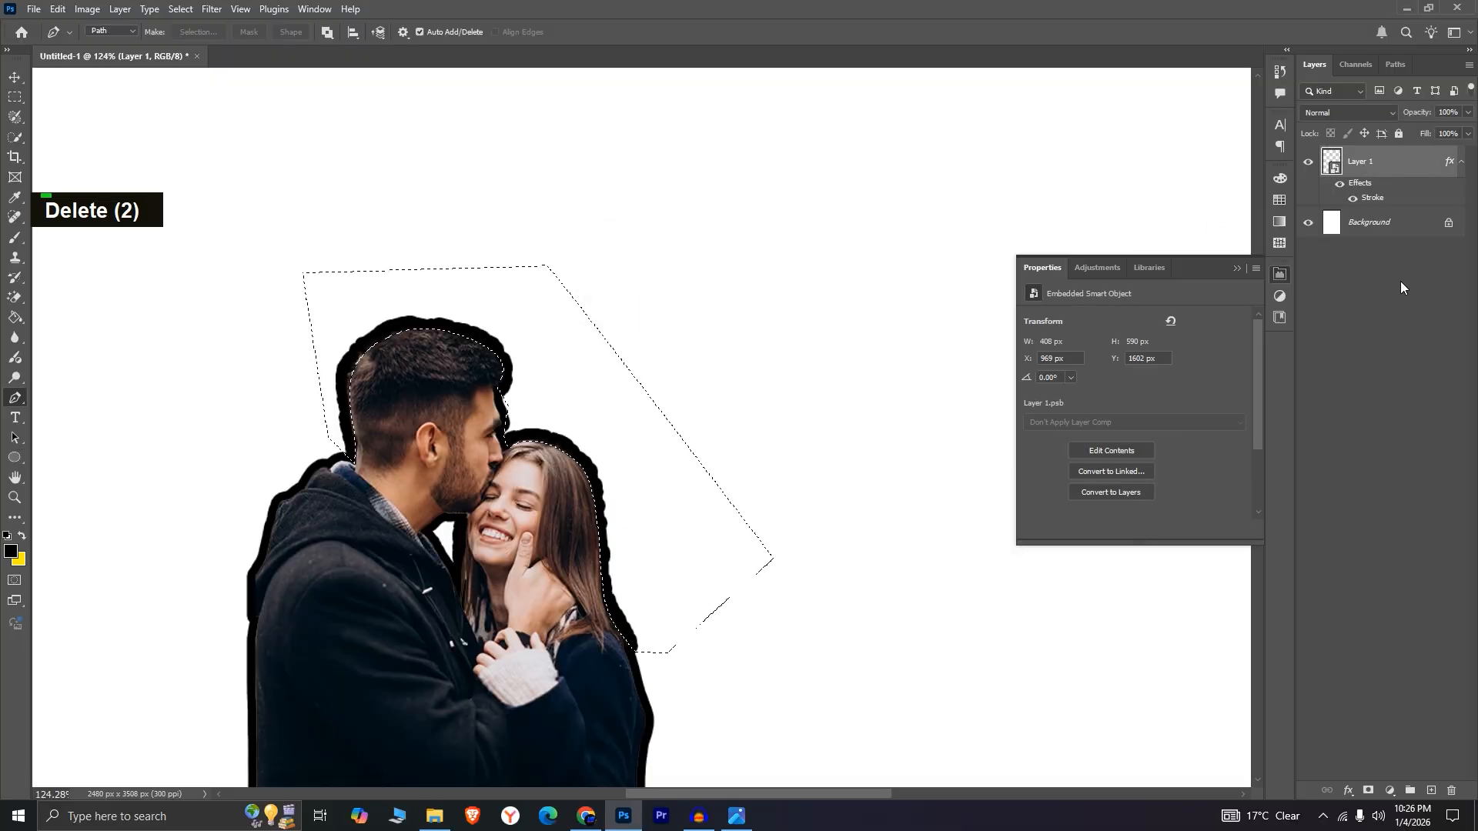
key("Delete")
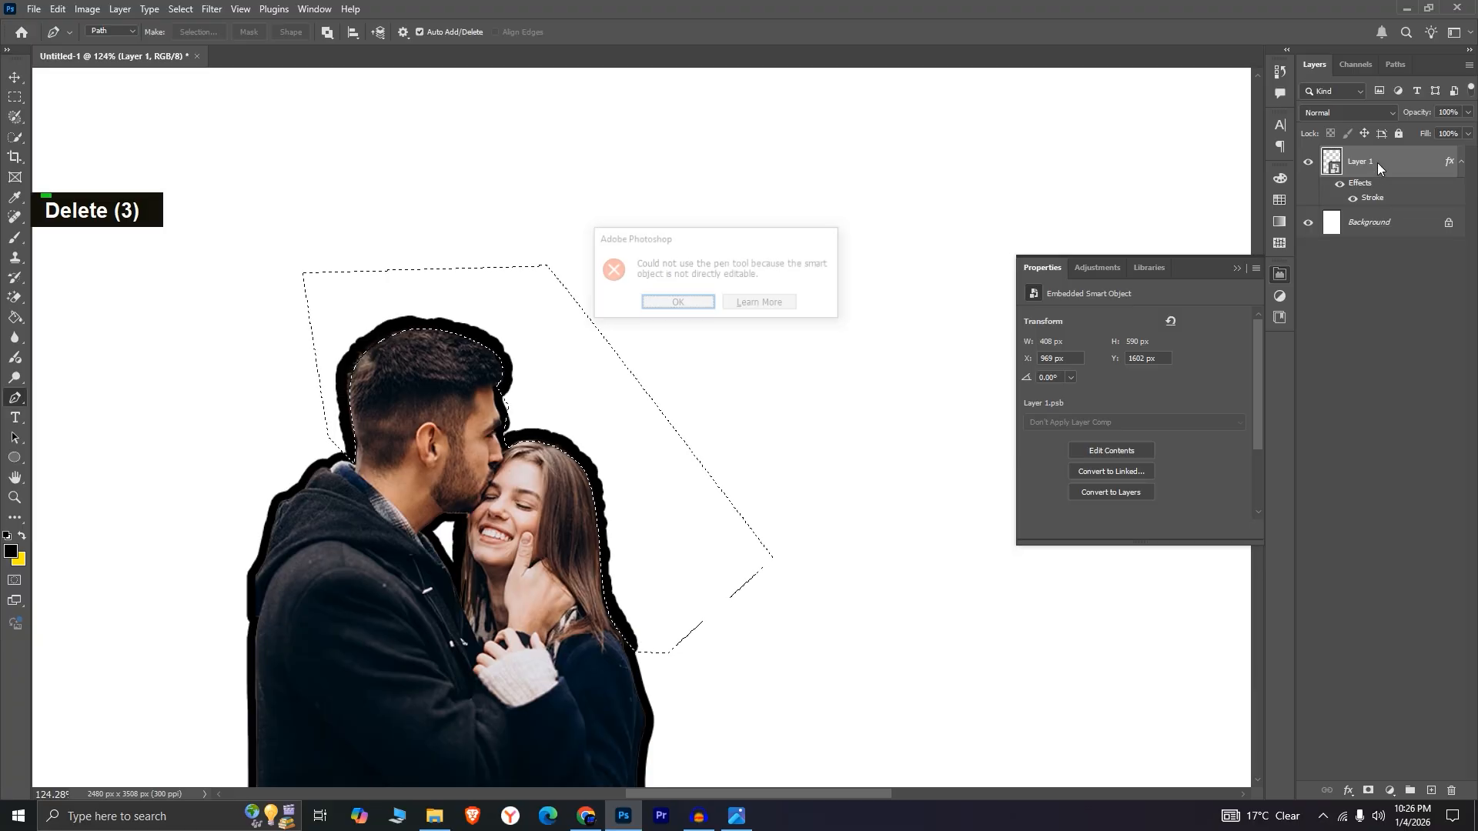
left_click(678, 303)
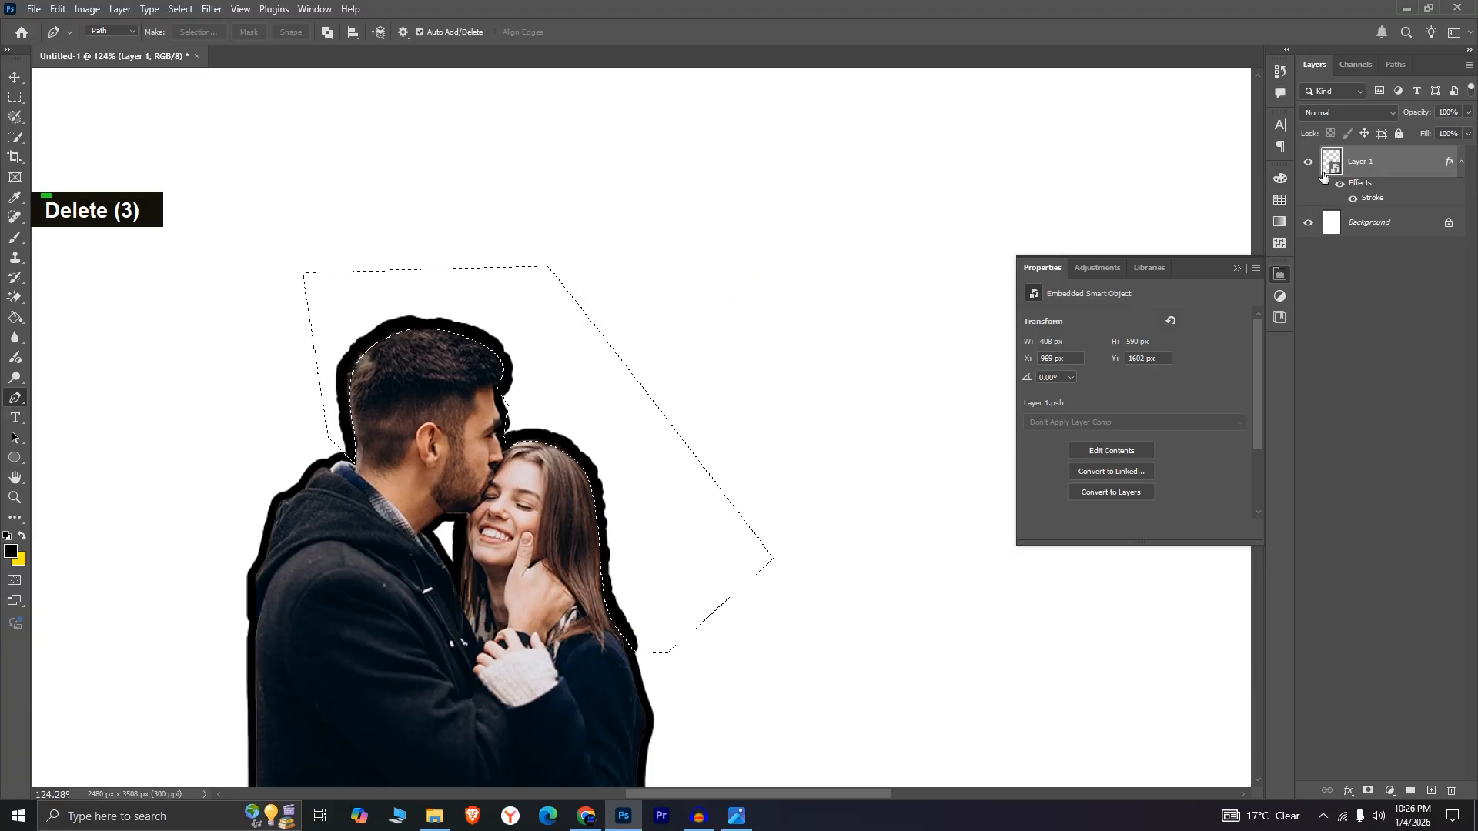
- Rasterize the couple layer, delete the selected fringe around the hair, and deselect
right_click(1364, 158)
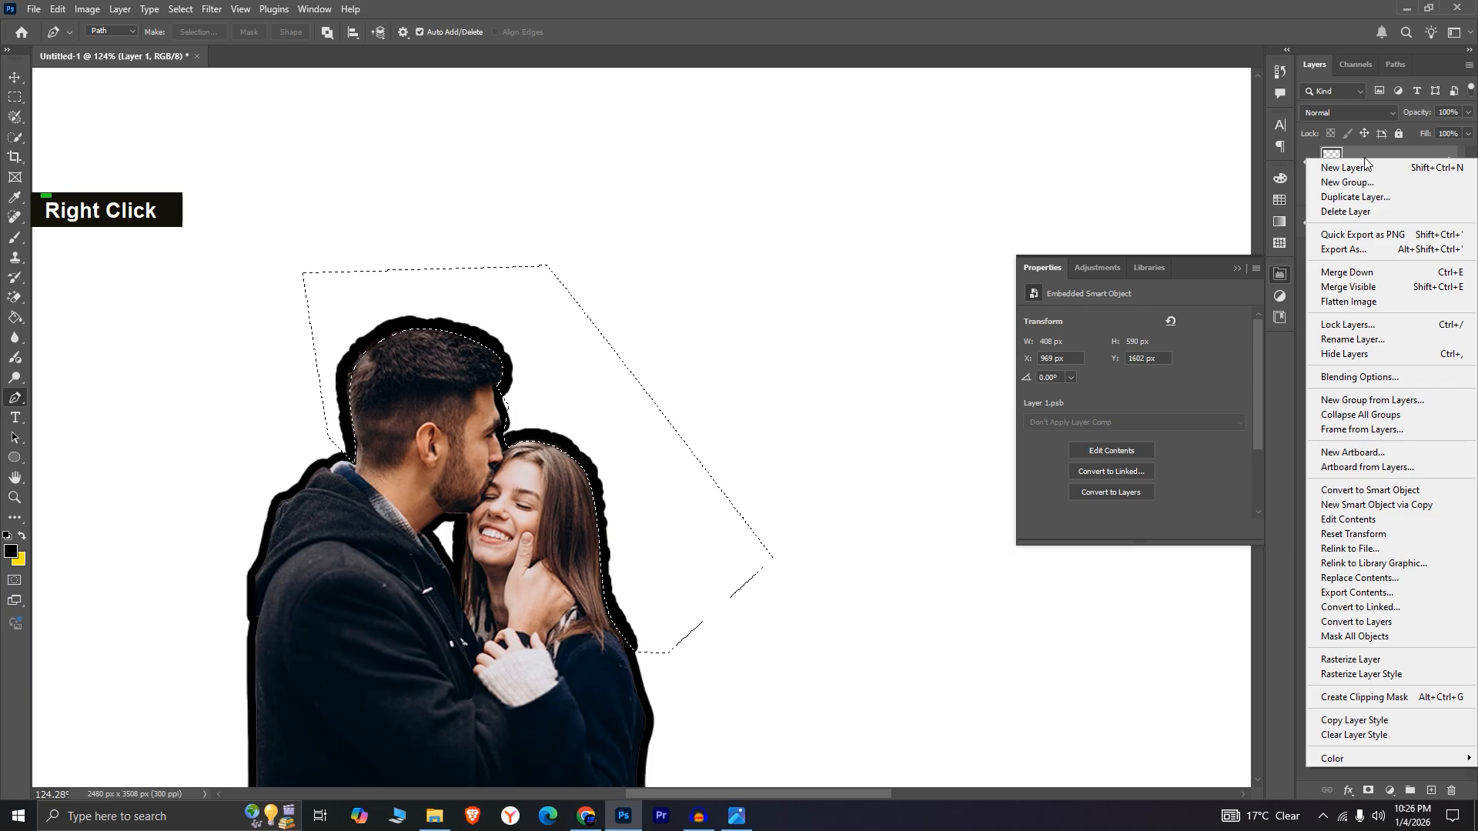
left_click(1396, 658)
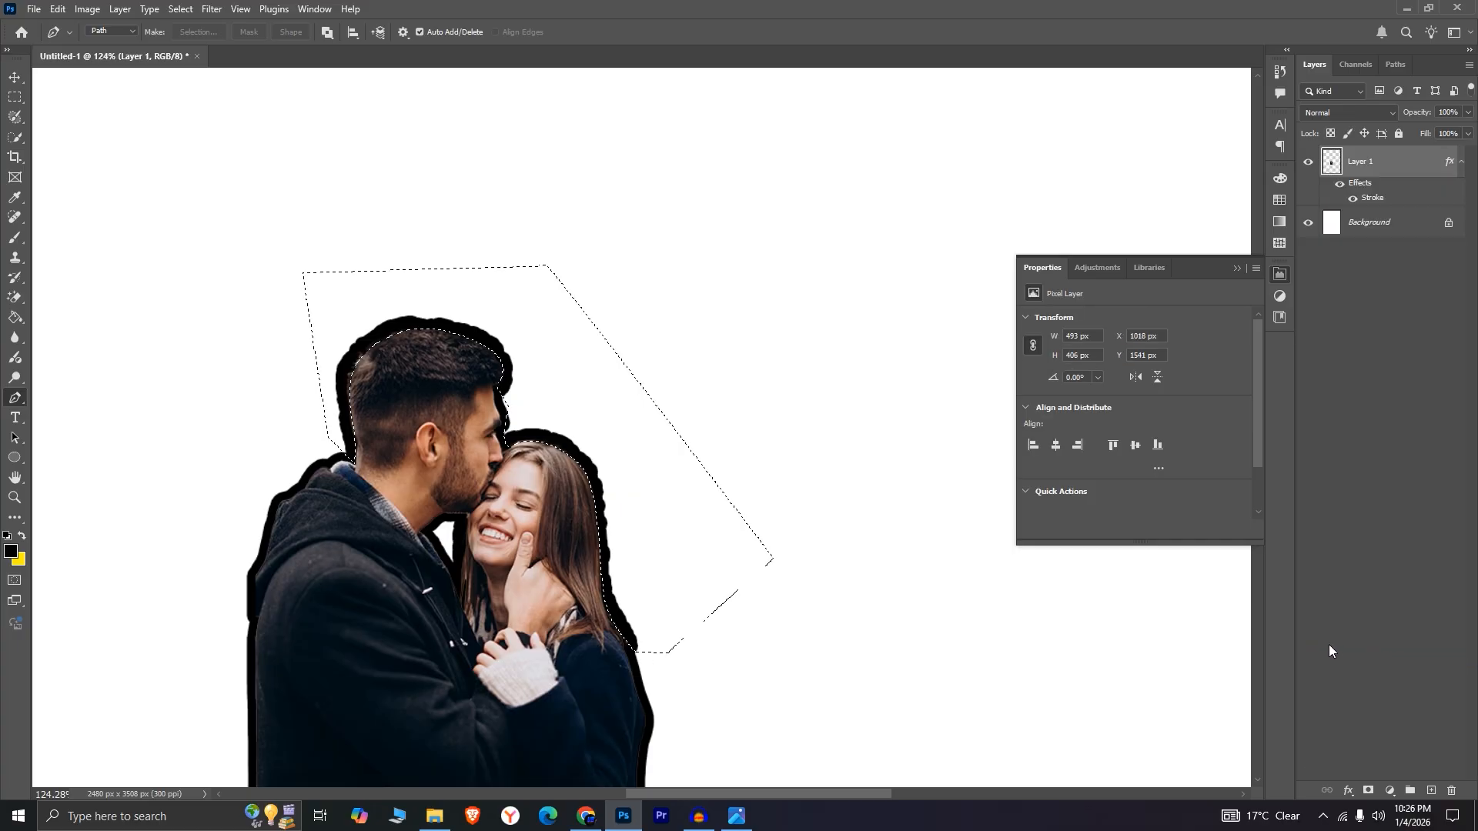
key("Delete")
scroll(560, 454, "up", 3)
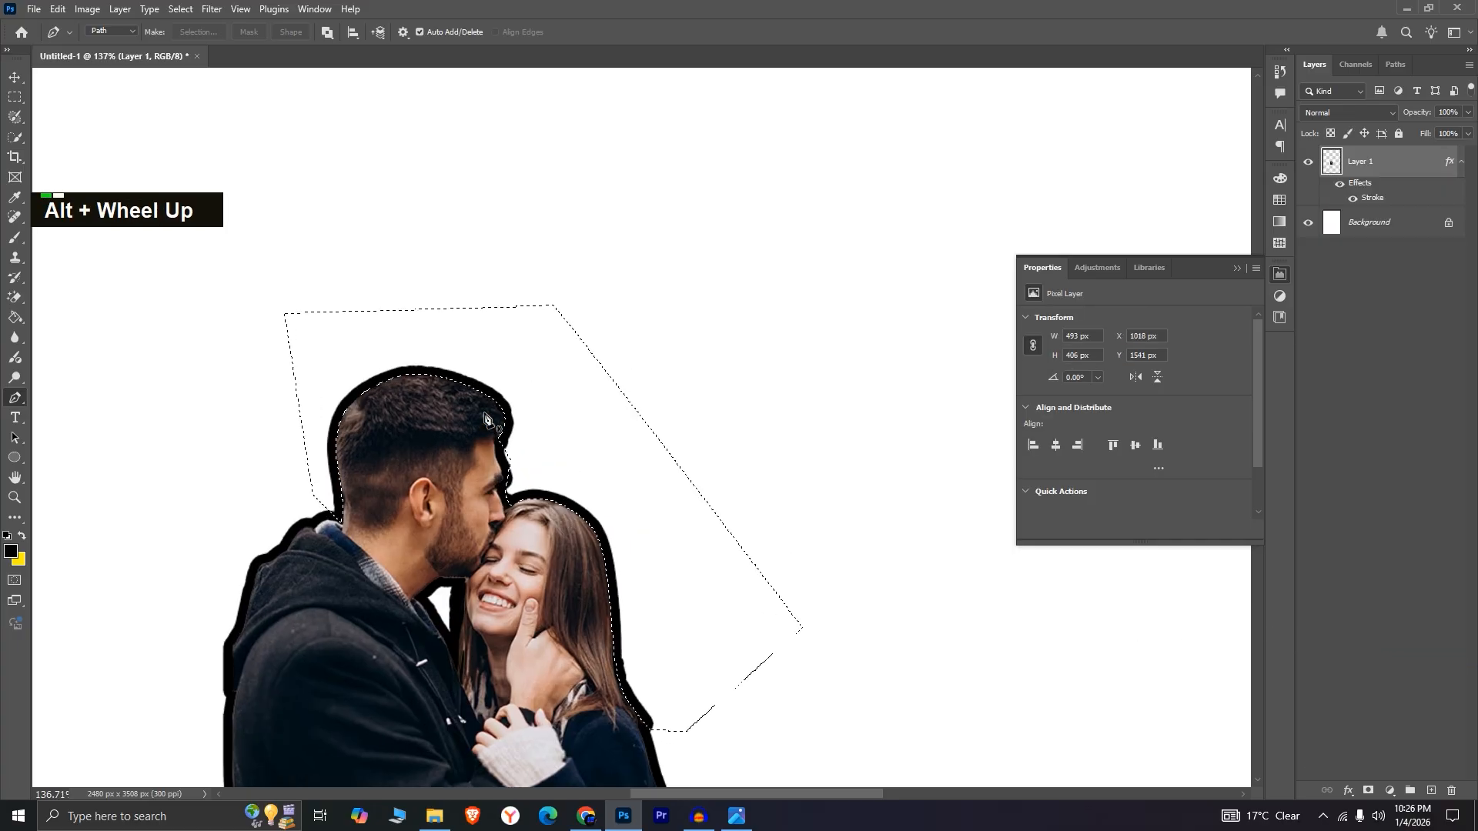
scroll(559, 462, "down", 4)
scroll(558, 463, "down", 2)
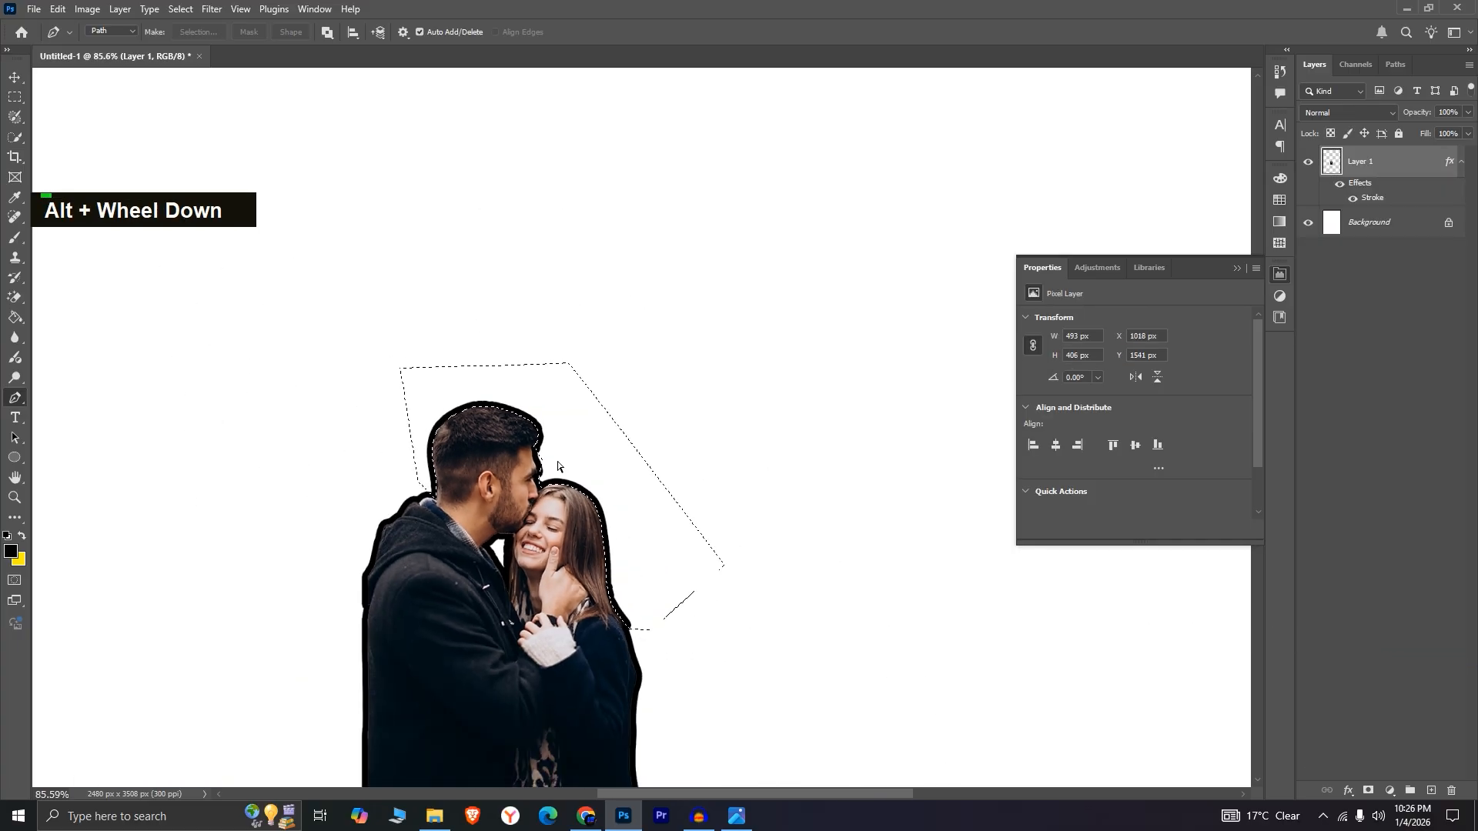
key("ctrl+d")
- Move the couple up and to the right on the page, to about X 1147 px, Y 1249 px
left_click(9, 77)
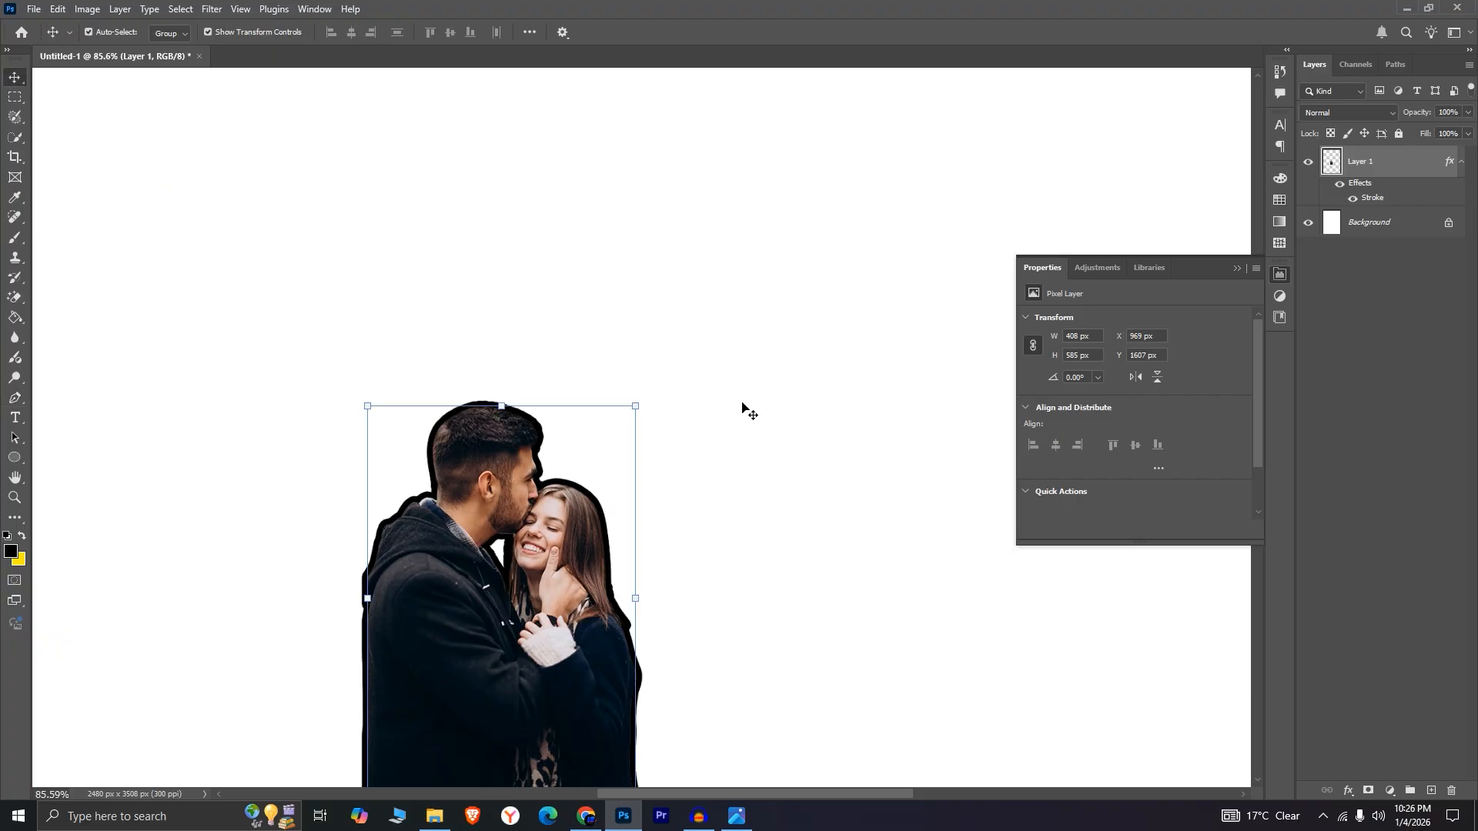
scroll(745, 409, "down", 3)
left_click_drag(595, 508, 672, 367)
- Draw a black-filled circle about 97 px wide with no stroke, beside the man's head and above the woman's hair
scroll(821, 395, "up", 6)
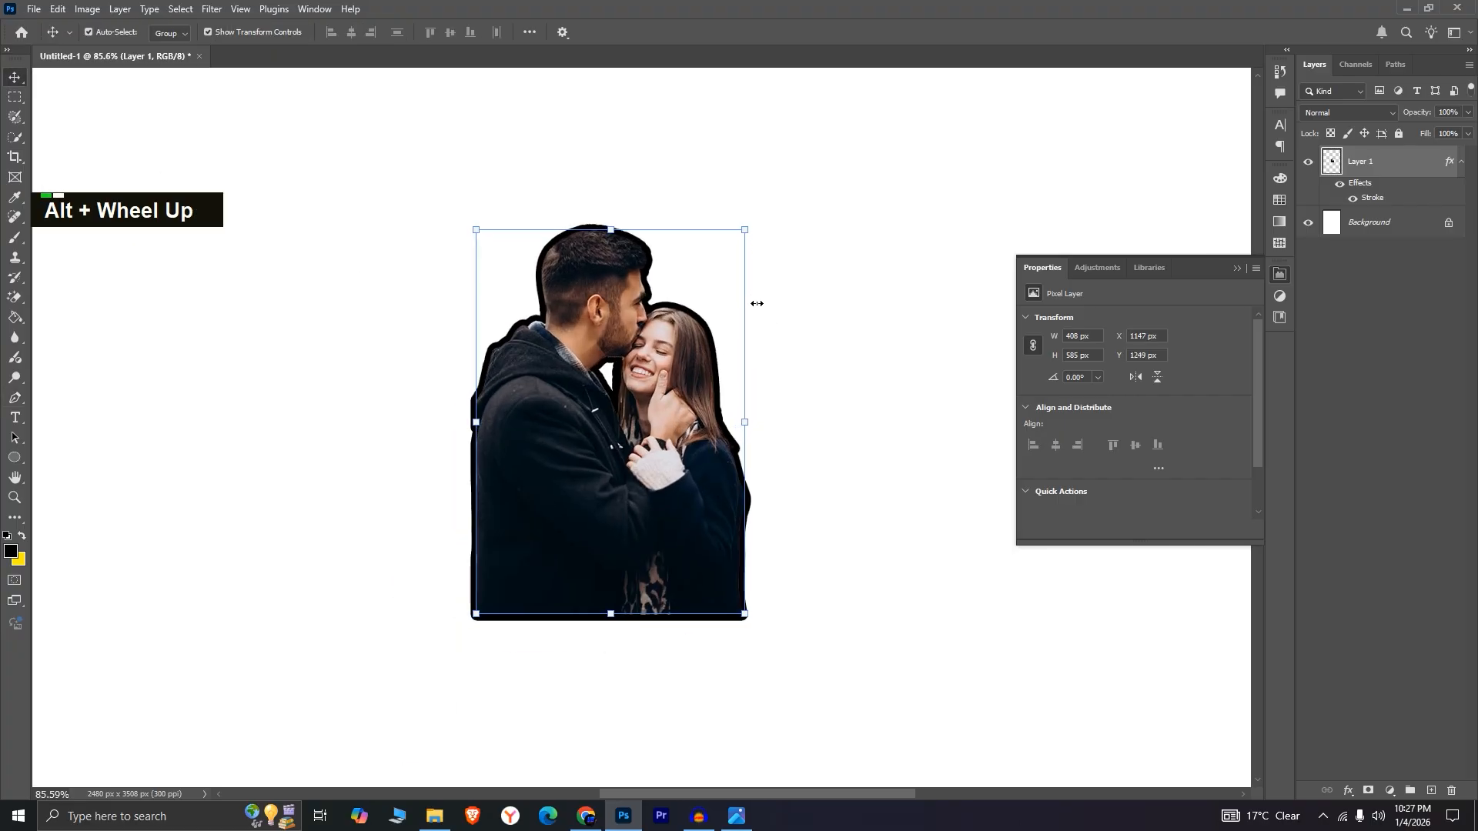
left_click(14, 459)
right_click(21, 463)
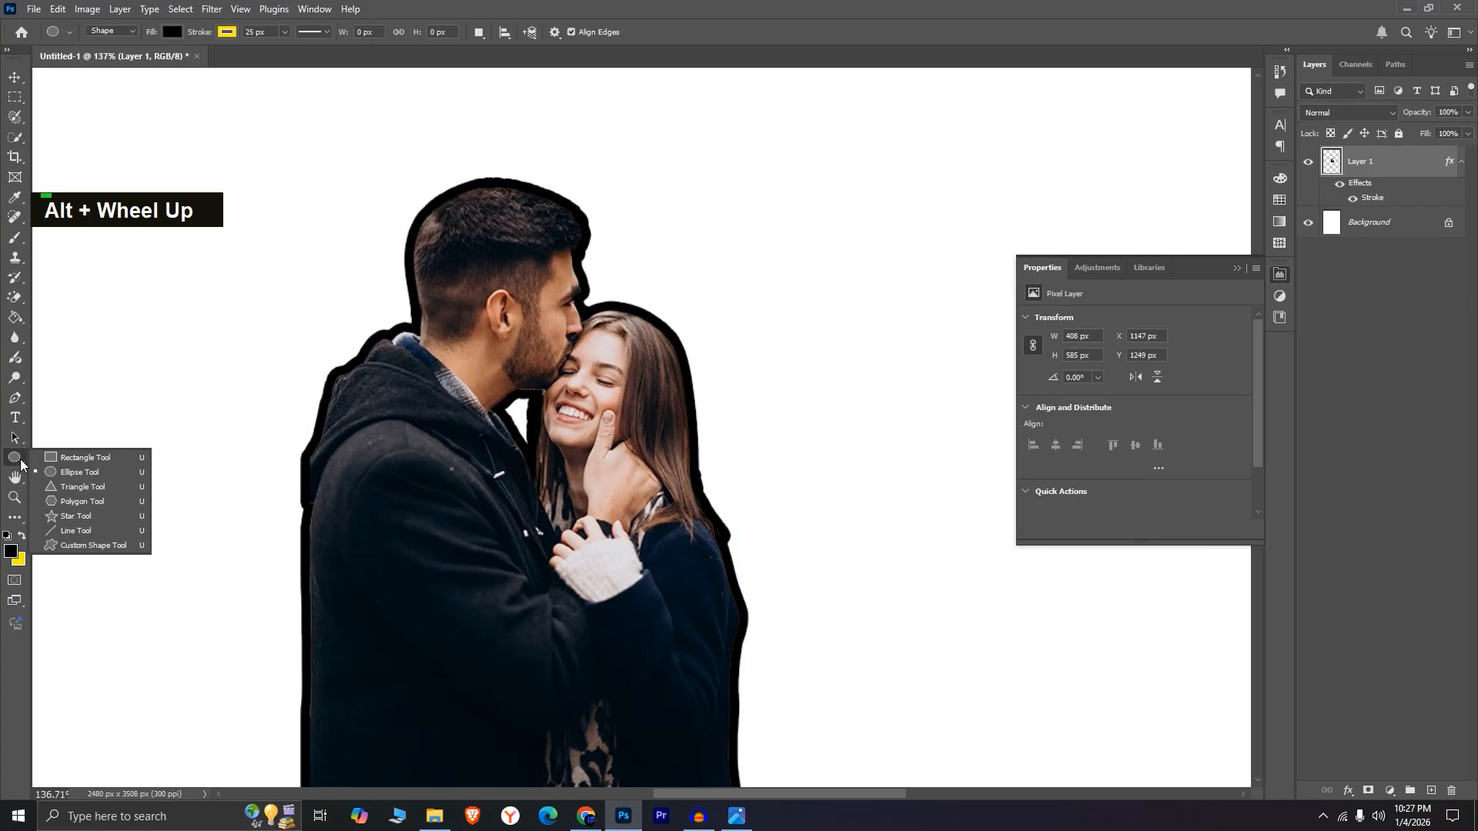
left_click(66, 466)
scroll(534, 322, "up", 2)
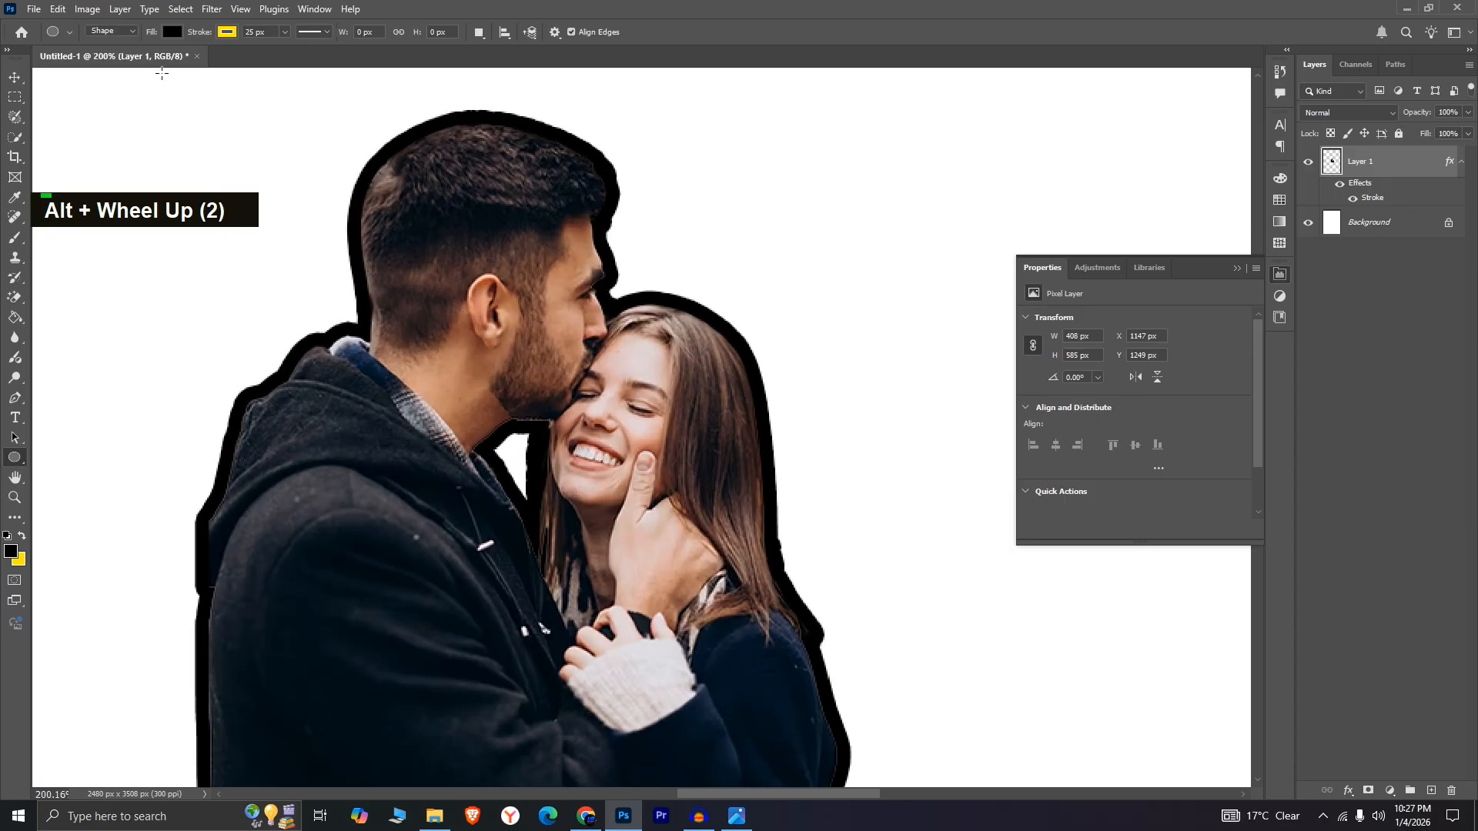
left_click(227, 32)
left_click(138, 62)
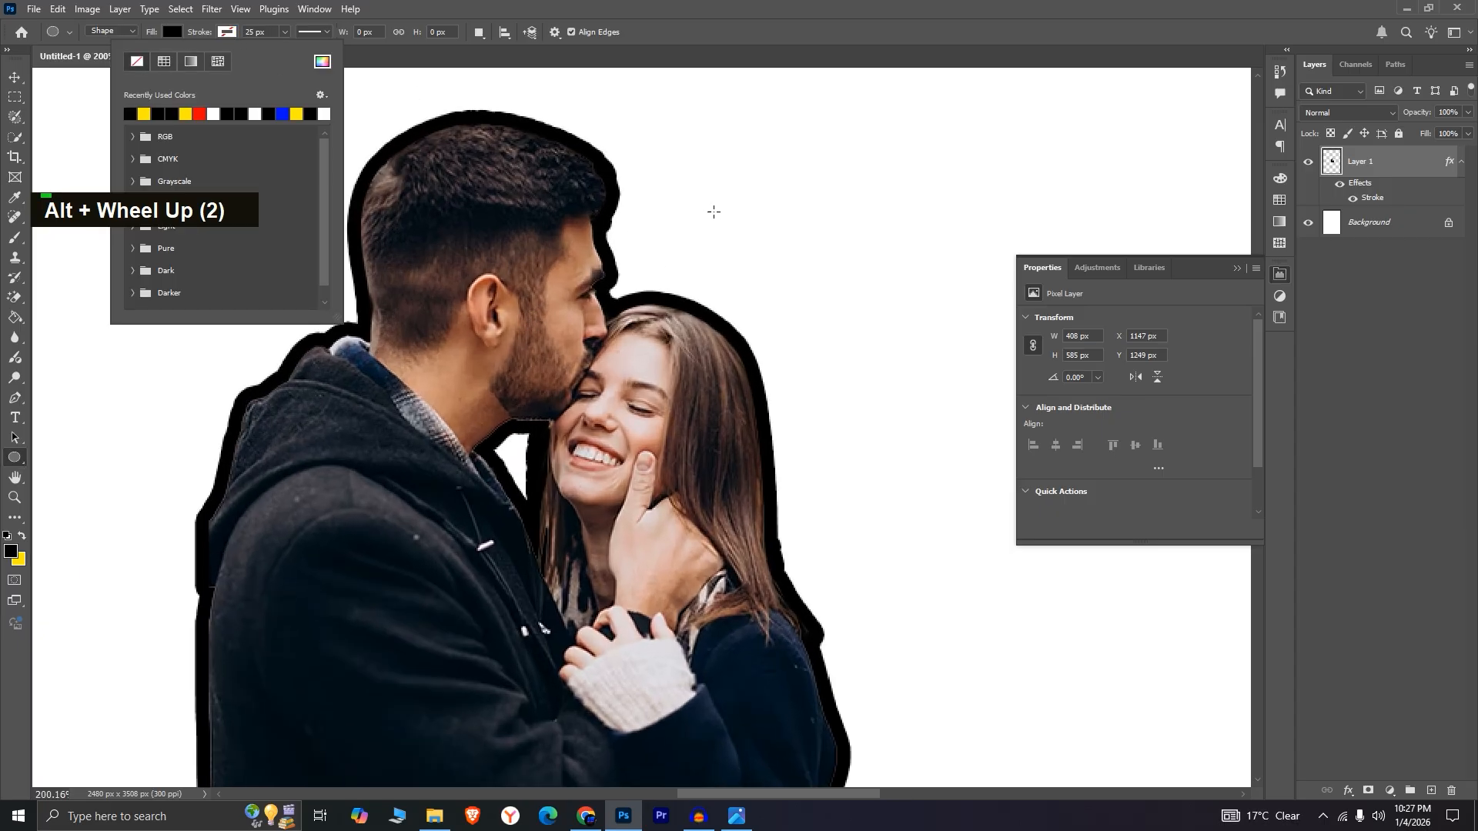
left_click(637, 154)
left_click_drag(635, 157, 828, 305)
- Send the black circle behind the couple layer and place it in the gap between the two heads
left_click(15, 77)
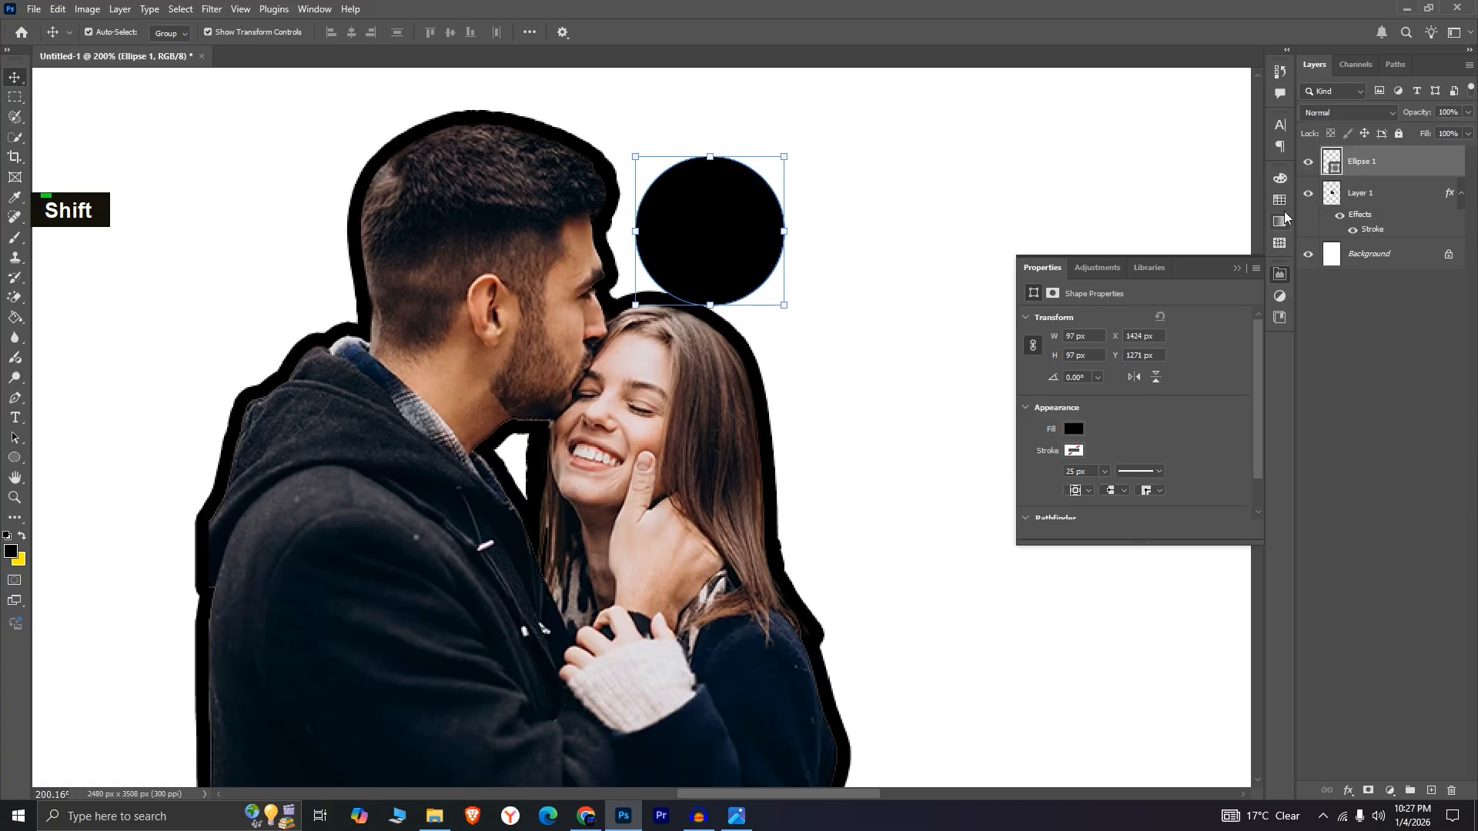
key("ctrl+bracketleft")
left_click_drag(728, 249, 672, 259)
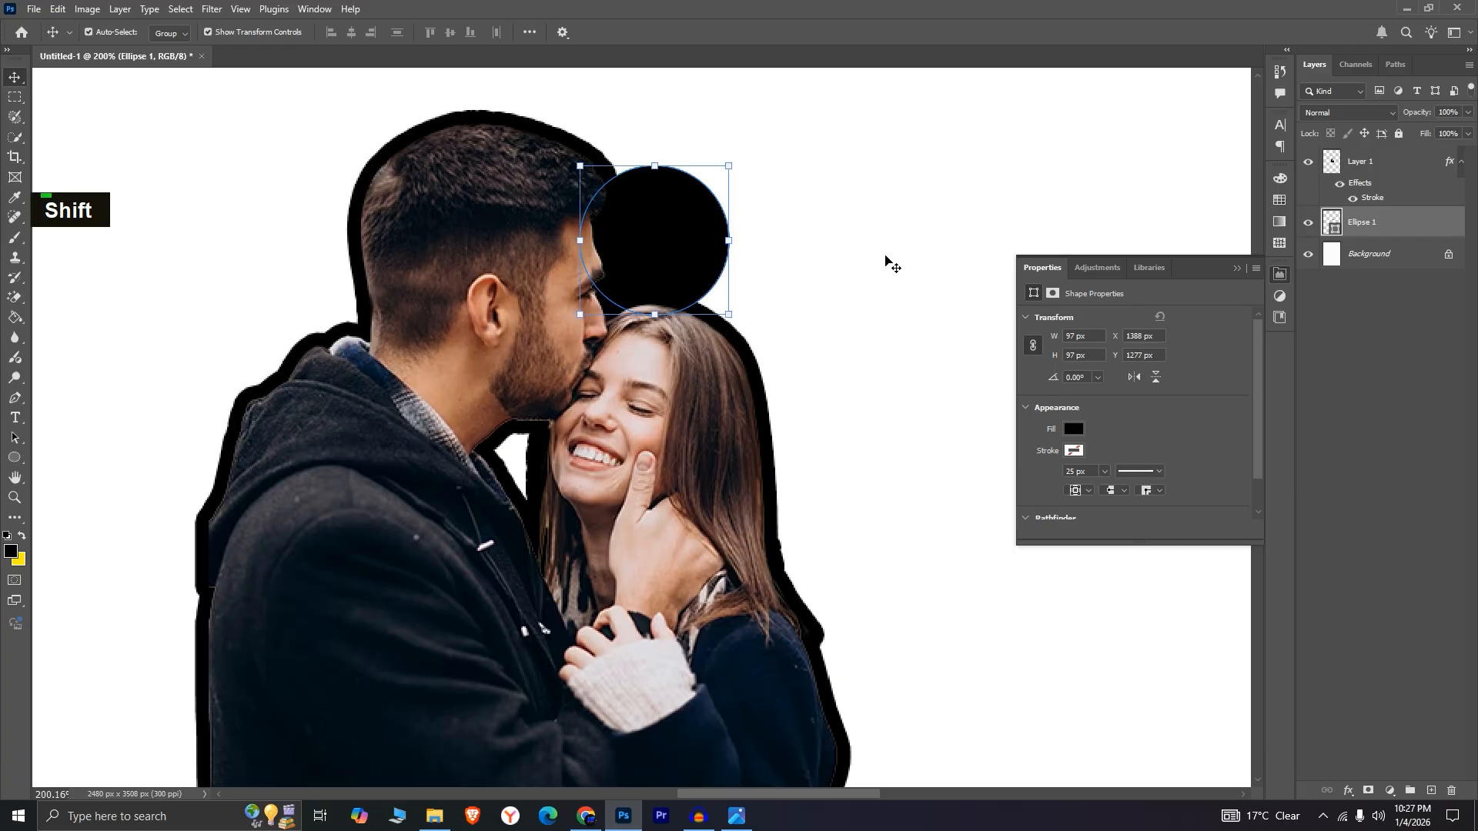
left_click(891, 263)
- Create a small circle 2.5 mm wide and 2.5 mm high with the Ellipse tool, beside the black circle
scroll(824, 431, "down", 2)
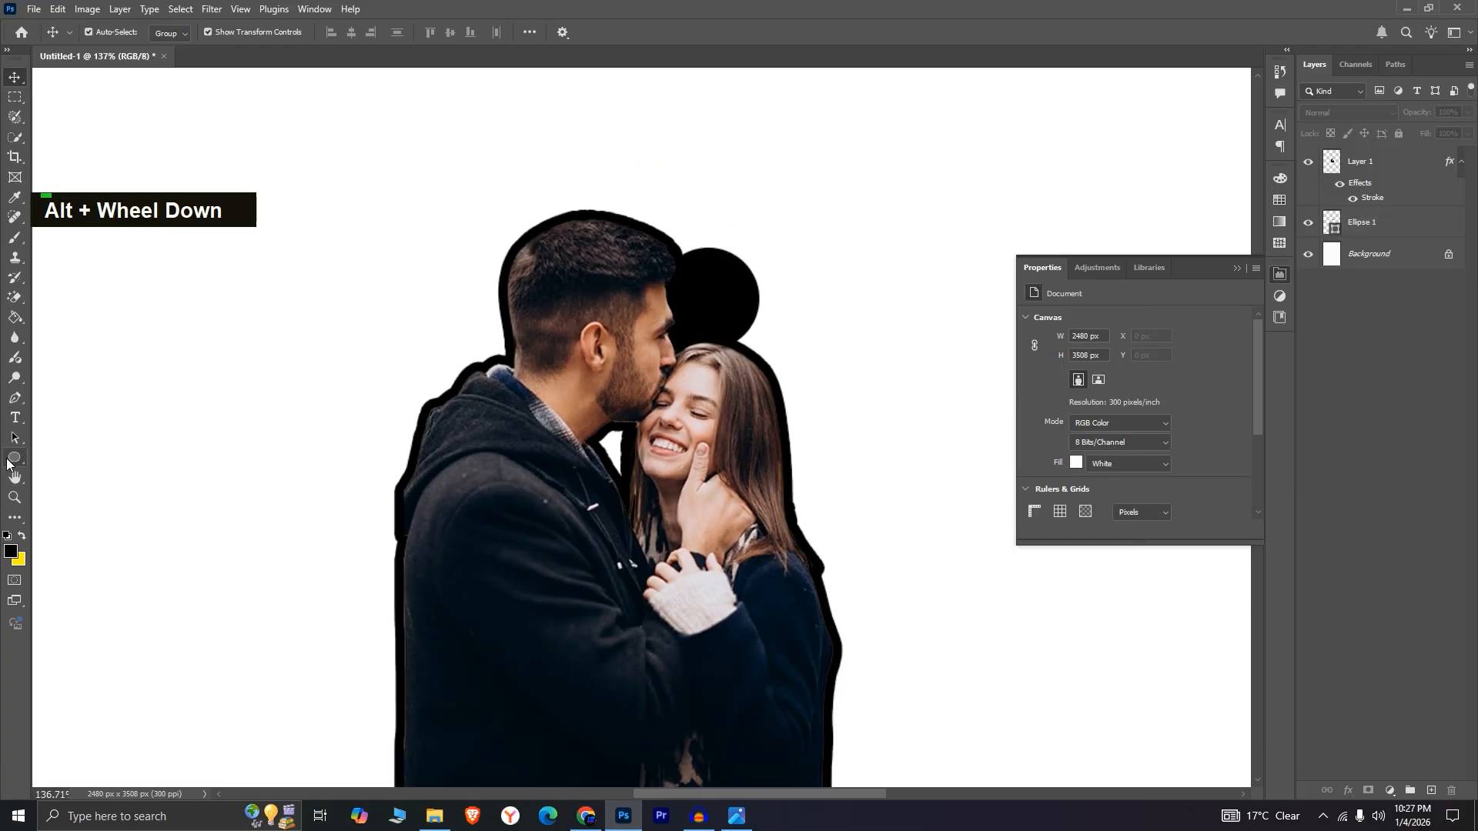
left_click(11, 459)
left_click(804, 270)
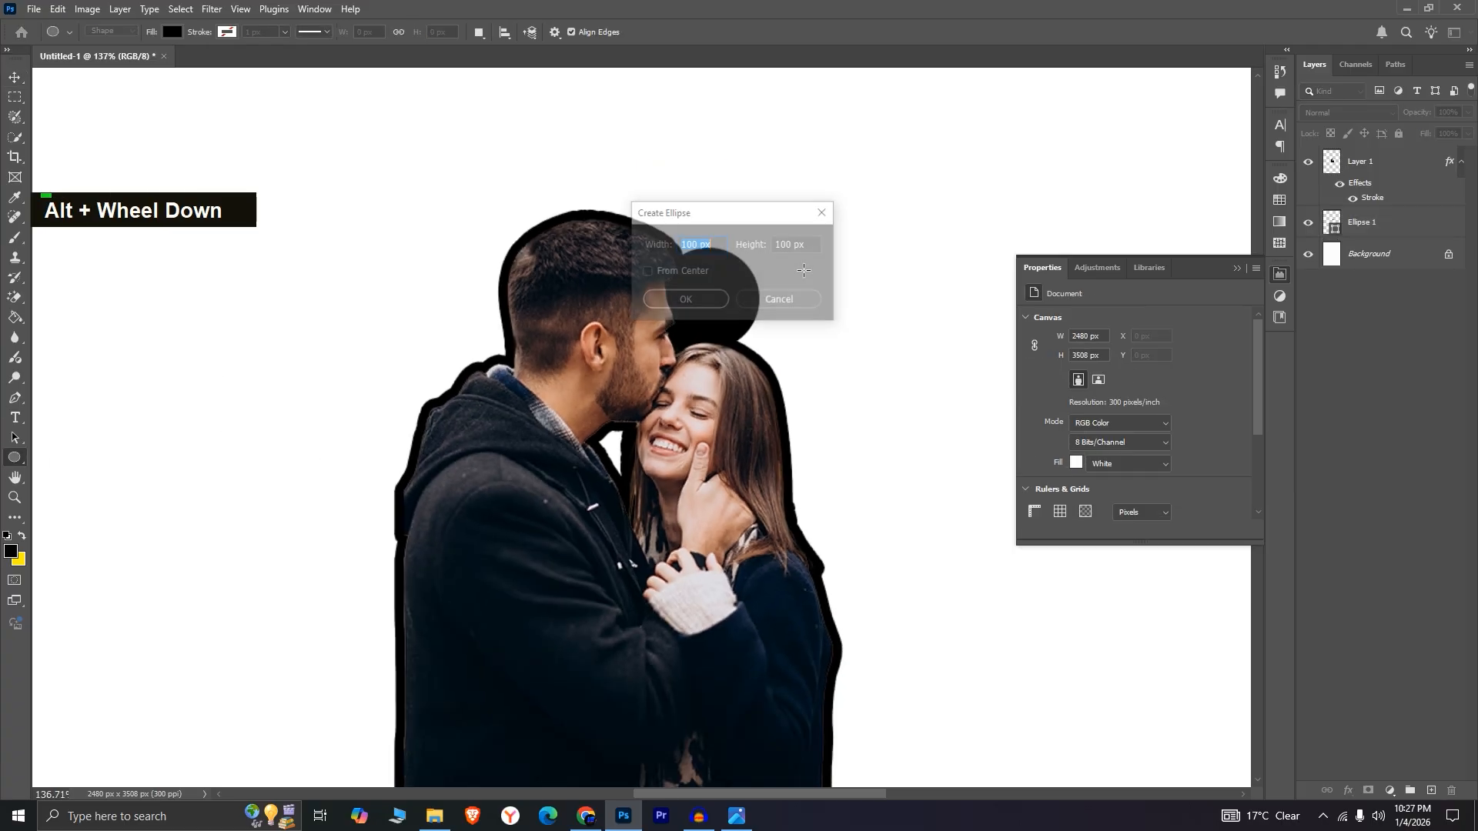
type("2.5 ")
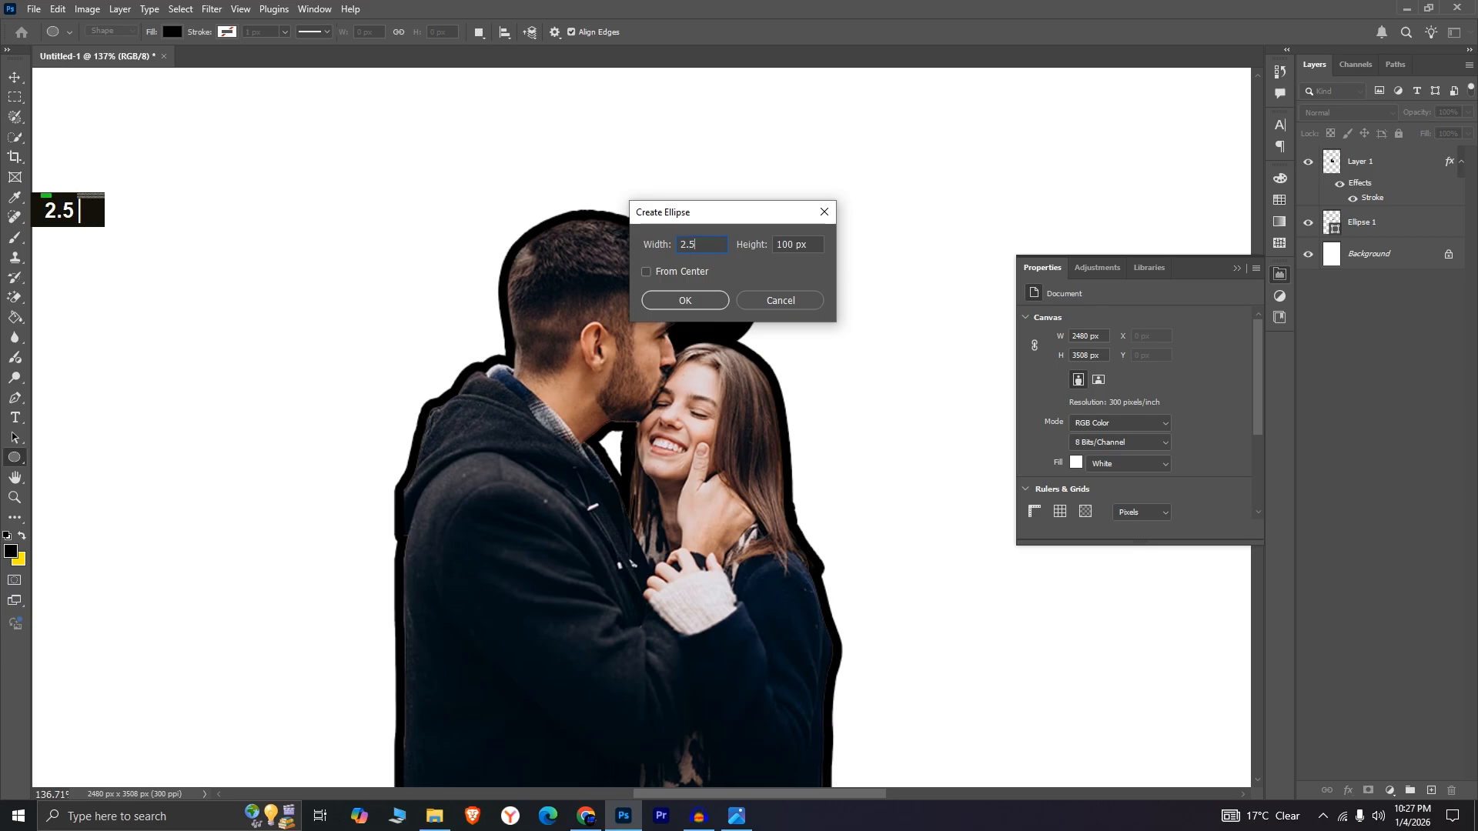
type("mm")
key("Tab")
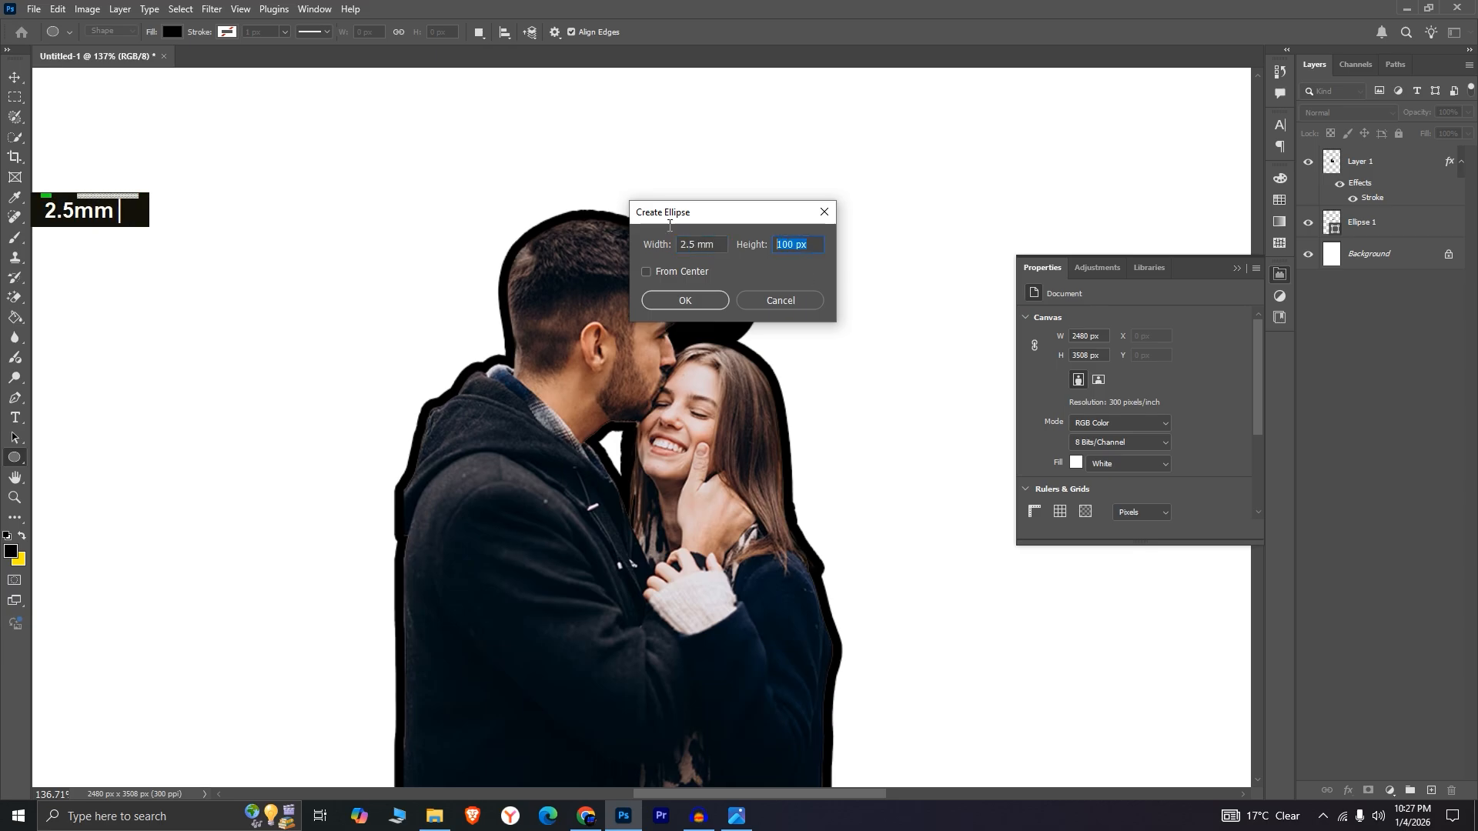
type("2.5mm")
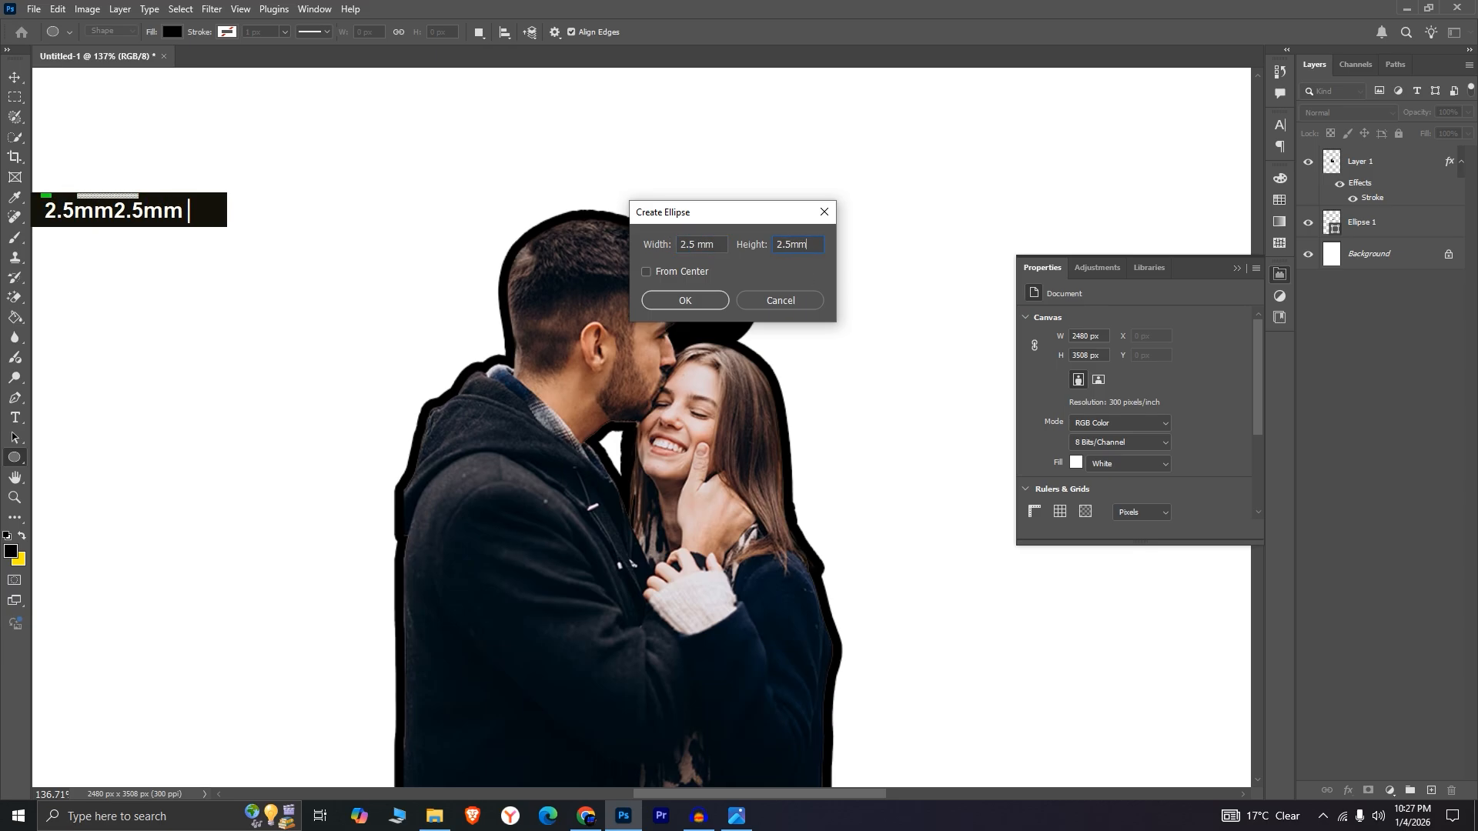
left_click(688, 303)
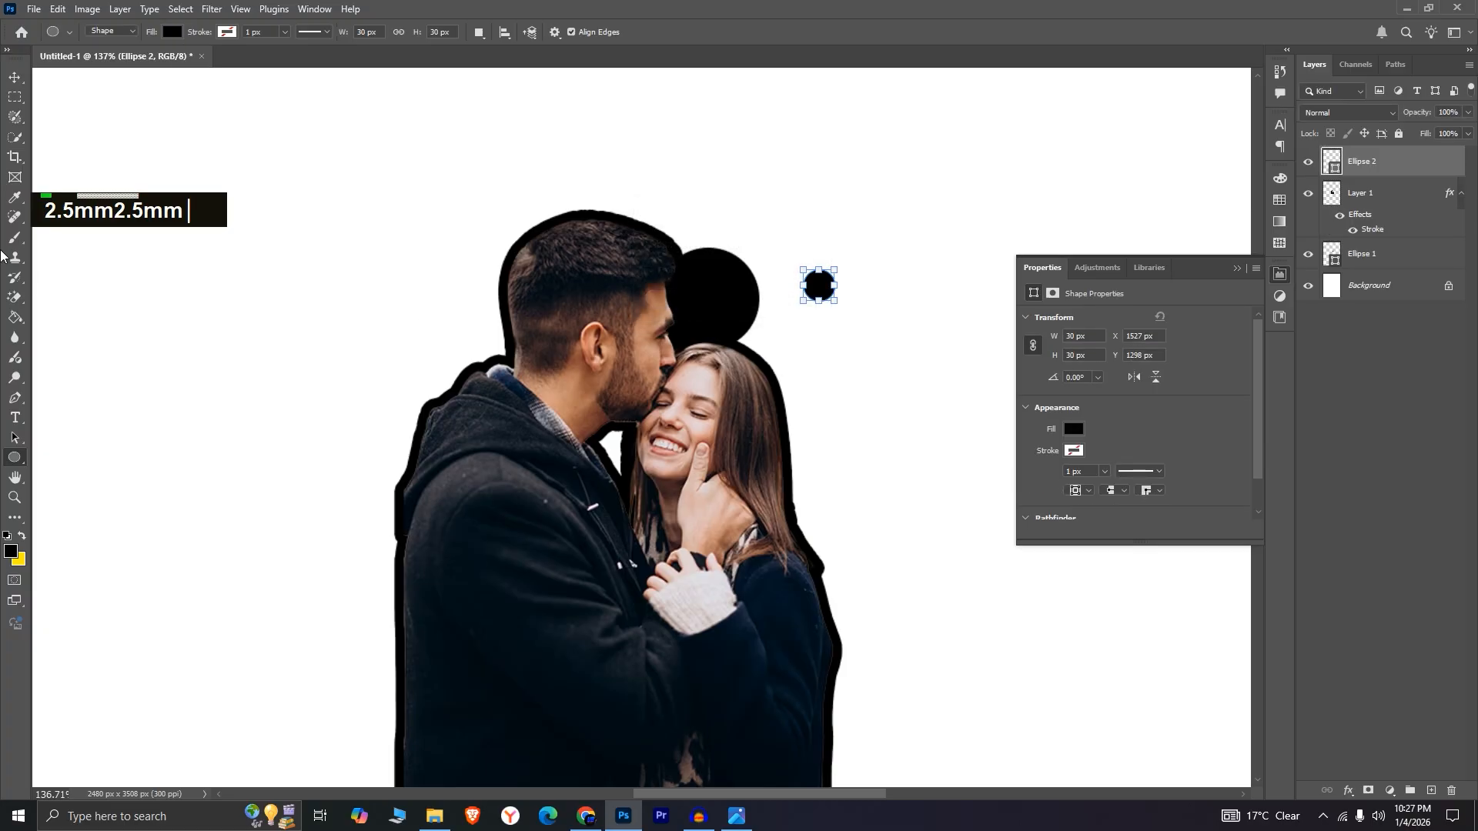
- Fill the small circle with white and move it into the middle of the black circle as the keyring hole
left_click(17, 85)
left_click(1073, 429)
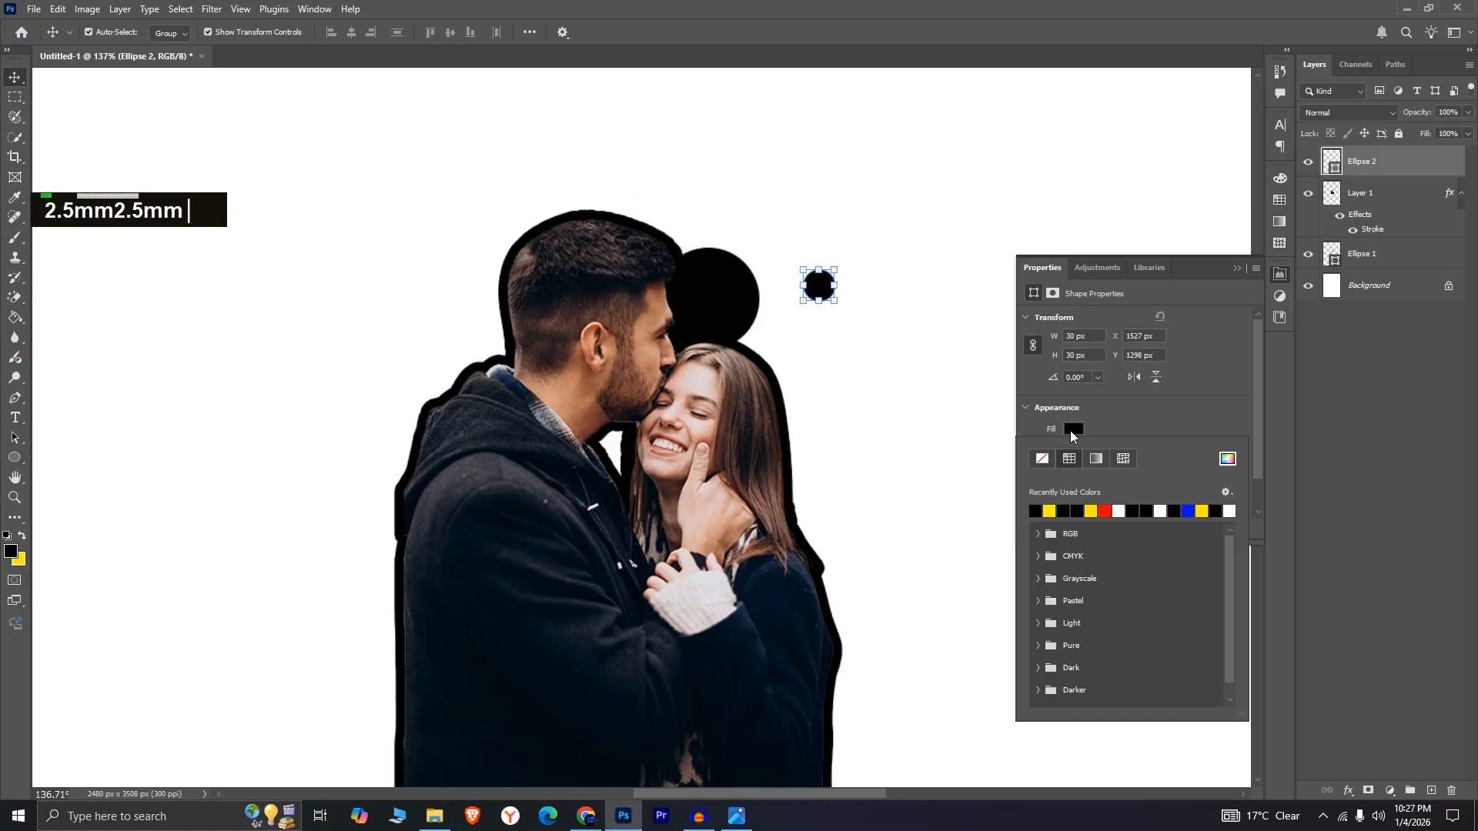
left_click(1122, 511)
left_click(827, 308)
left_click_drag(821, 290, 724, 304)
left_click_drag(715, 304, 715, 304)
left_click(824, 362)
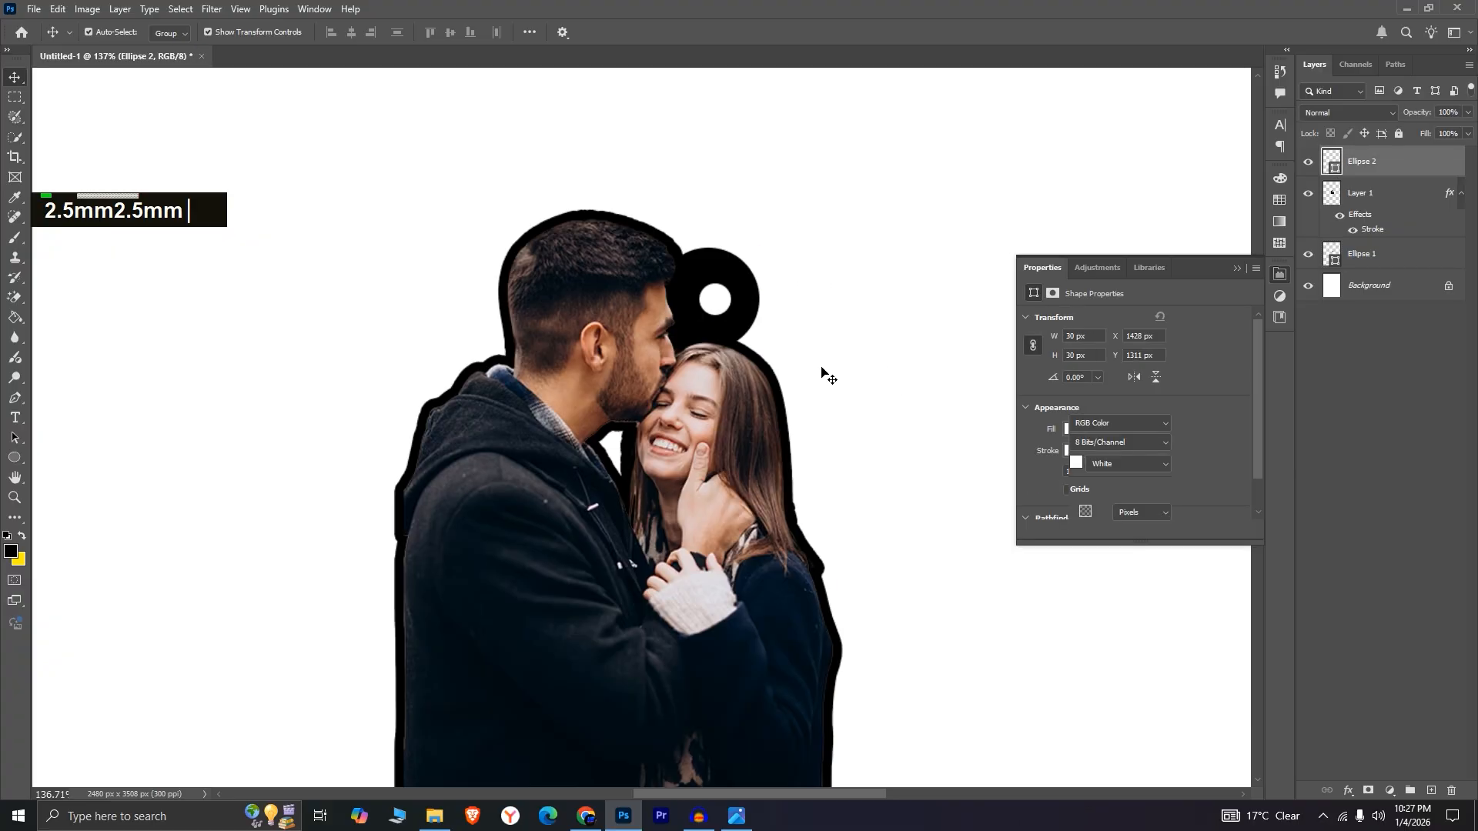
- Shift the small white hole horizontally by about 6 px to centre it in the black circle
scroll(815, 376, "down", 3)
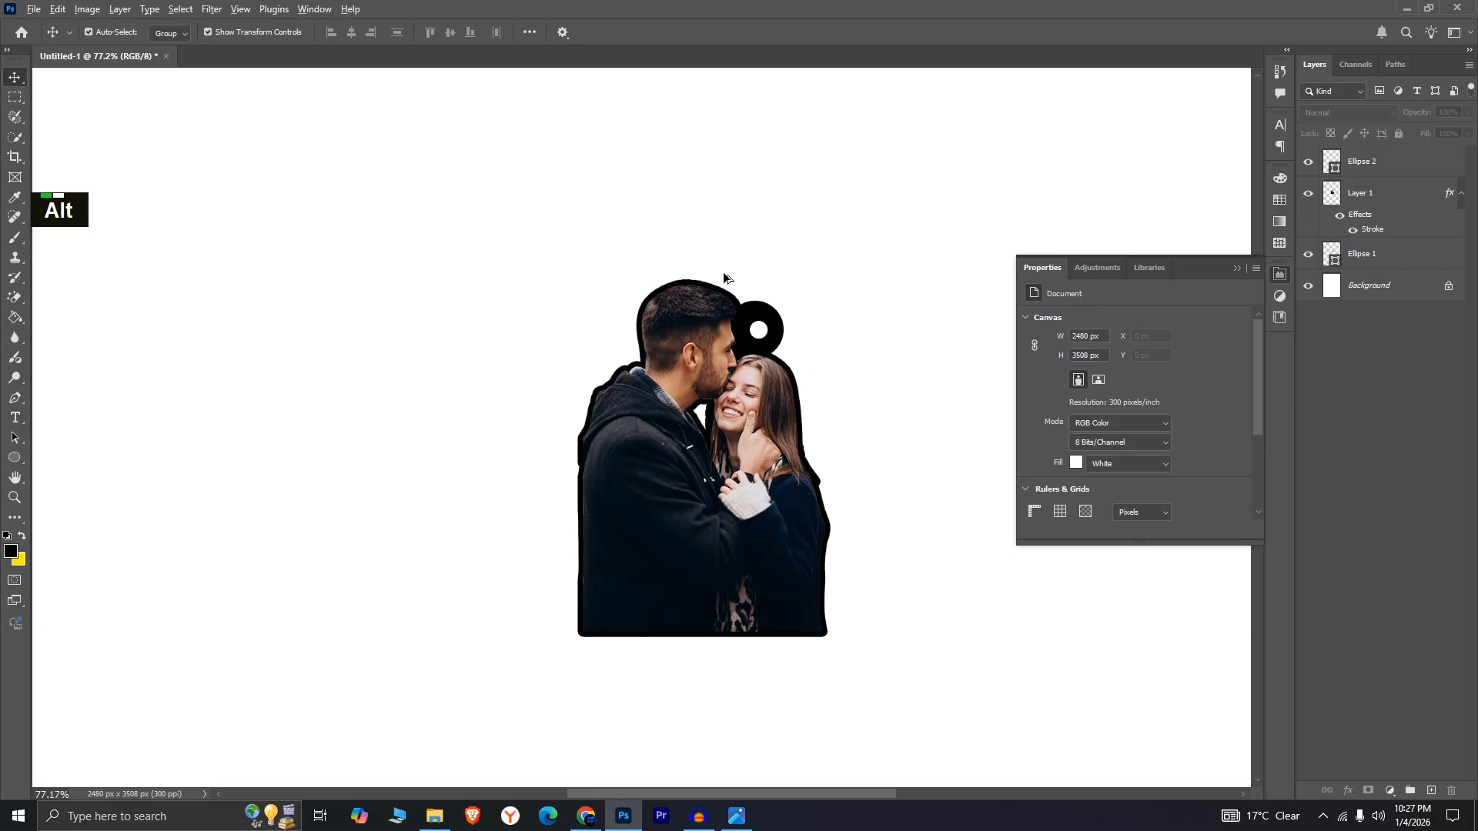
scroll(765, 347, "up", 5)
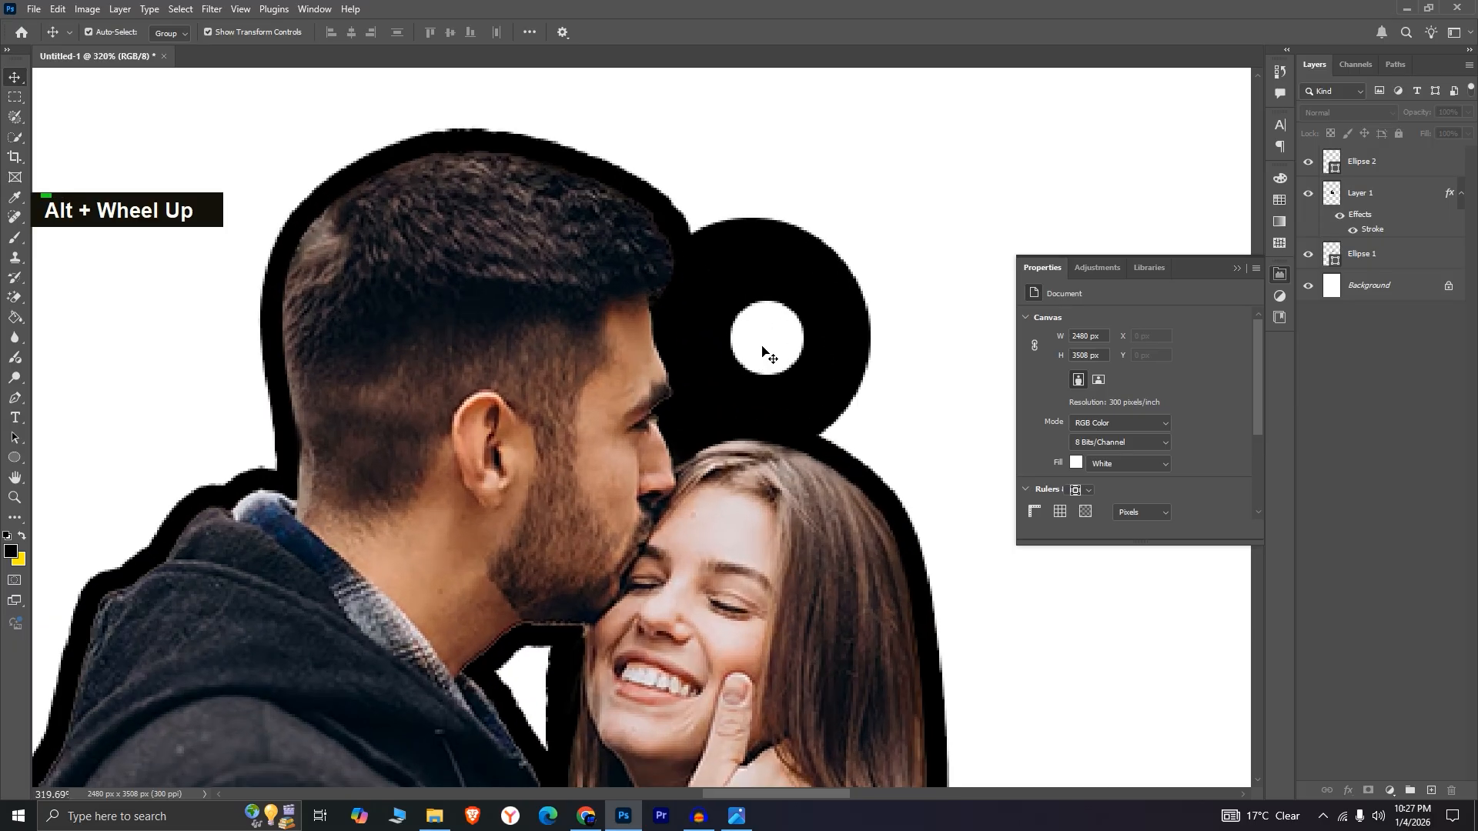
left_click(761, 346)
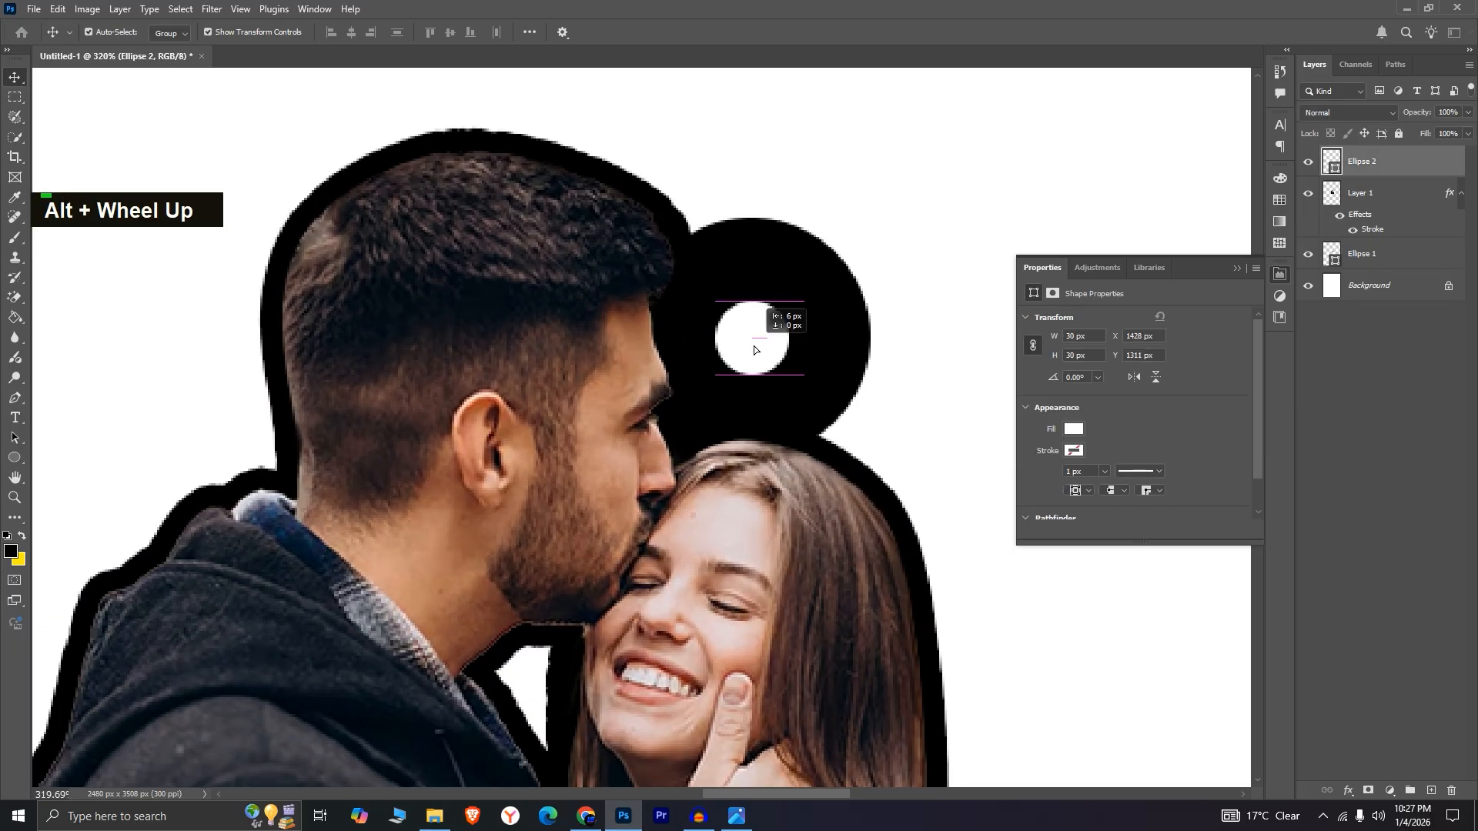
scroll(754, 338, "down", 5)
left_click(852, 317)
scroll(834, 327, "down", 2)
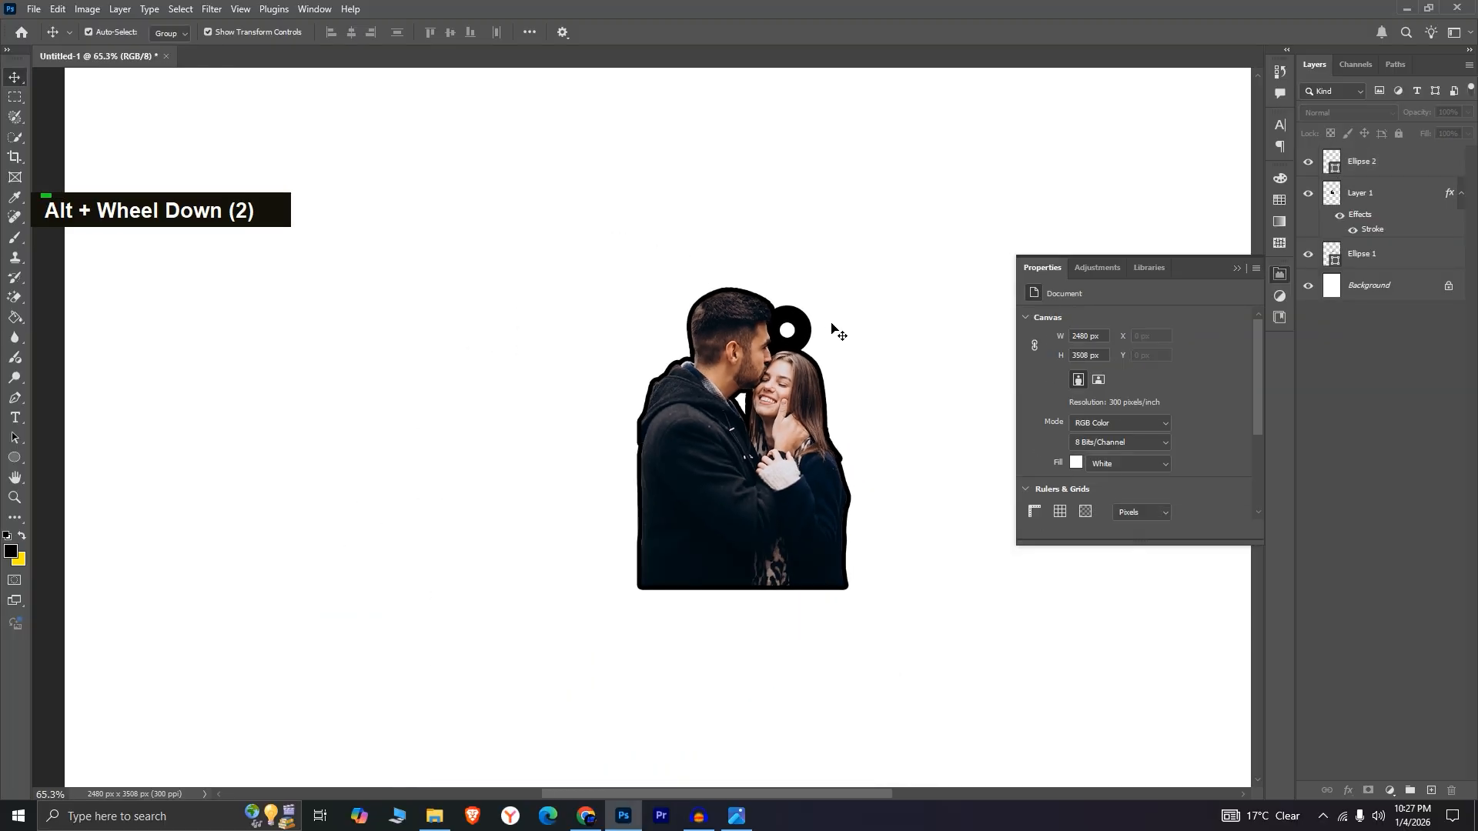
- Check the reference keyring photo, and draw a black bar about 416 by 42 px along the couple's bottom edge with corners rounded about 17 px
left_click(736, 816)
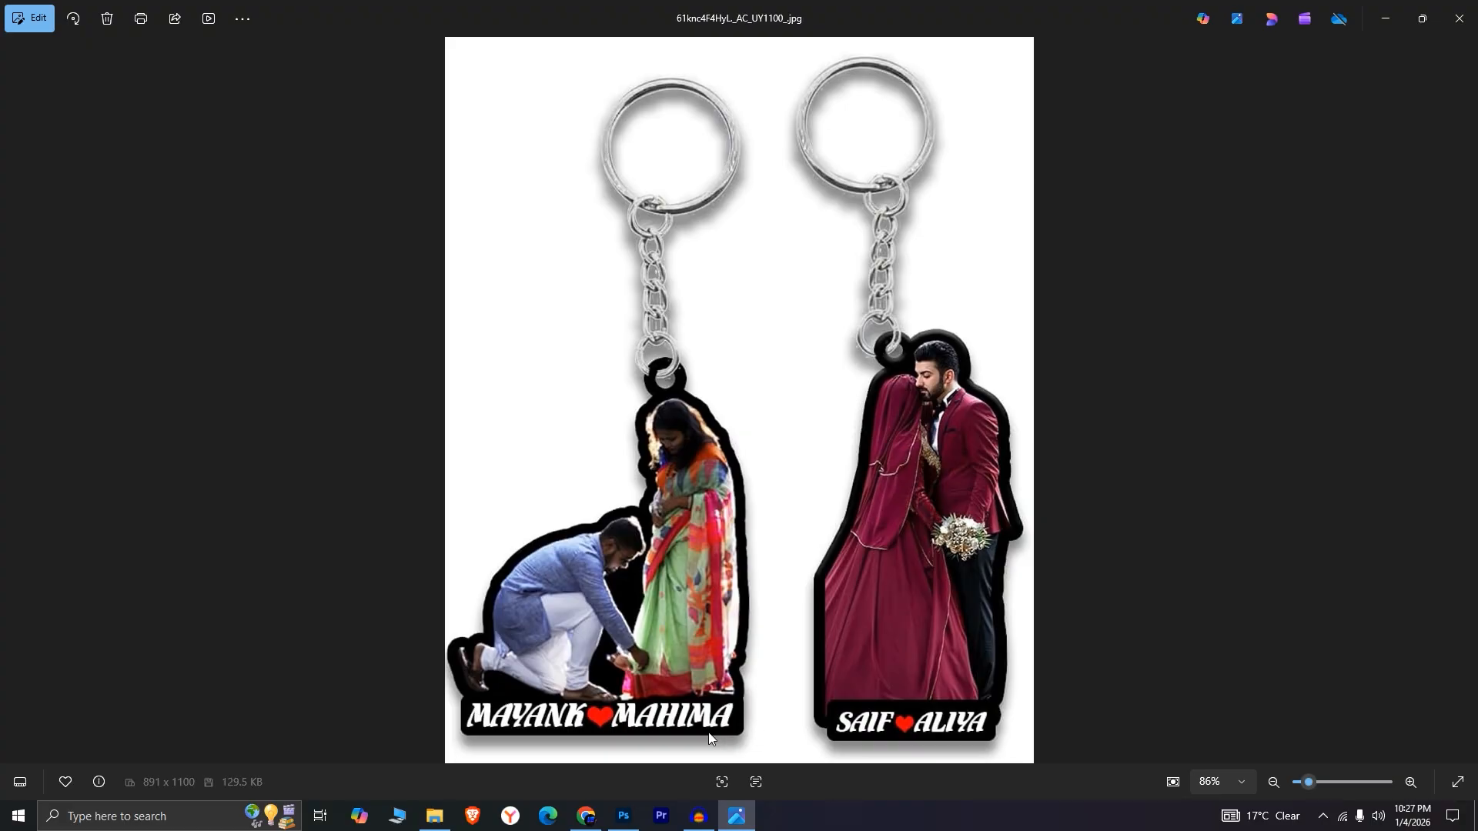
left_click(624, 816)
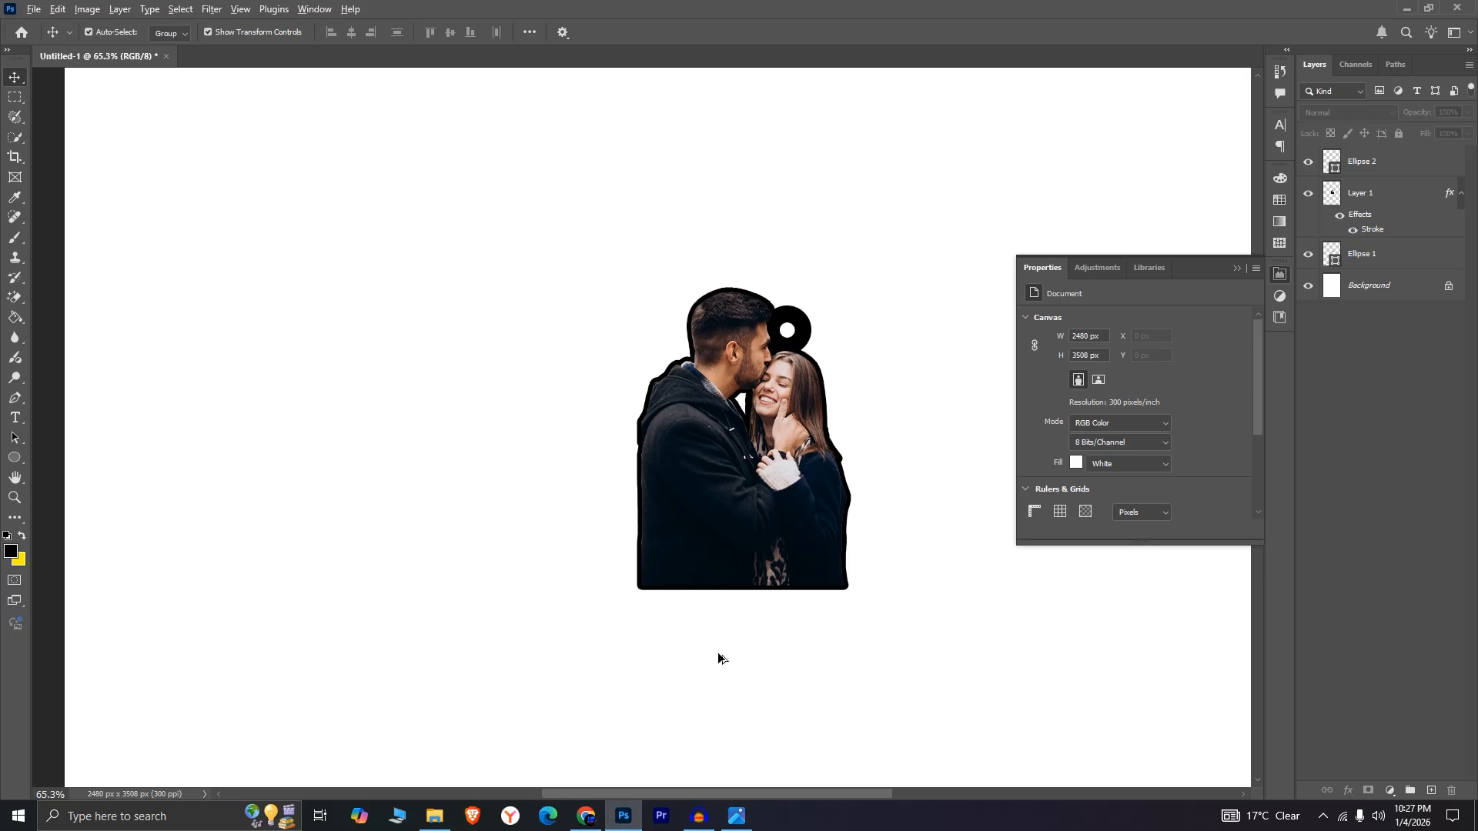
scroll(769, 631, "up", 4)
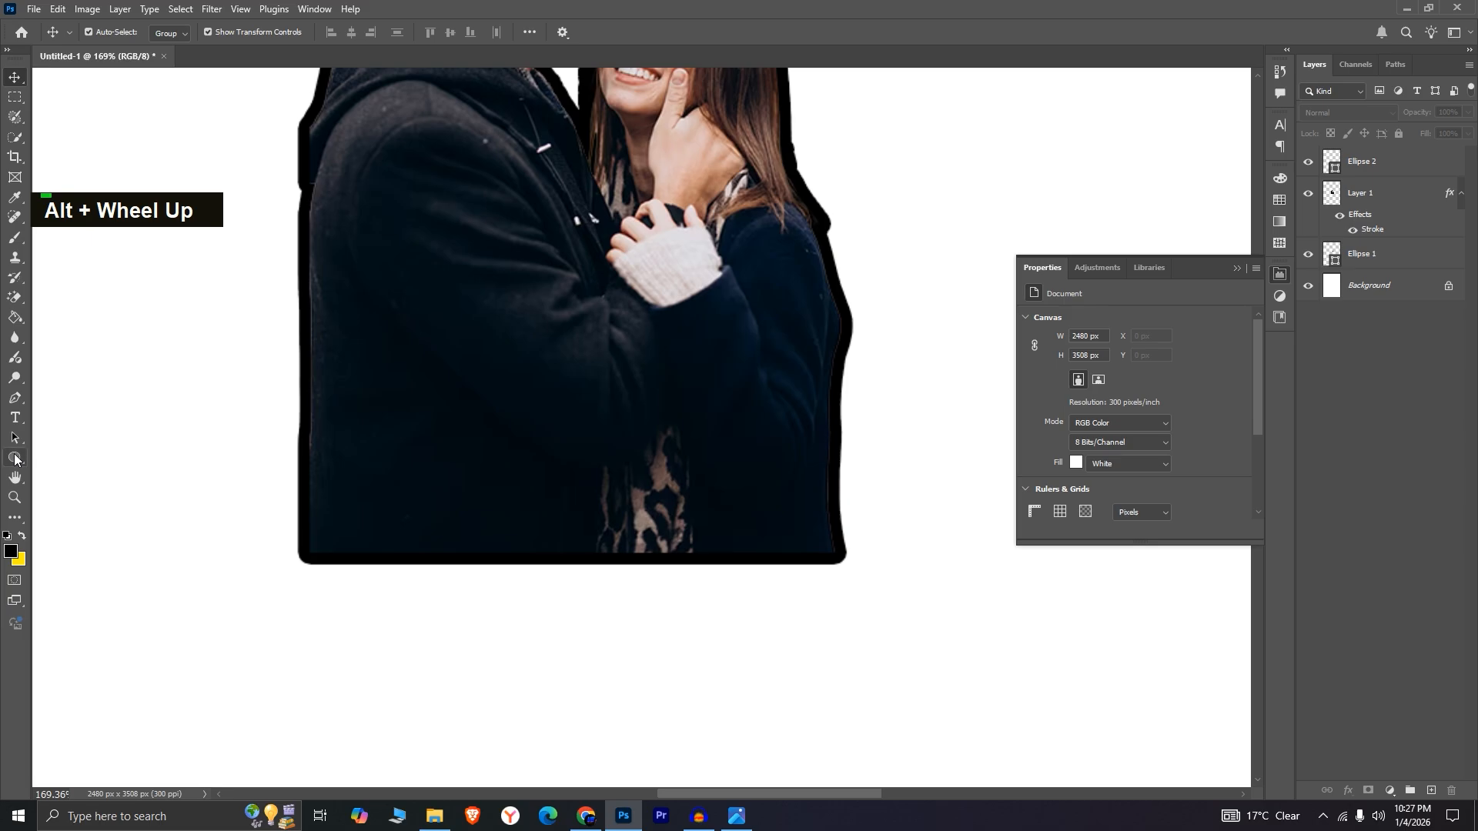
left_click(14, 459)
left_click(57, 462)
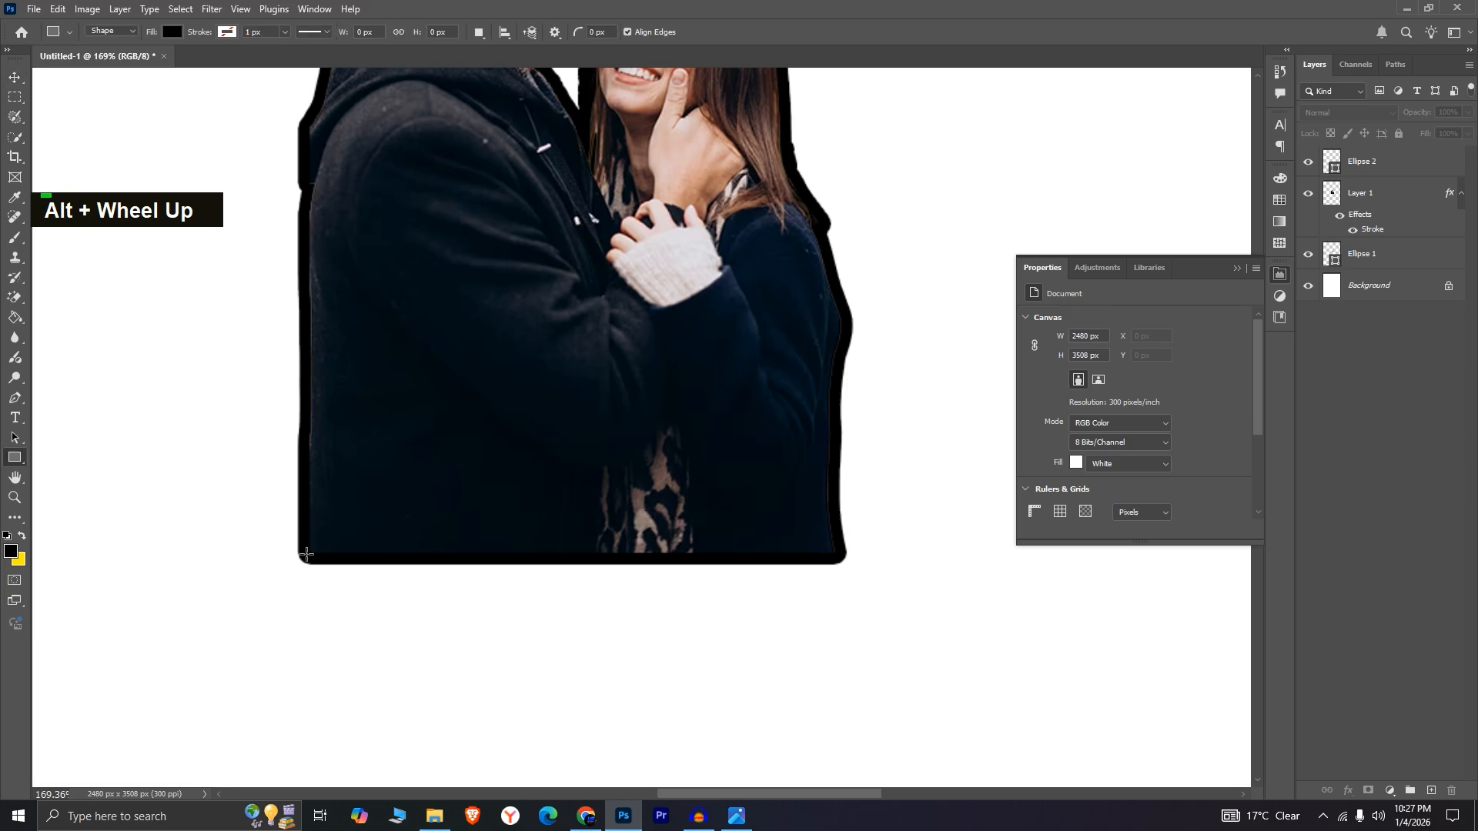
left_click_drag(302, 551, 844, 605)
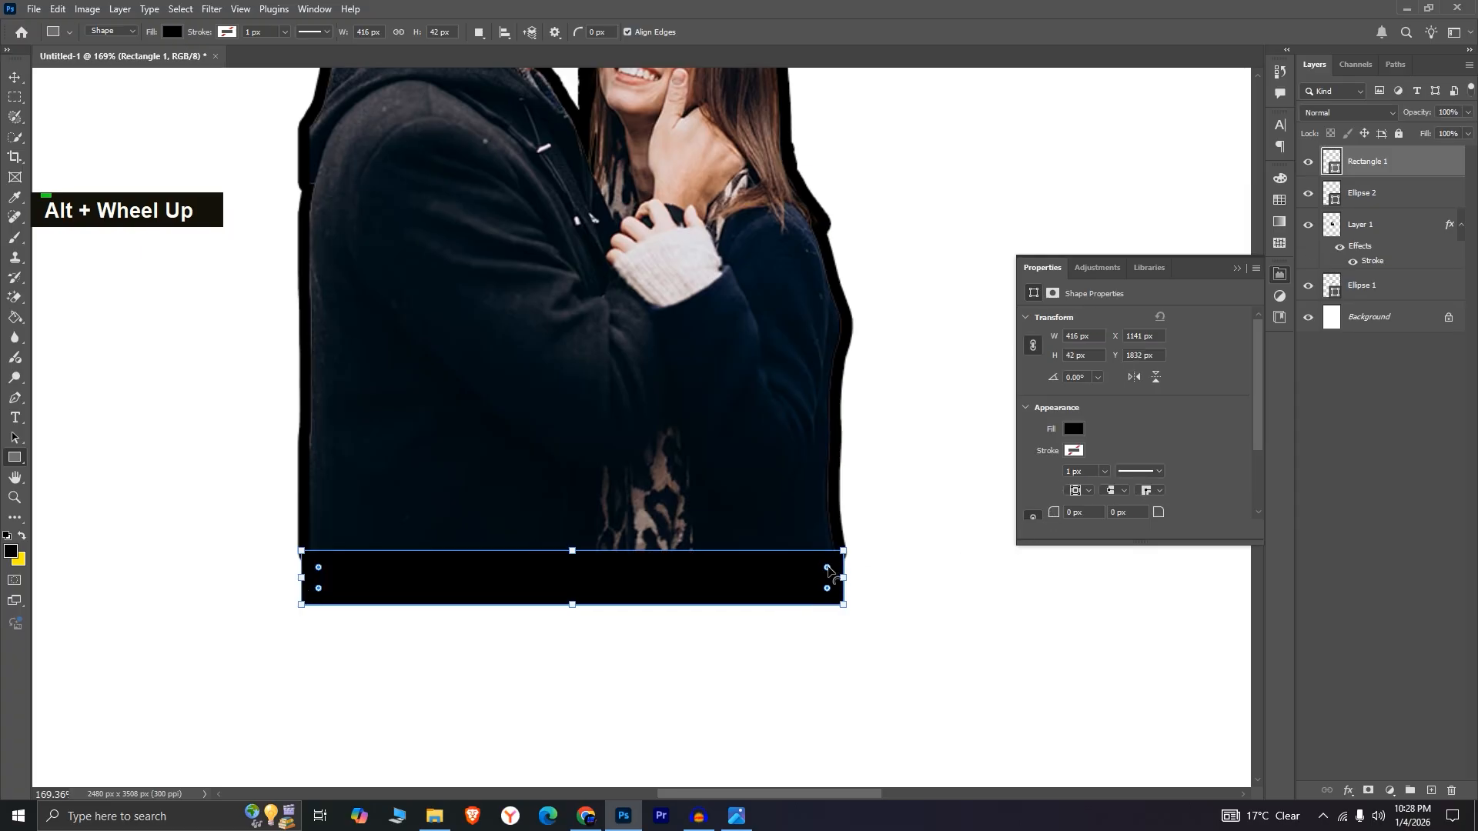
left_click_drag(827, 568, 822, 576)
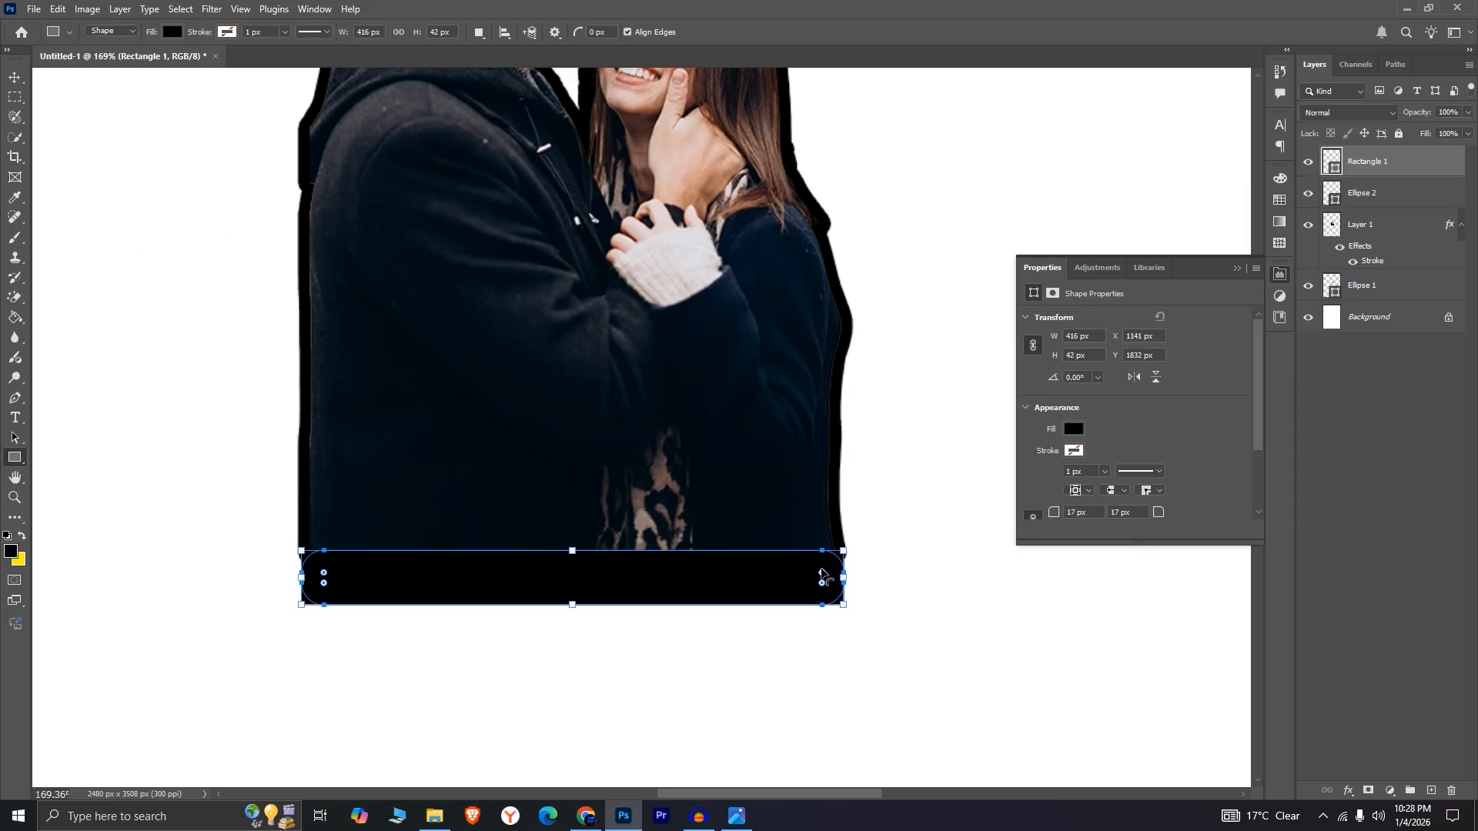
left_click(14, 77)
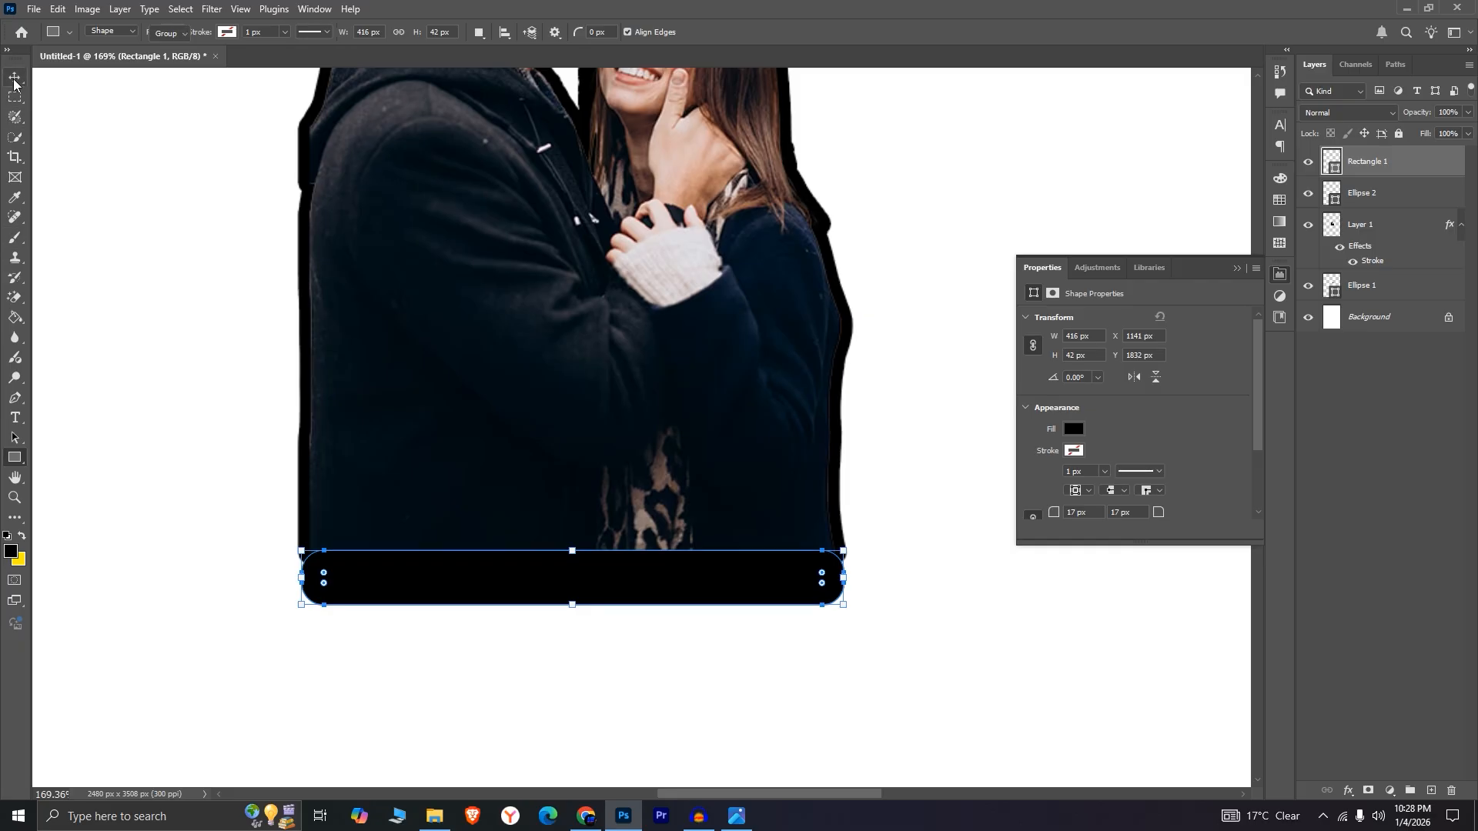
left_click(648, 648)
- Add a text line in Impact below the black bar with the couple's two first names separated by a gap
key("t")
left_click(536, 659)
left_click(746, 821)
left_click(748, 822)
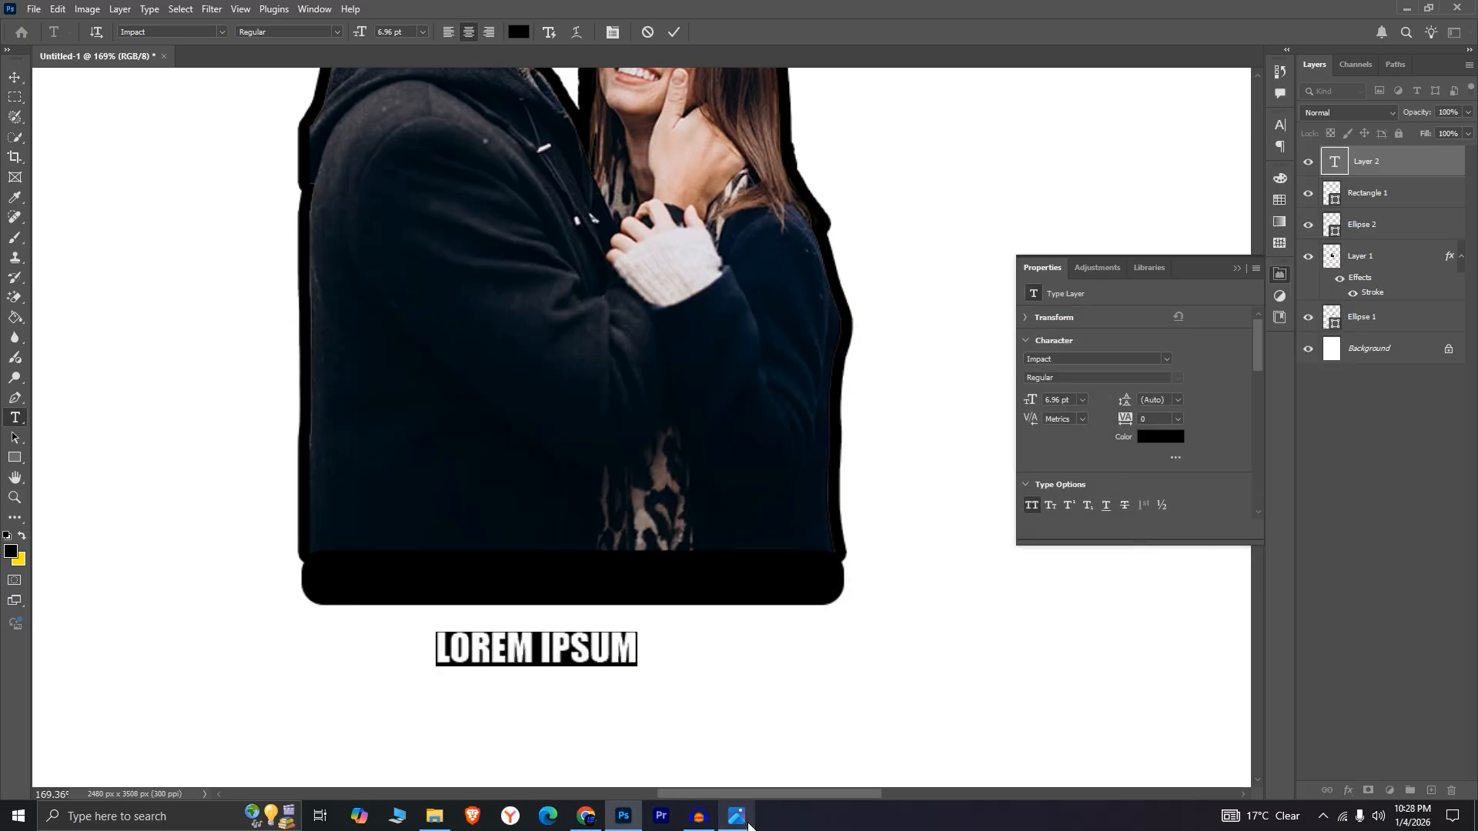
type("mahisha")
left_click(748, 822)
left_click(749, 822)
type("Nayank")
left_click(746, 822)
left_click(746, 822)
left_click(14, 77)
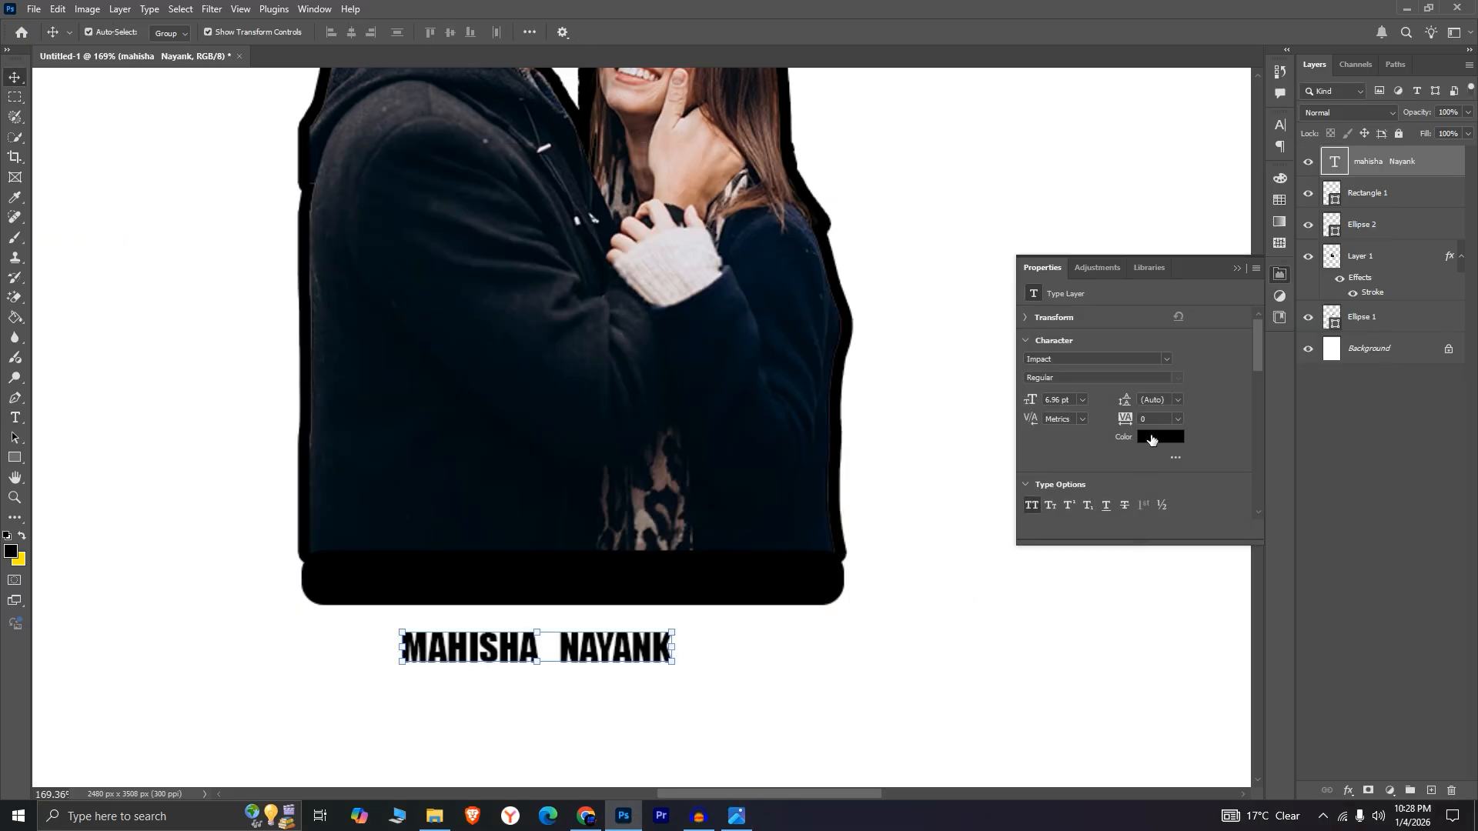
- Set the colour of the names text to white (ffffff)
left_click(1150, 438)
type("ffffff")
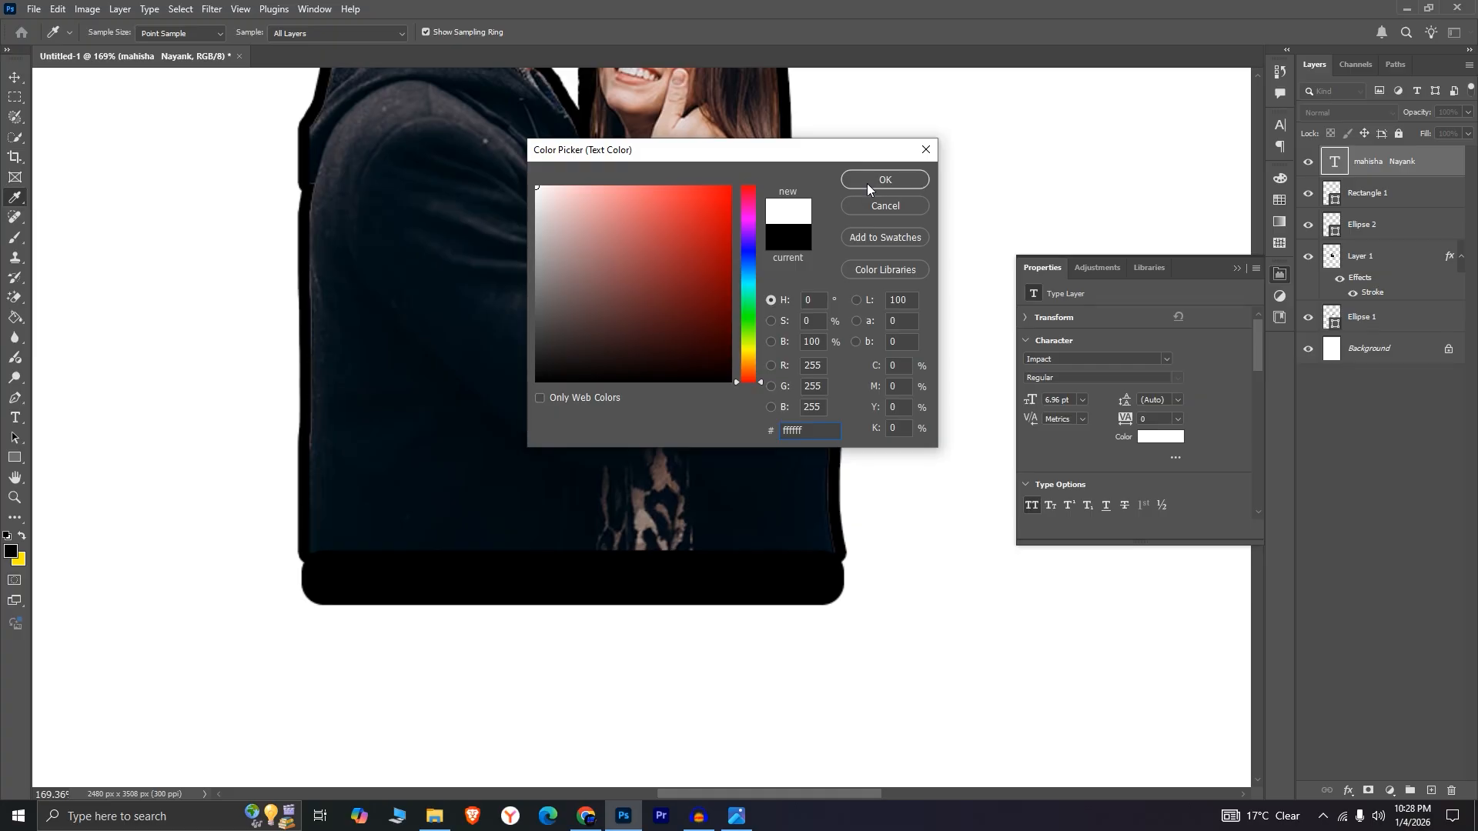
left_click(866, 183)
- Fit the names onto the black bar at 10 pt, with extra spaces widening the gap between them
left_click_drag(648, 655, 688, 582)
mouse_move(1029, 402)
left_mouse_down()
mouse_move(1093, 401)
mouse_move(1031, 404)
left_mouse_up()
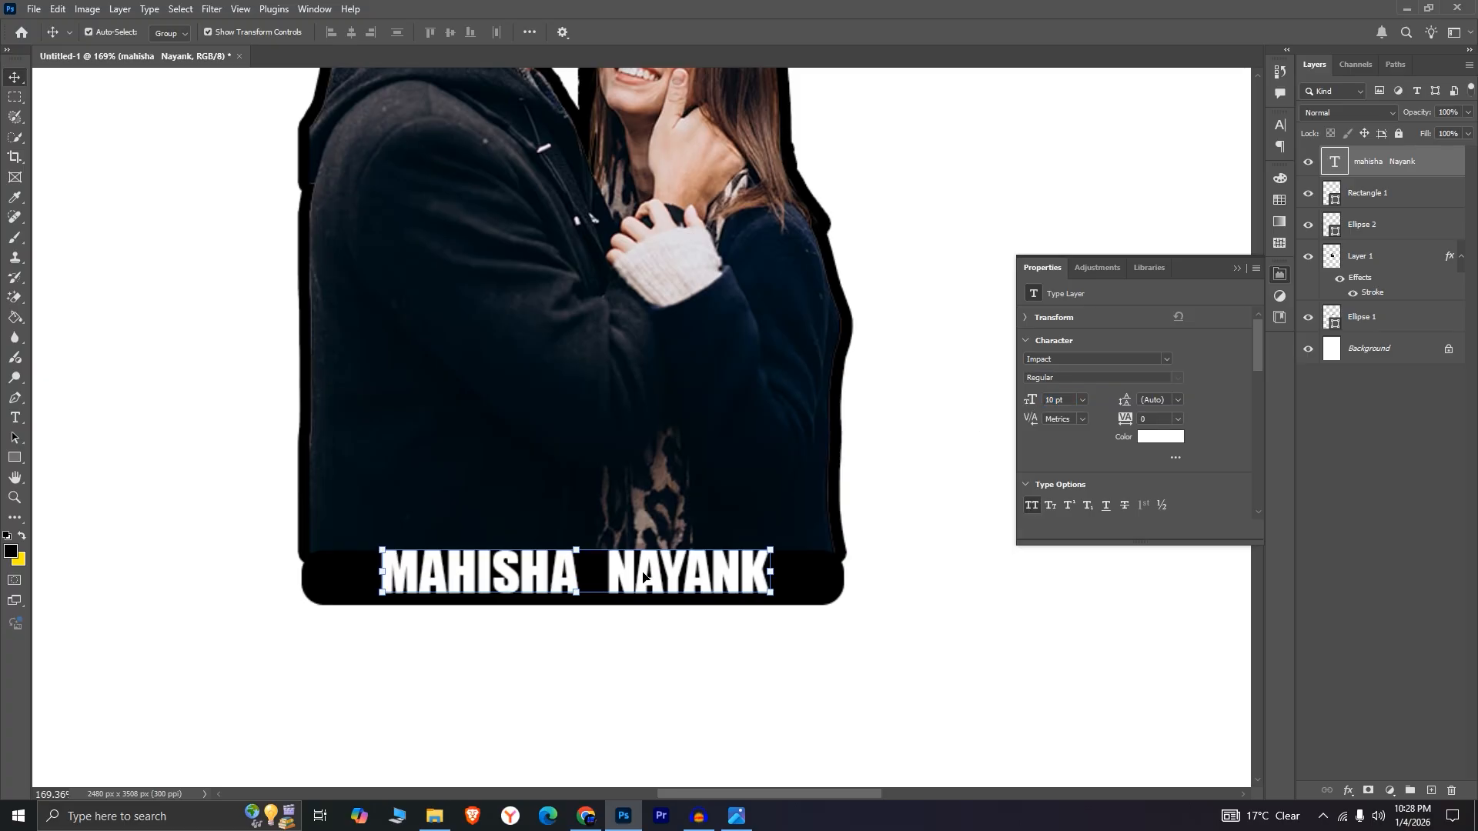
double_click(592, 577)
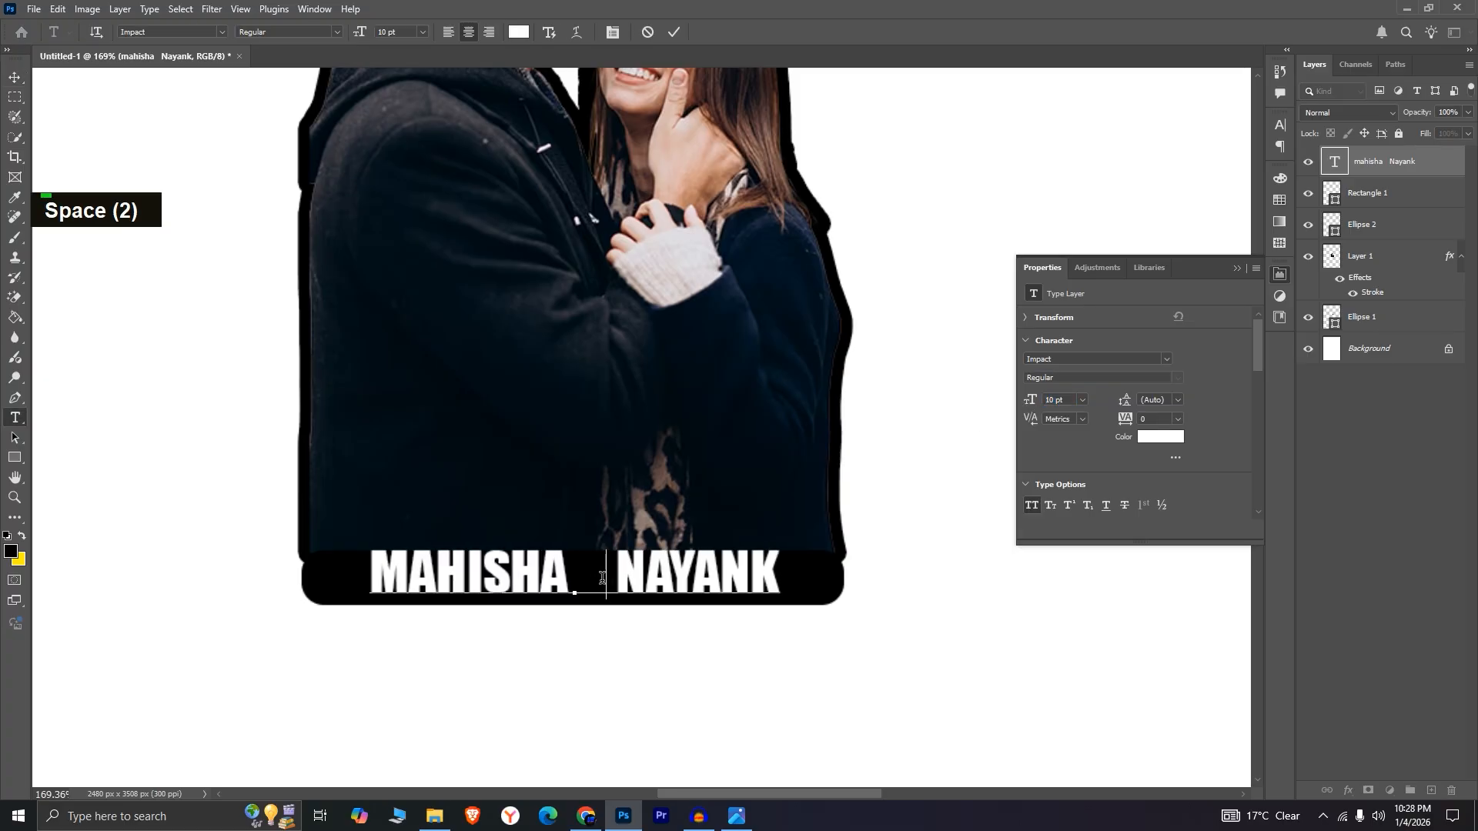
left_click(674, 33)
- Check the reference keyring photo, and in Chrome search Google for "png heart" and copy the red Pngtree heart image
left_click(736, 816)
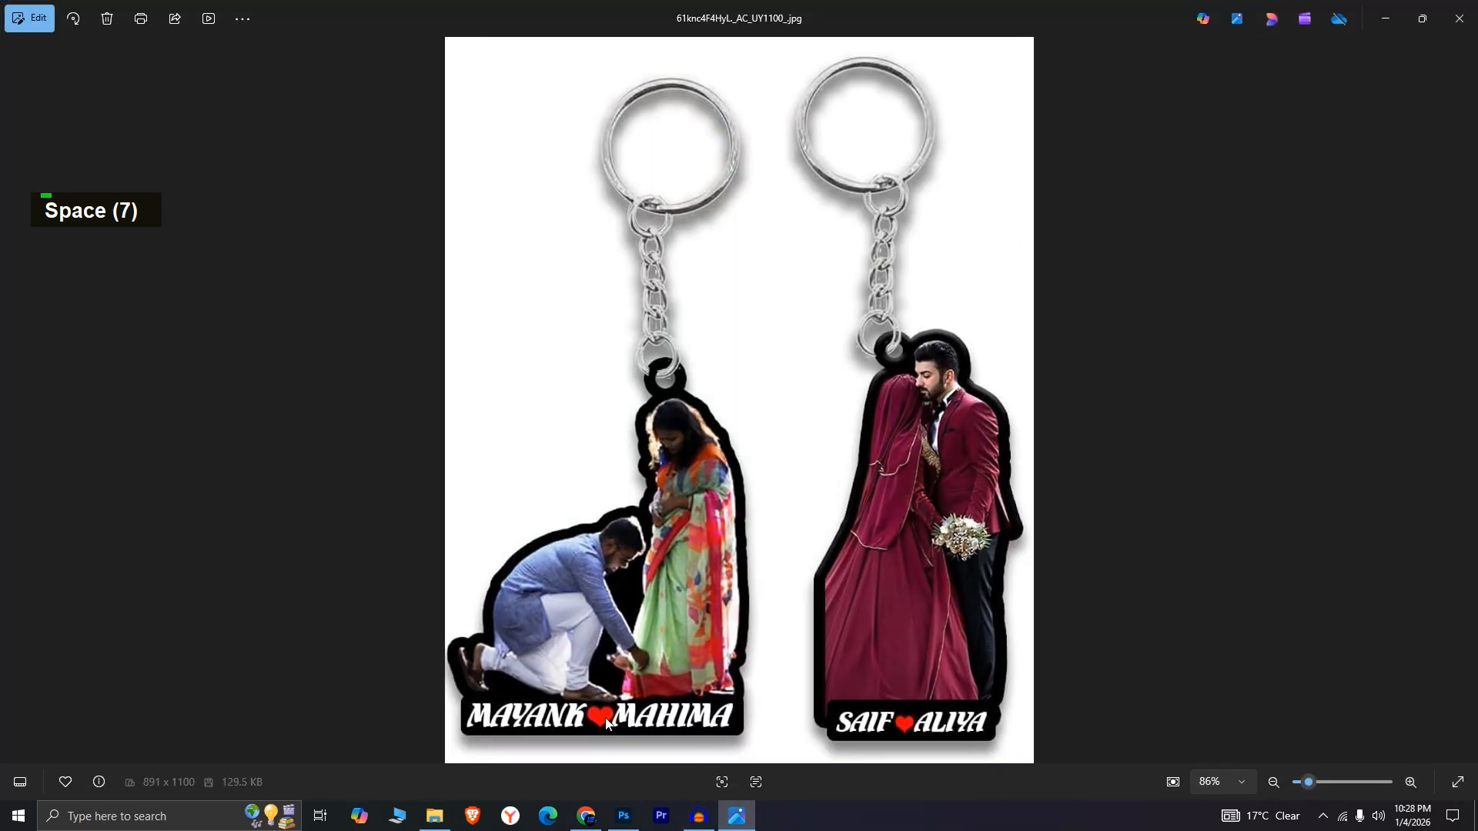
left_click(586, 816)
left_click(414, 17)
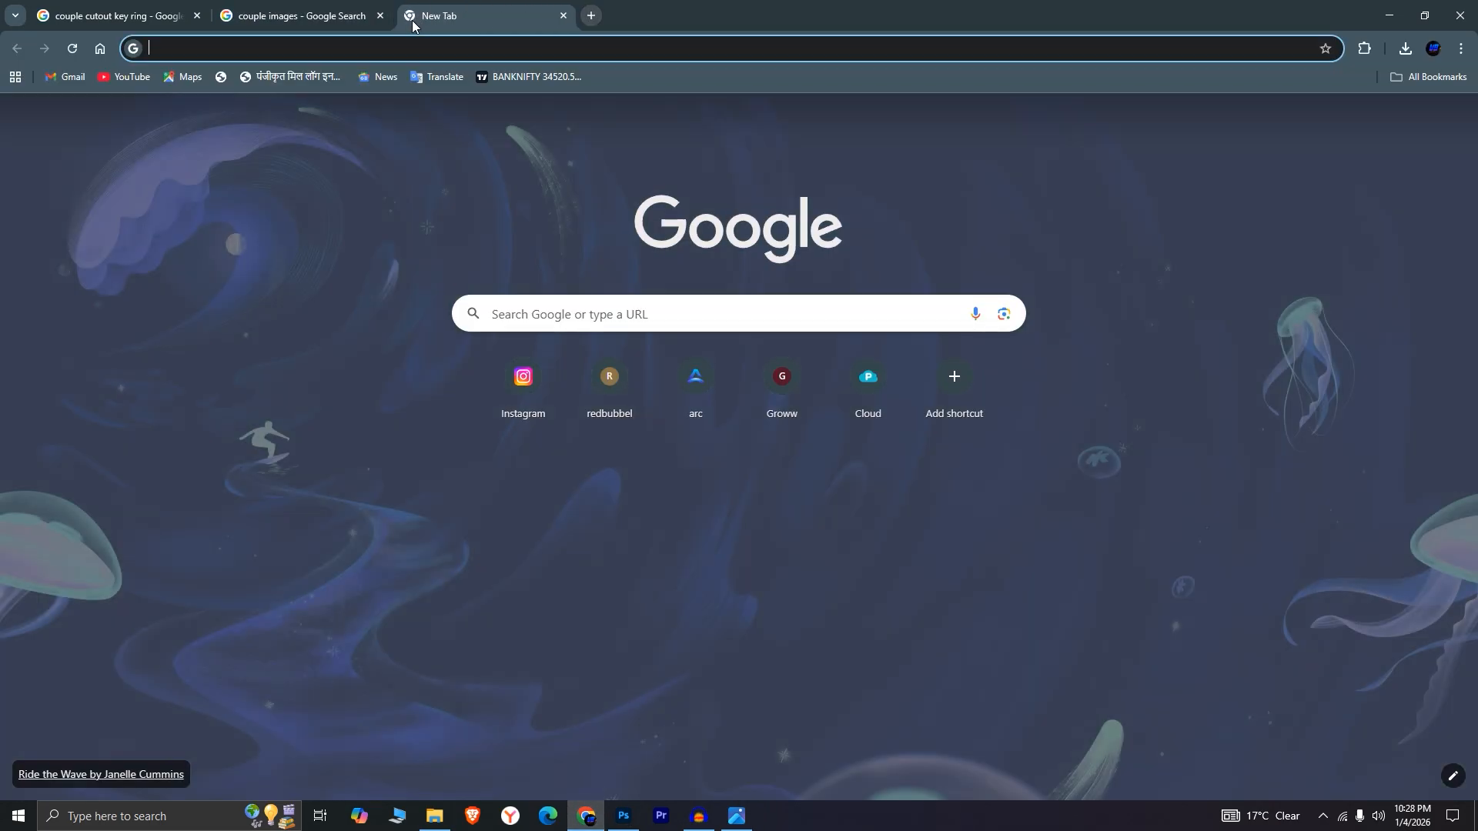
type("png heart")
left_click(230, 143)
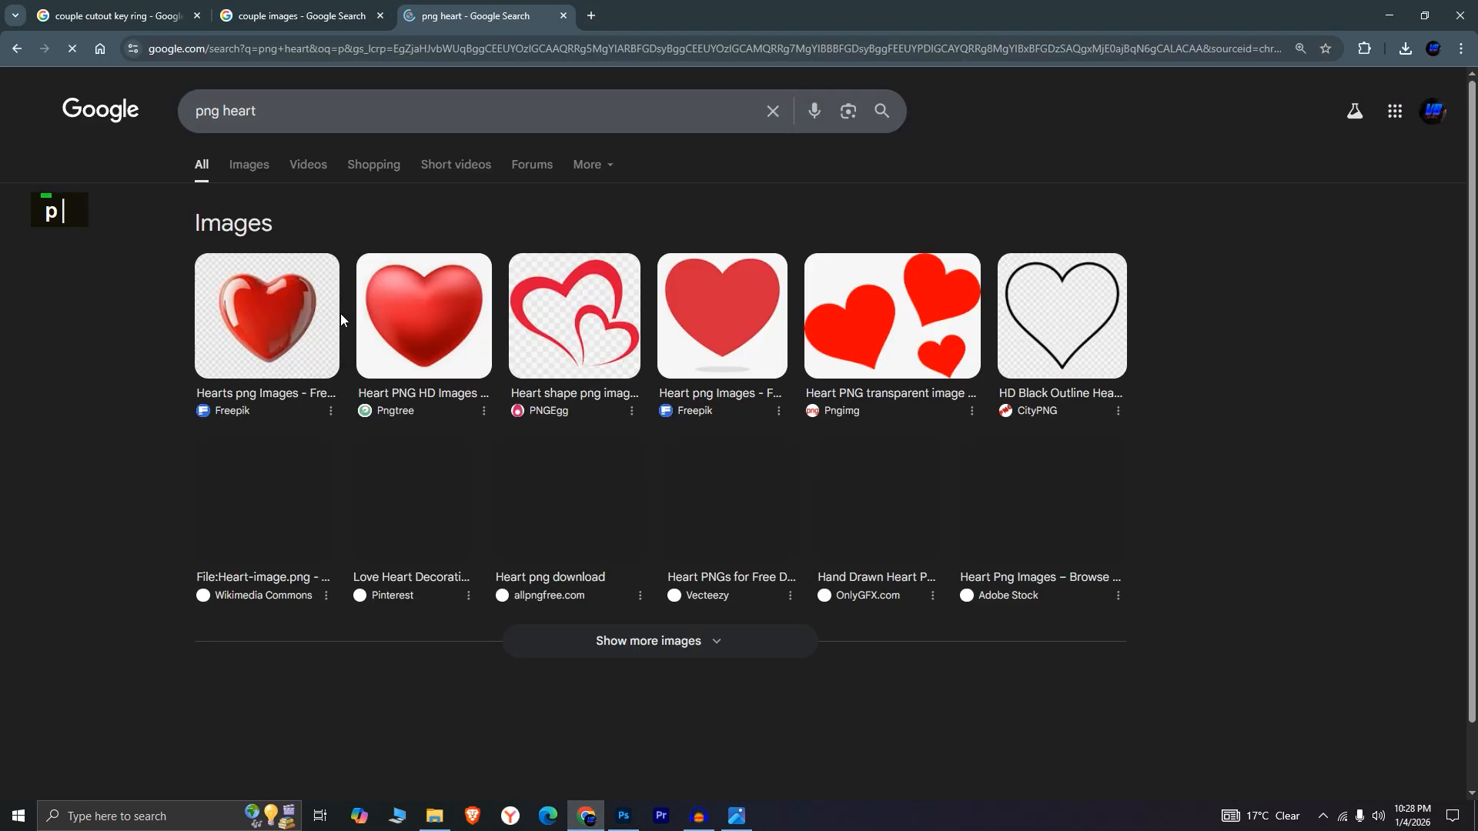
left_click(408, 323)
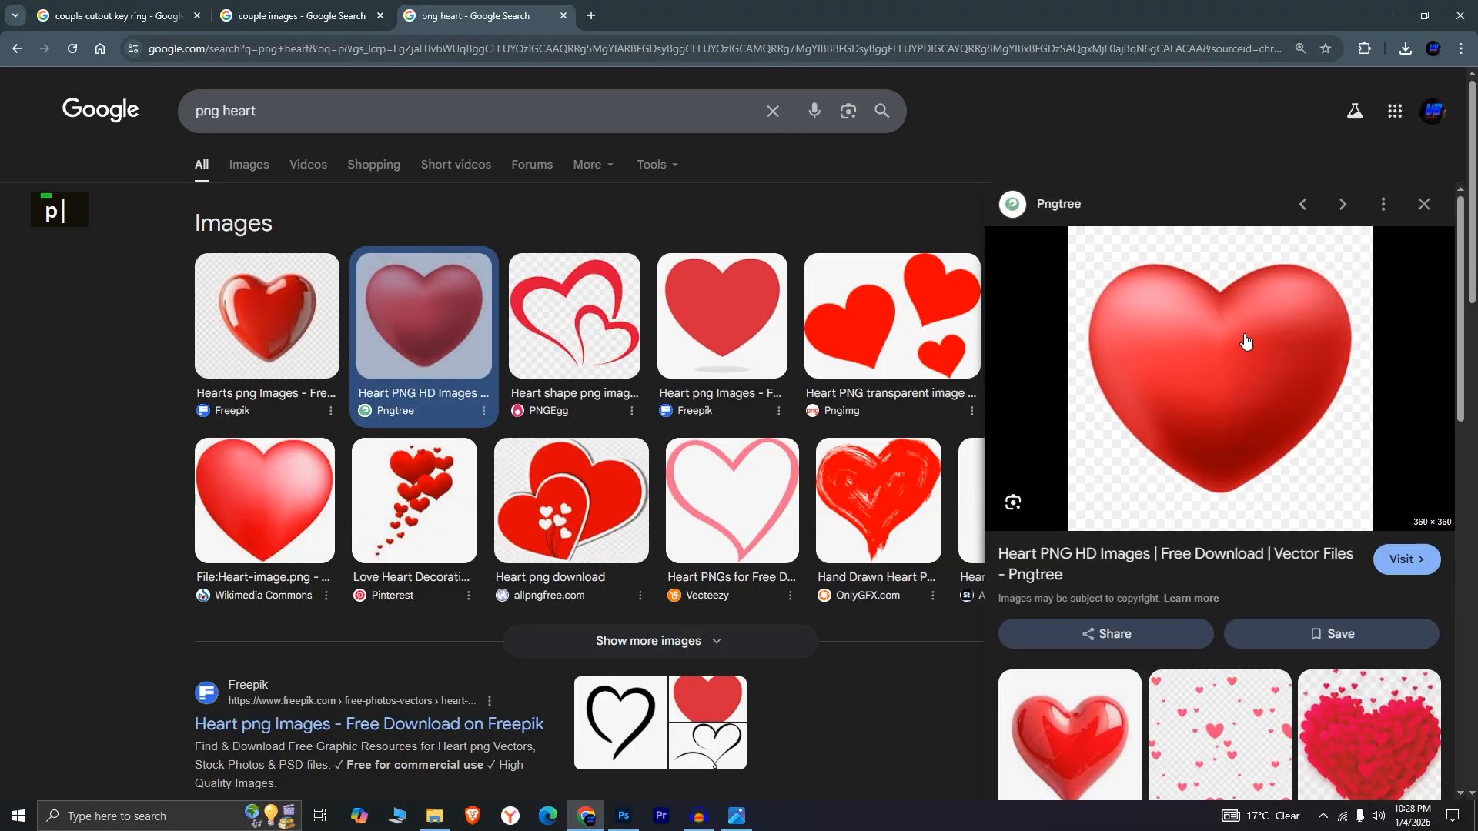
right_click(1225, 294)
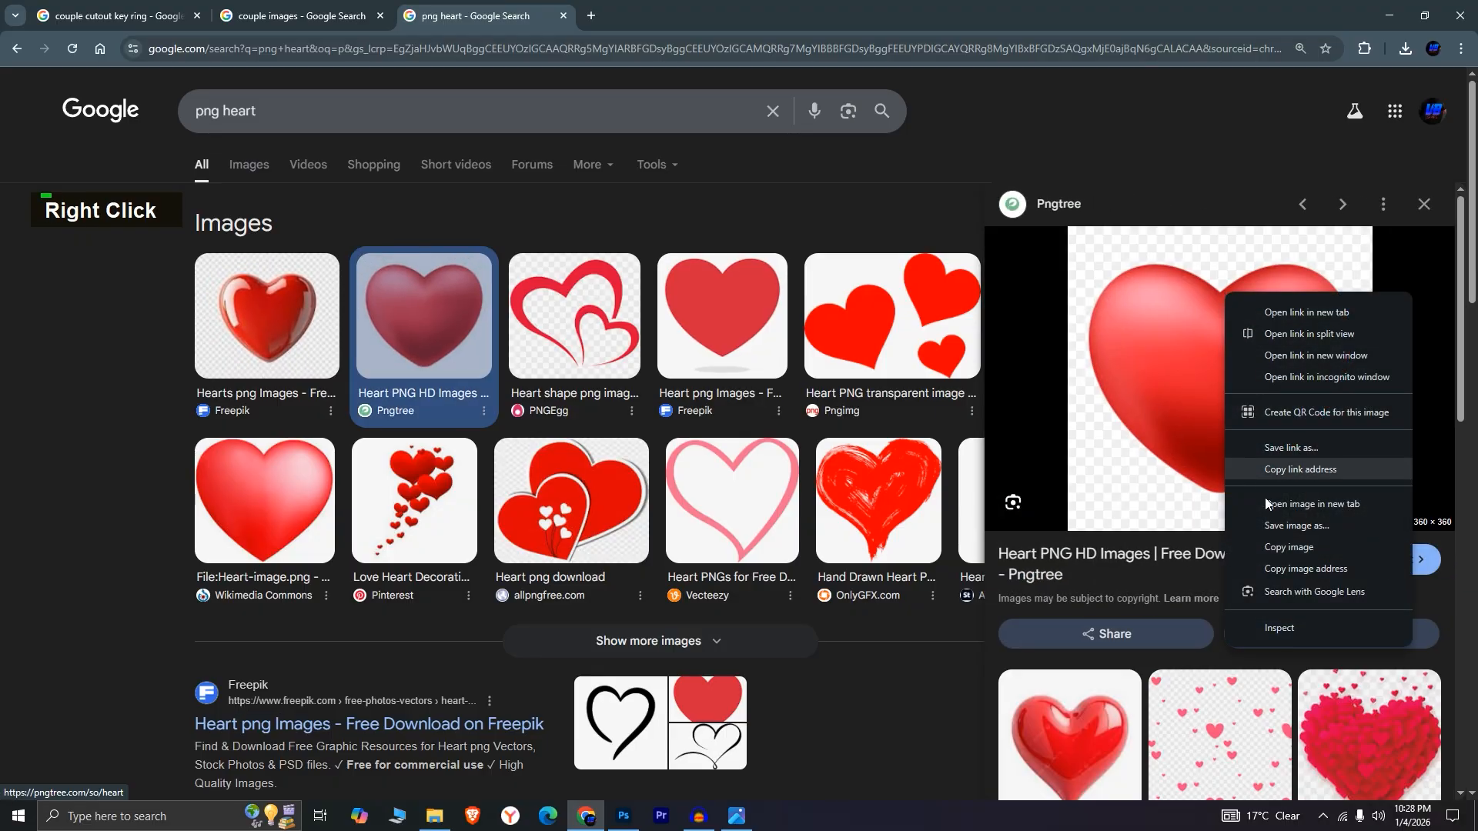
left_click(1285, 547)
- Paste the copied heart into the Photoshop document and scale it down to fit the gap between the two names
left_click(624, 816)
scroll(677, 695, "up", 3)
key("ctrl+v")
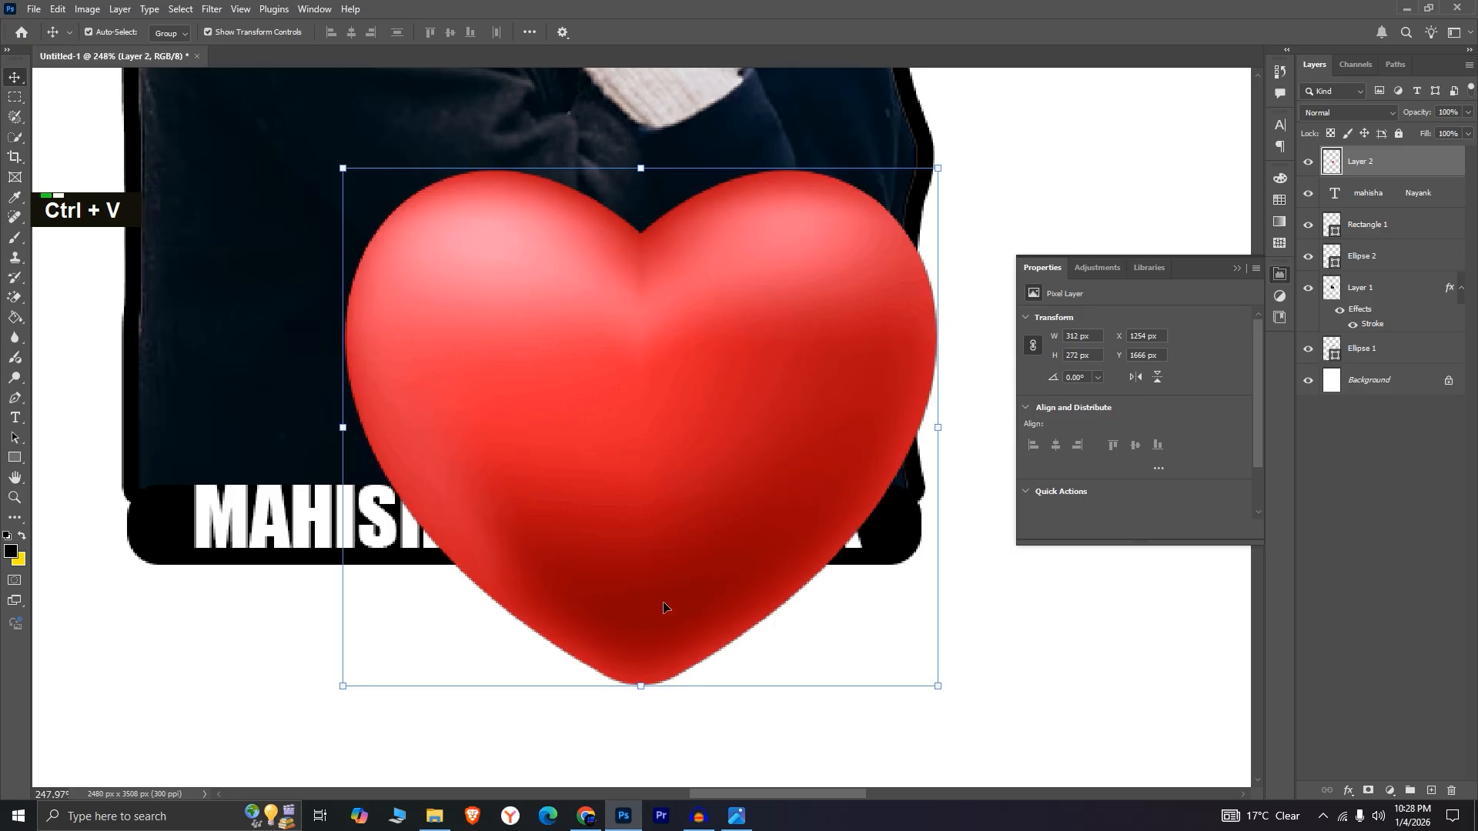
scroll(664, 607, "down", 4)
left_click_drag(844, 657, 577, 542)
left_click(760, 33)
scroll(585, 547, "up", 5)
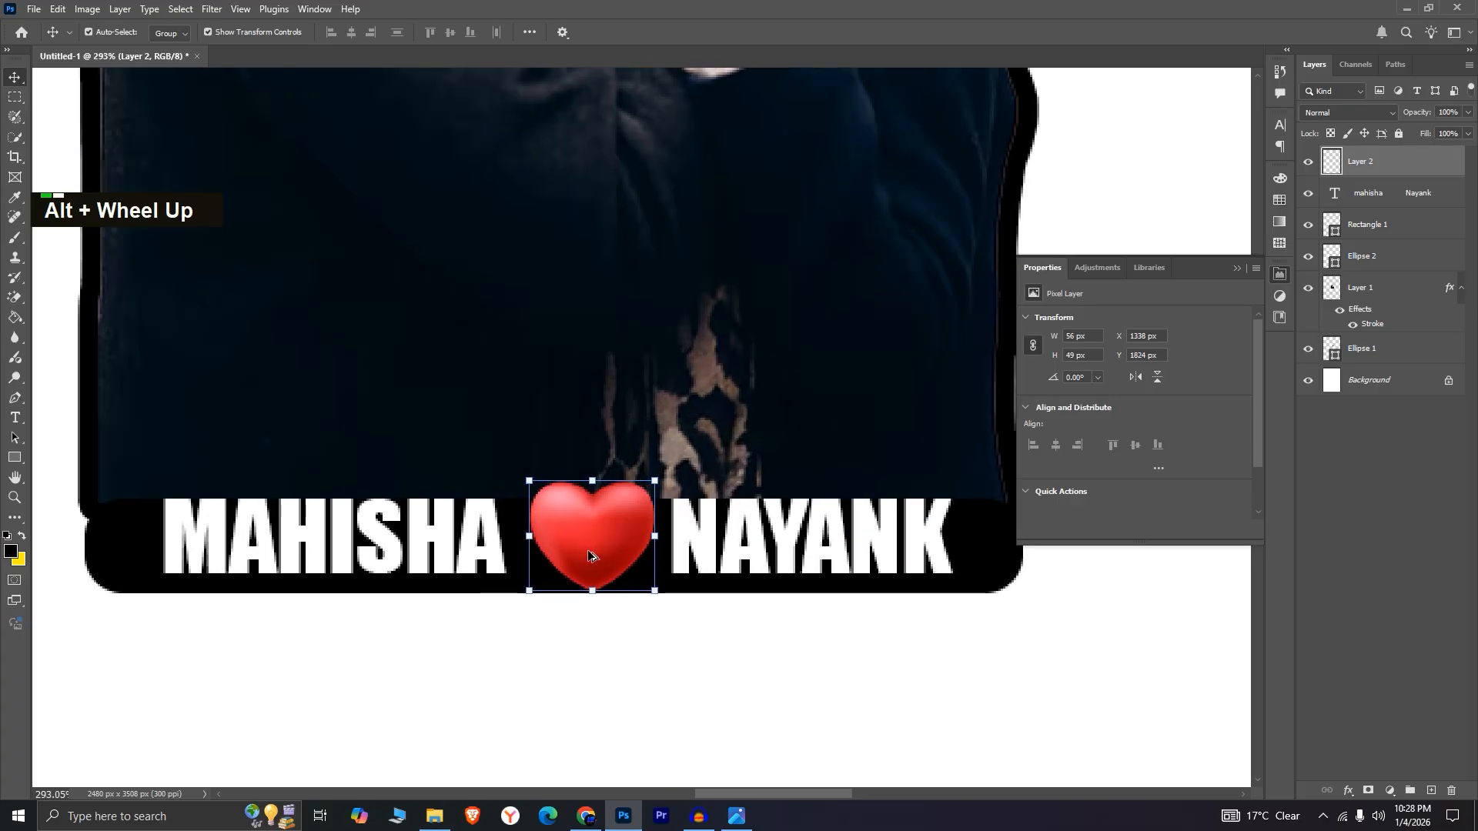
left_click_drag(593, 623, 594, 589)
key("Return")
scroll(596, 462, "down", 6)
left_click(824, 581)
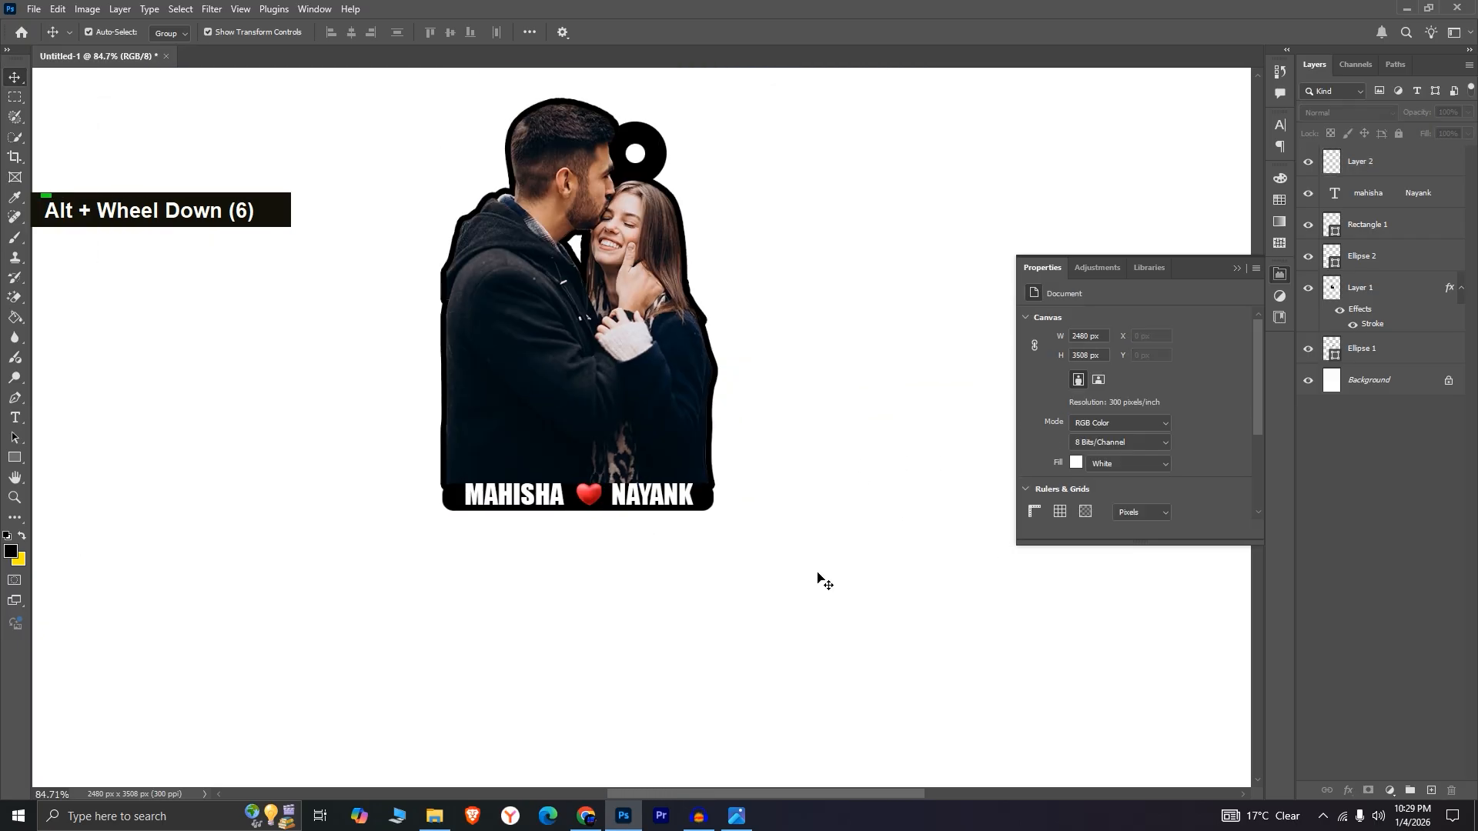
- Group all the keyring layers except the background, using the Normal blend mode for the group
scroll(820, 579, "down", 1)
left_click_drag(886, 615, 539, 300)
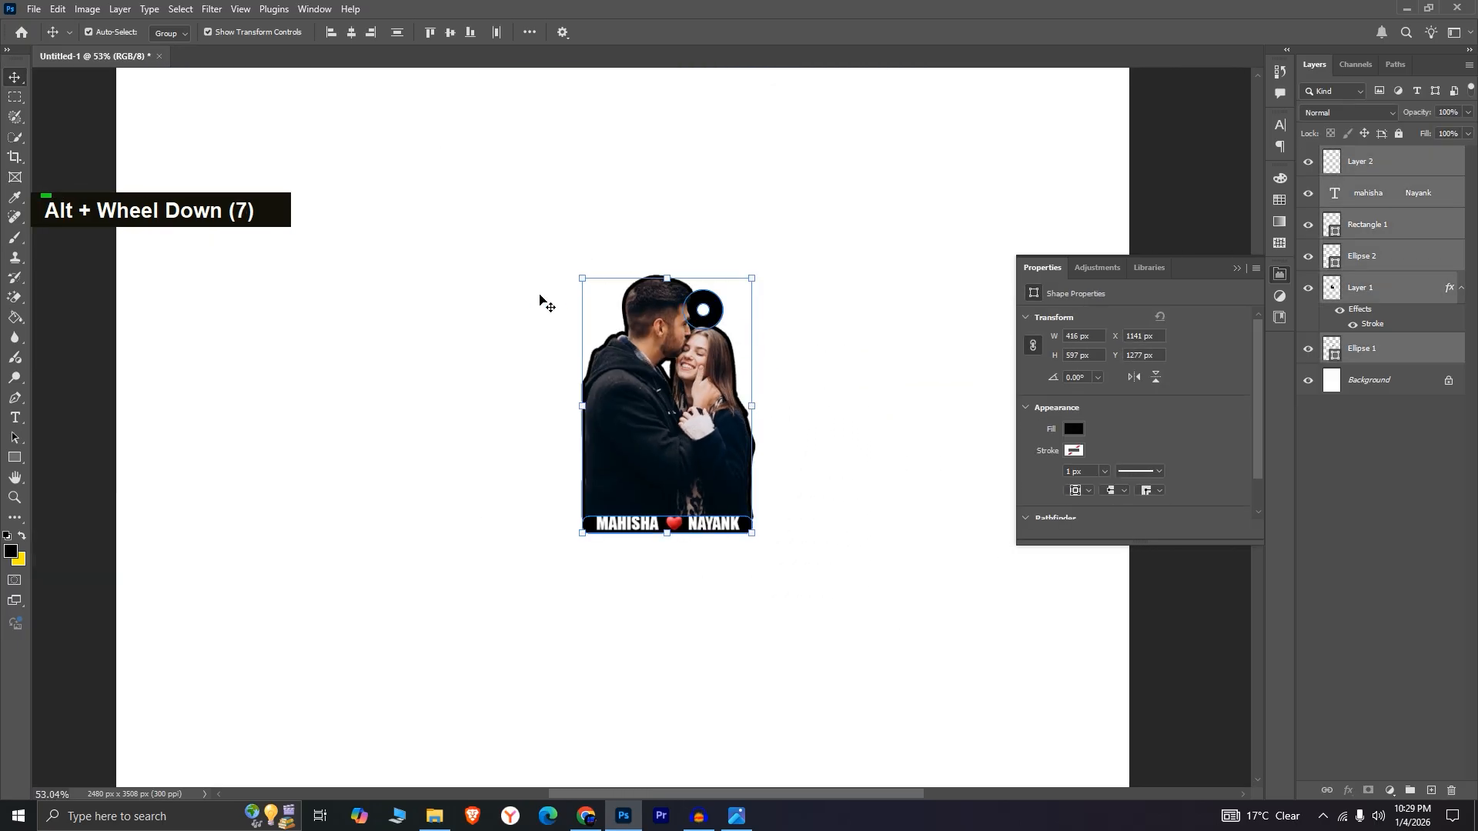
right_click(1393, 164)
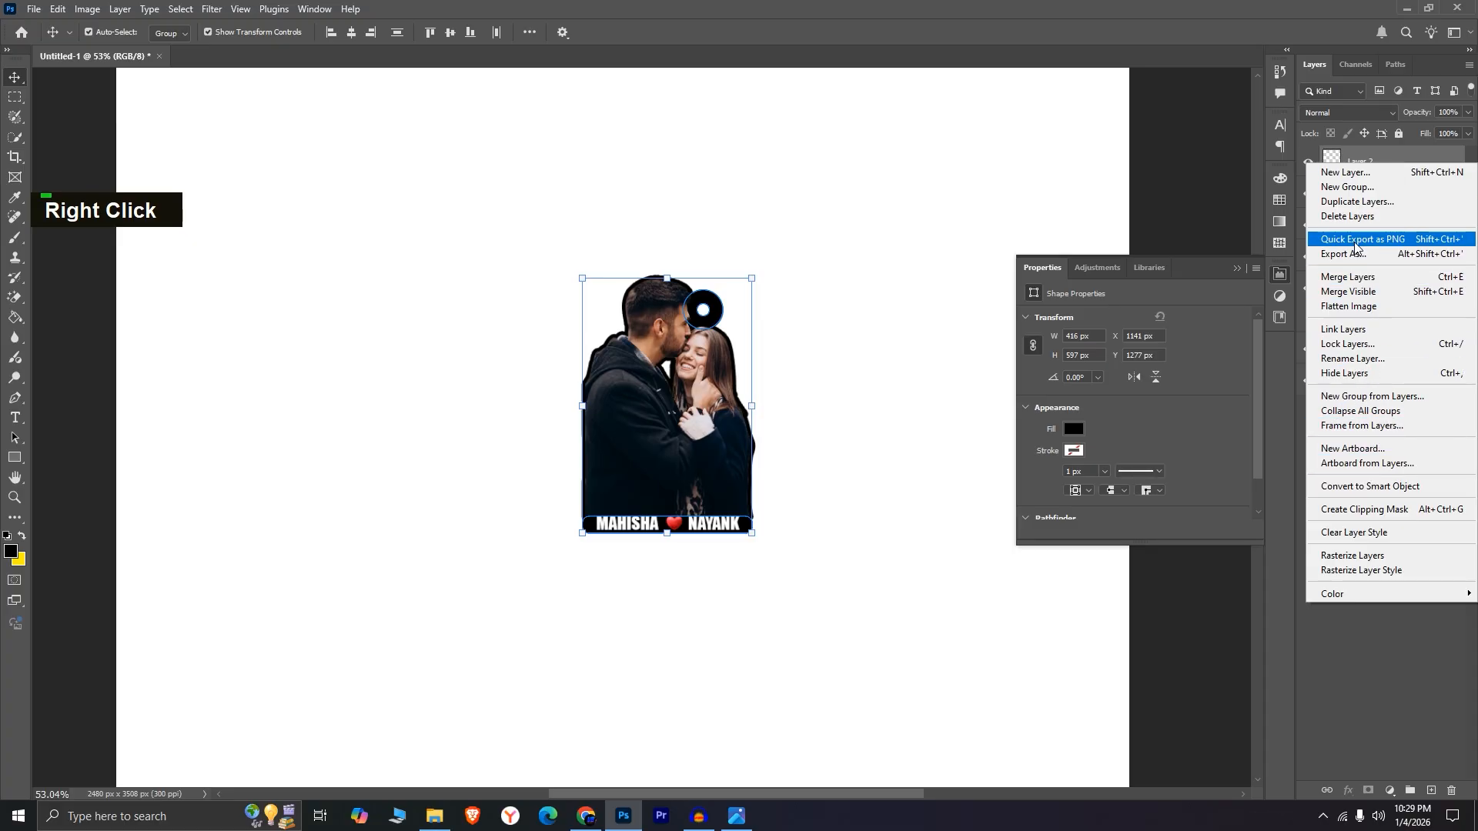
left_click(1368, 396)
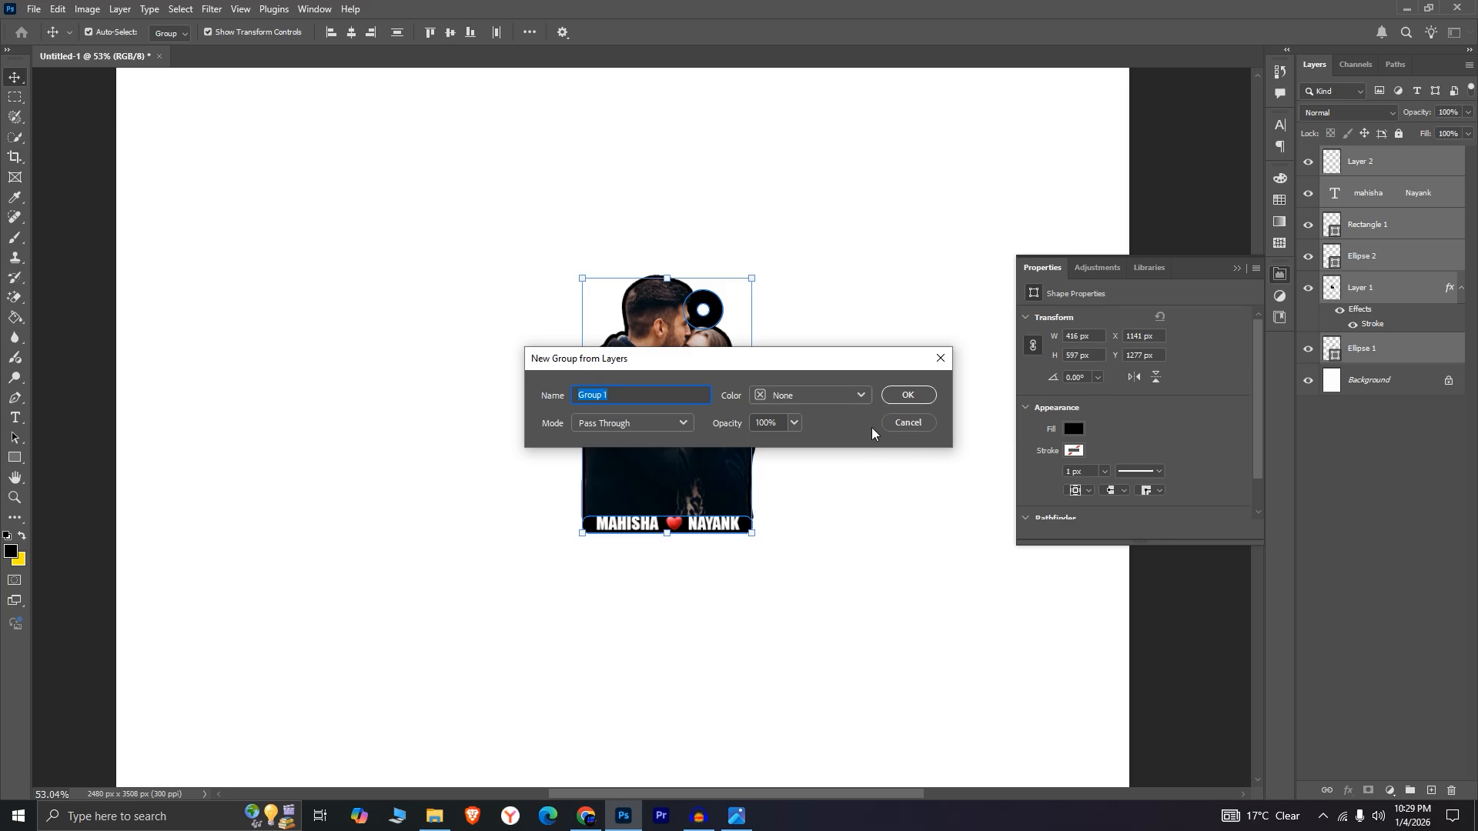
left_click(849, 396)
left_click(850, 396)
left_click(656, 429)
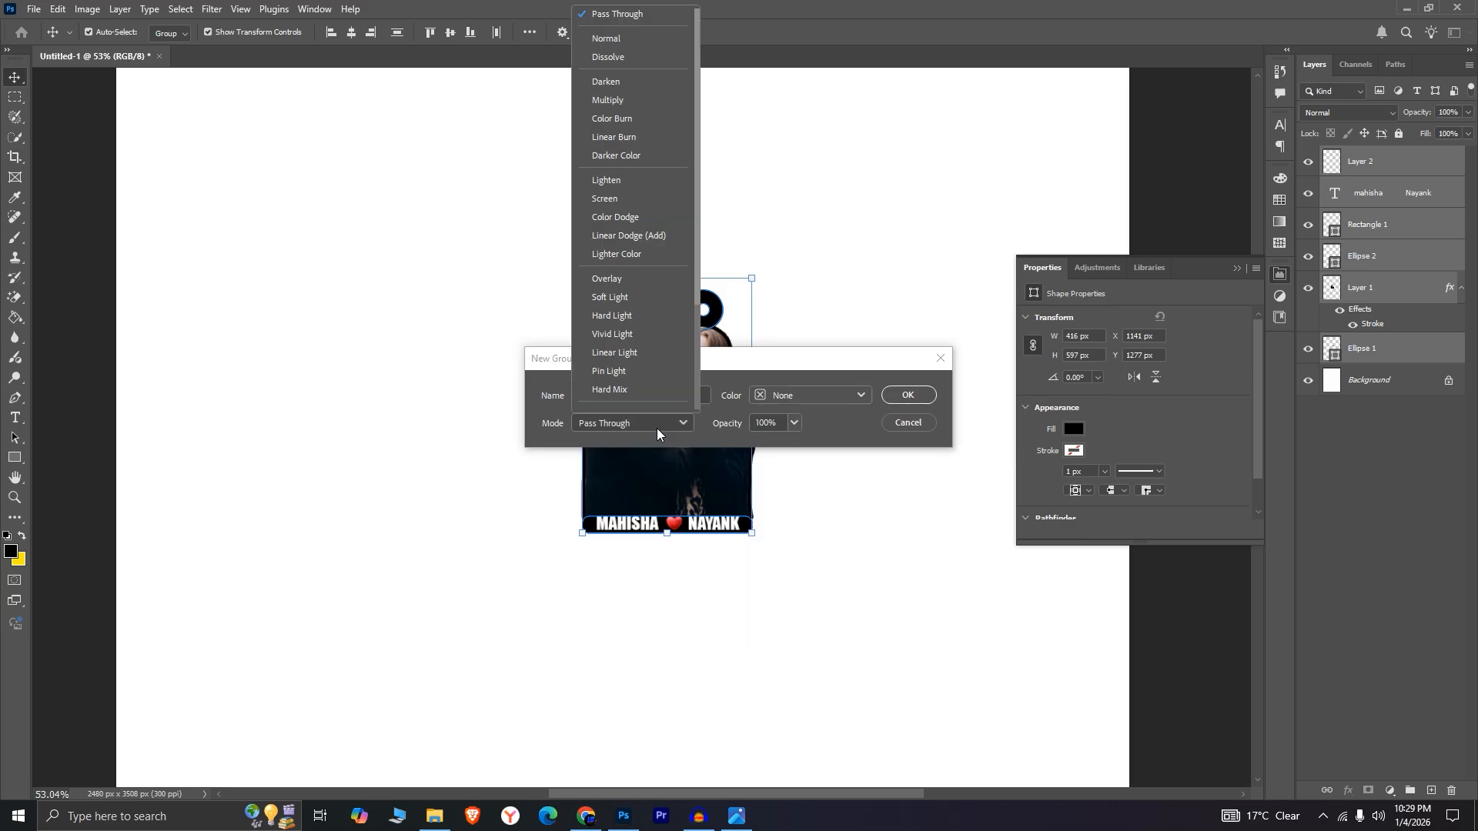
left_click(607, 39)
left_click(912, 395)
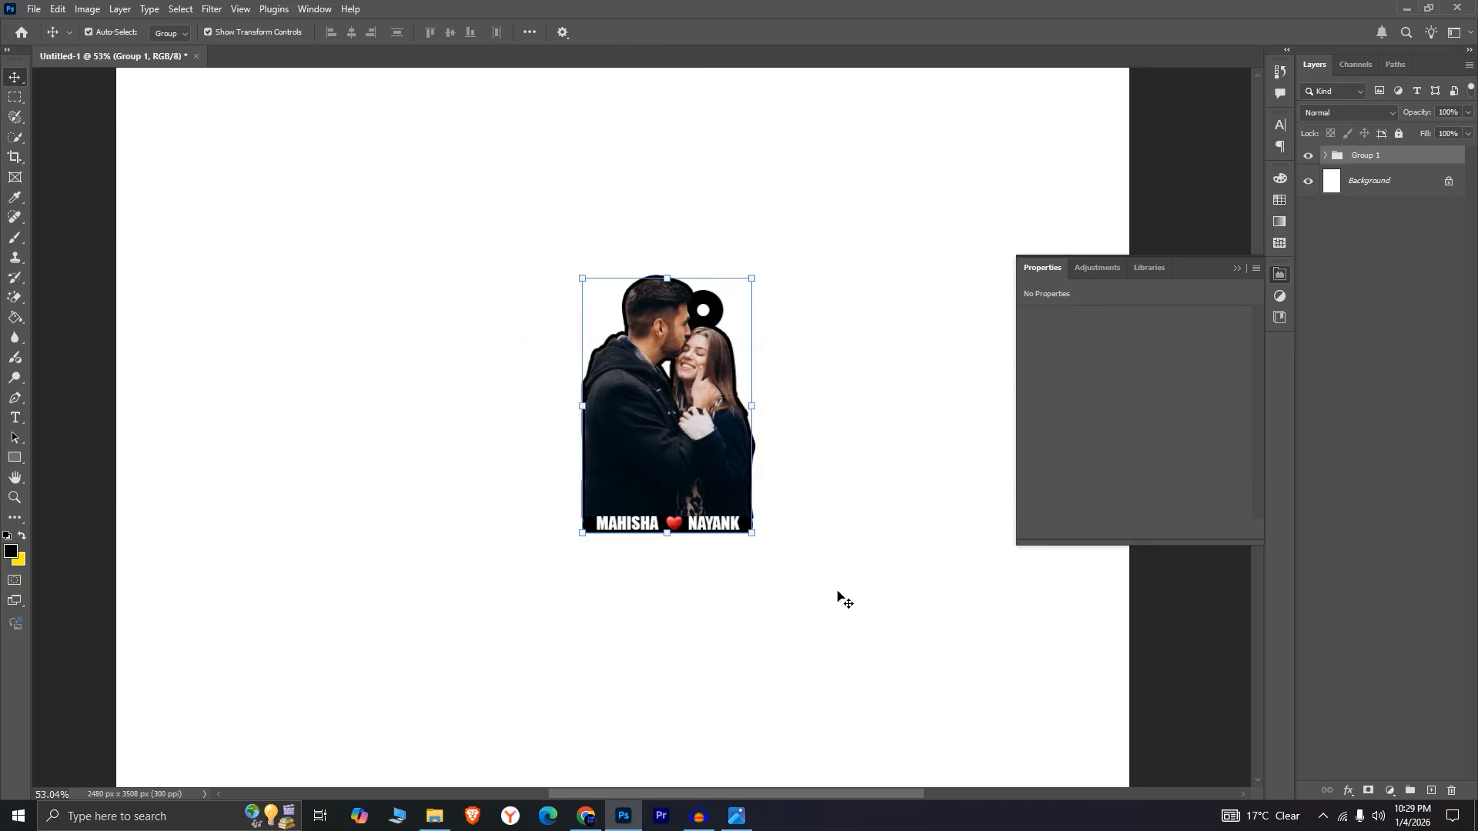
- Apply a black Color Overlay layer style to the keyring group
left_click(654, 463)
scroll(729, 452, "up", 3, "alt")
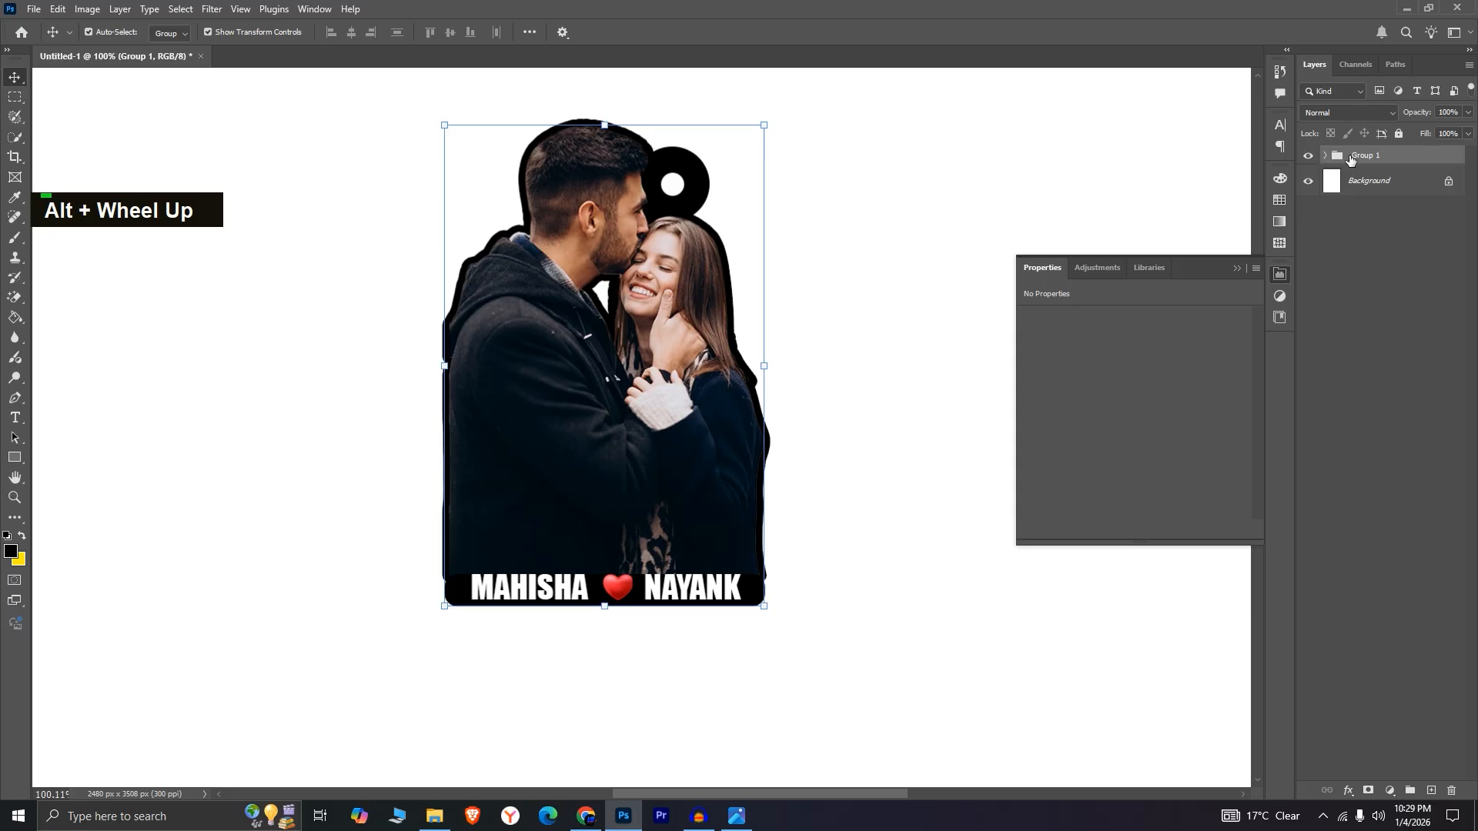
left_click(1326, 157)
left_click(1326, 157)
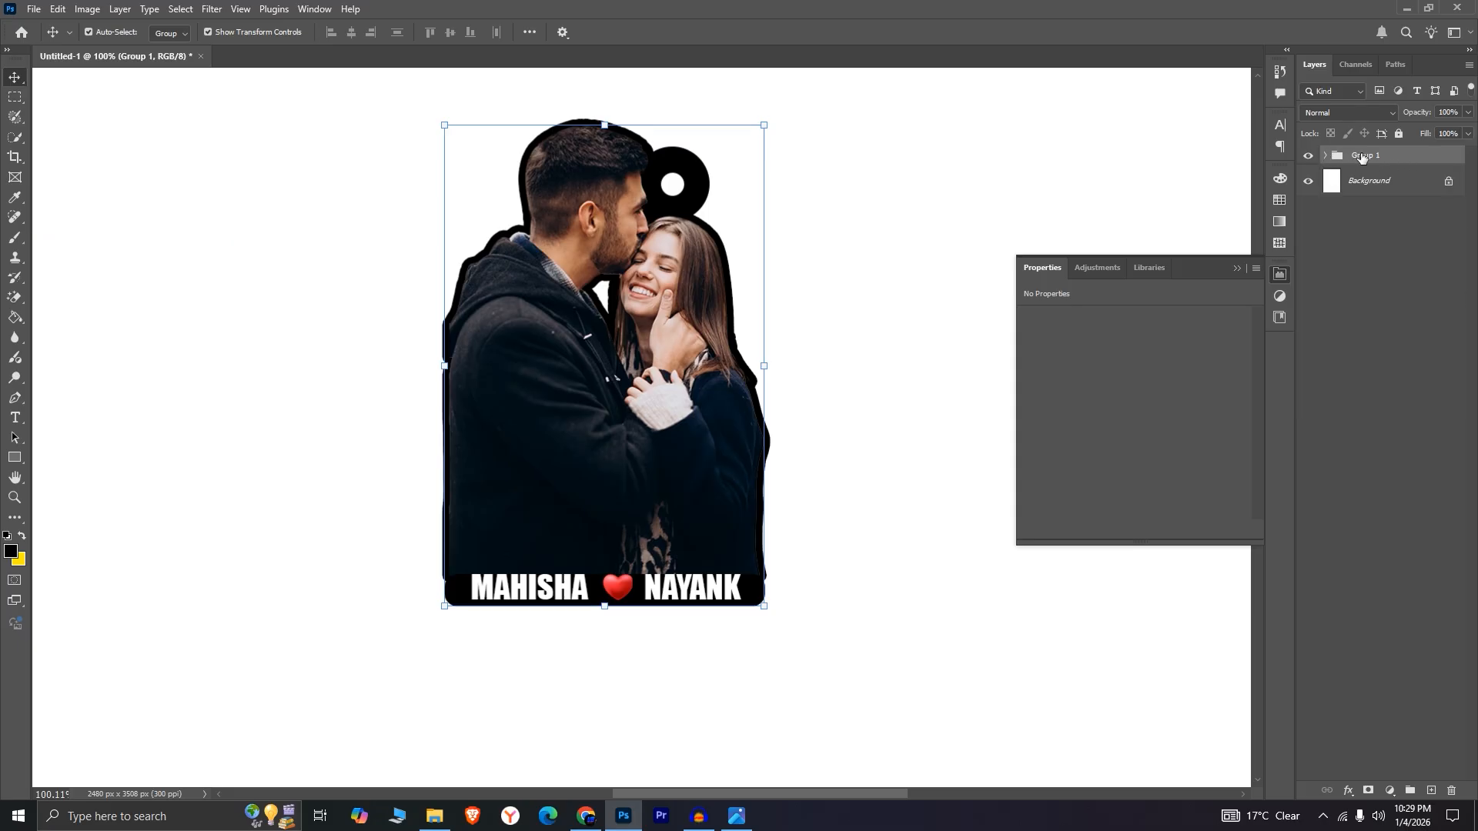
right_click(1384, 157)
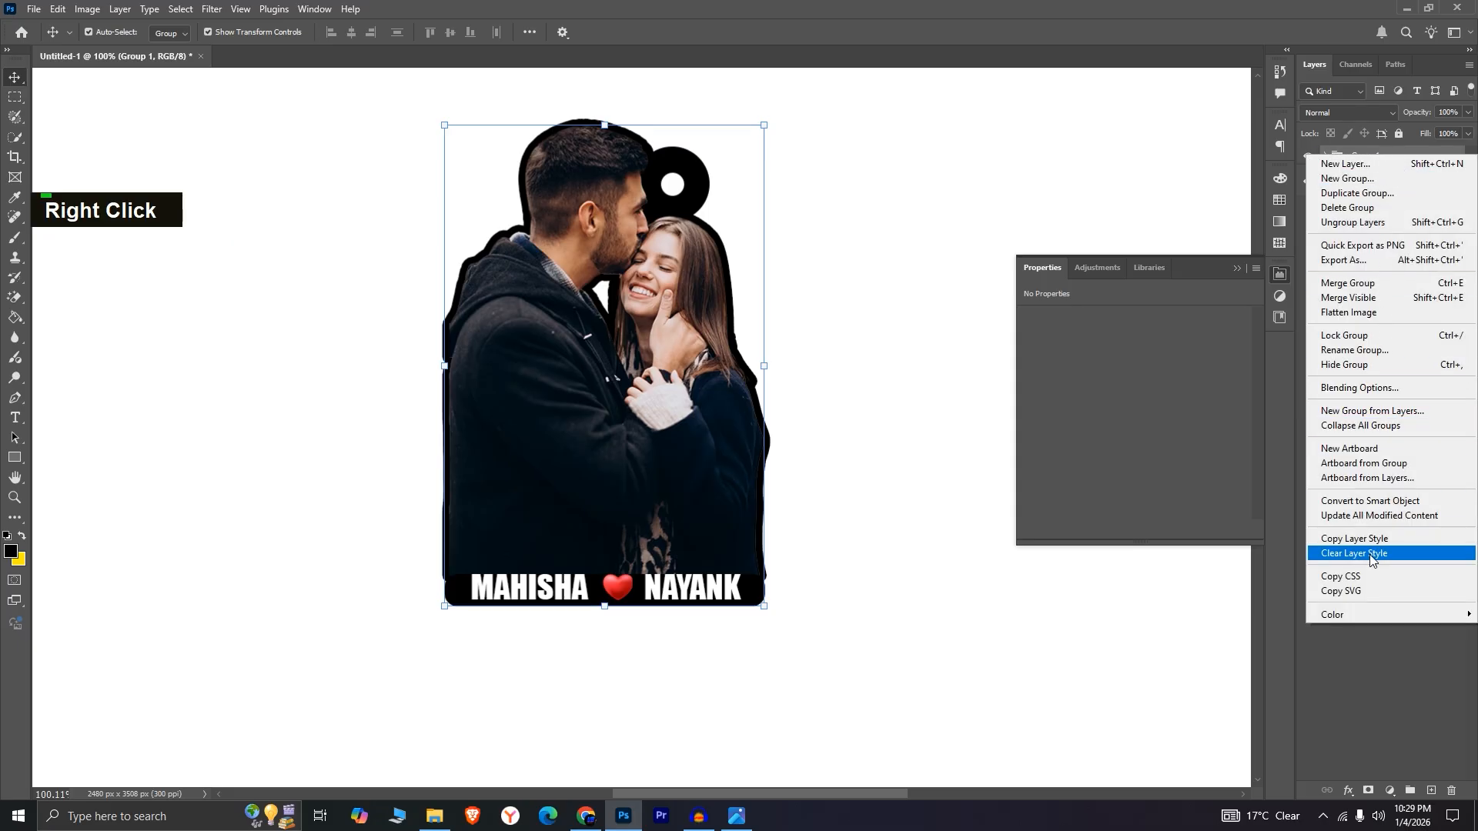
left_click(1345, 391)
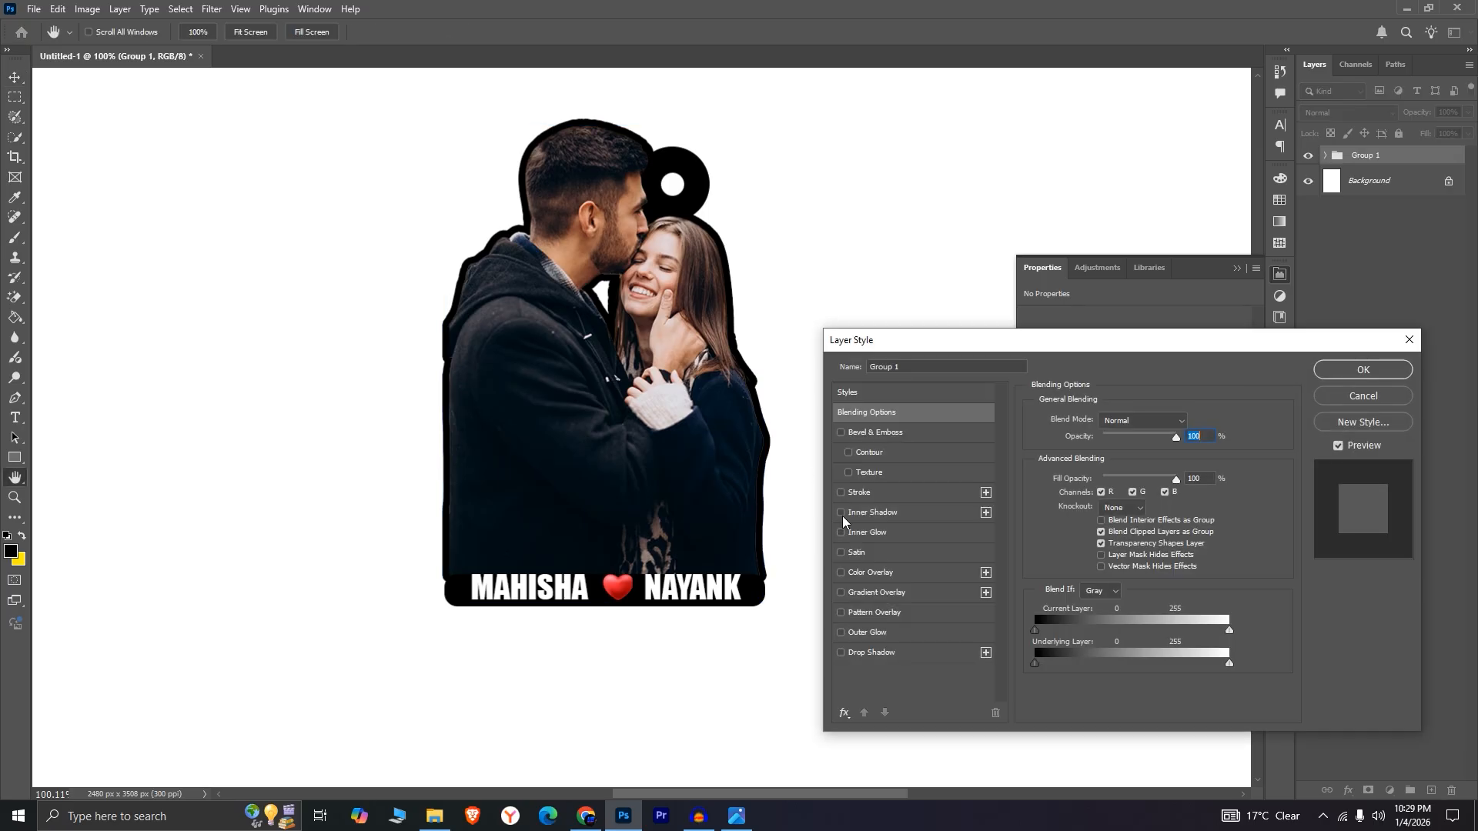
left_click(884, 574)
left_click(1362, 370)
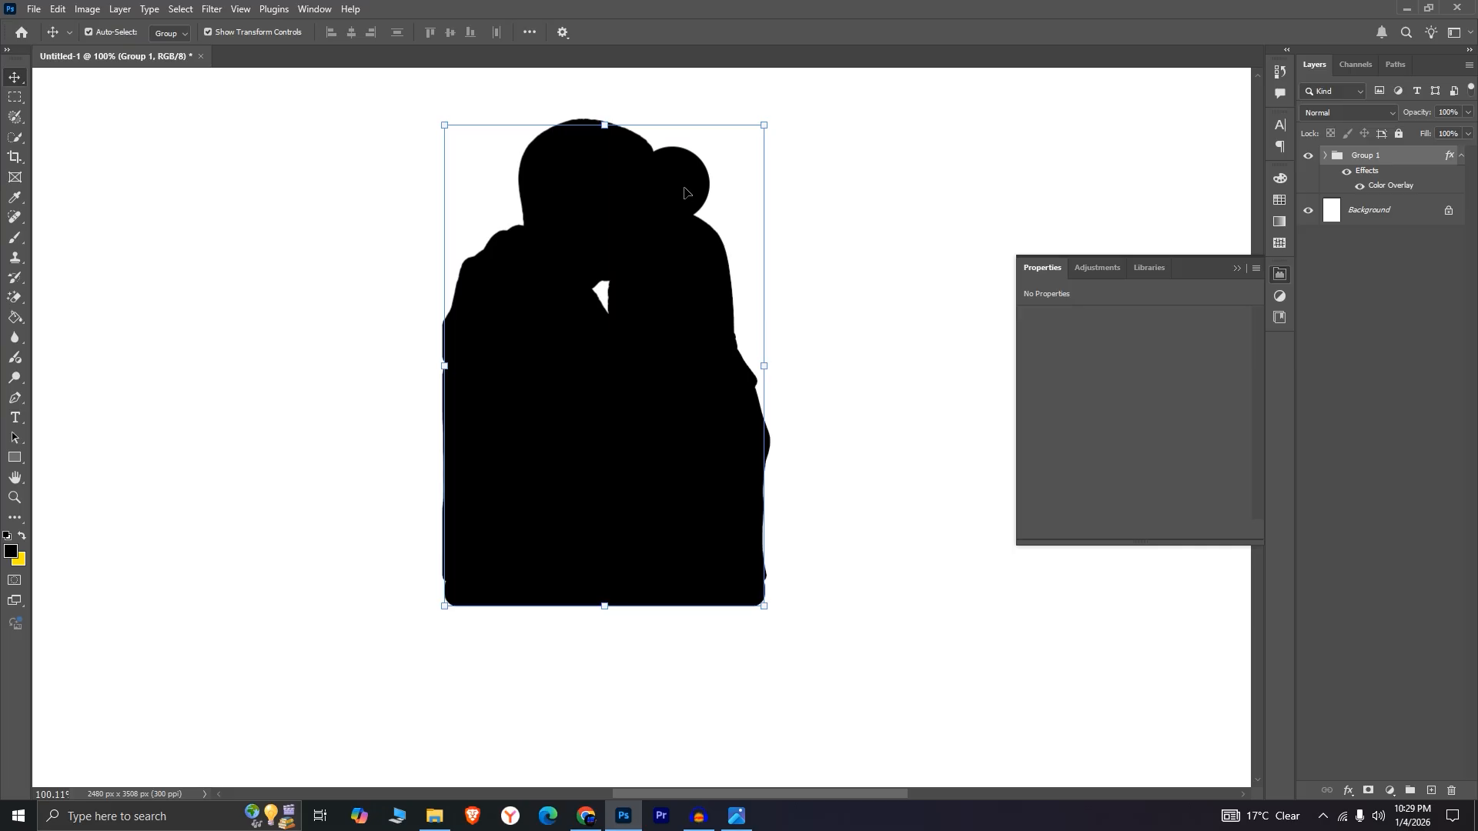
- Hide the Color Overlay effect on the keyring group and expand the group's layers
left_click(1358, 187)
left_click(1325, 156)
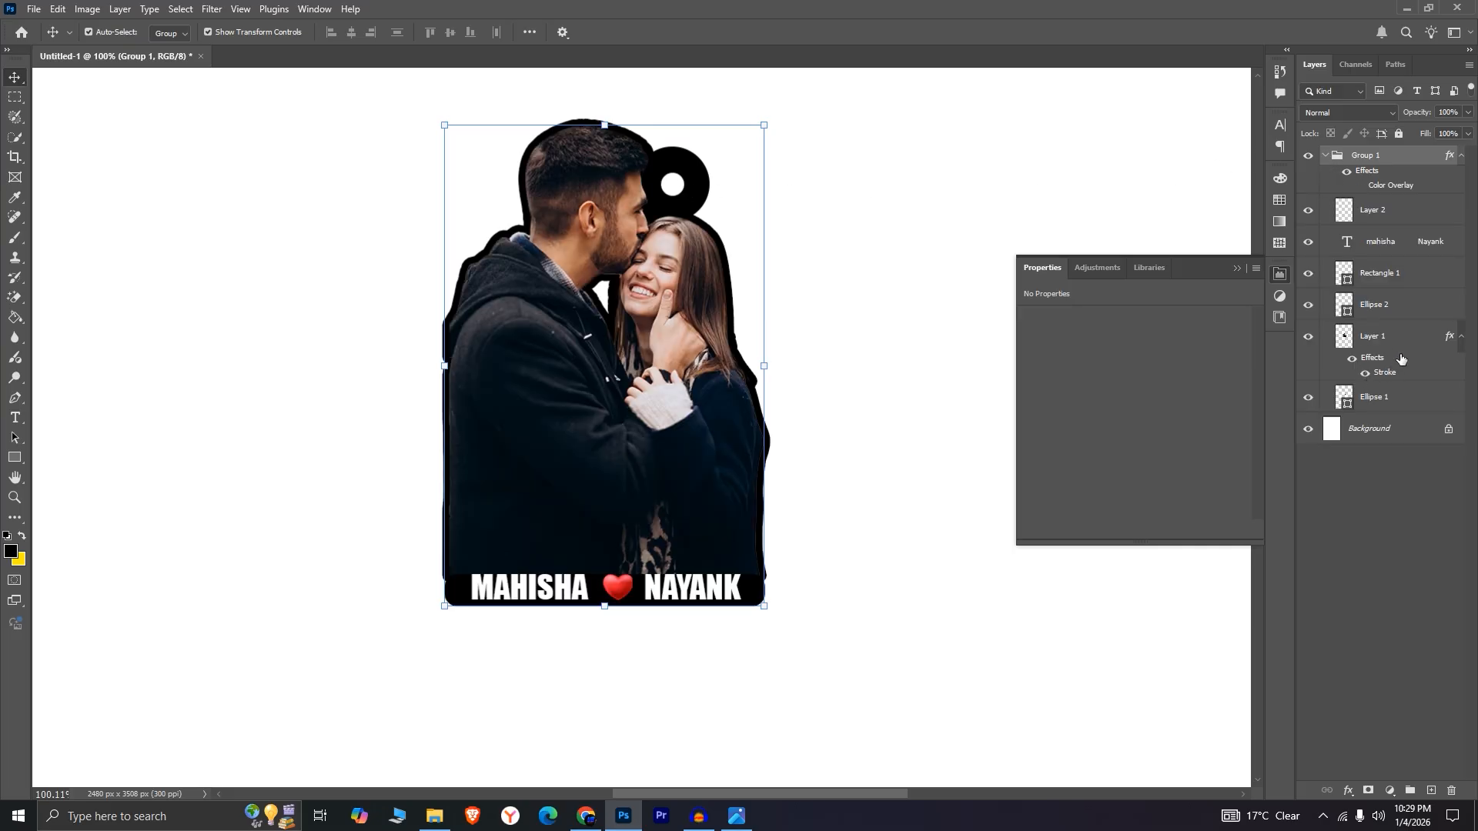
- Move the ring-hole ellipse layer above the keyring group and turn the group's black Color Overlay back on
left_click_drag(1373, 303, 1362, 144)
left_click(1324, 188)
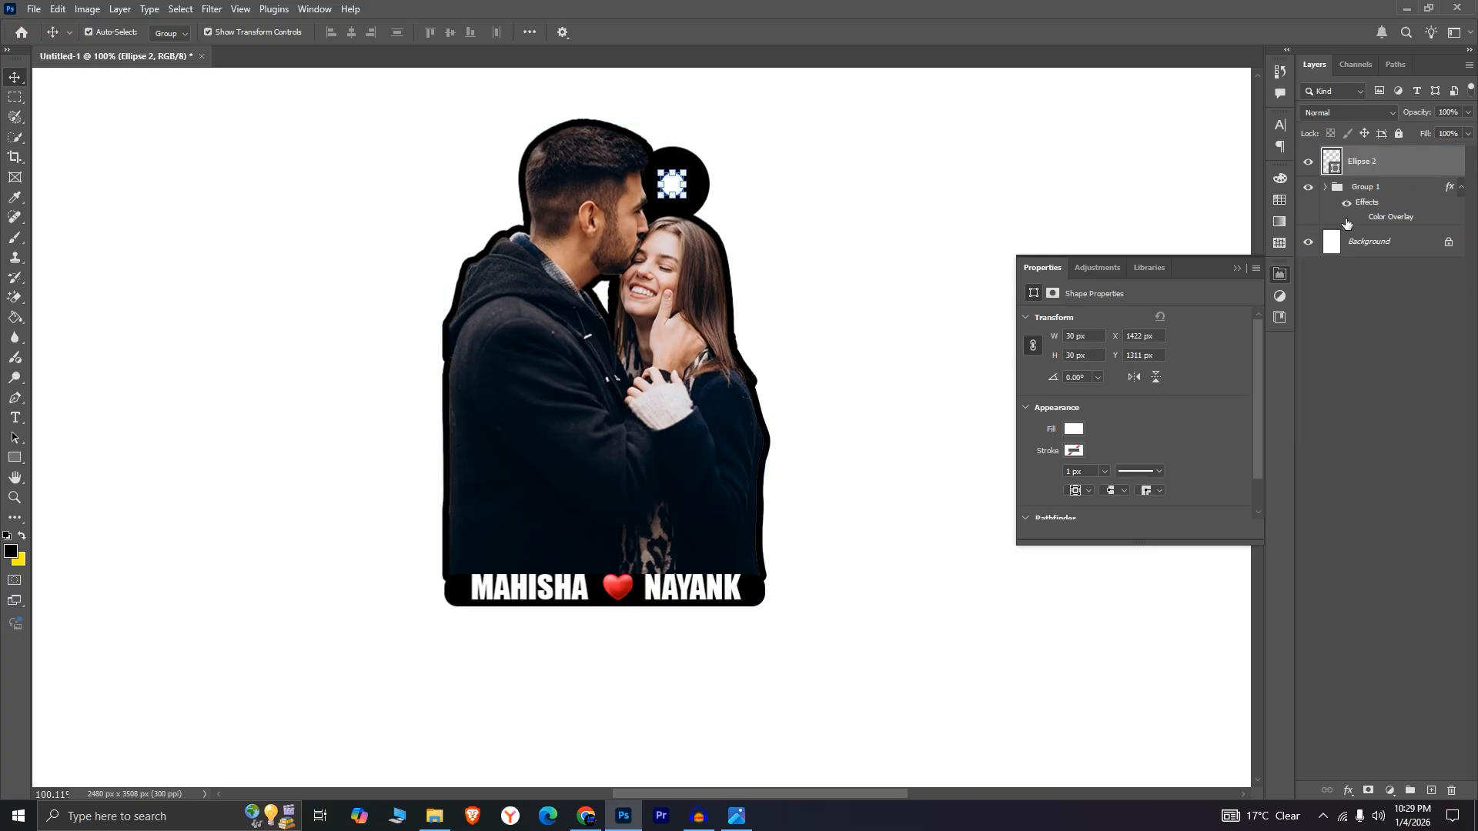
left_click(1359, 220)
left_click(868, 531)
scroll(868, 532, "down", 3)
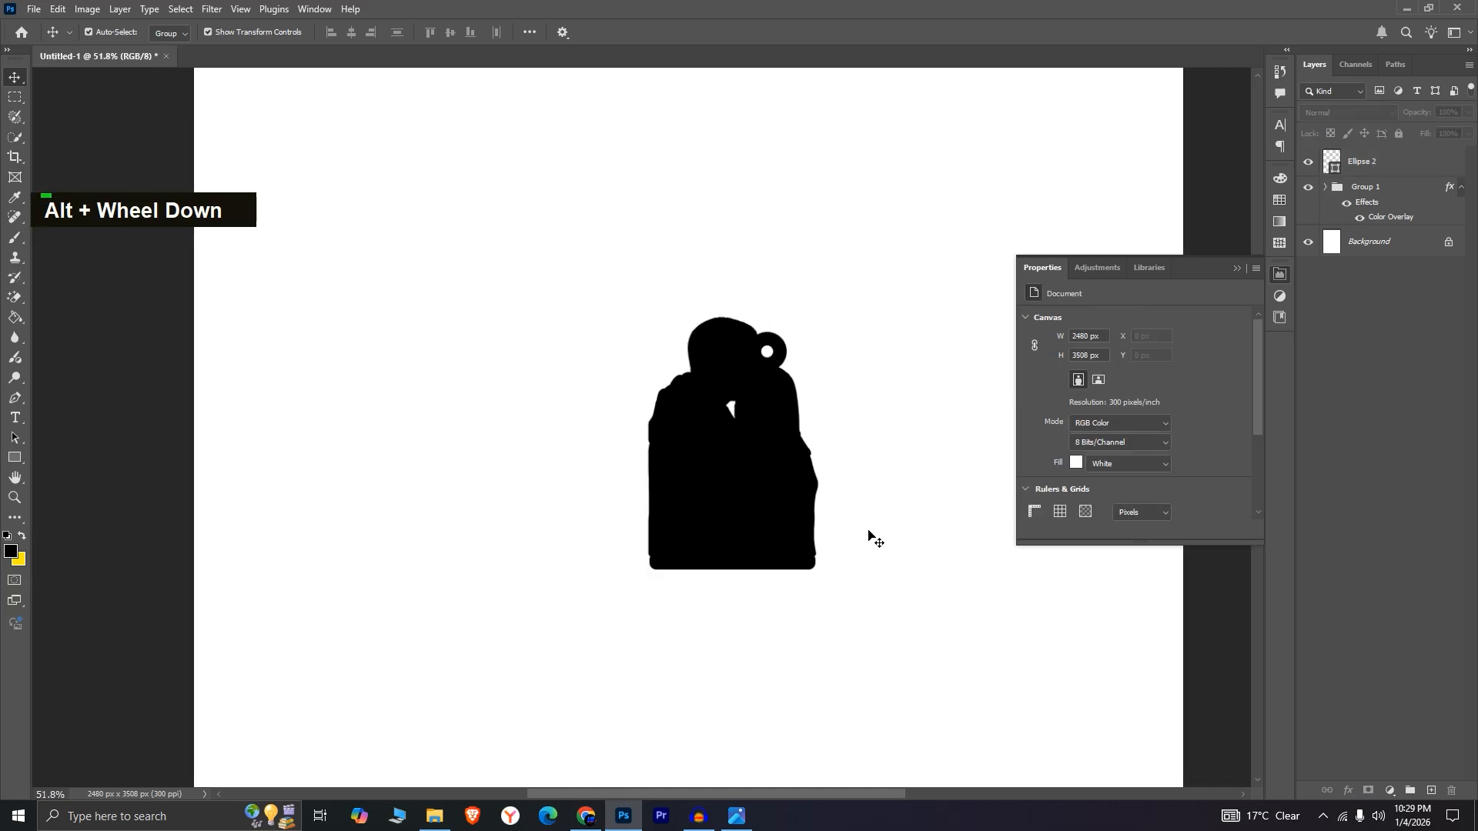
- Open Illustrator and create a new portrait CMYK document
left_click(1402, 7)
left_click(1390, 9)
left_click(1393, 7)
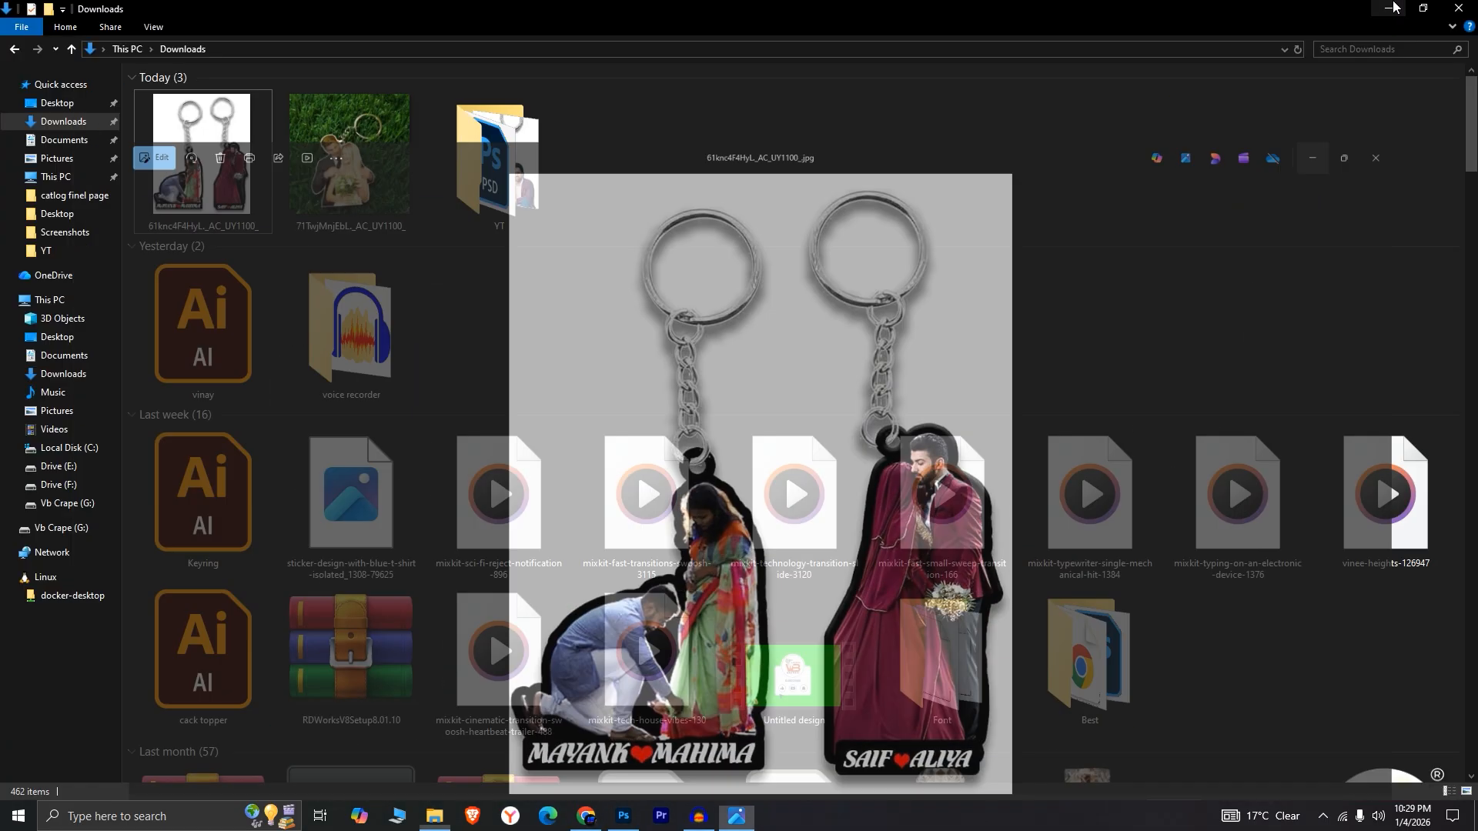
left_click(1390, 7)
double_click(321, 167)
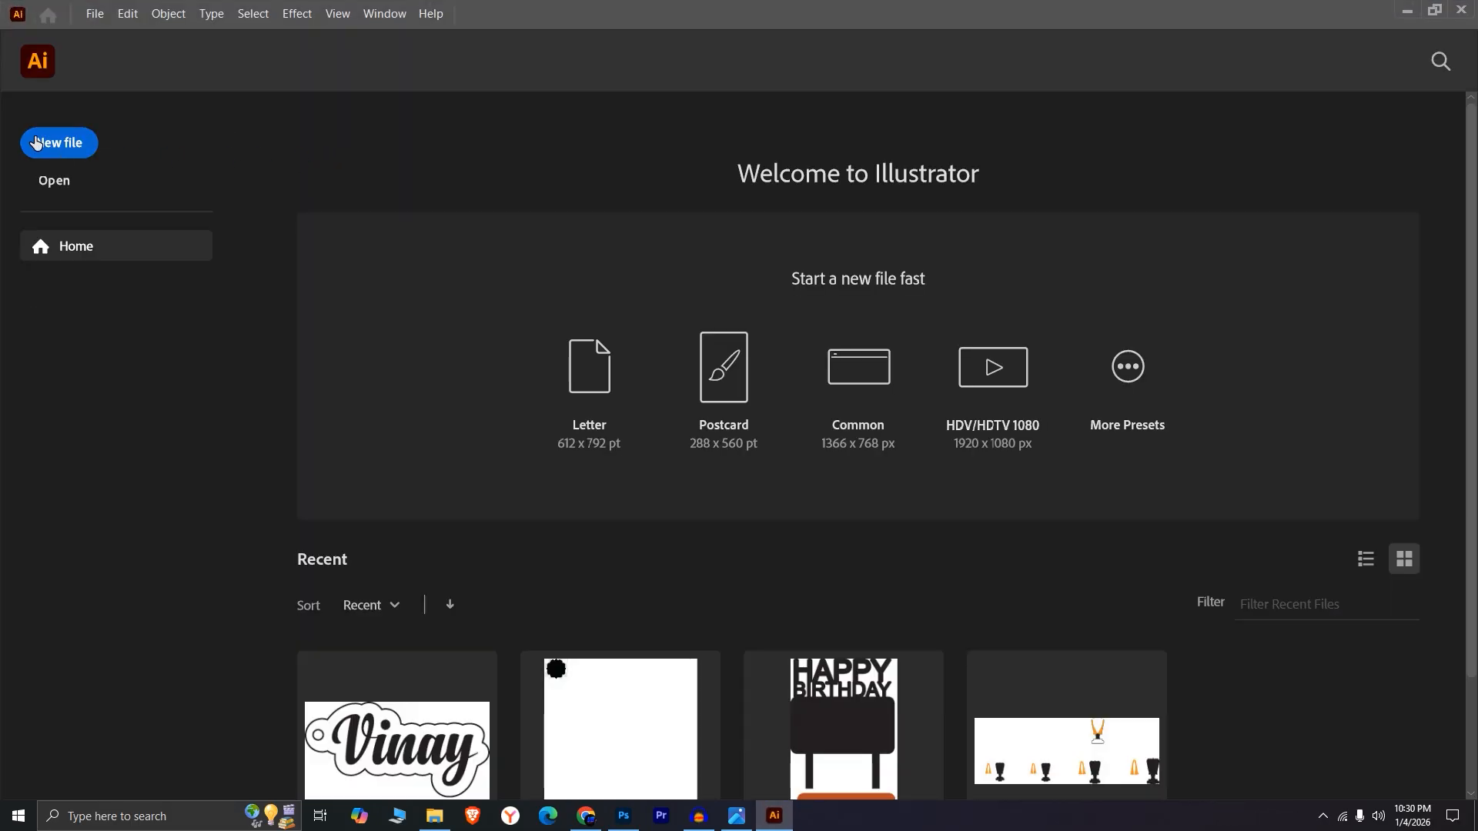
left_click(602, 408)
double_click(450, 367)
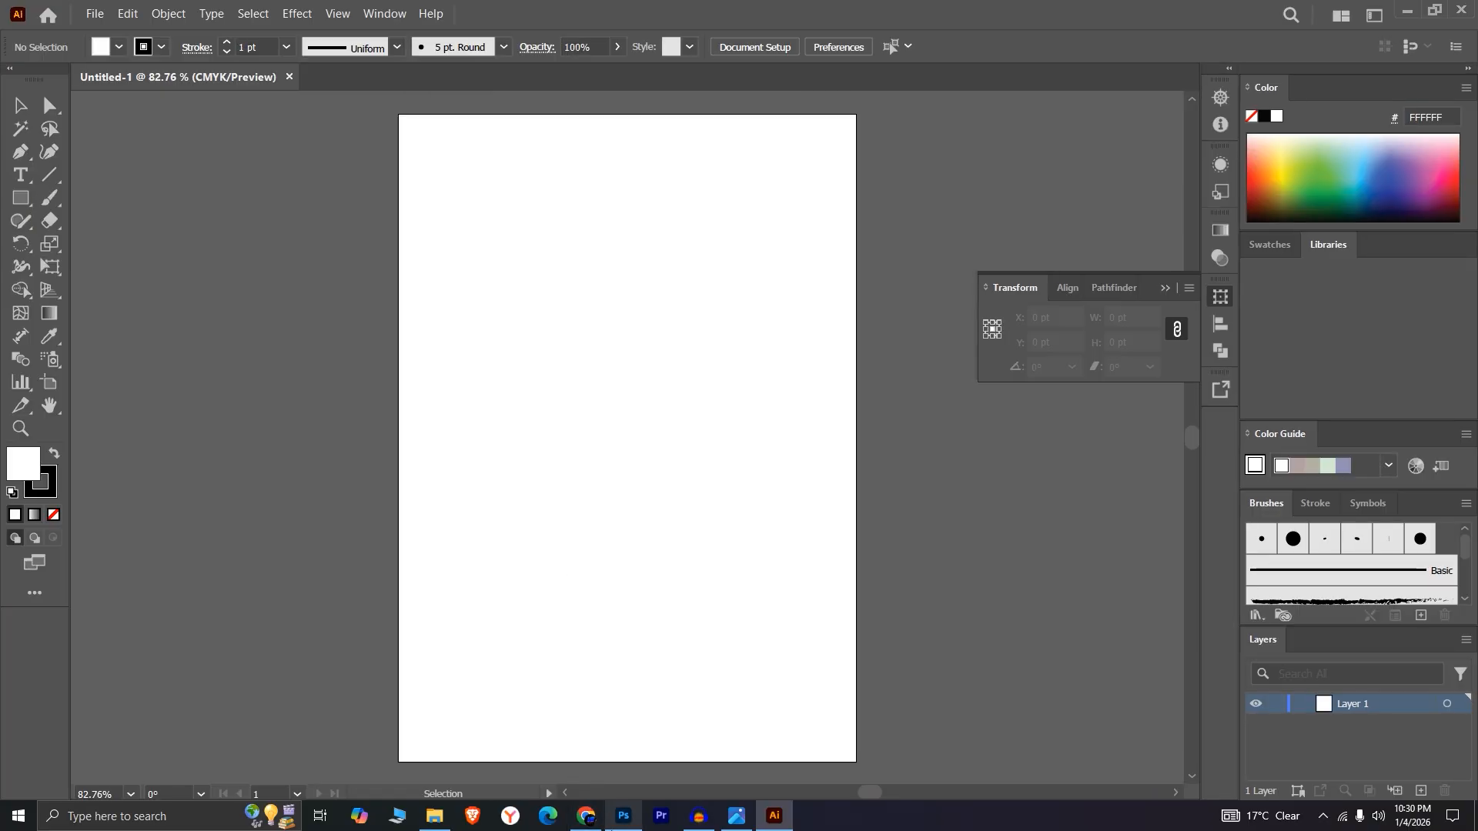
- Try to transfer the silhouette group and ring-hole ellipse from Photoshop directly into the Illustrator document
left_click(620, 817)
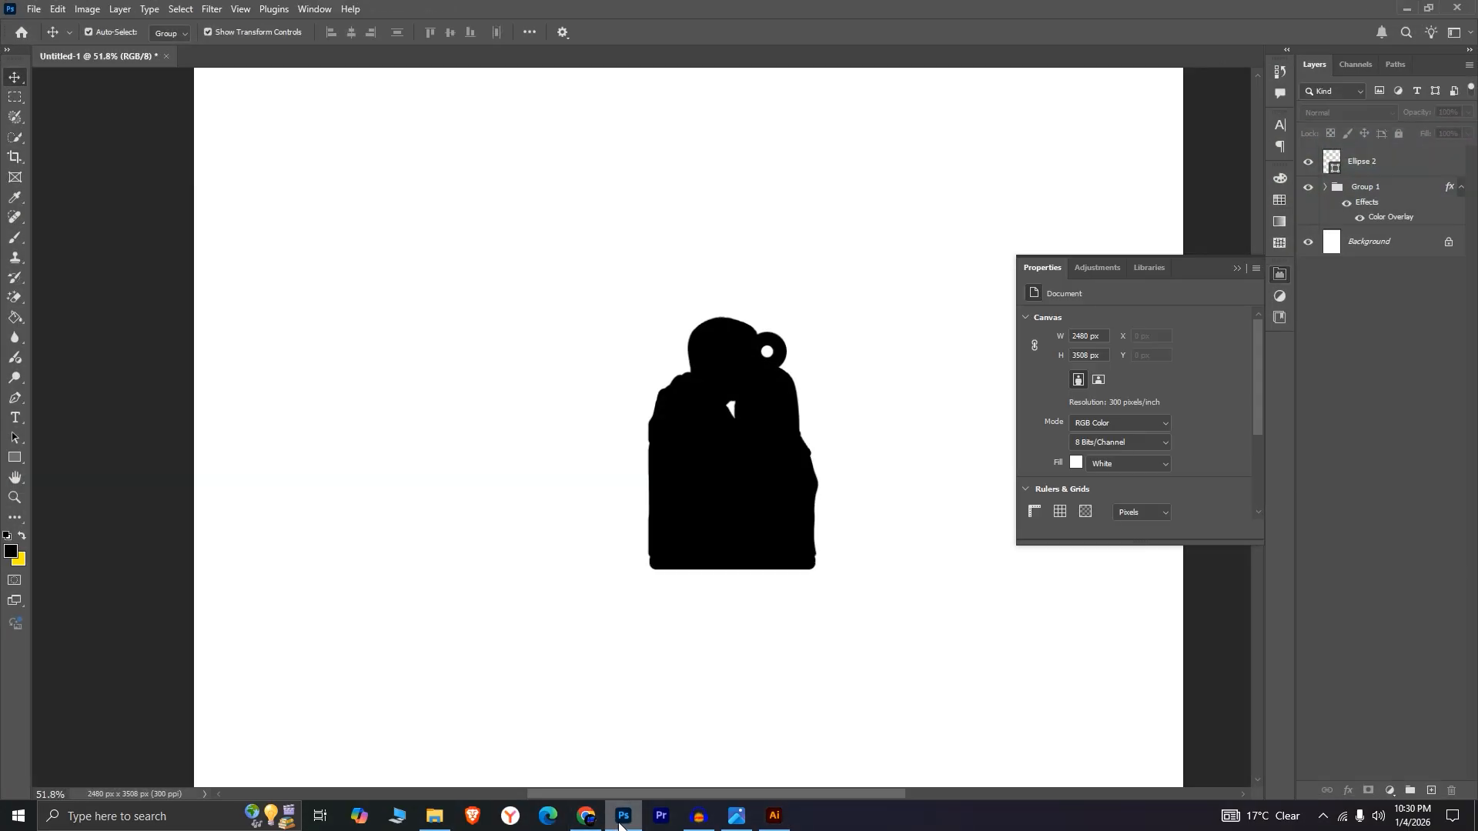
left_click(1367, 189)
left_click(1366, 168, "ctrl")
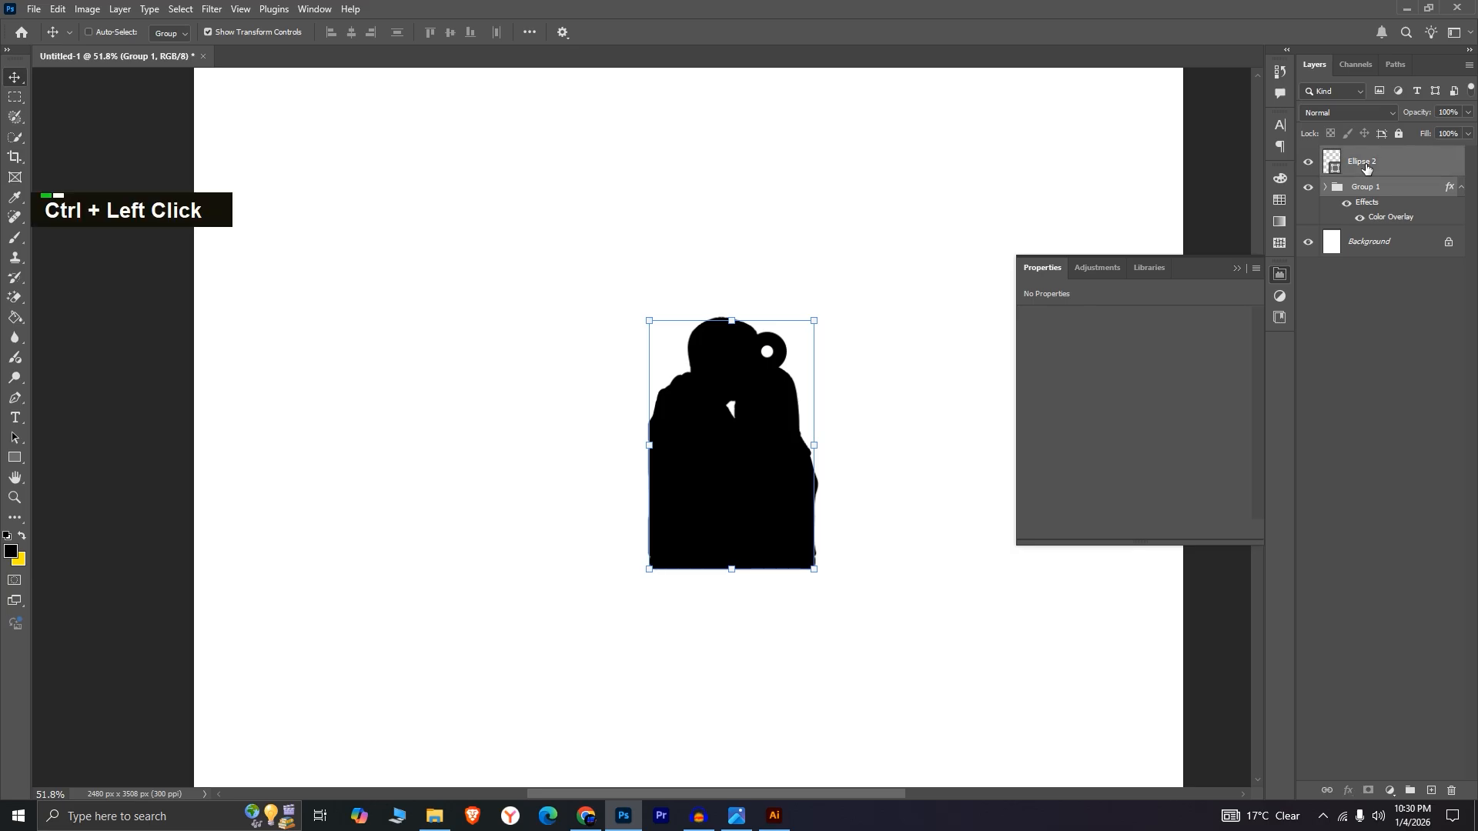
left_click_drag(768, 510, 781, 827)
left_click_drag(662, 499, 614, 356)
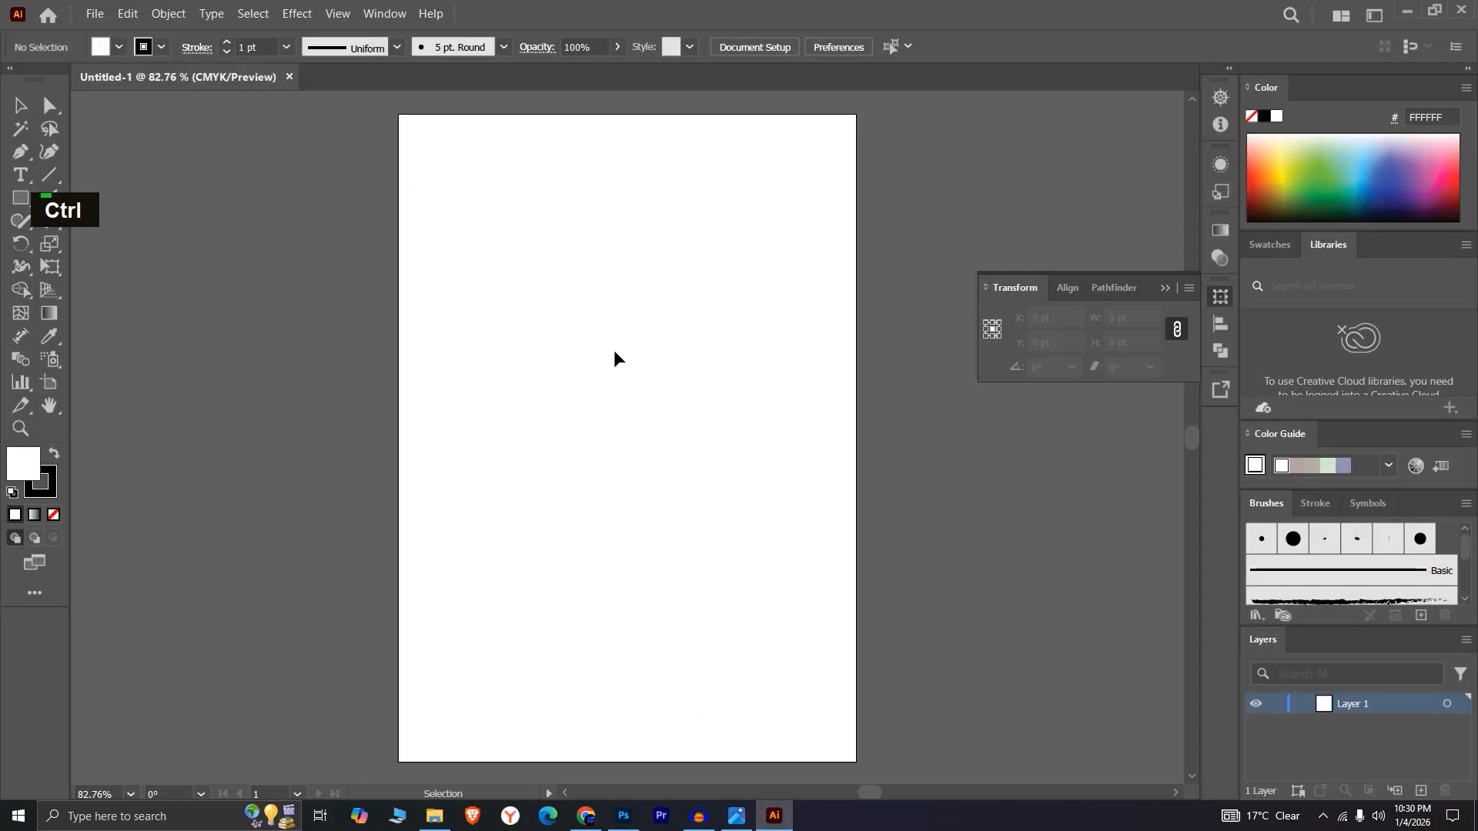
left_click(623, 816)
left_click_drag(651, 513, 710, 520)
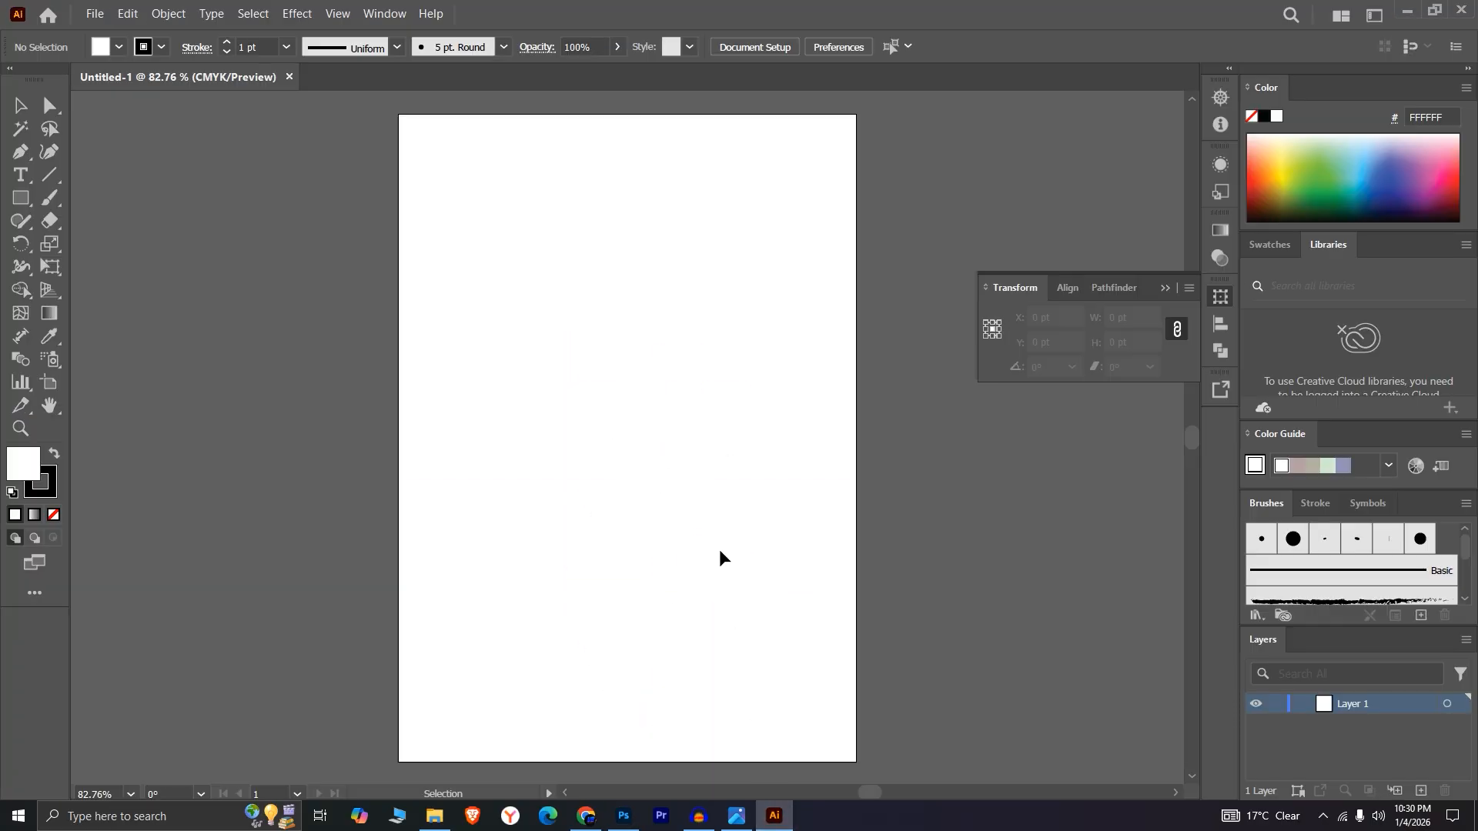
scroll(720, 557, "down", 3, "alt")
scroll(720, 557, "up", 3, "alt")
scroll(722, 561, "down", 4, "alt")
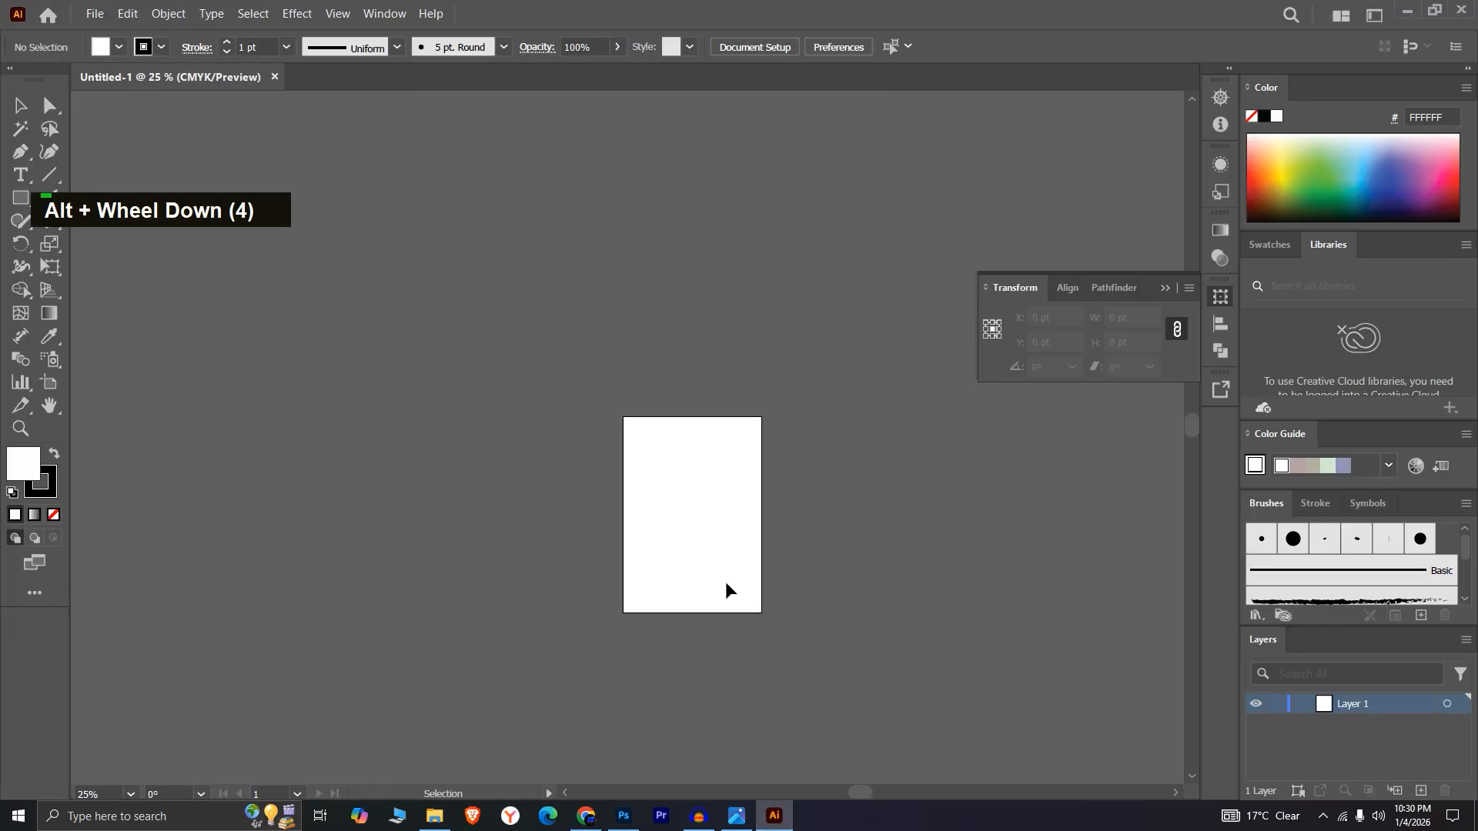
- Switch back to Photoshop and hide the Background layer
left_click(623, 816)
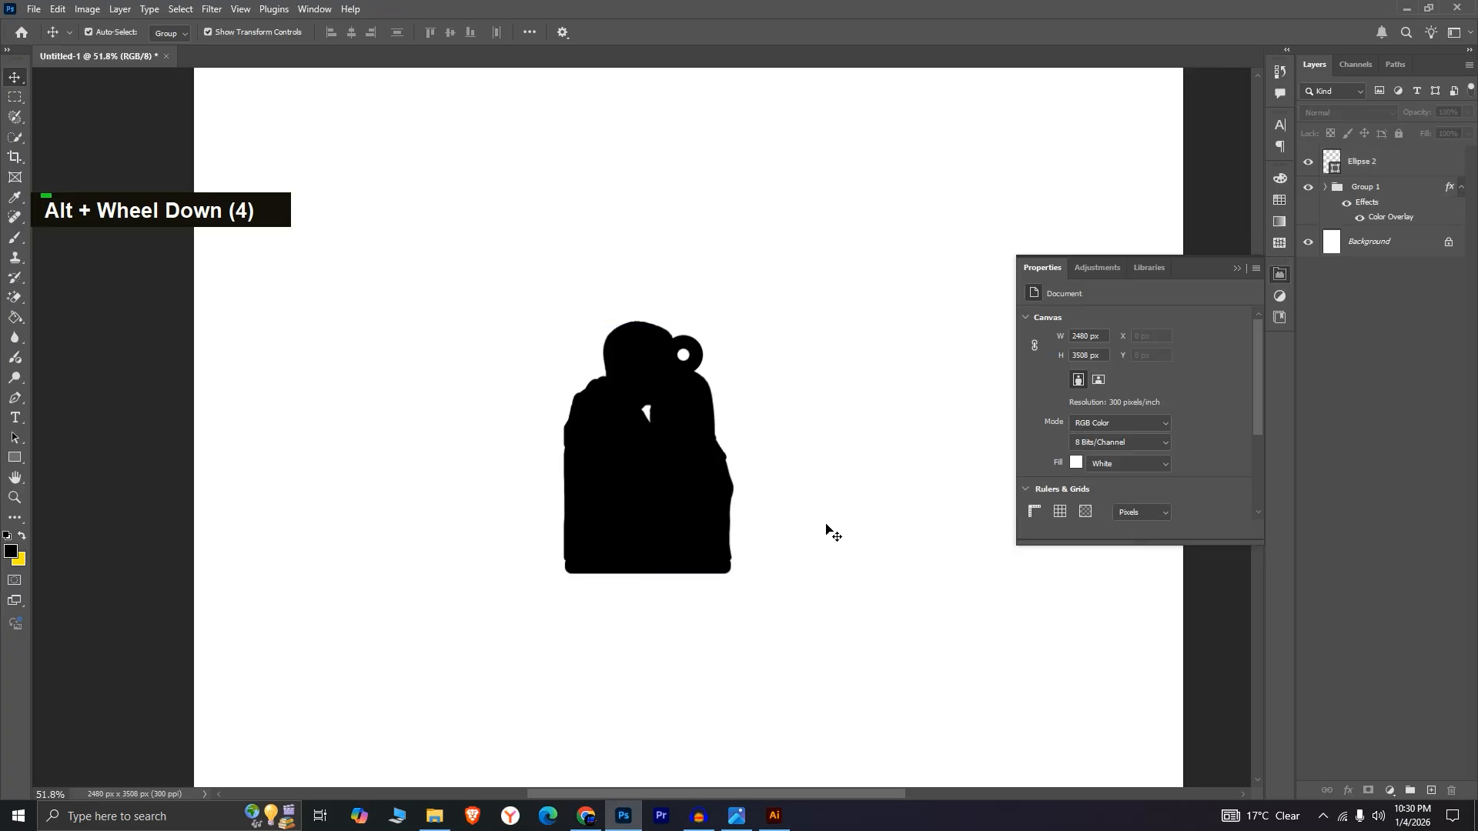
scroll(739, 523, "down", 1, "alt")
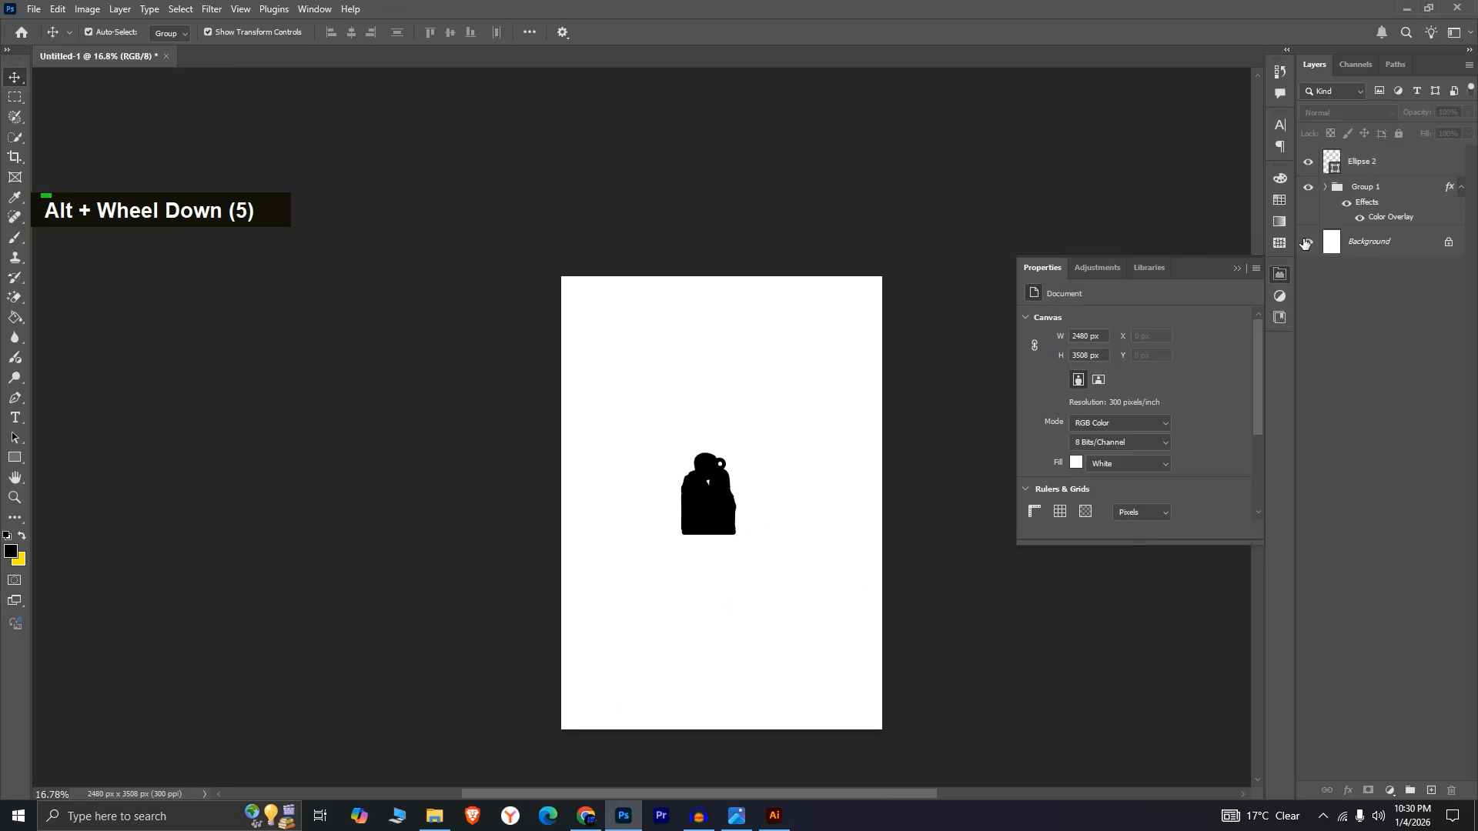
left_click(1306, 241)
scroll(772, 494, "up", 1, "alt")
left_click(33, 8)
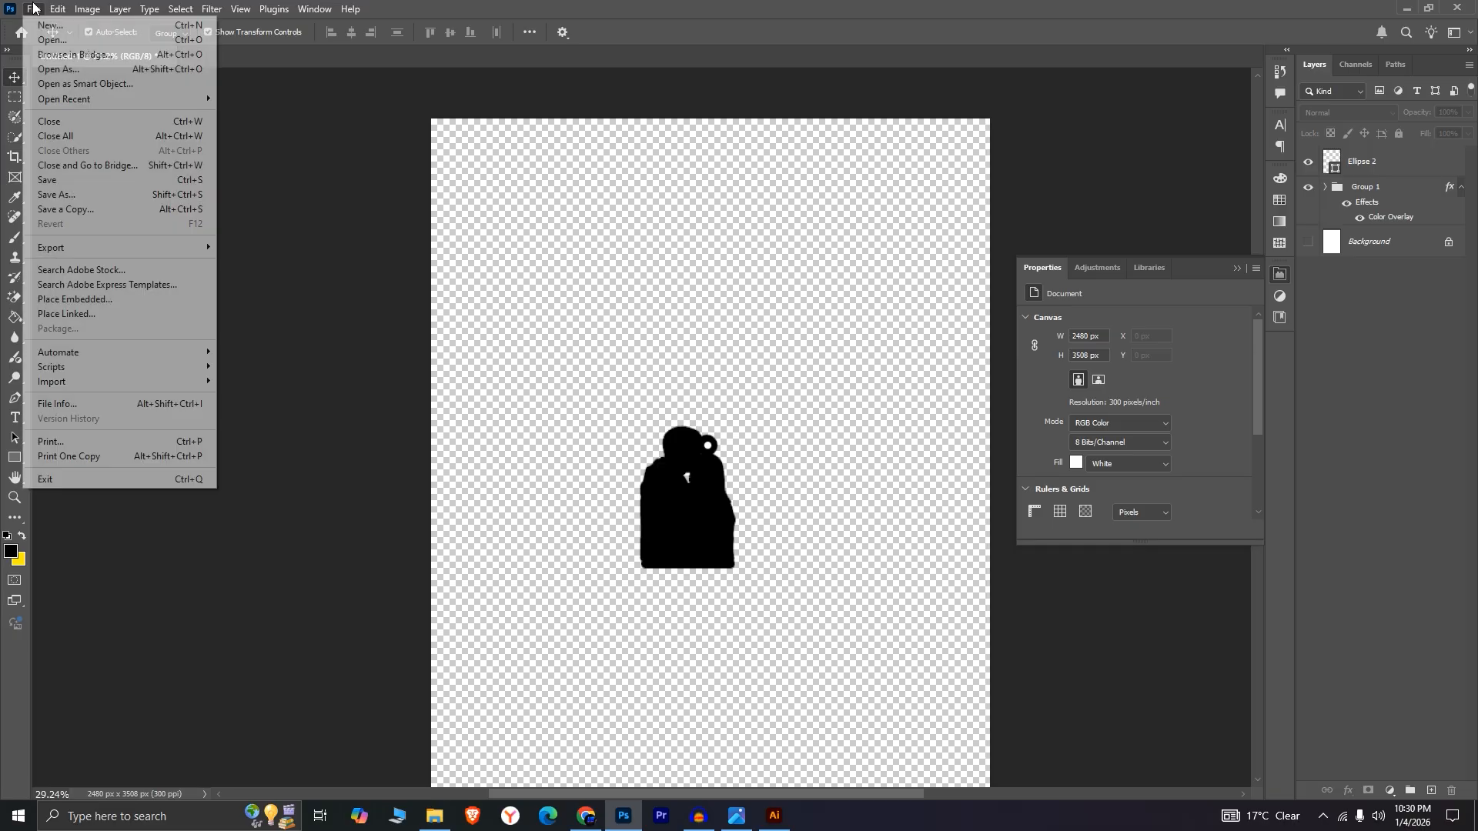
left_click(428, 329)
- Crop the canvas around the black silhouette to about 732 by 931 px
left_click(15, 157)
left_click_drag(601, 398, 762, 603)
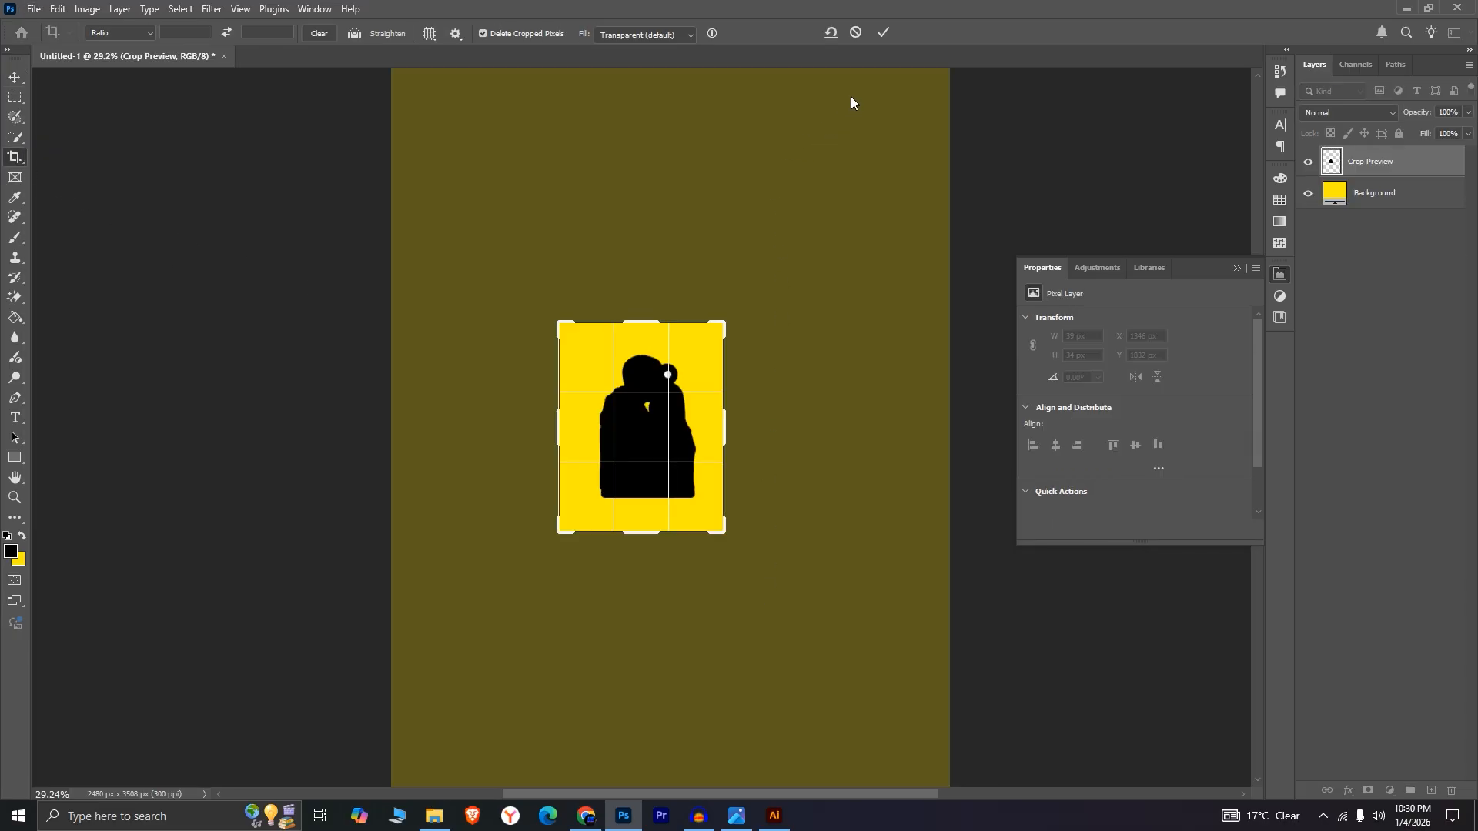
left_click(883, 33)
scroll(615, 420, "up", 3, "alt")
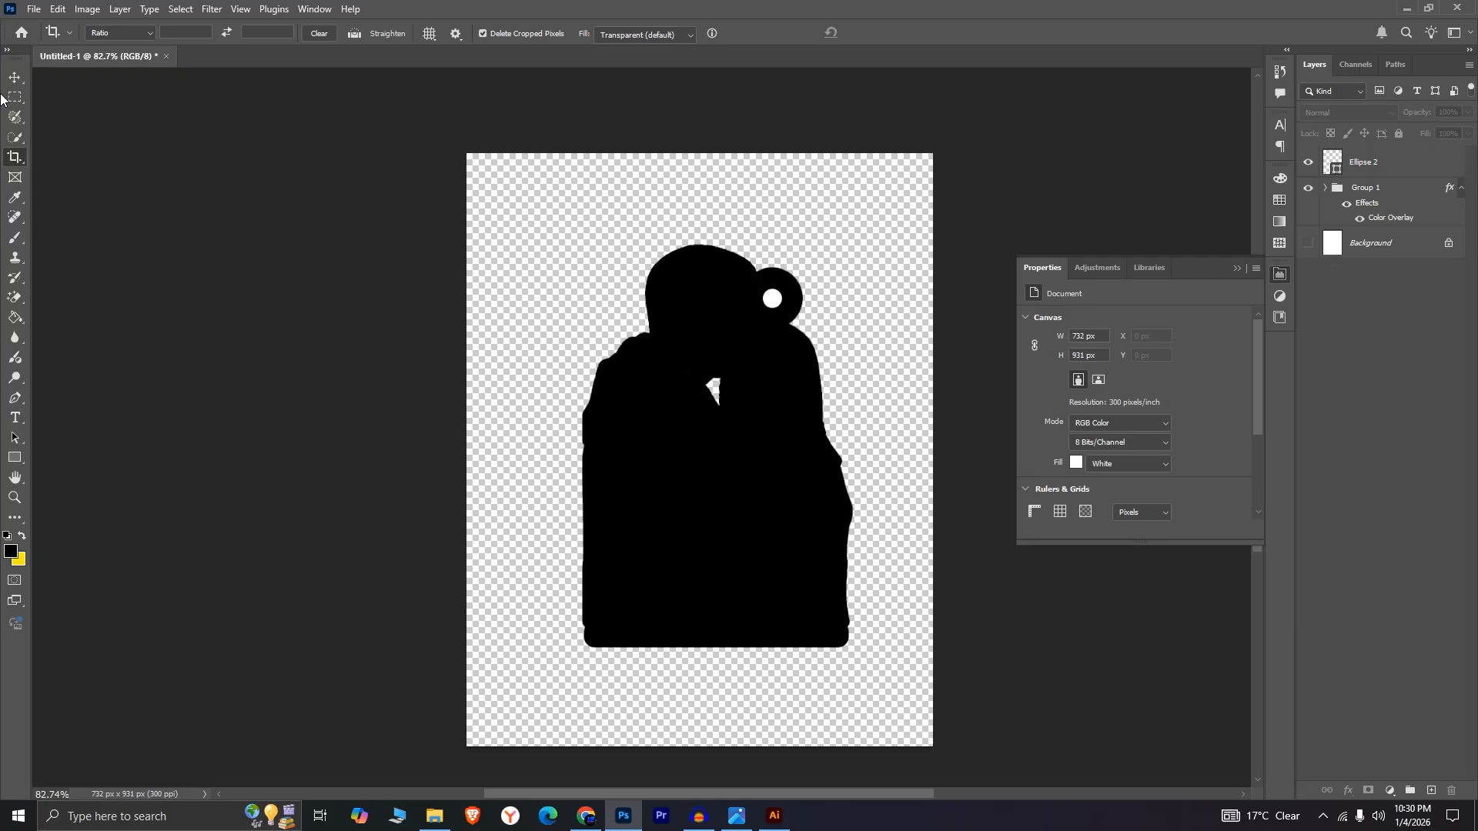
left_click(14, 77)
- Save a copy of the silhouette as a PNG named cu in the Downloads folder
left_click(33, 8)
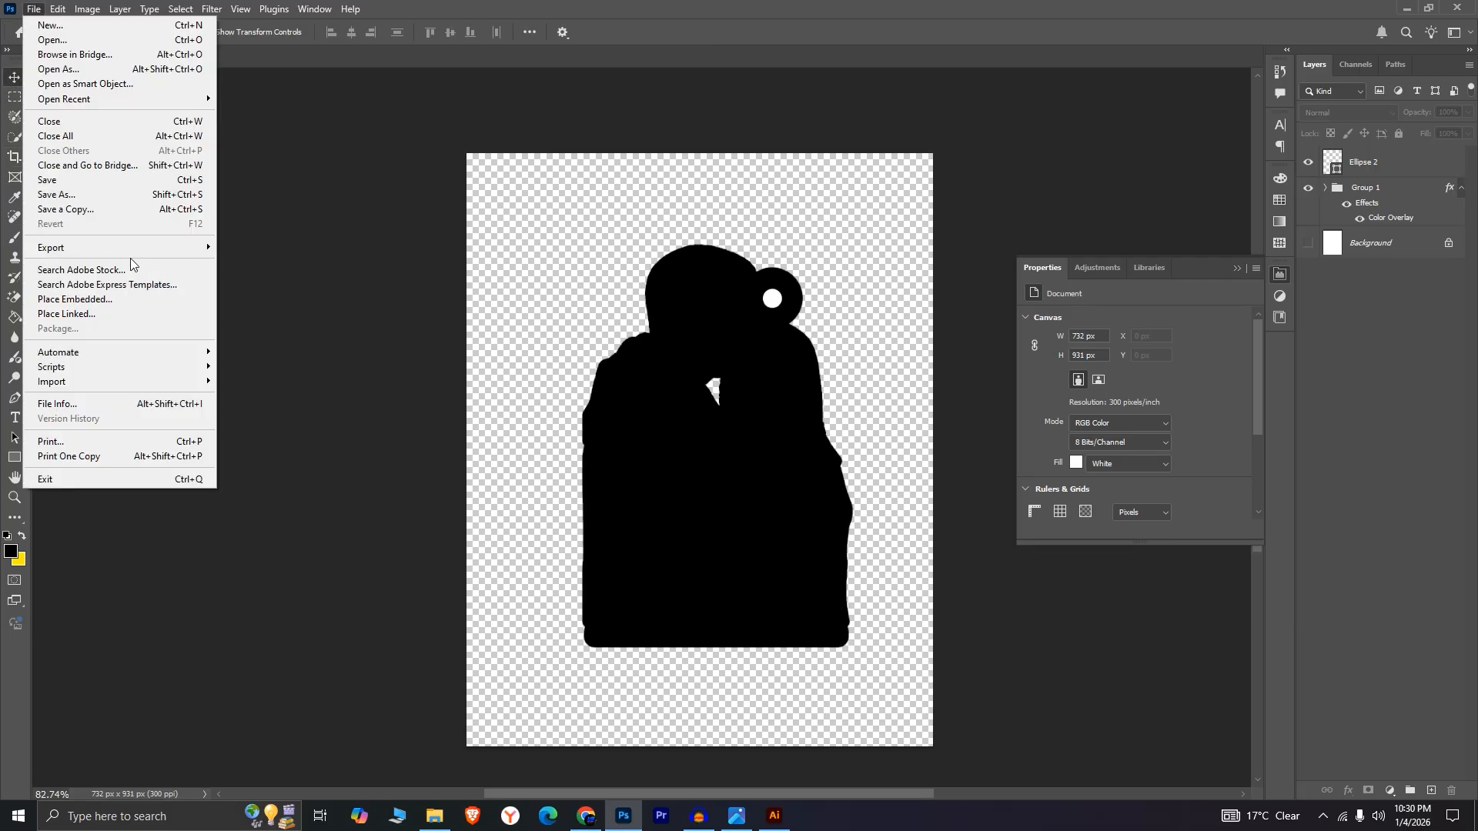
left_click(125, 208)
left_click(342, 485)
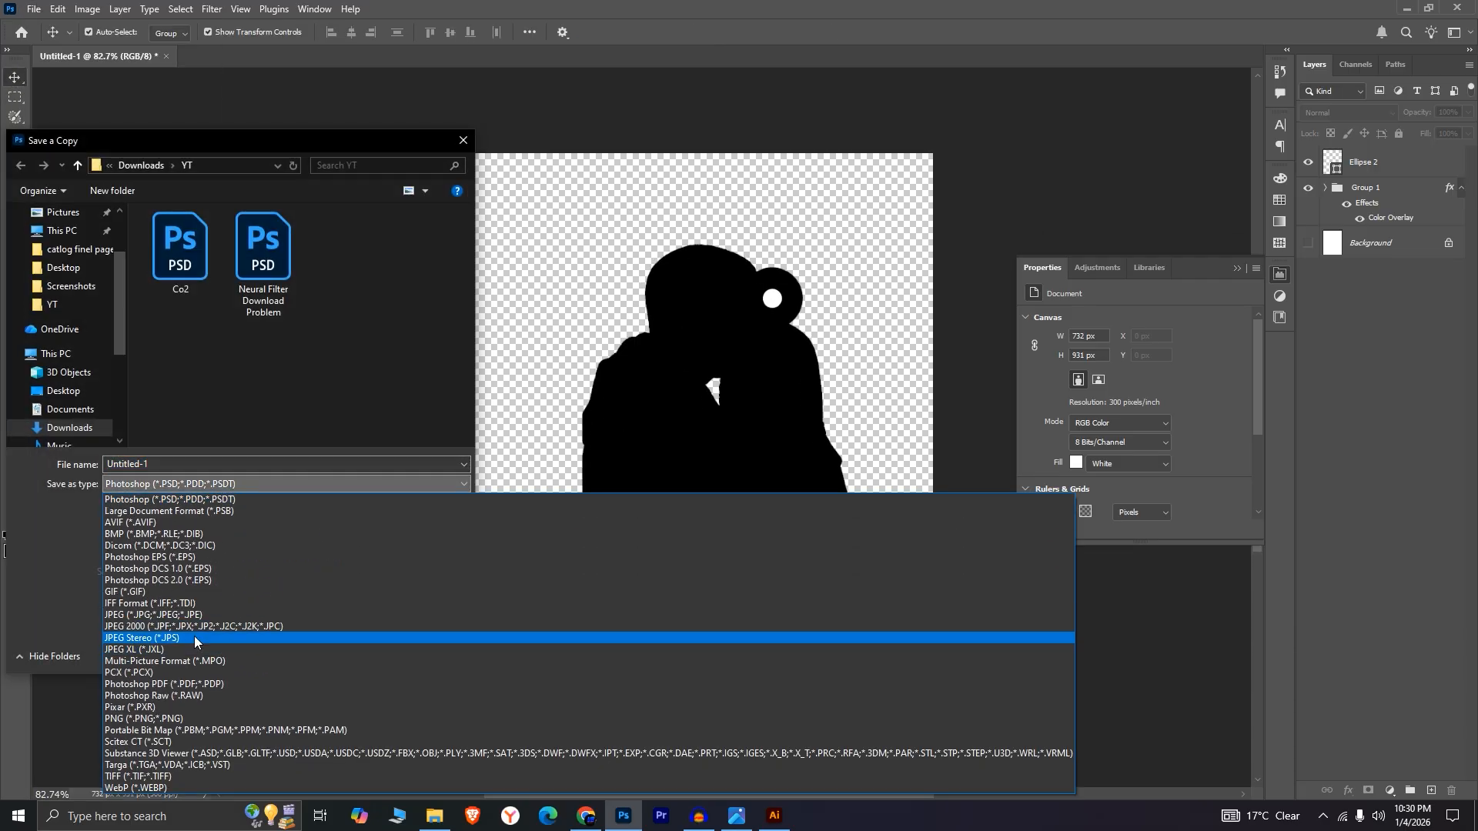
left_click(171, 706)
left_click(70, 428)
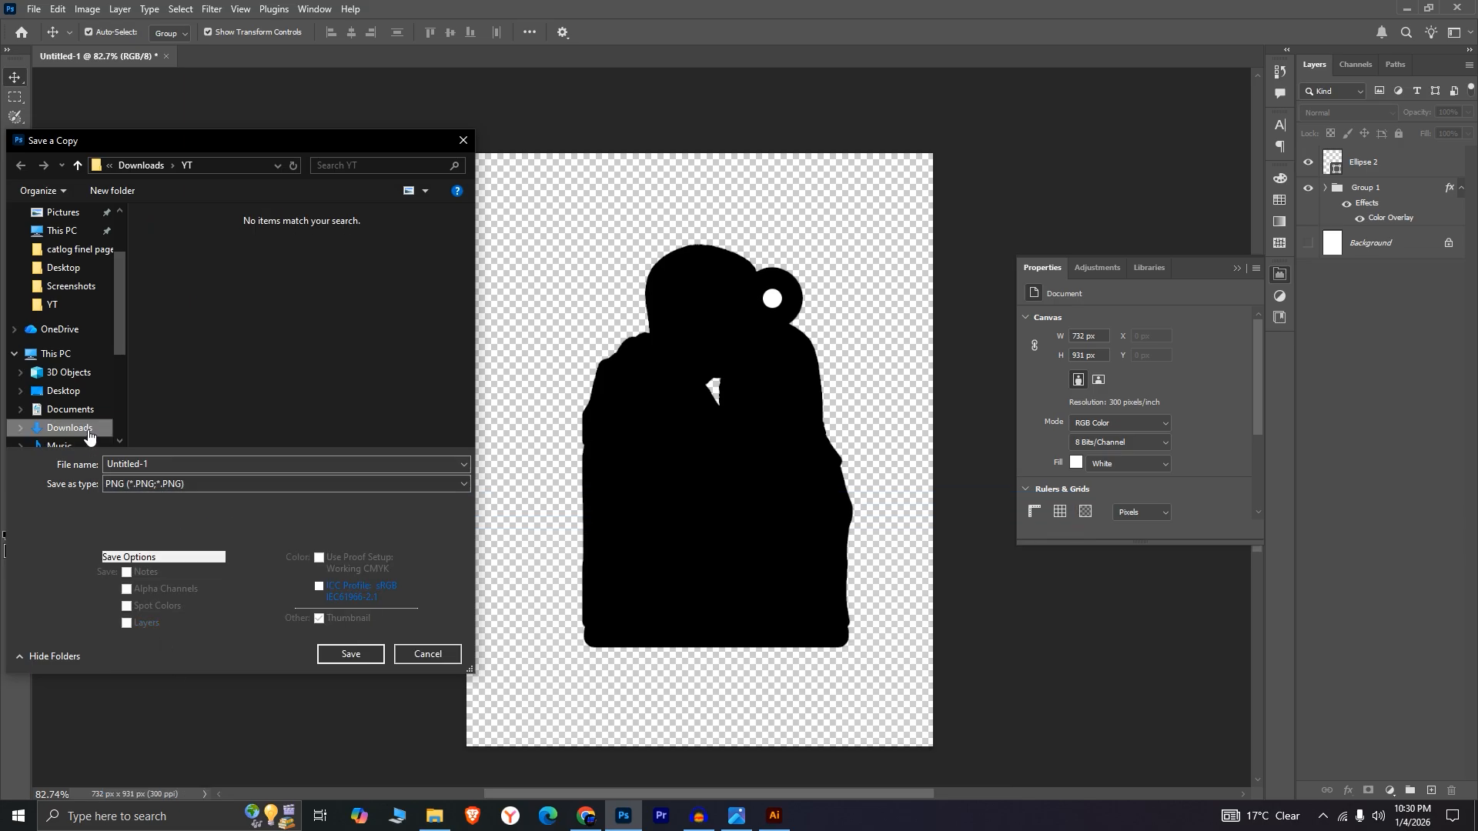
type("cu")
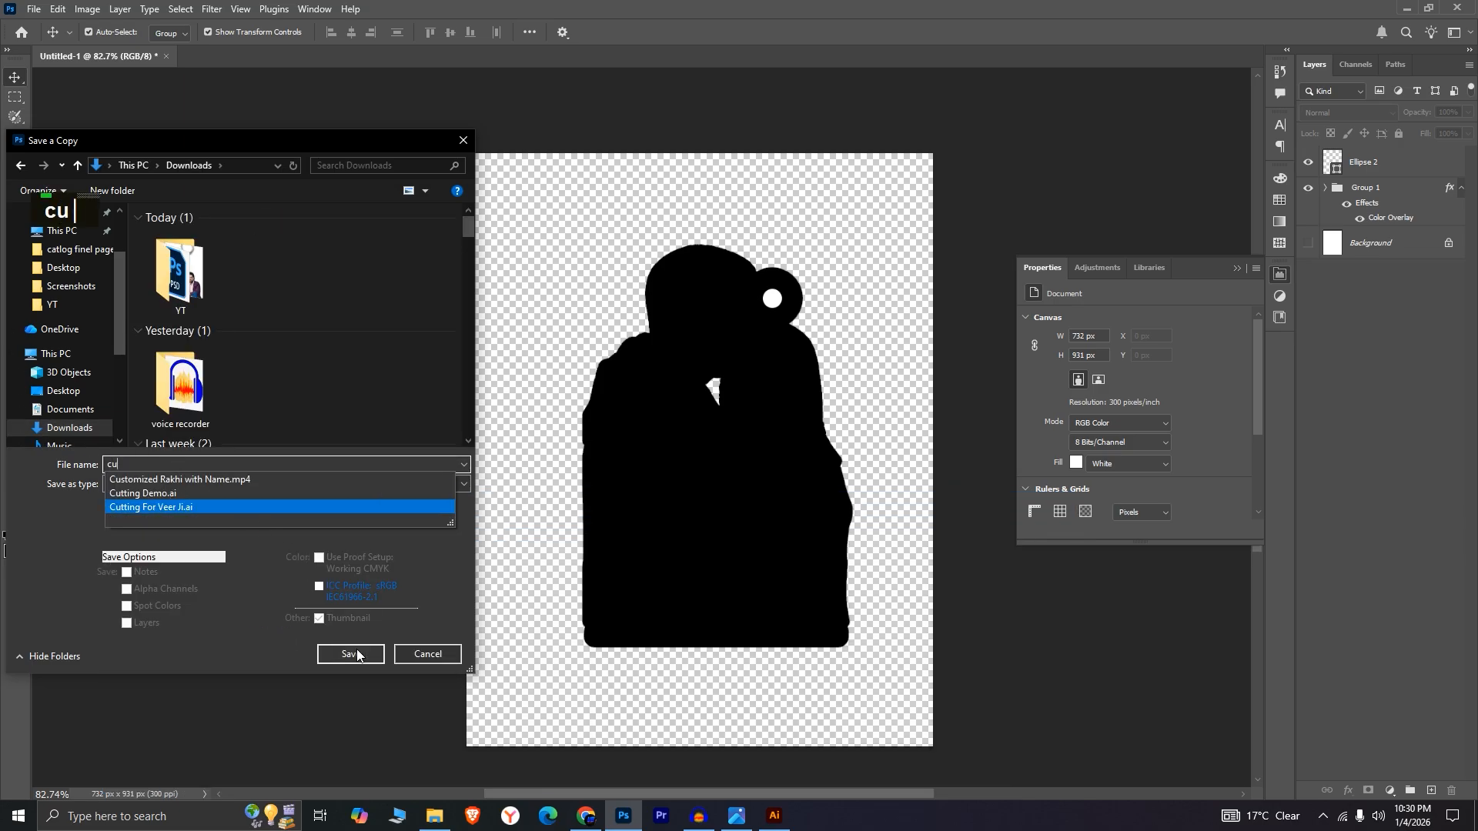
left_click(350, 654)
key("Return")
- Place the cu image from the Downloads folder onto the Illustrator artboard
left_click(435, 816)
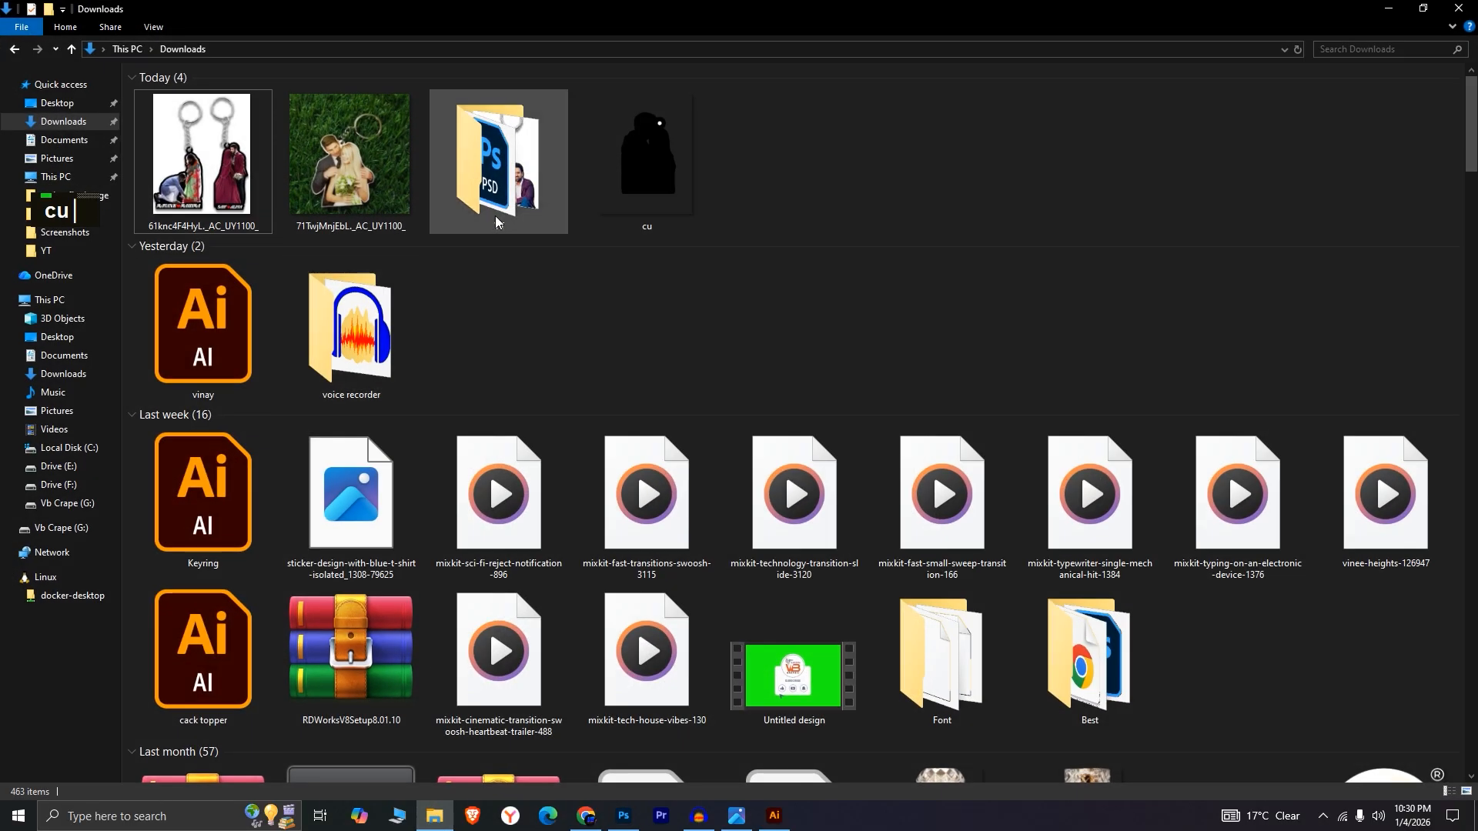
left_click_drag(663, 211, 712, 502)
scroll(716, 506, "up", 5, "alt")
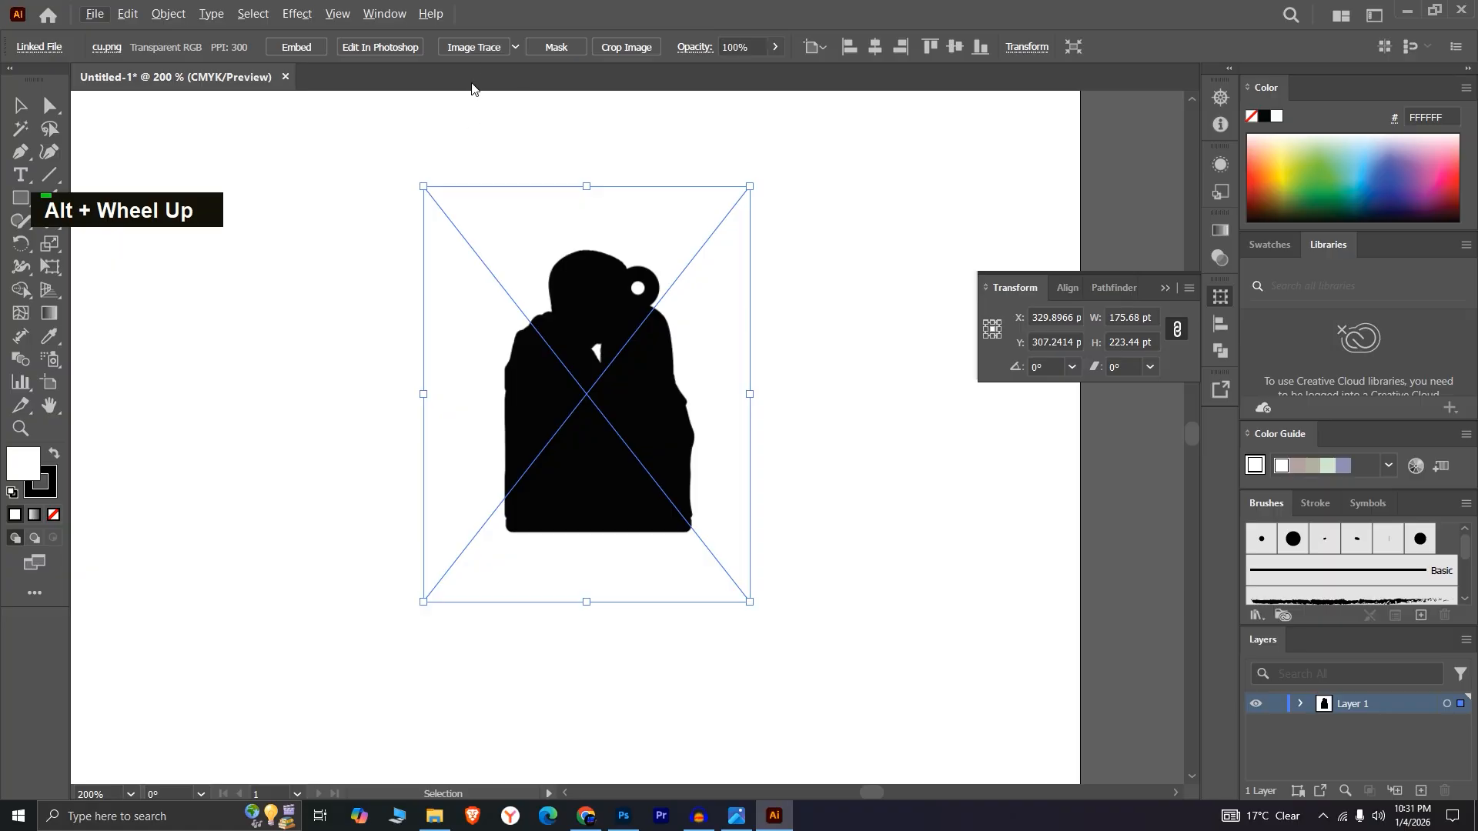
- Image Trace the placed silhouette, expand it into vector paths and ungroup them
left_click(473, 49)
left_click(476, 49)
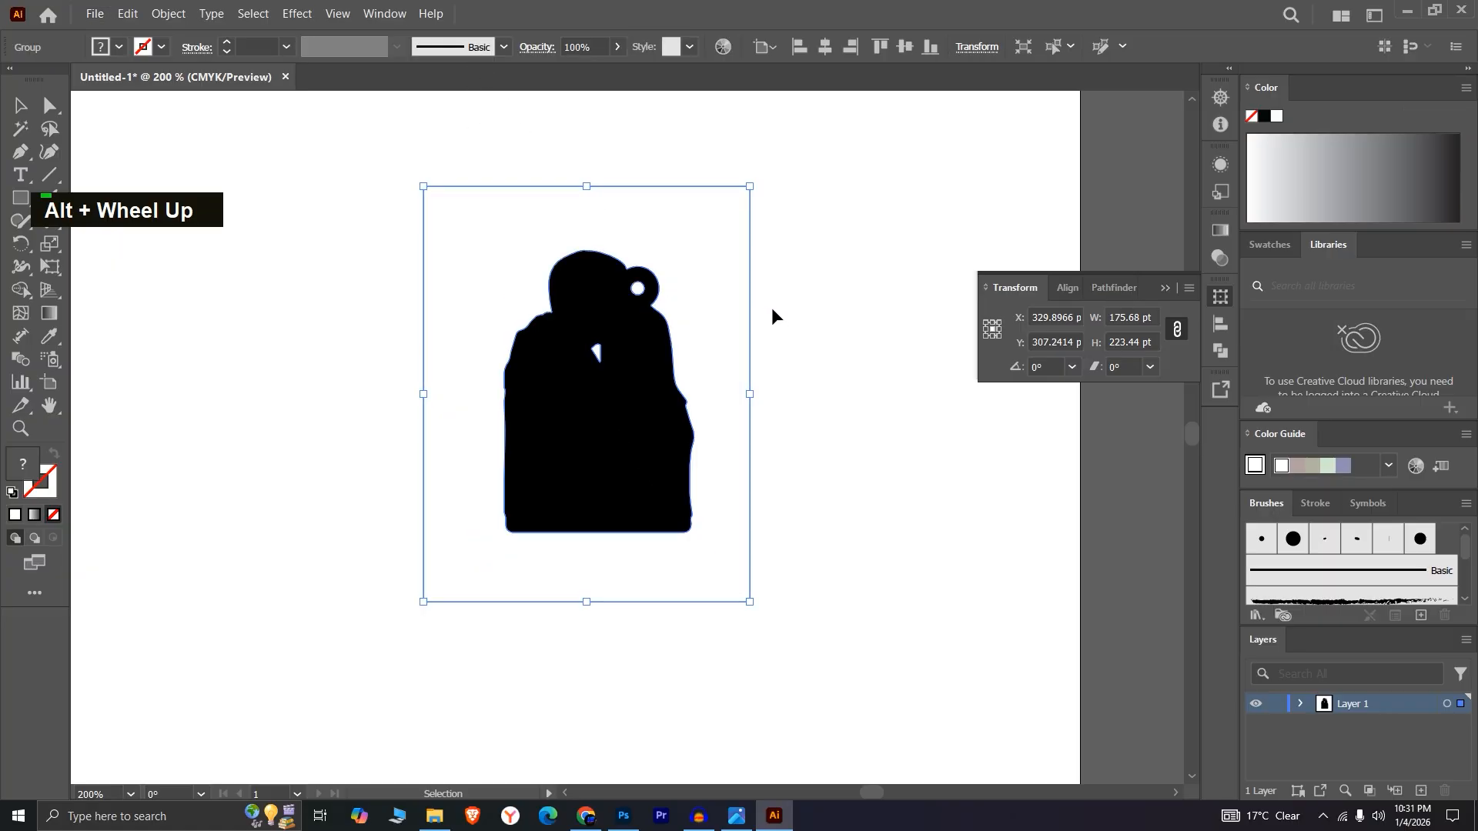
right_click(776, 307)
double_click(833, 505)
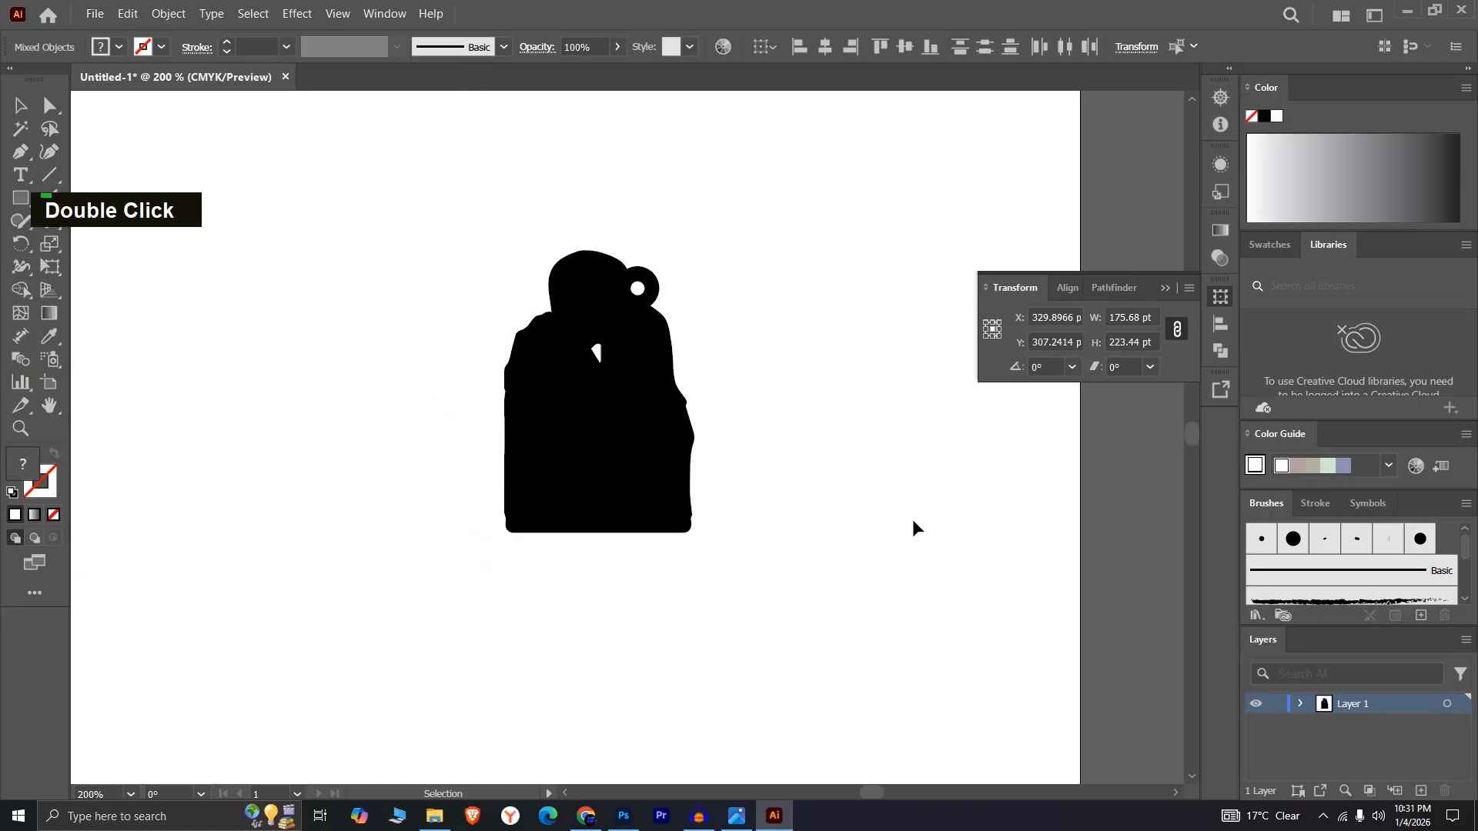
- Move the black traced silhouette off the artboard and delete the leftover traced shapes
scroll(888, 469, "down", 5)
left_click_drag(837, 460, 619, 401)
left_click_drag(704, 335, 934, 620)
key("Delete")
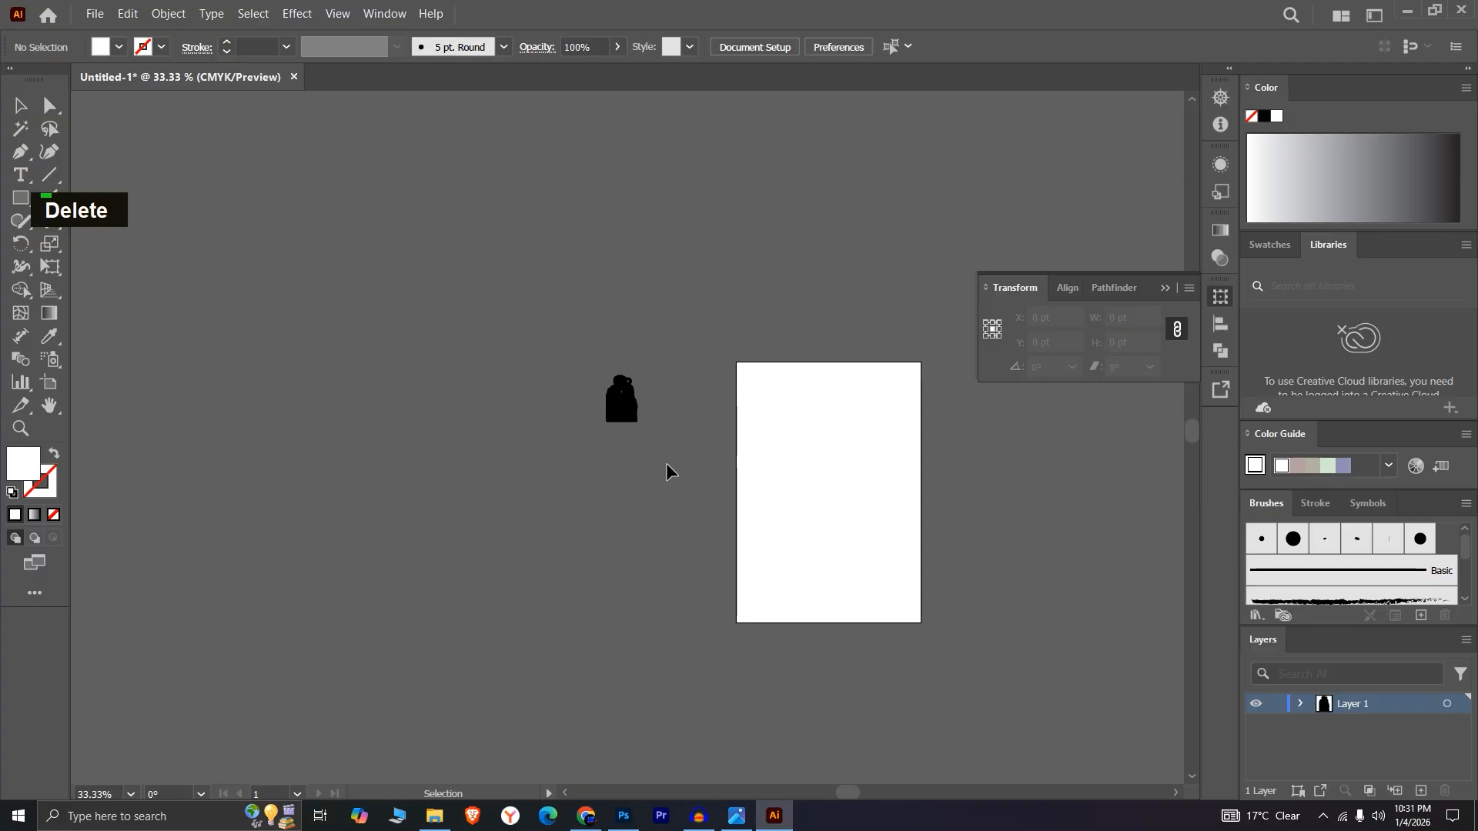
scroll(636, 406, "up", 6)
scroll(774, 471, "down", 4)
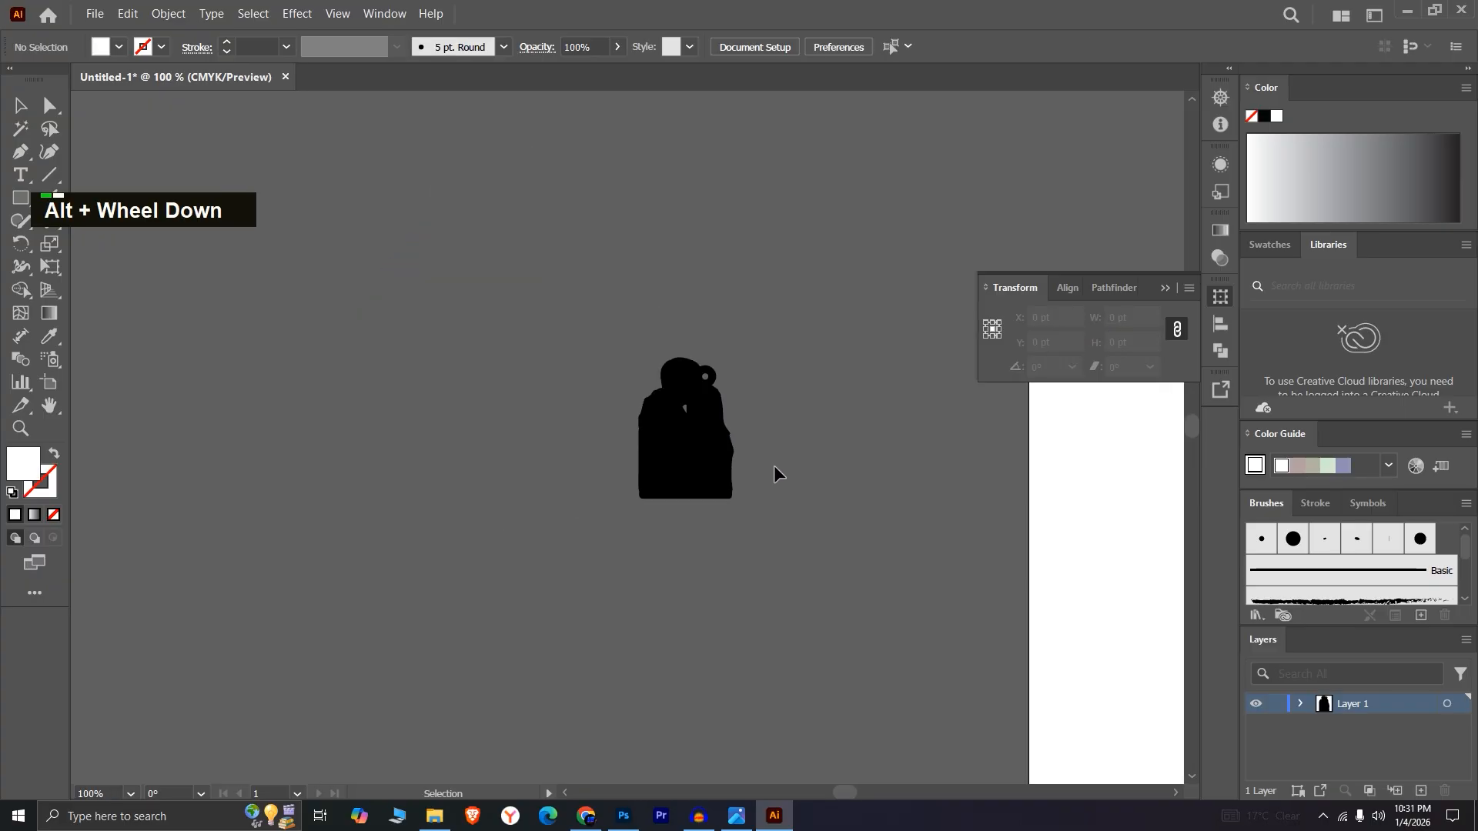
left_click(719, 488)
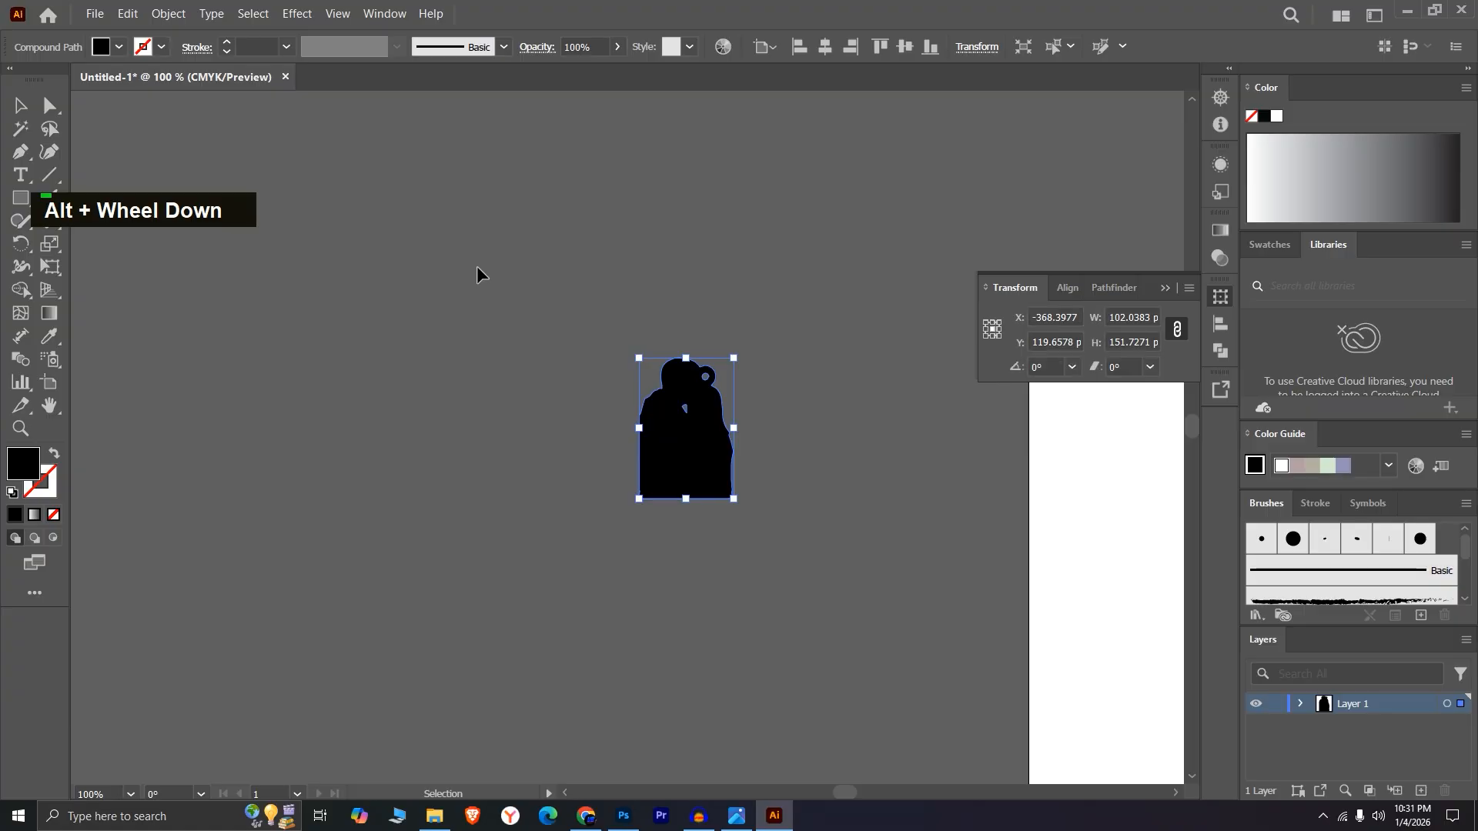
left_click(601, 625)
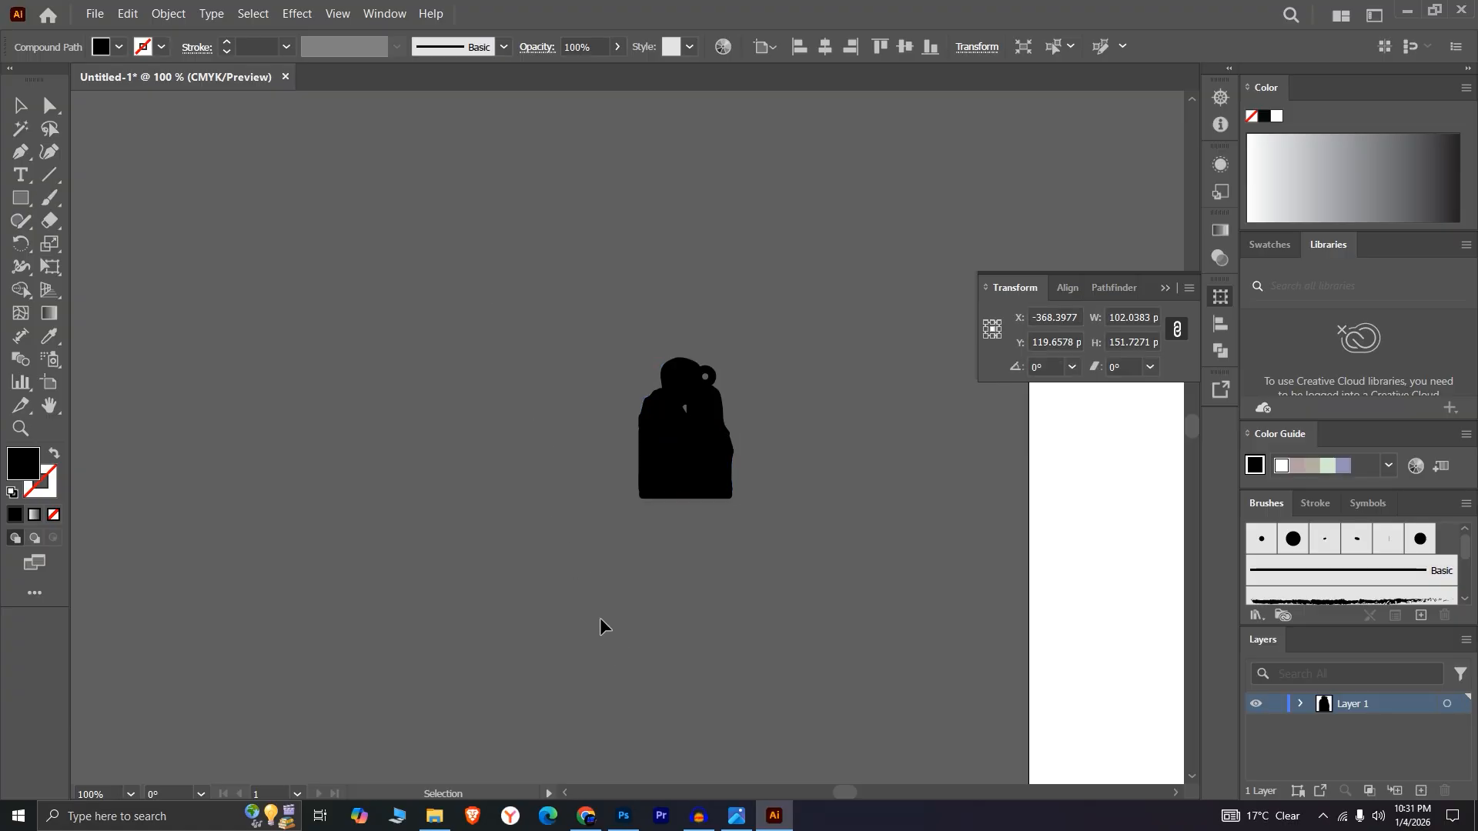
- Switch to Photoshop and undo the canvas crop
left_click(623, 816)
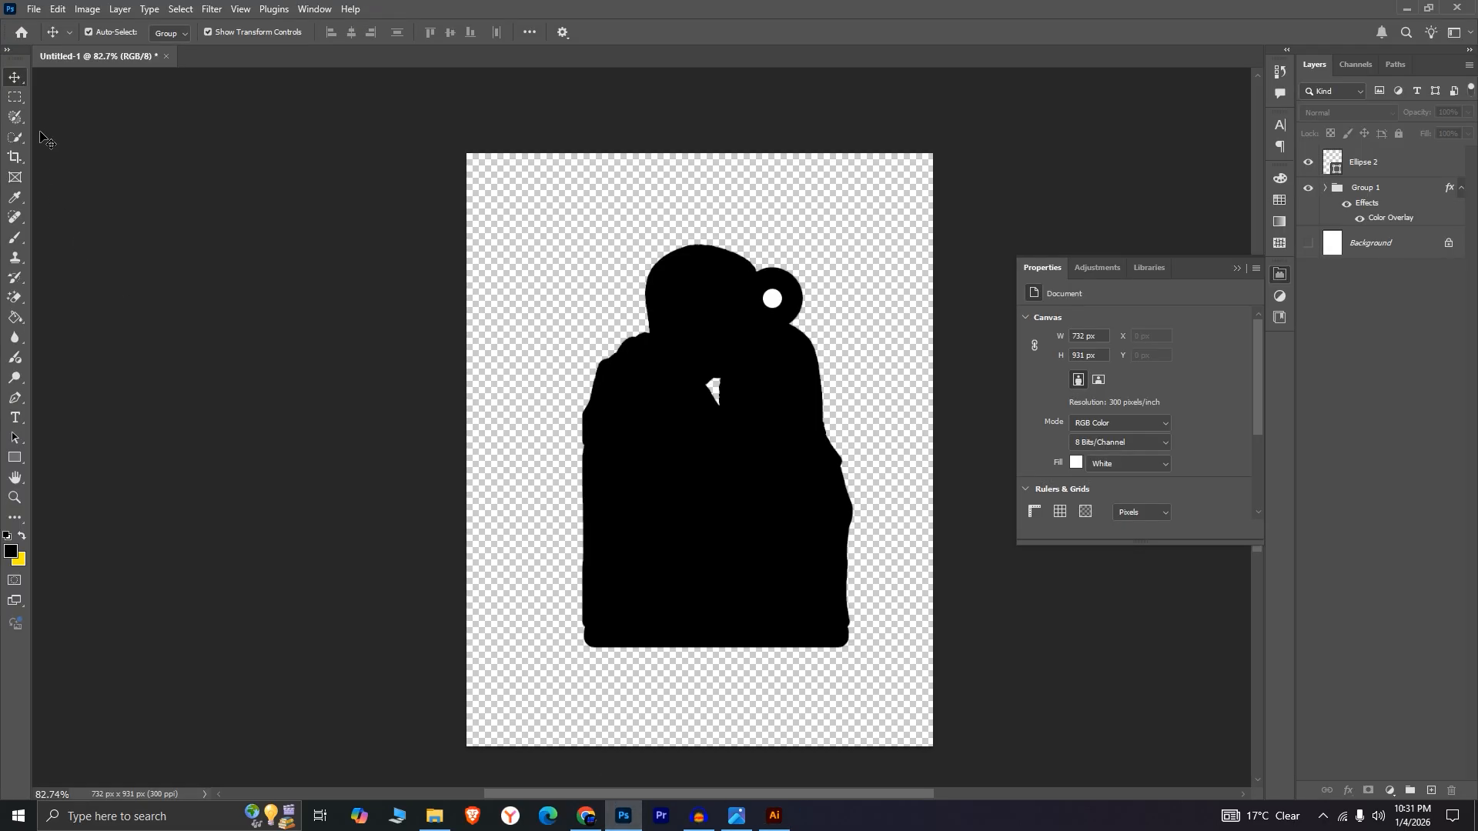
key("ctrl+z")
scroll(310, 360, "down", 11)
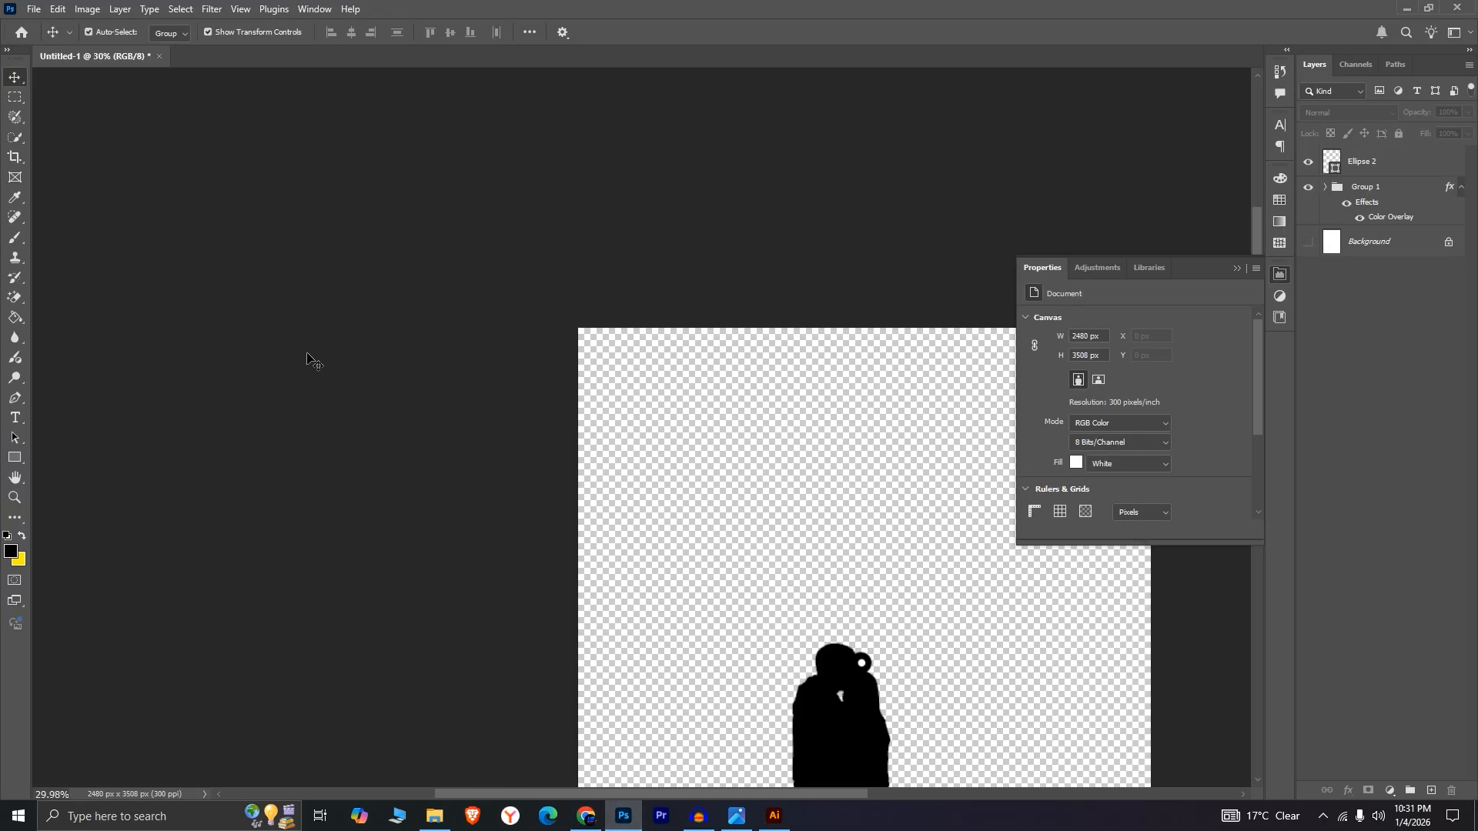
scroll(815, 669, "up", 4)
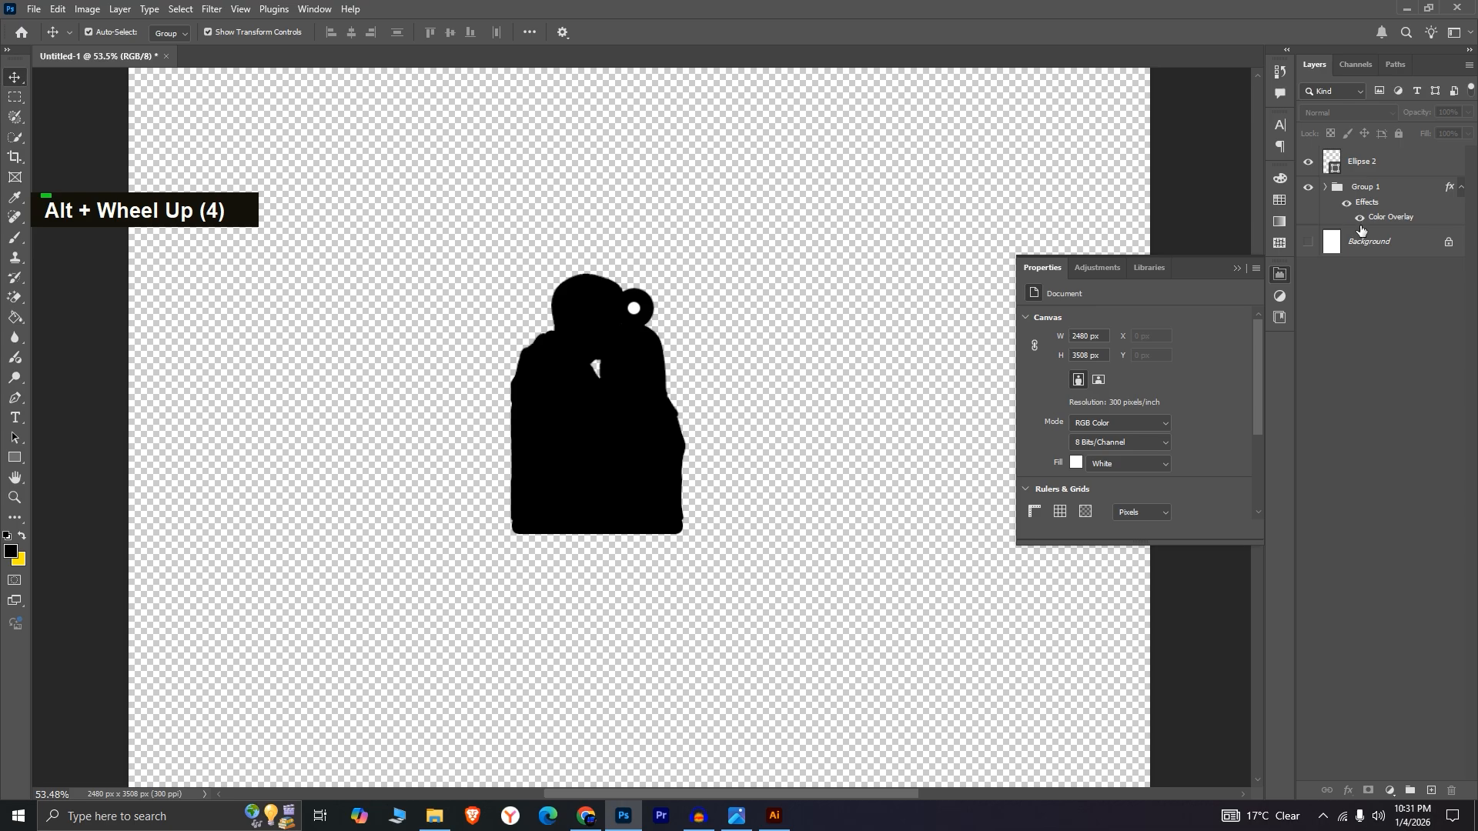
- Hide the keyring group's Color Overlay effect and the ring-hole ellipse layer
left_click(1361, 217)
scroll(474, 285, "up", 1)
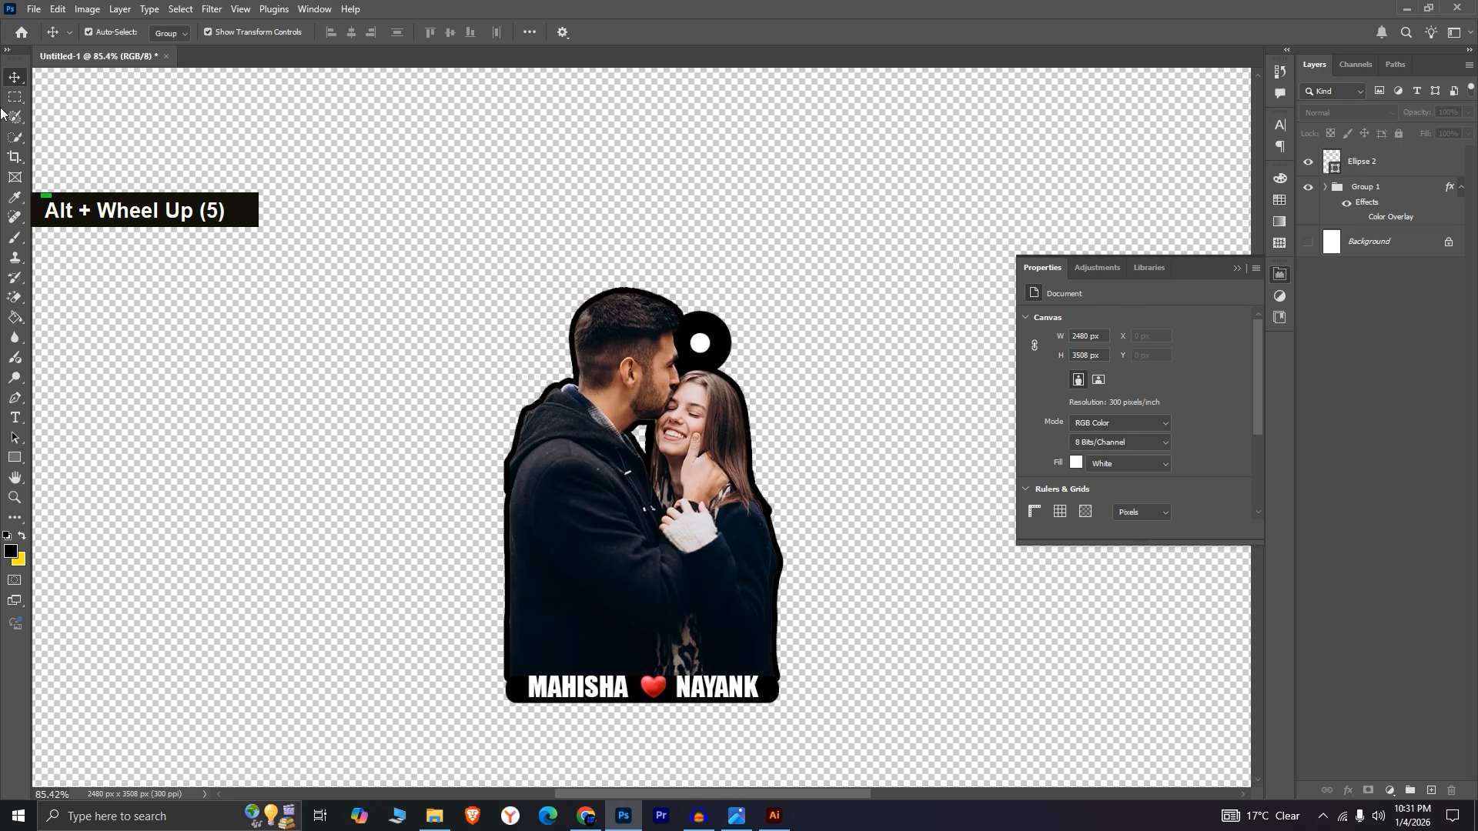
left_click(1391, 171)
left_click(1309, 164)
scroll(1214, 254, "down", 1)
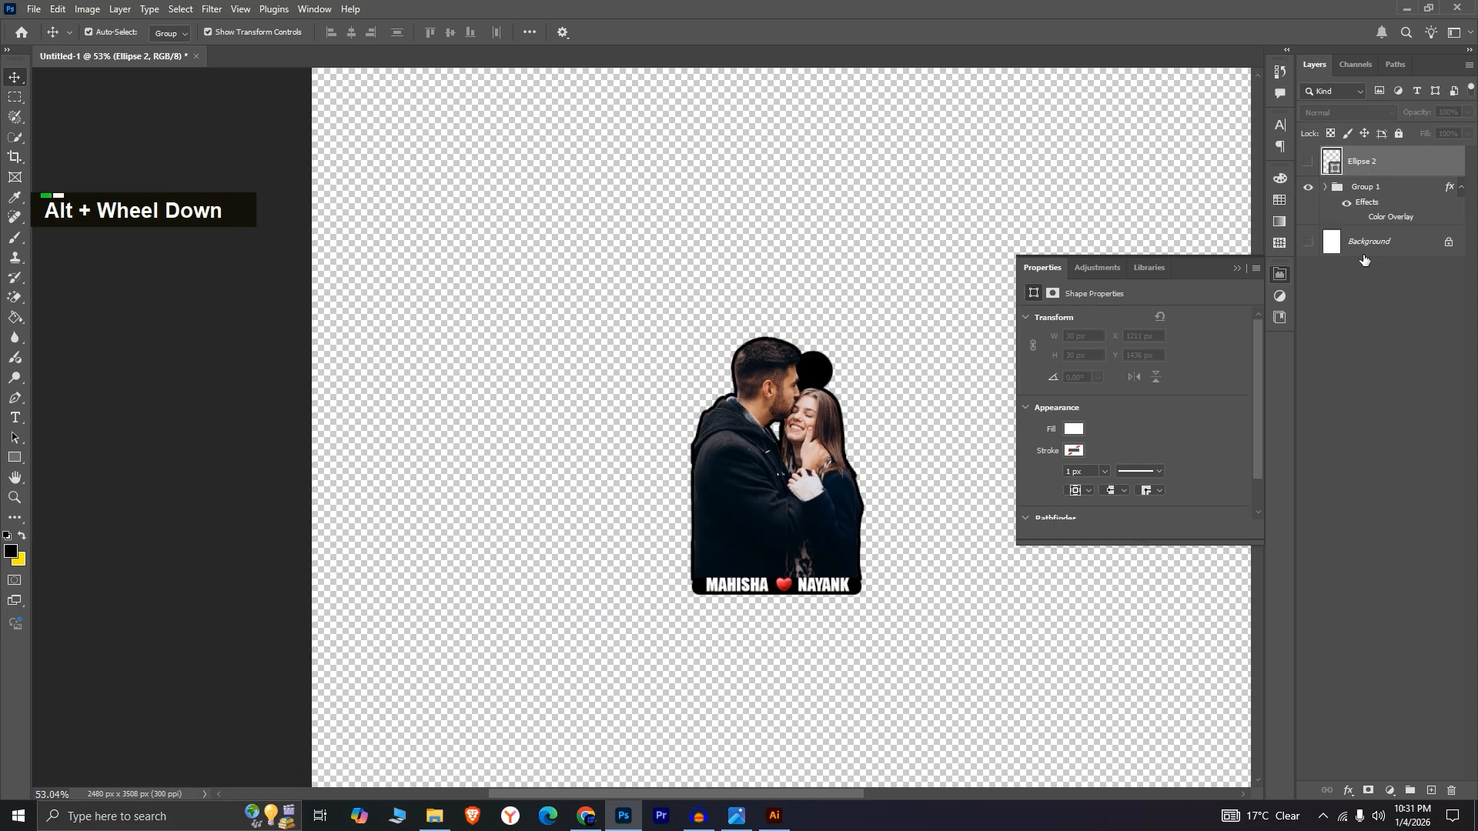
- Move the full-colour keyring group toward the upper-left corner of the canvas
left_click(1391, 191)
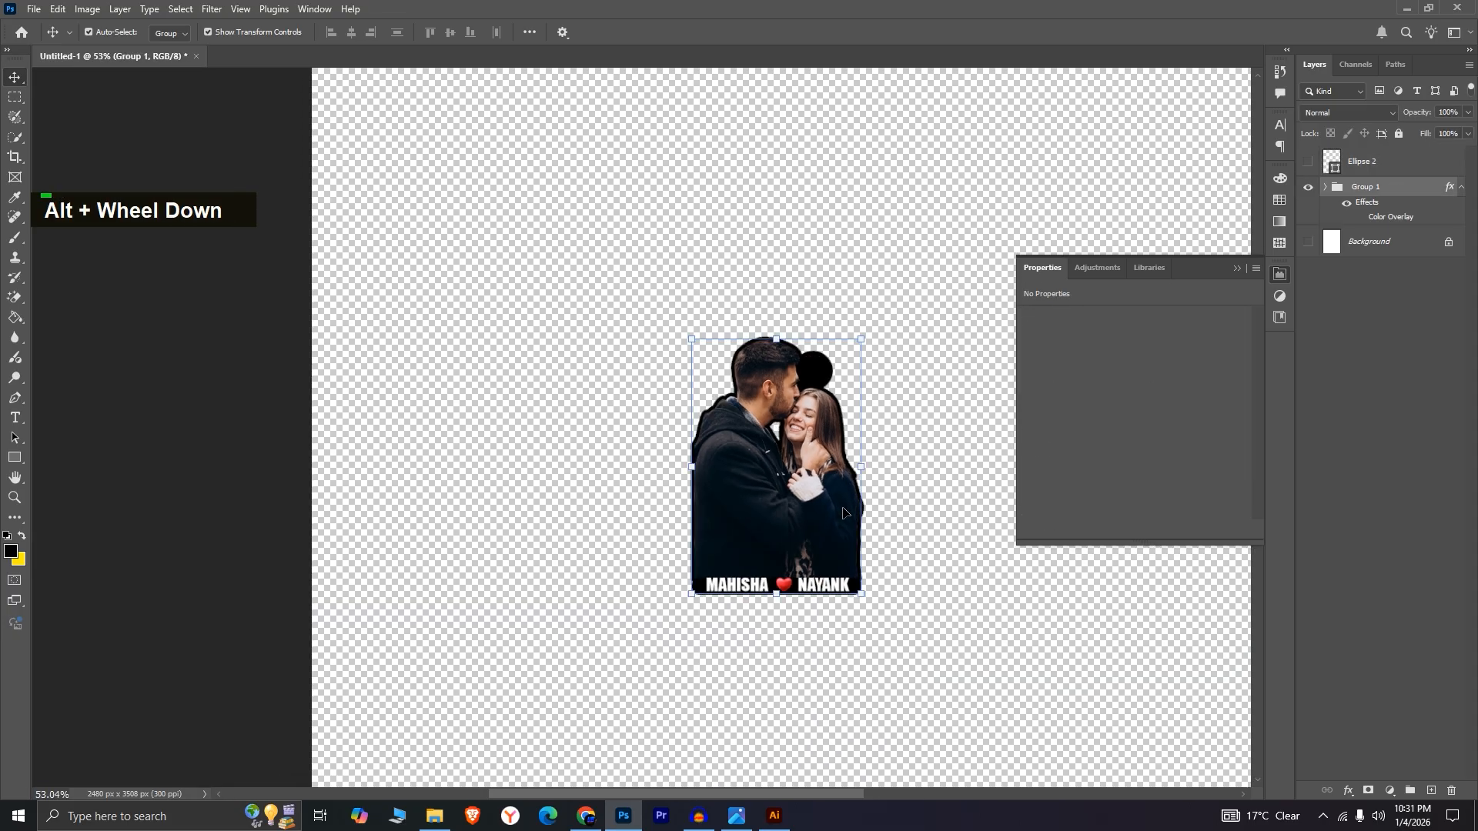
left_click_drag(843, 511, 567, 264)
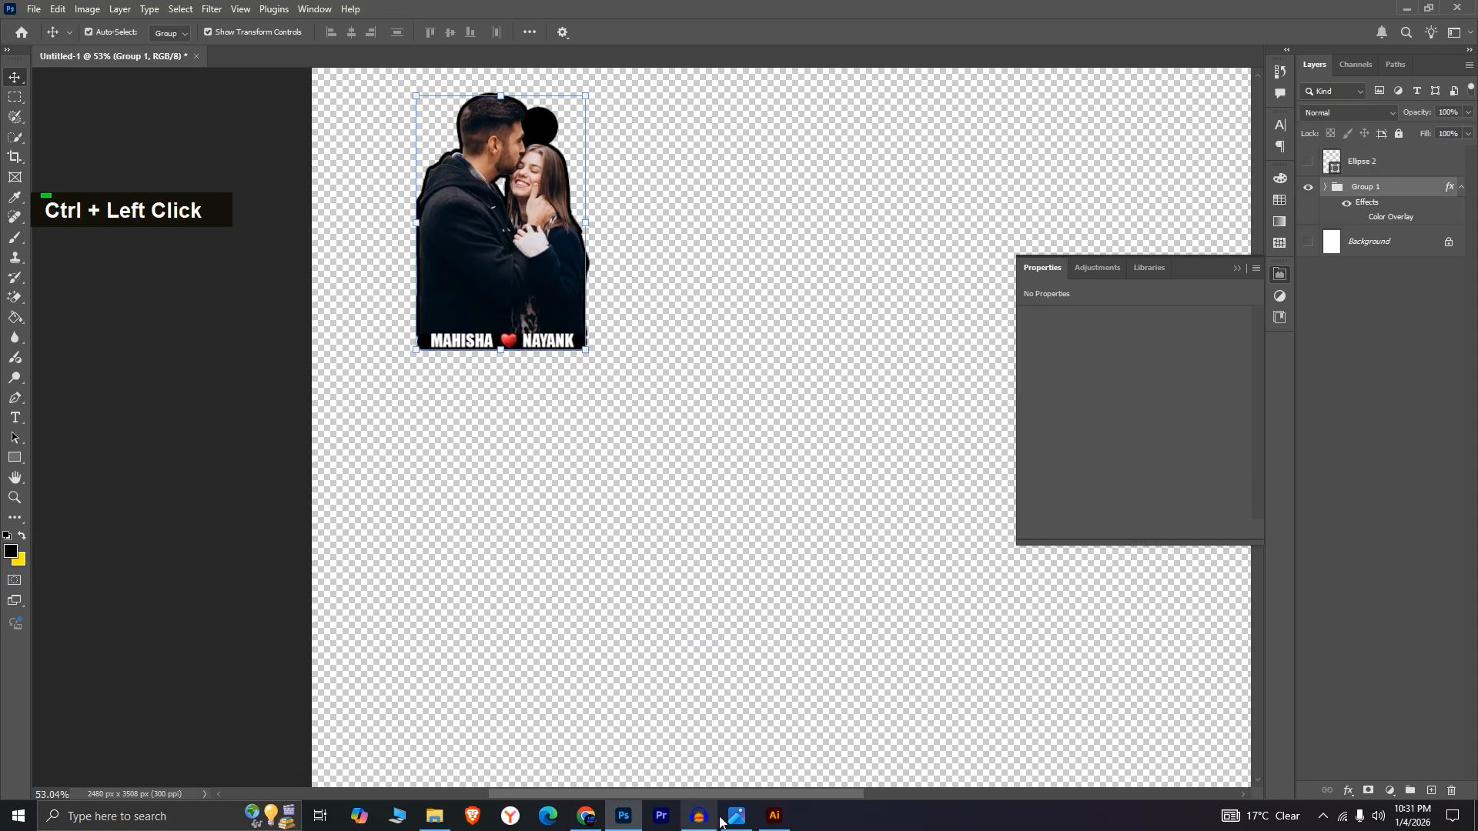
- Switch to Illustrator and recolour the black silhouette magenta (8C236C) using a different colour harmony, leaving it deselected
left_click(778, 820)
left_click(684, 485)
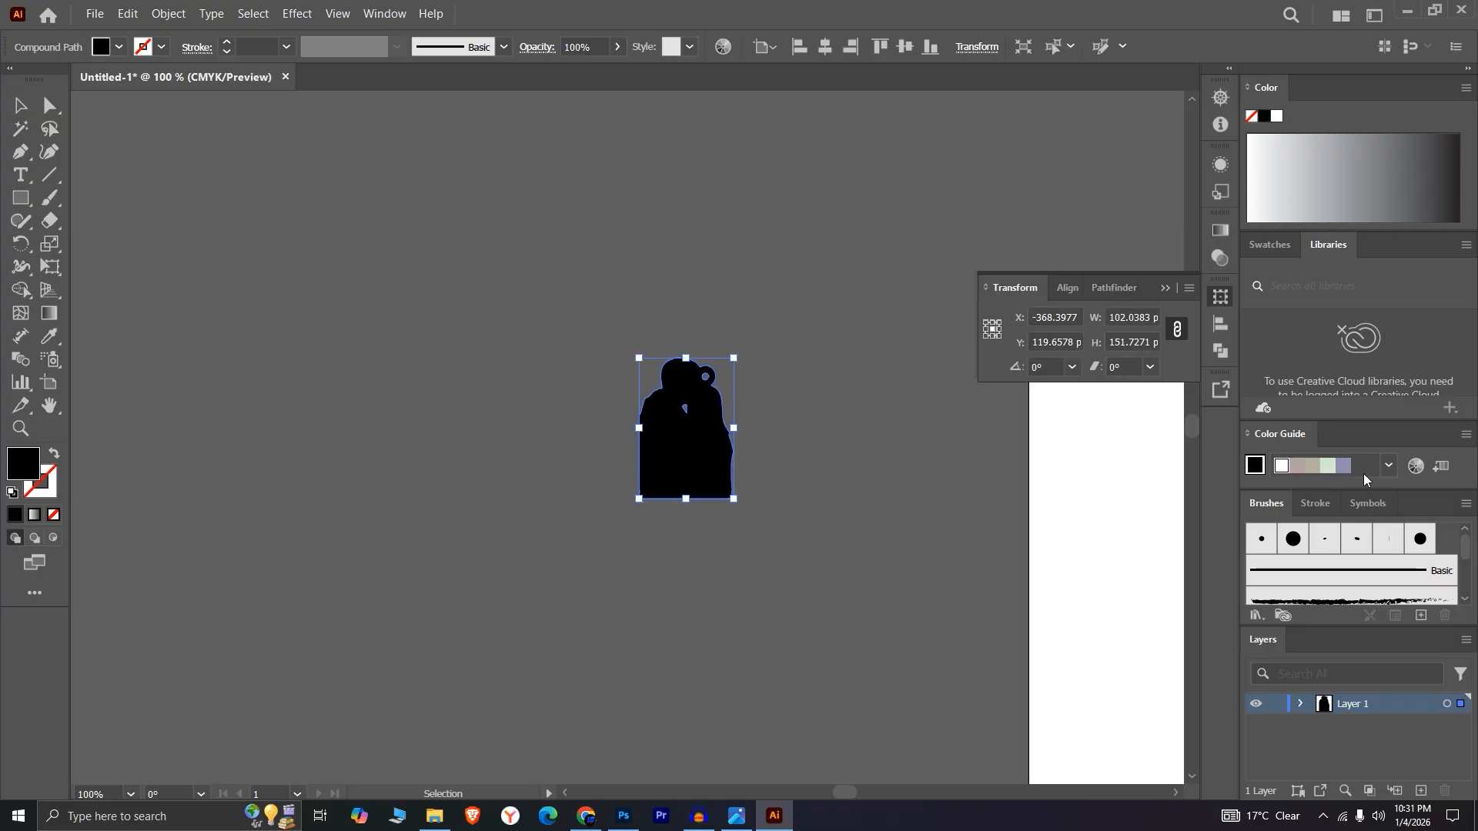
left_click(1389, 465)
left_click(1243, 748)
left_click(1298, 465)
double_click(852, 562)
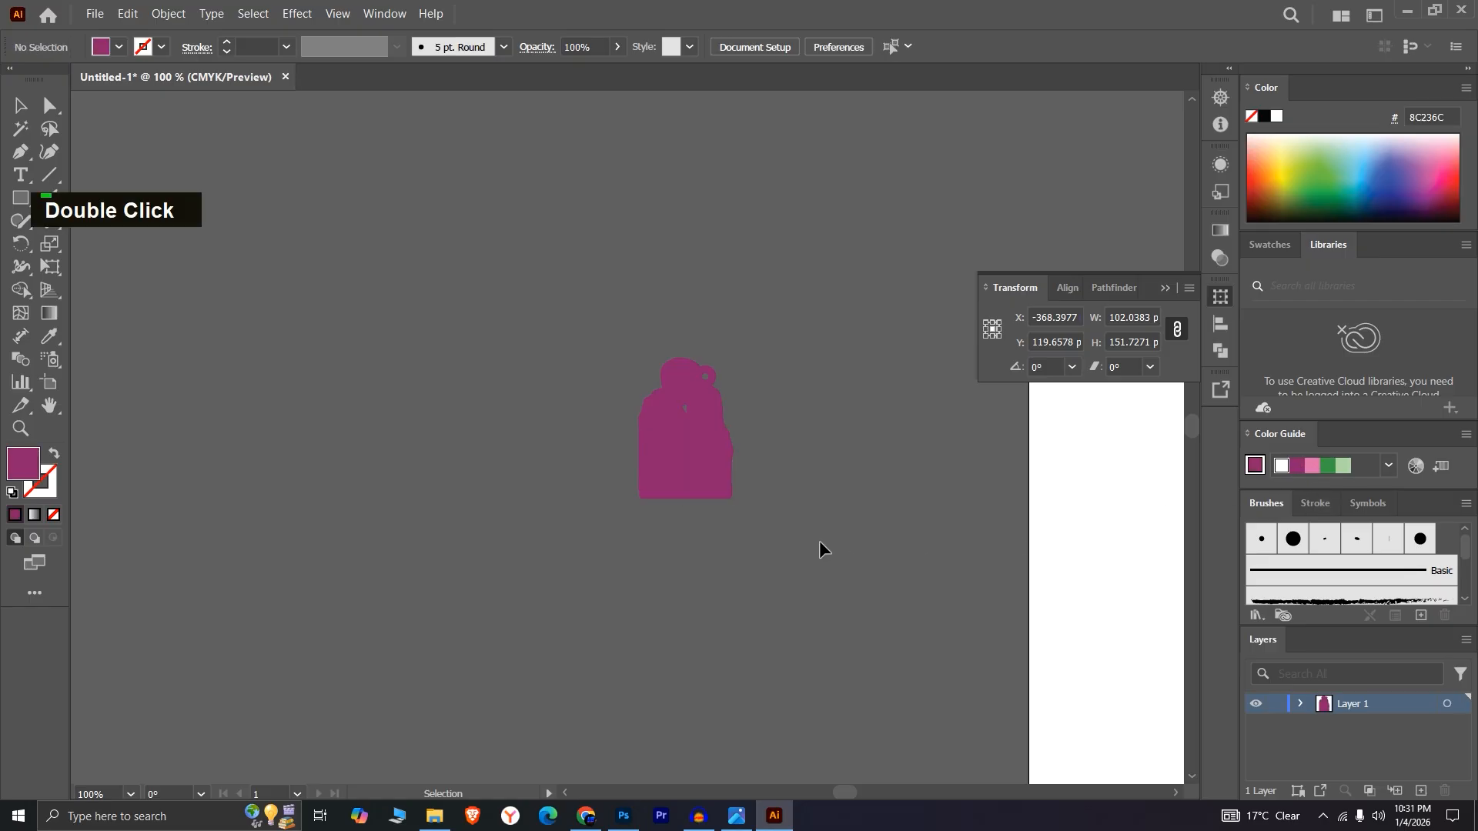
- Bring the magenta silhouette into the Photoshop document and place it aligned exactly over the keyring group
scroll(729, 408, "up", 5, "alt")
scroll(728, 416, "down", 3, "alt")
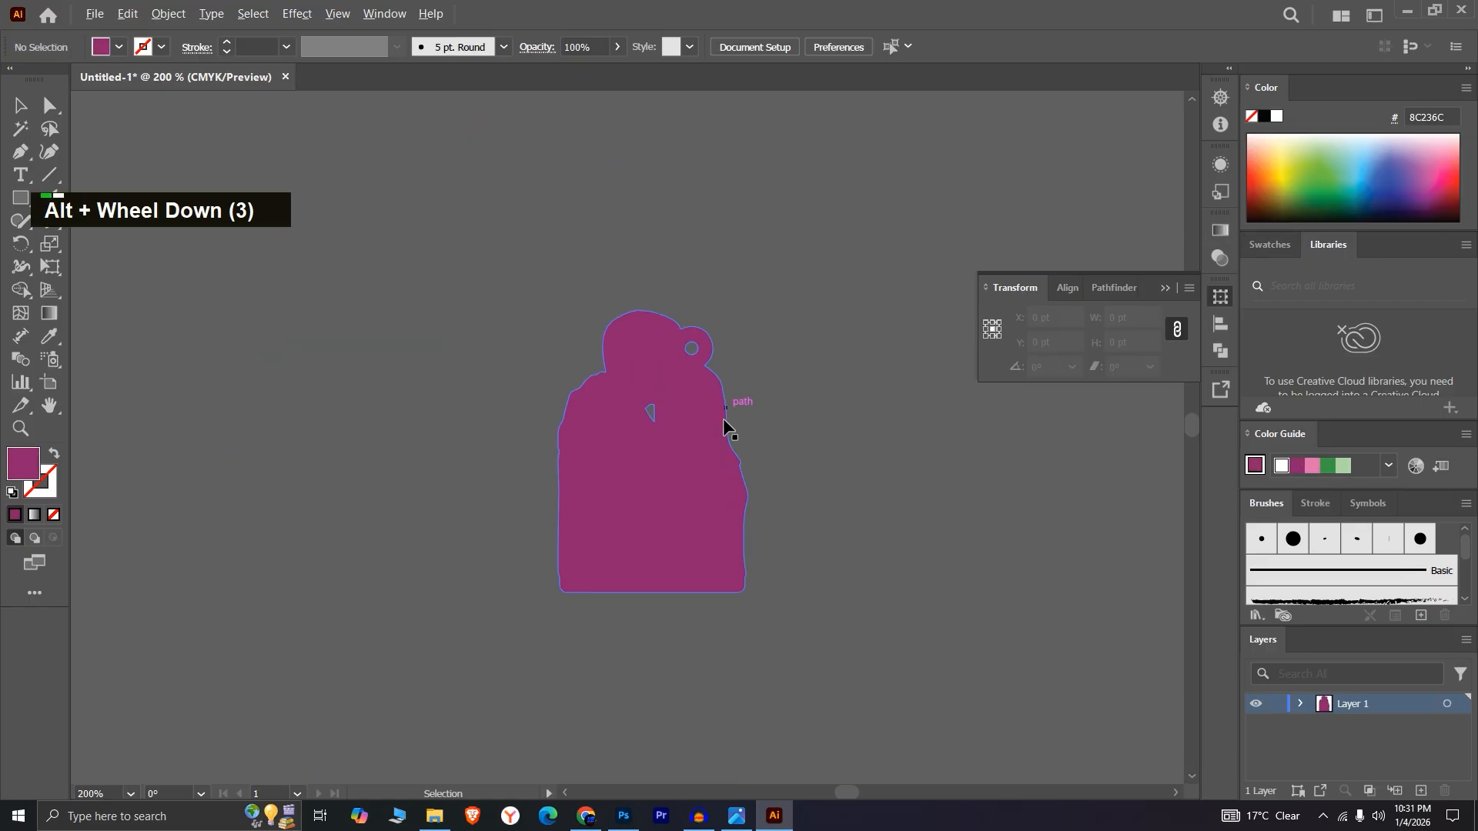
left_click(678, 500)
left_click_drag(678, 500, 547, 315)
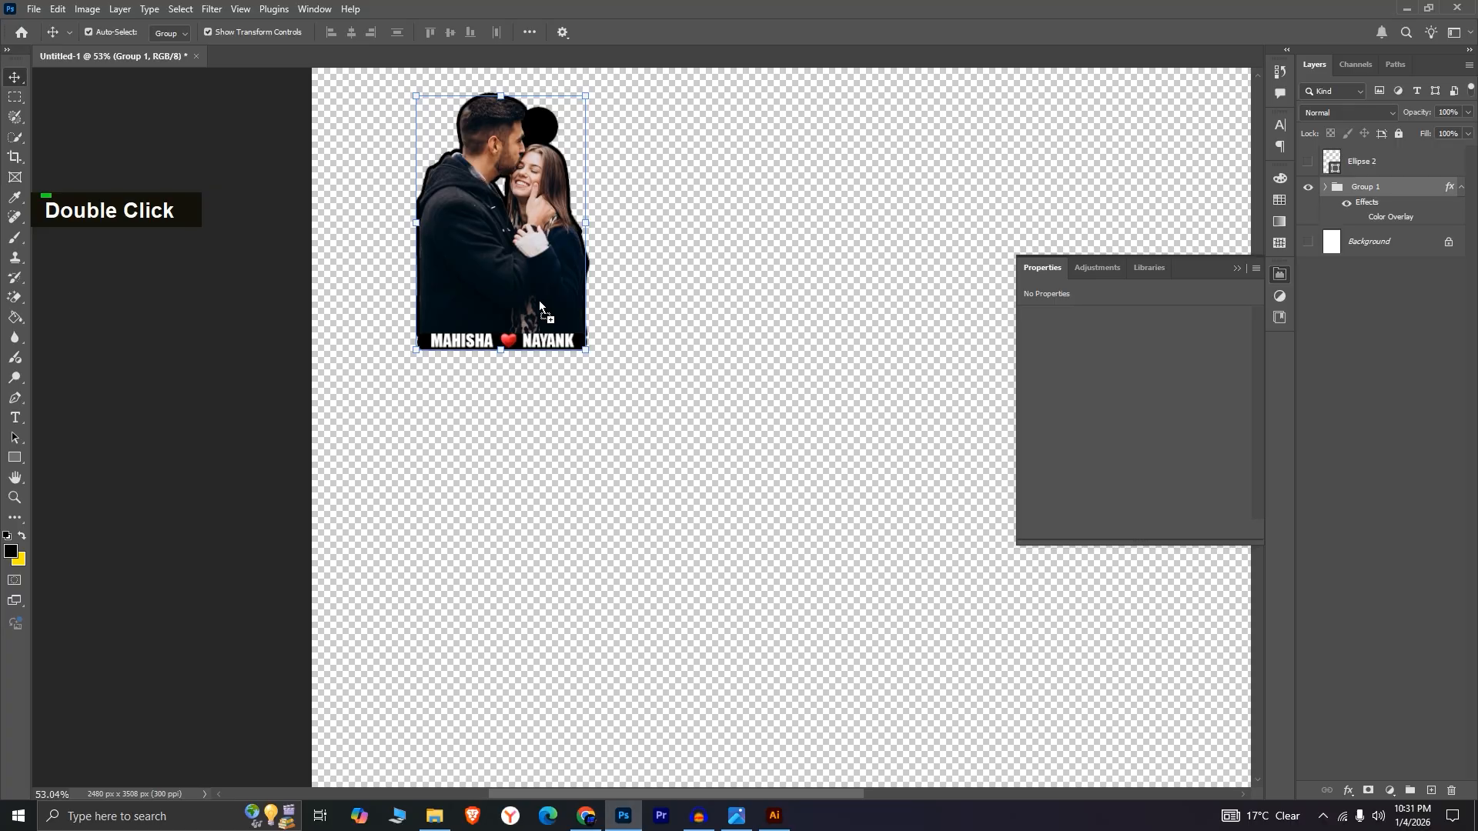
left_click_drag(477, 155, 476, 154)
scroll(476, 154, "up", 3, "alt")
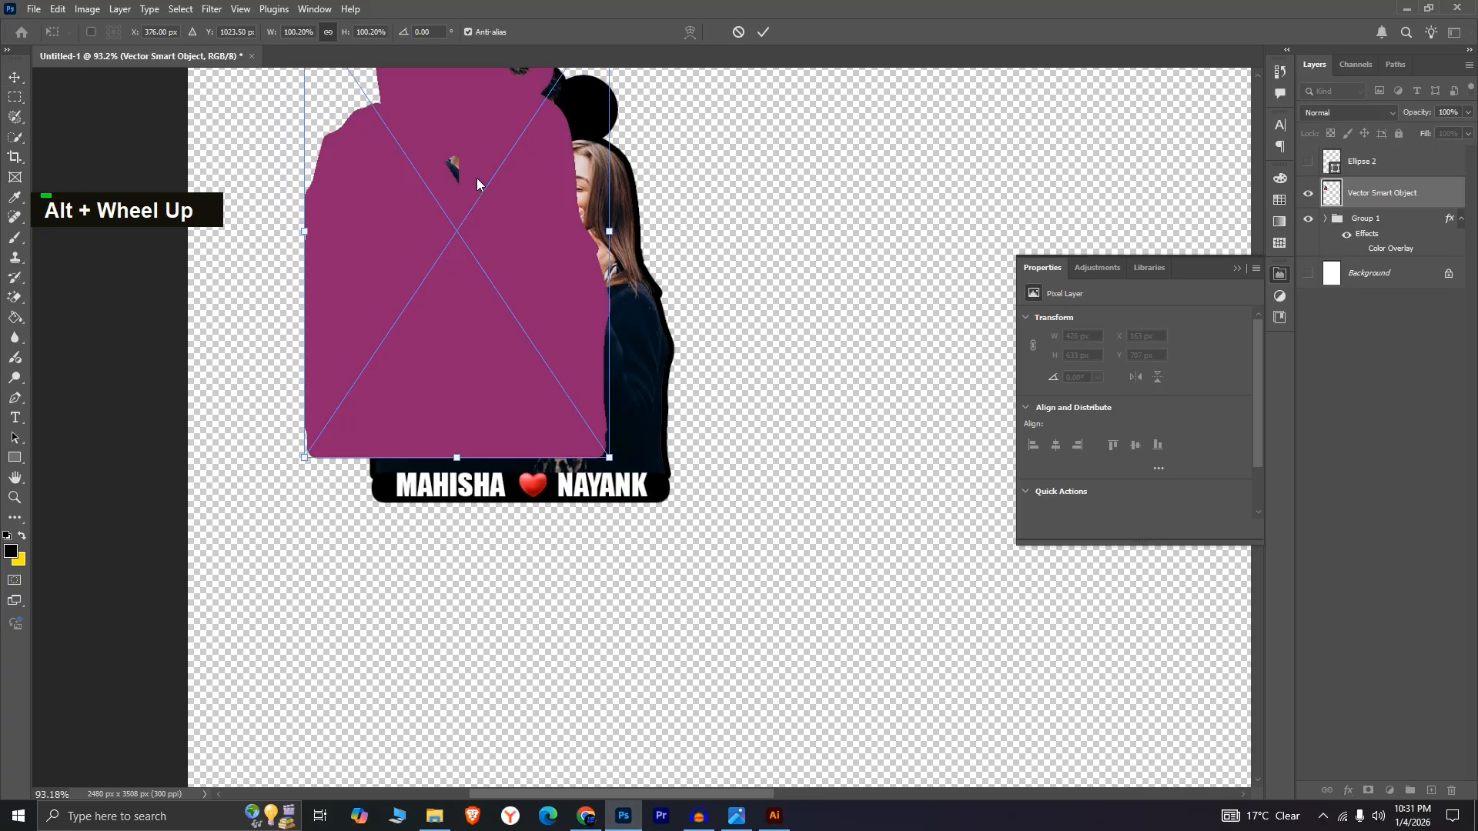
left_click_drag(456, 223, 588, 405)
key("space")
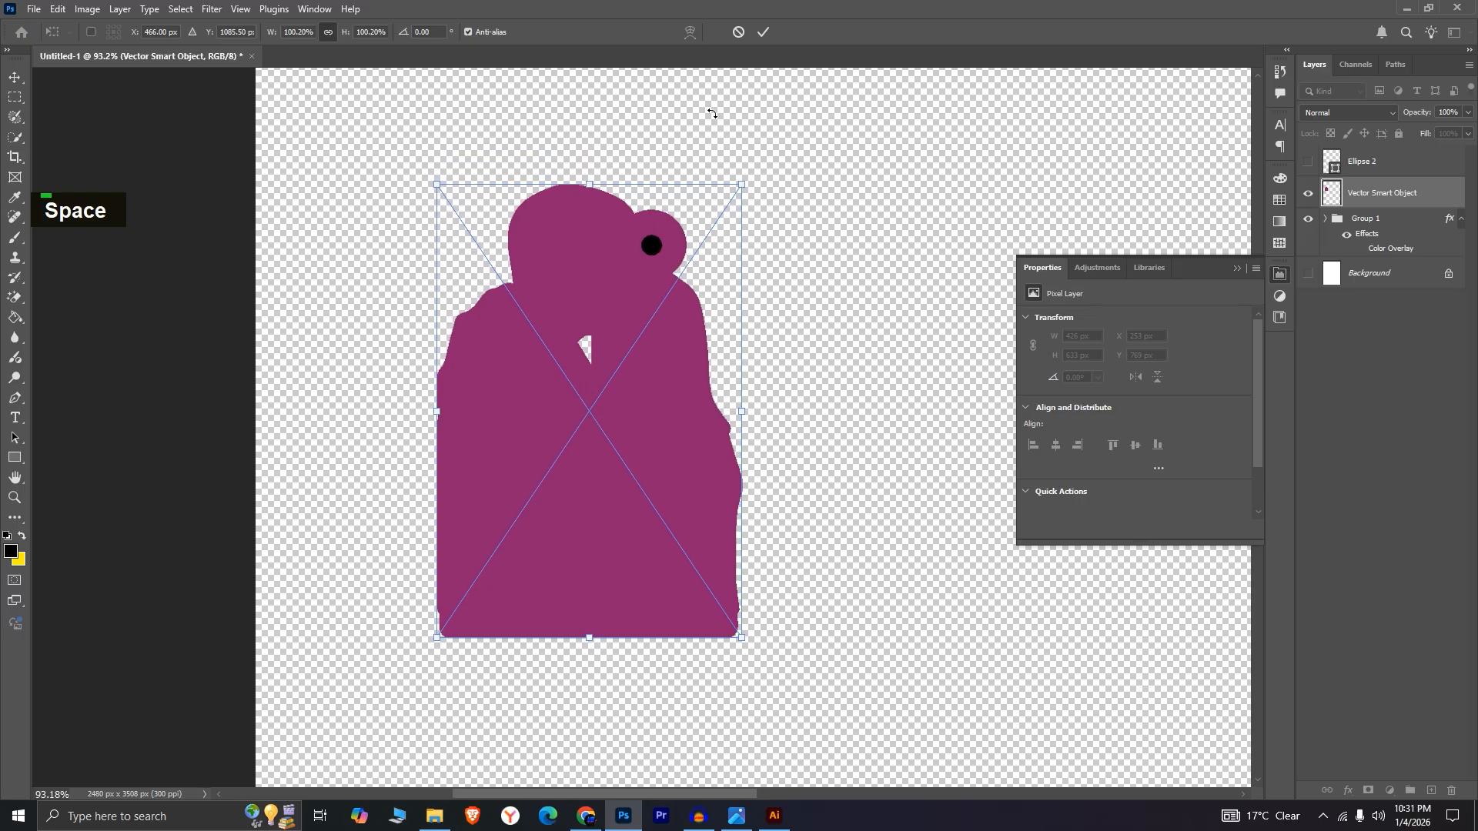
left_click(762, 33)
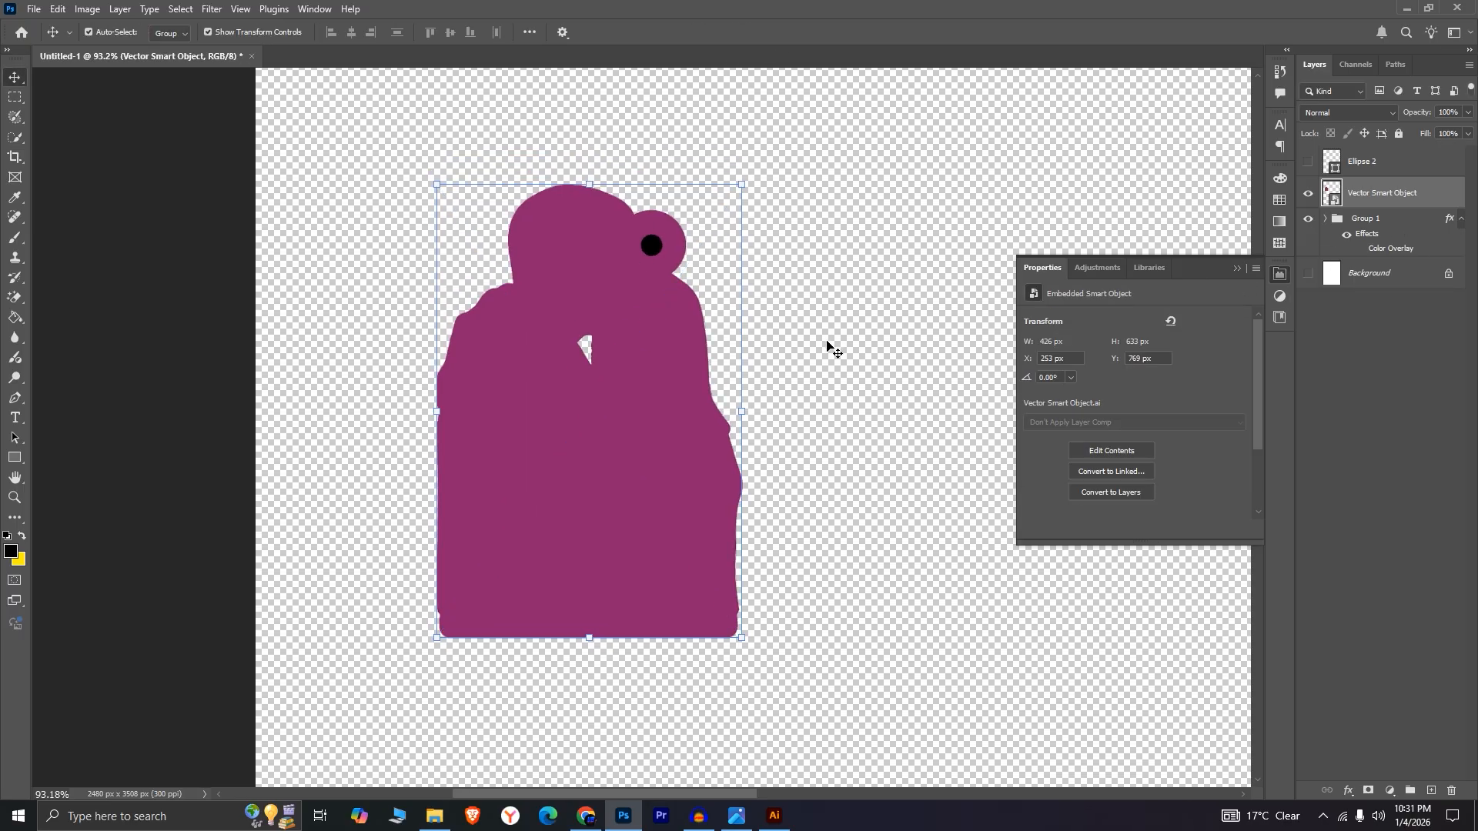
- Add a 9 px black outside Stroke to Group 1 so the artwork extends past the silhouette
left_click(1326, 219)
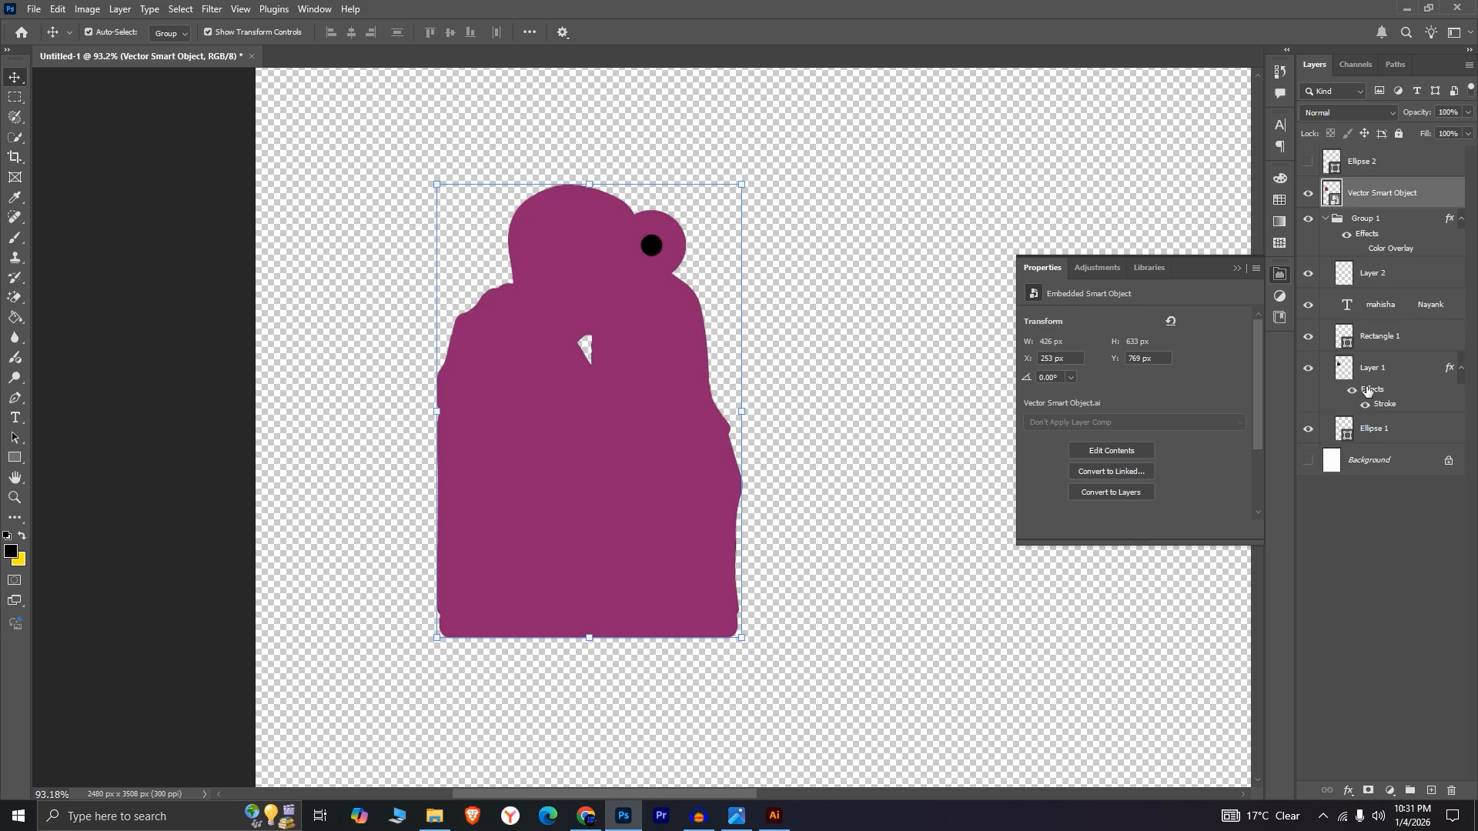
right_click(1372, 219)
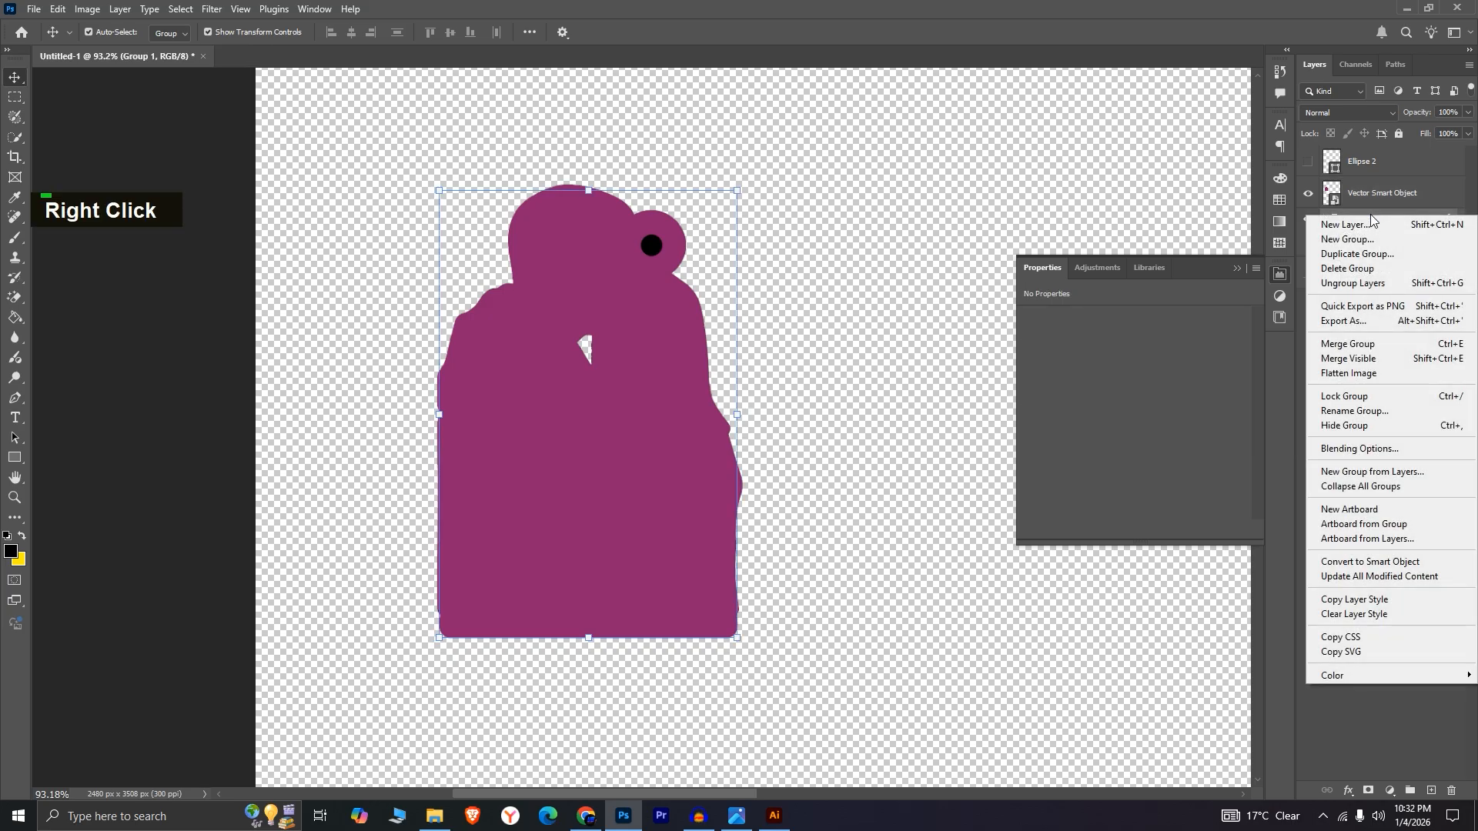
left_click(1359, 449)
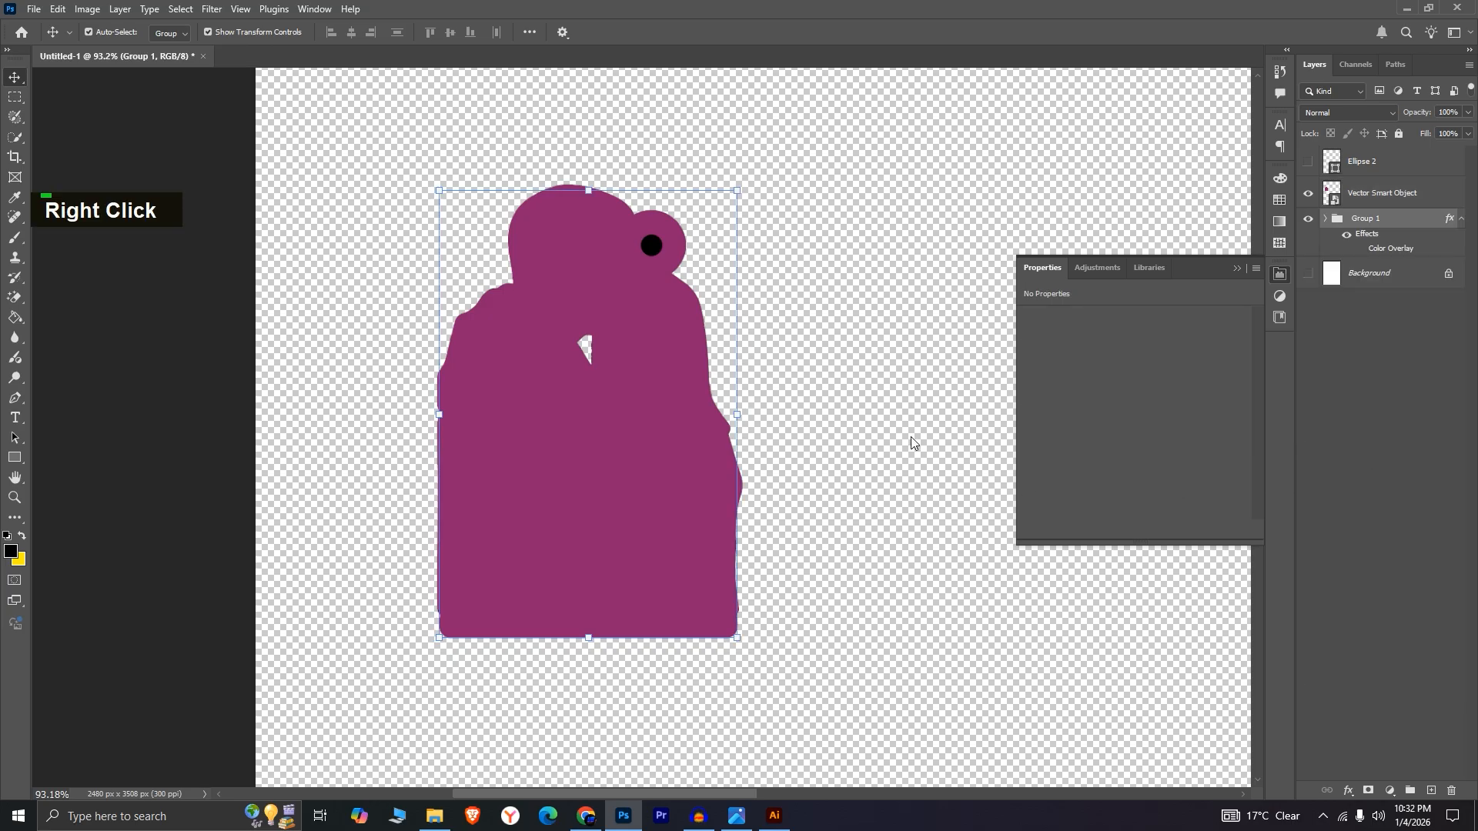
left_click(934, 497)
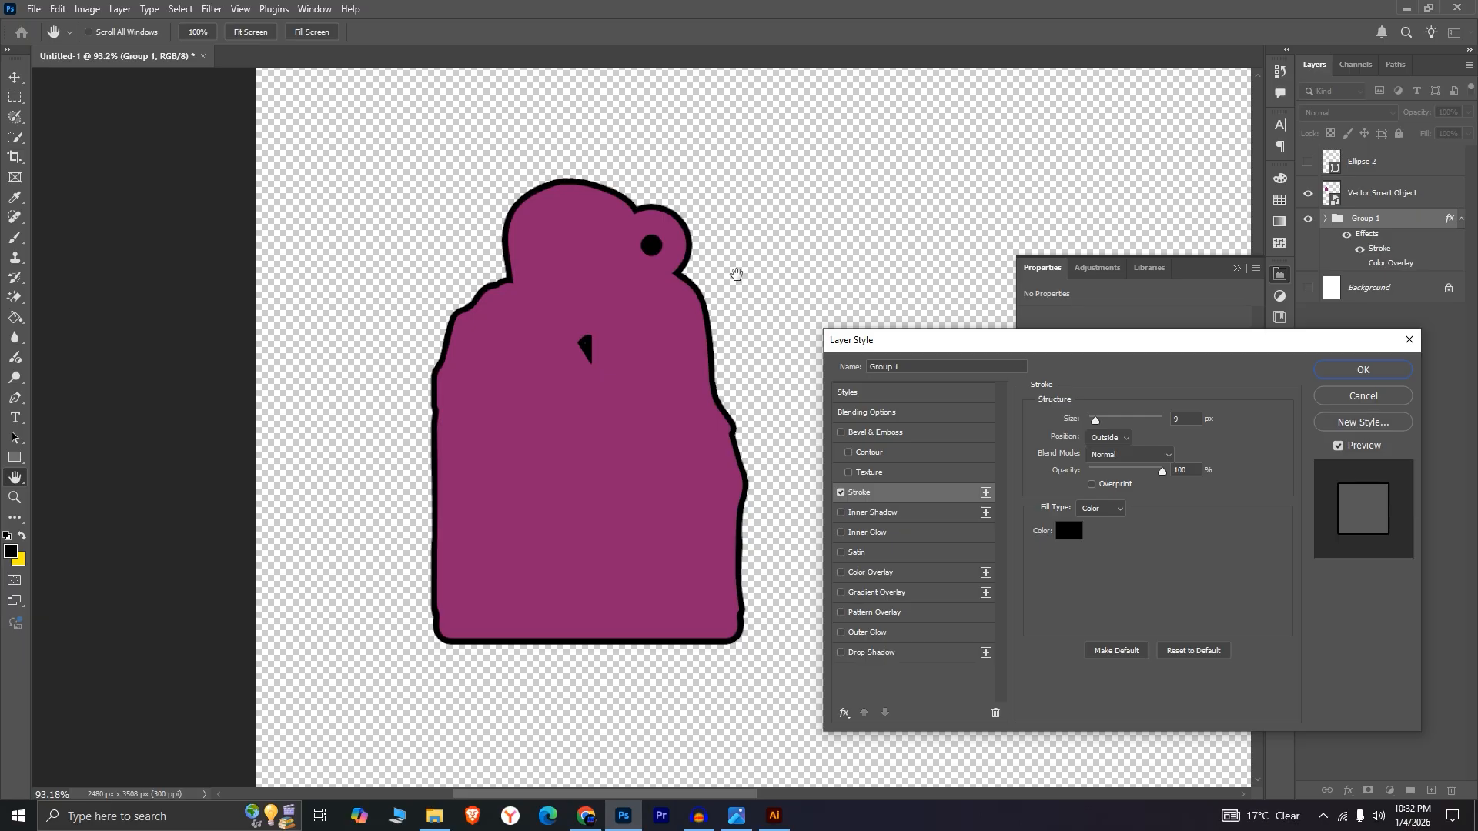
left_click(1345, 370)
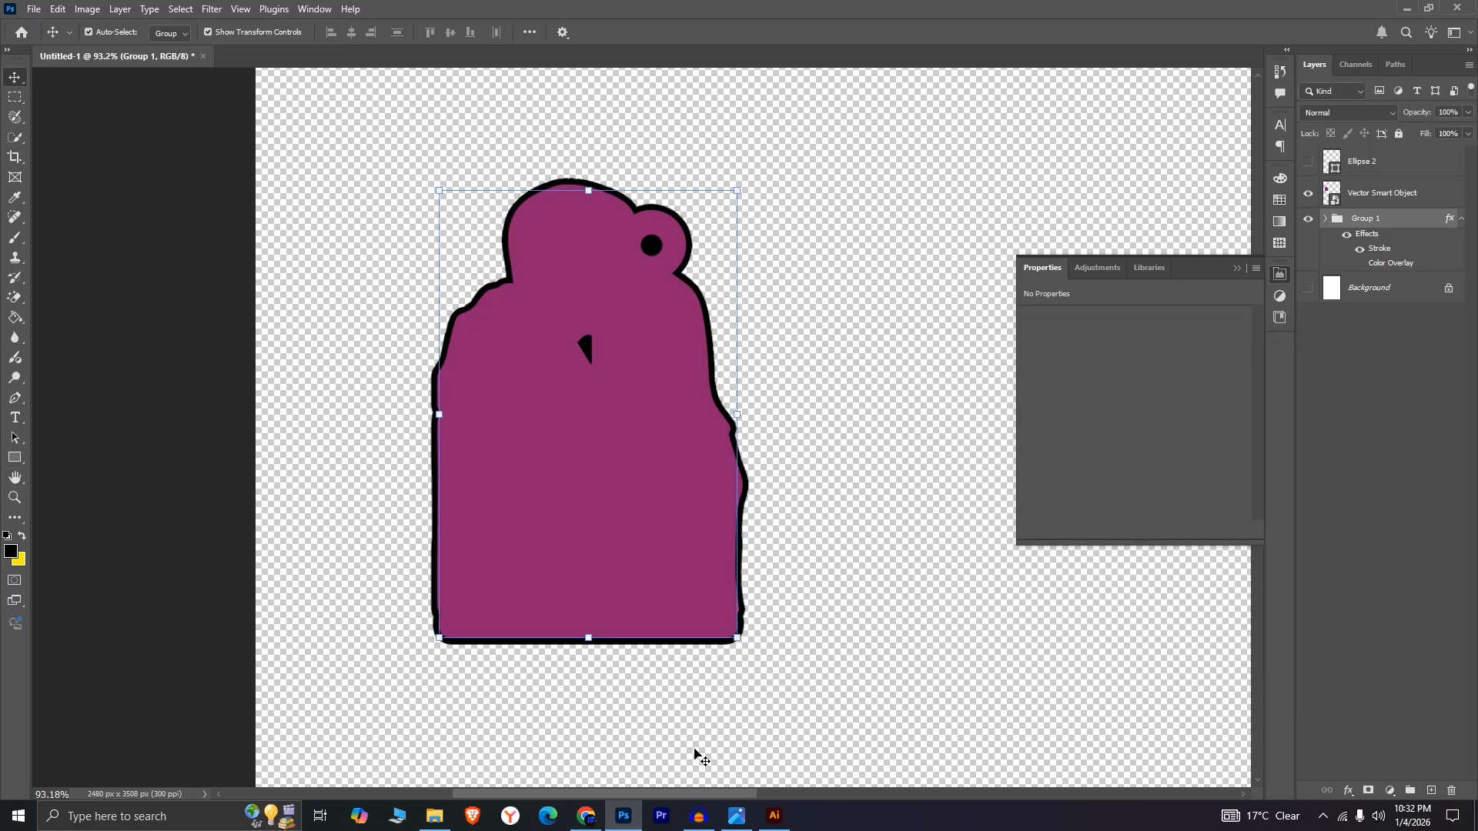
left_click(735, 816)
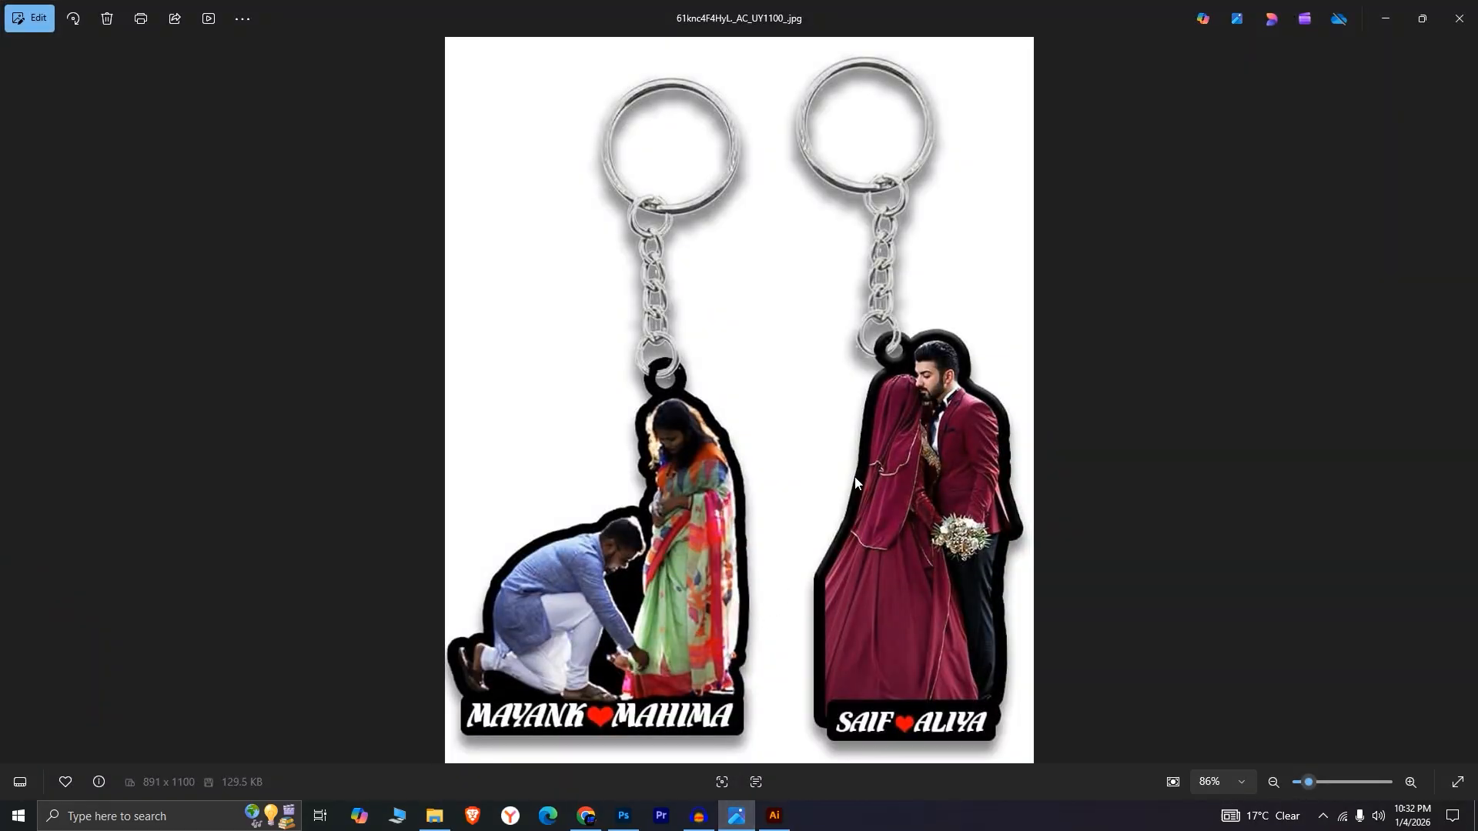
left_click(774, 816)
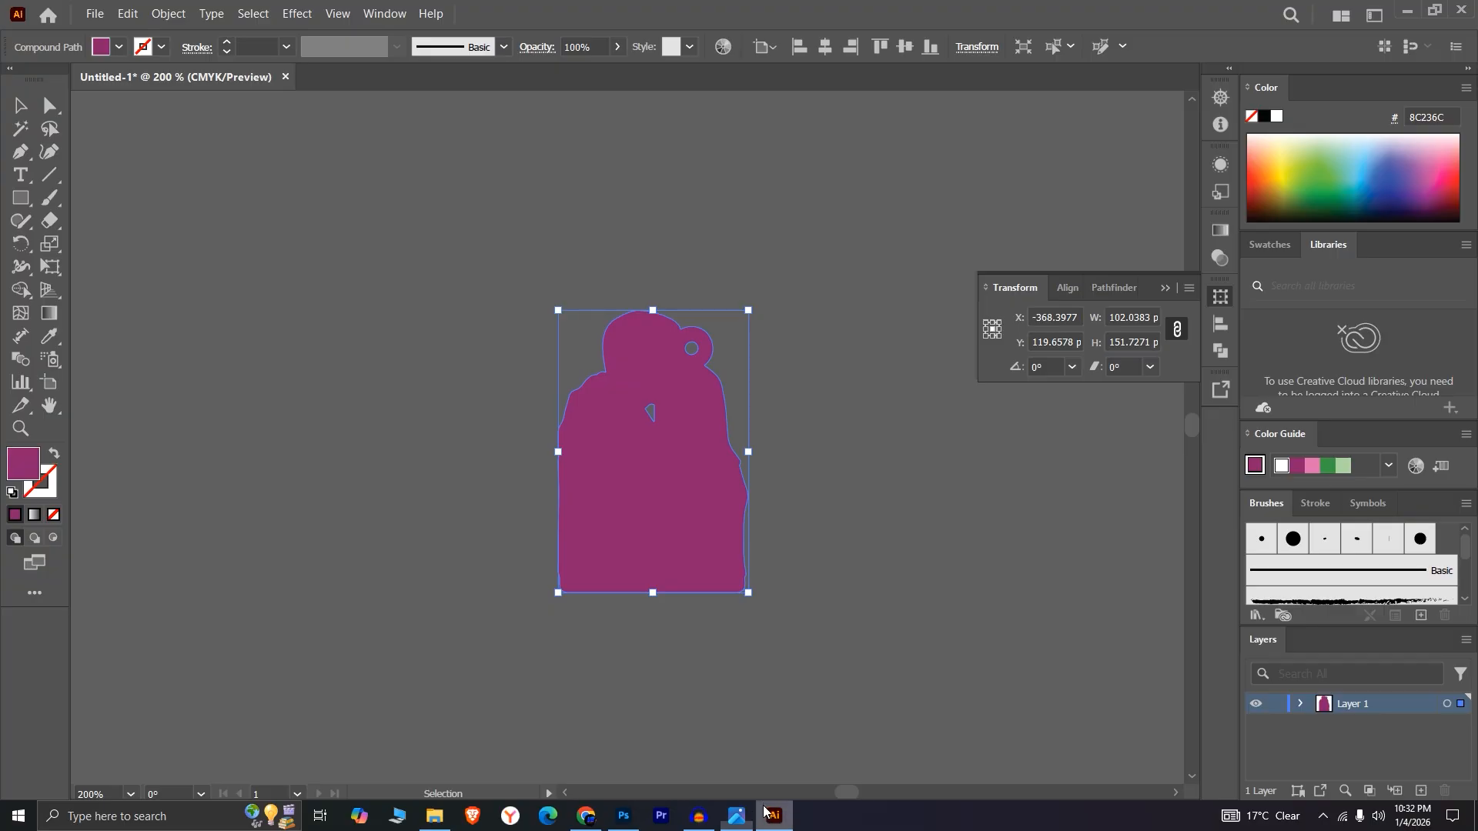
left_click(623, 814)
left_click(802, 590)
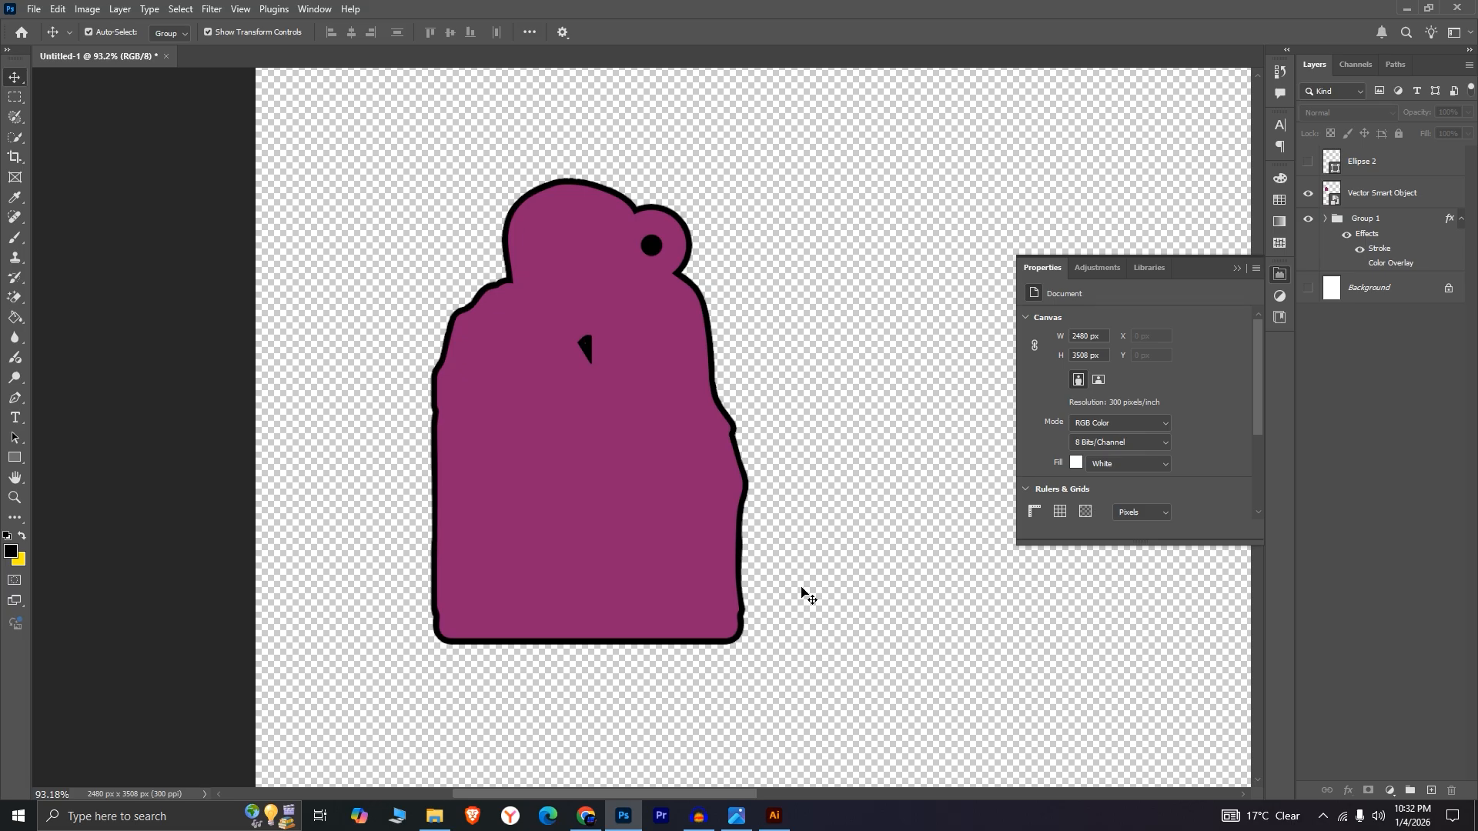
- Hide the Vector Smart Object layer and move the keyring group into the canvas's upper-left corner
left_click(1308, 193)
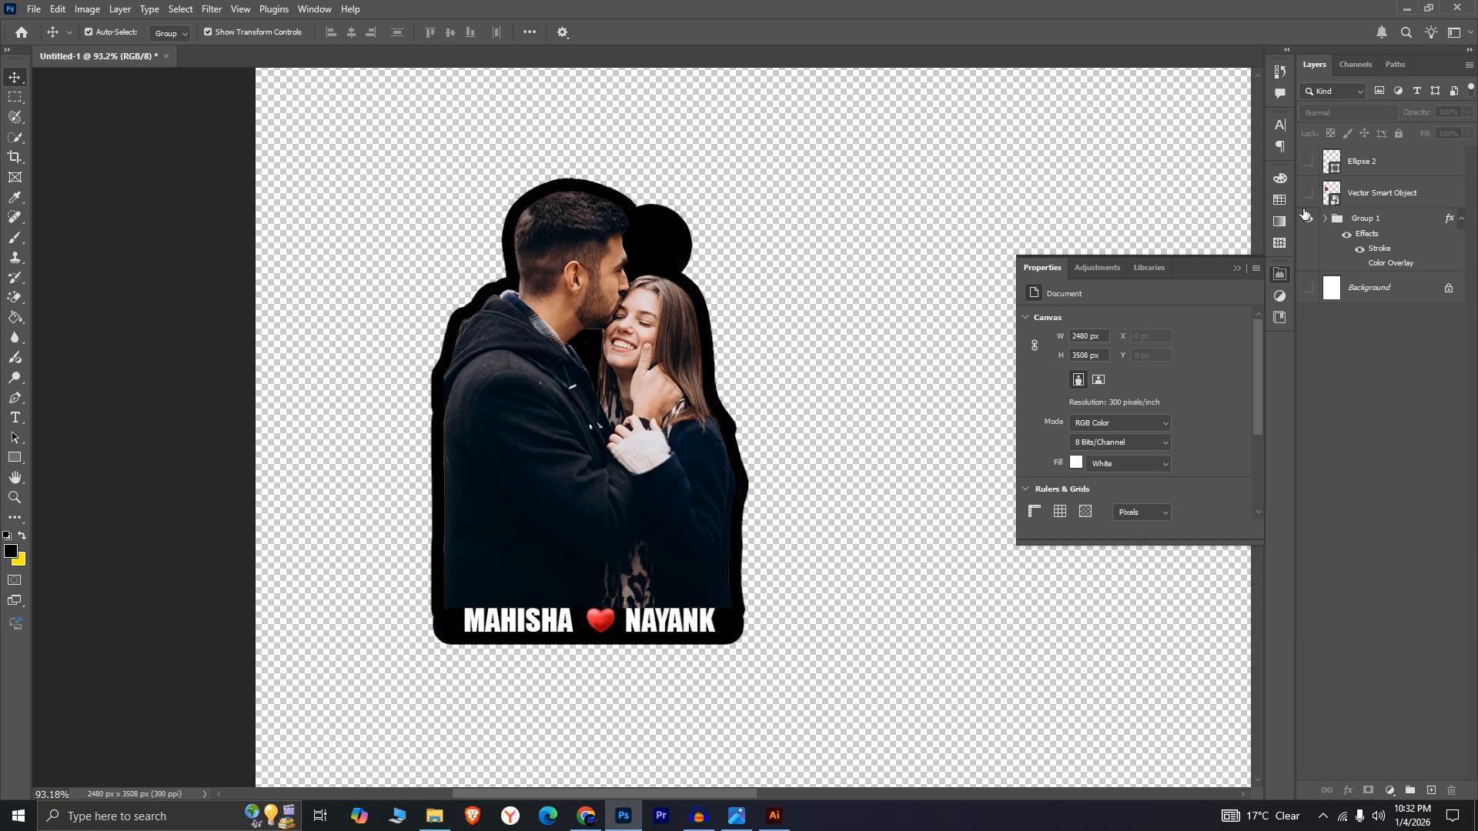
scroll(677, 446, "down", 3, "alt")
left_click(678, 446, "ctrl")
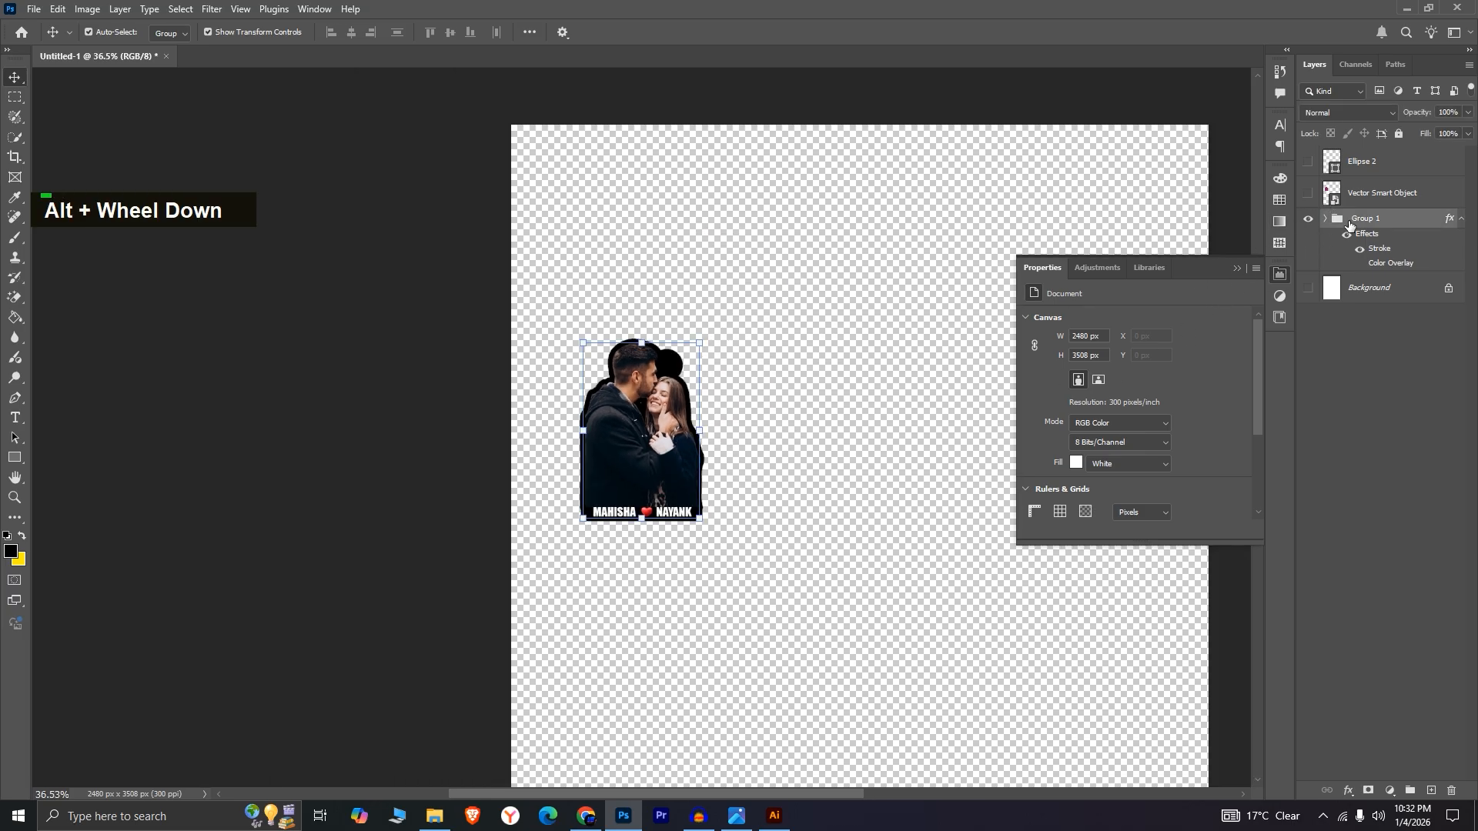
left_click_drag(620, 436, 572, 237)
left_click(730, 342, "ctrl")
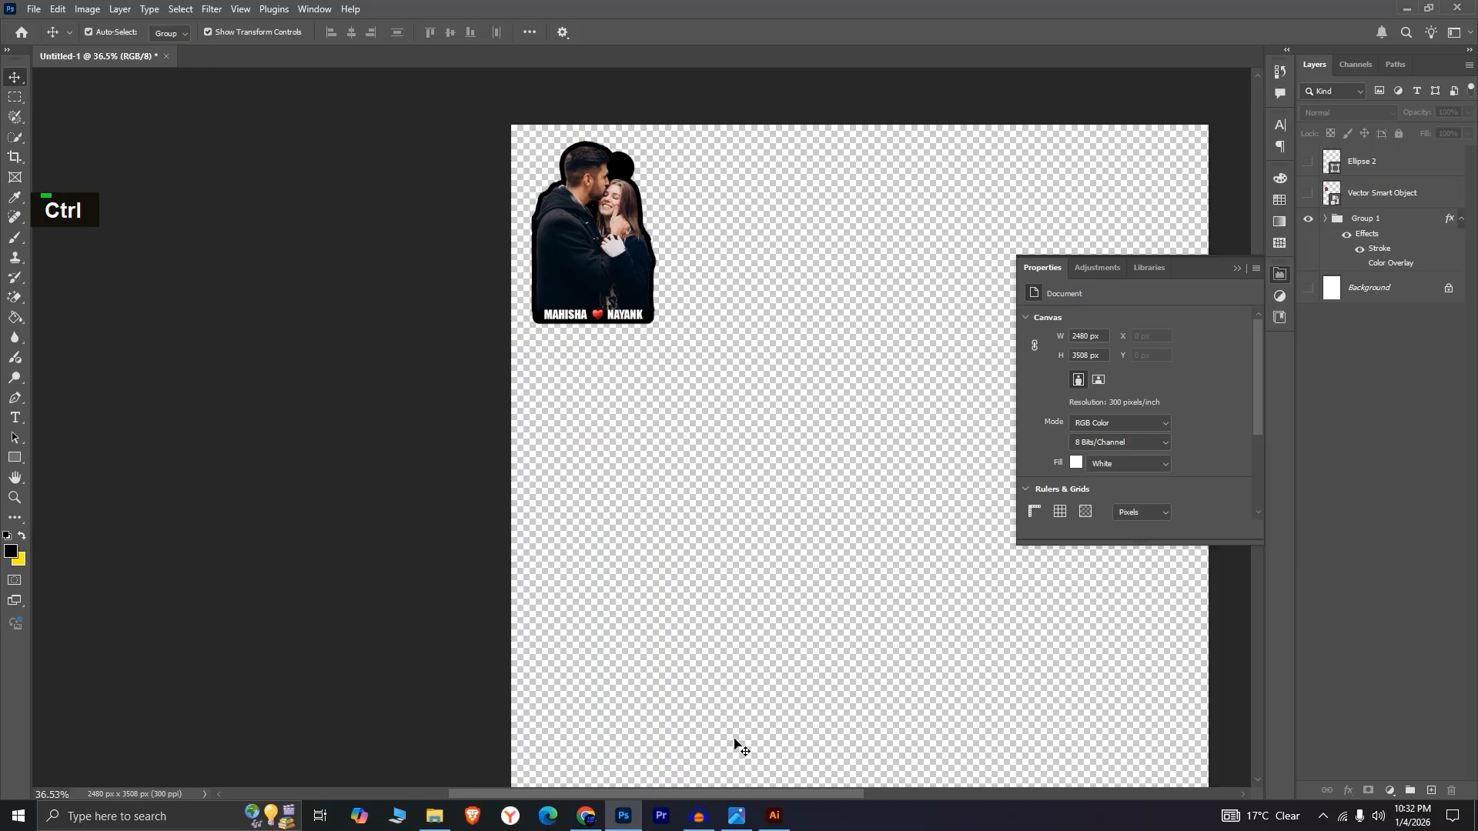
- Switch to Illustrator and save a copy of the silhouette document in Downloads as "cutout" in Adobe Illustrator format
left_click(773, 815)
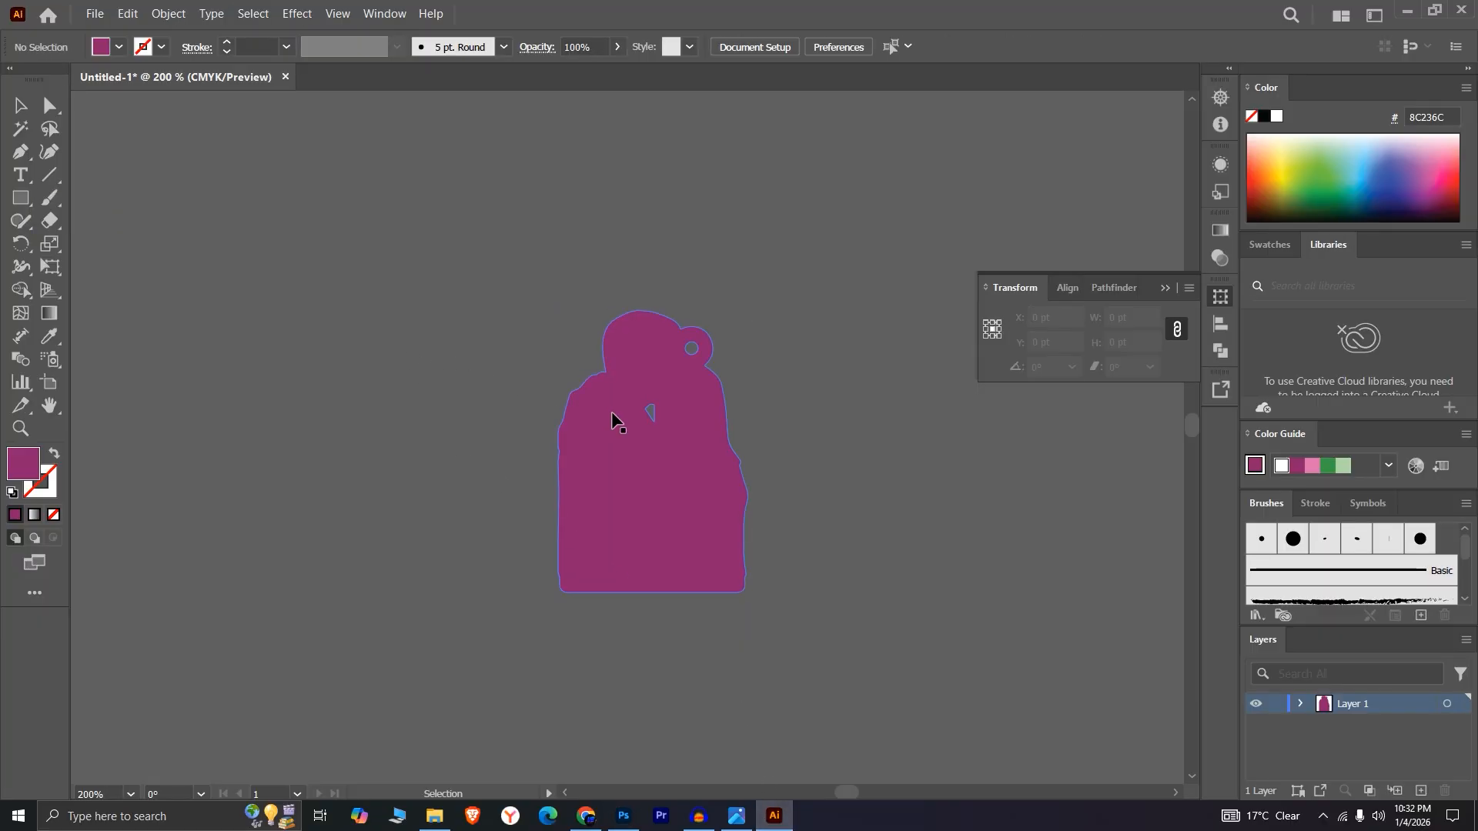
scroll(613, 419, "down", 4, "alt")
left_click(95, 13)
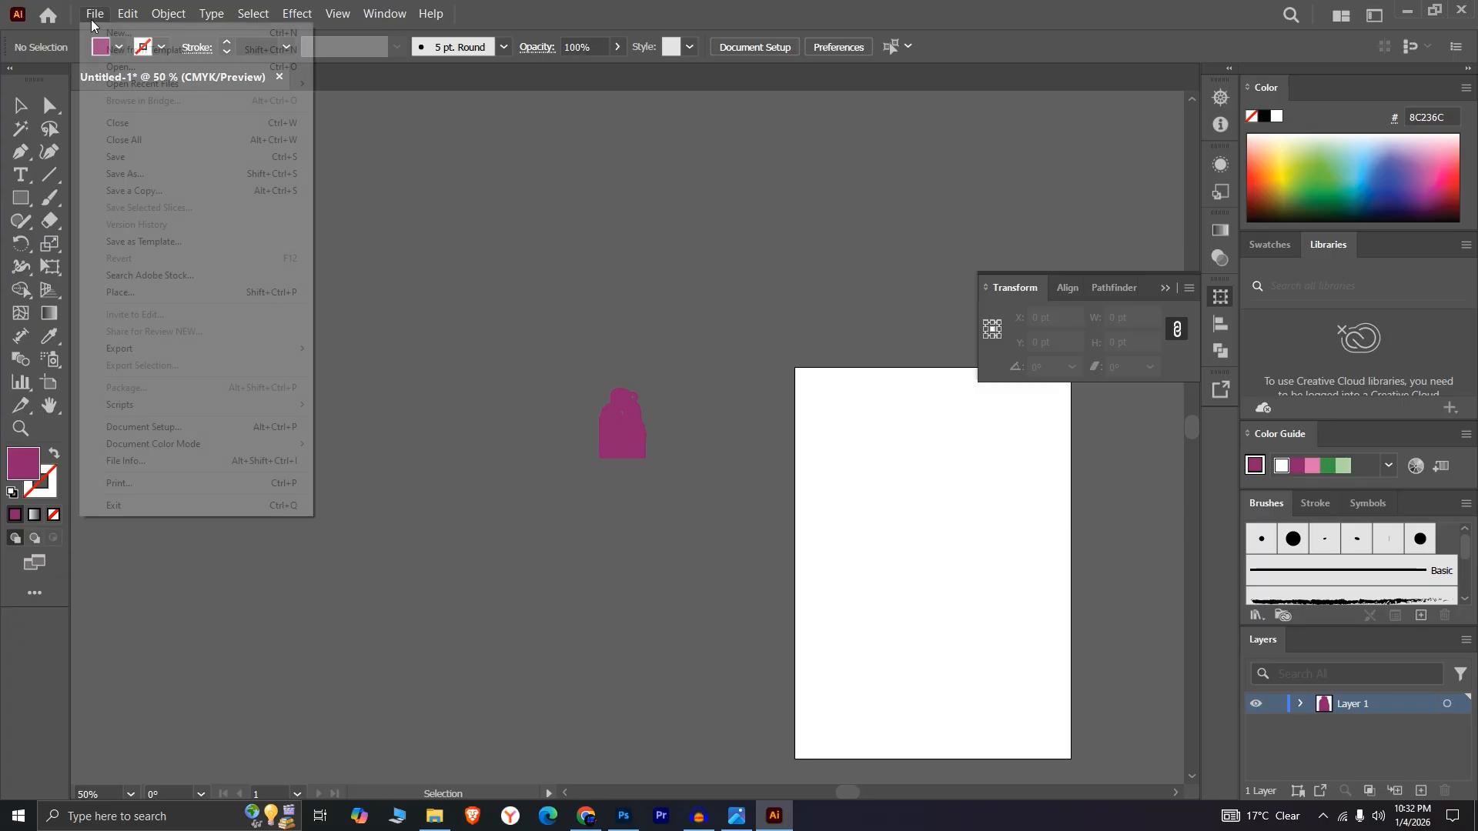
left_click(168, 191)
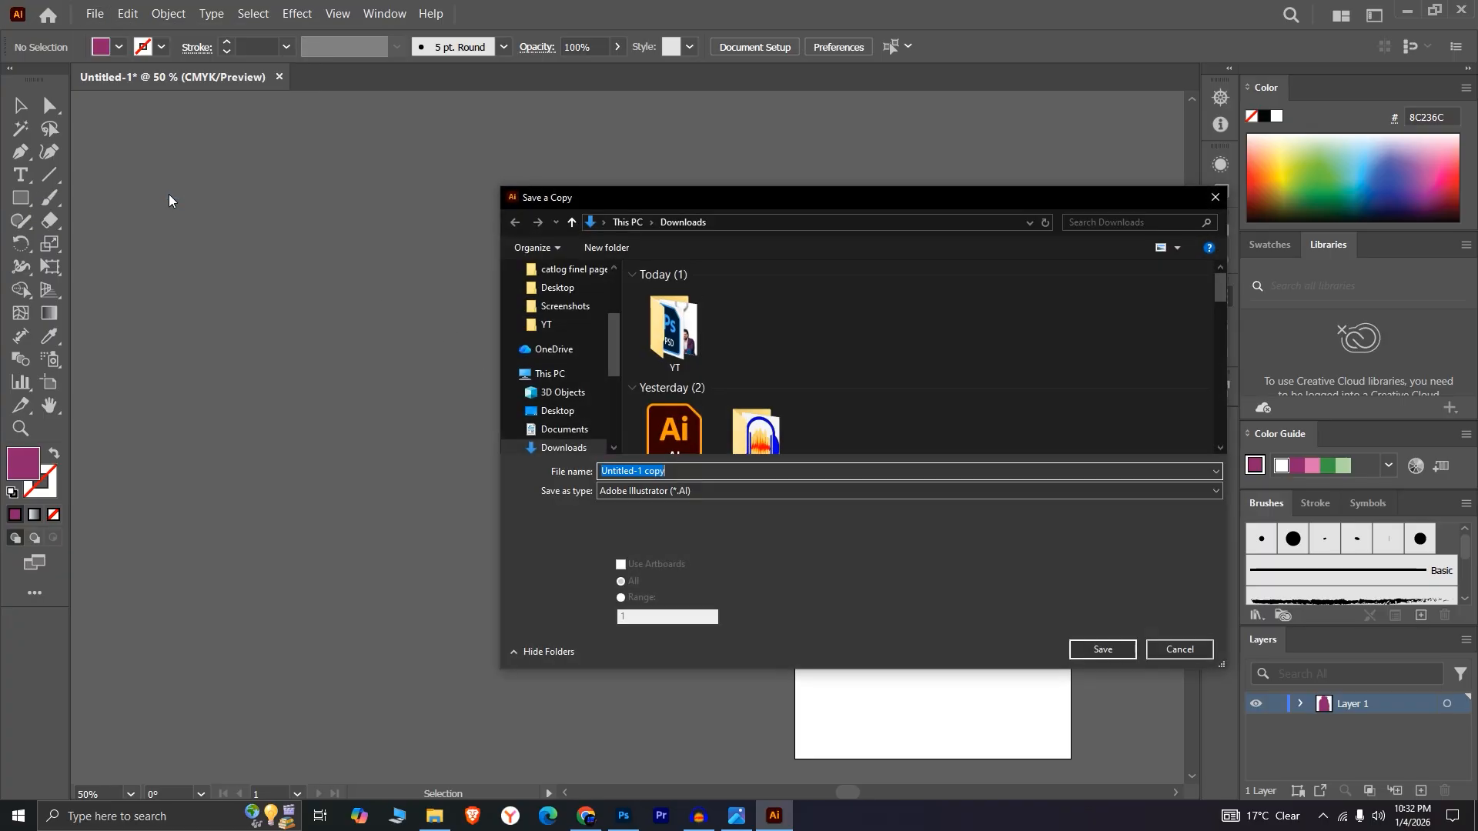
type("cutout")
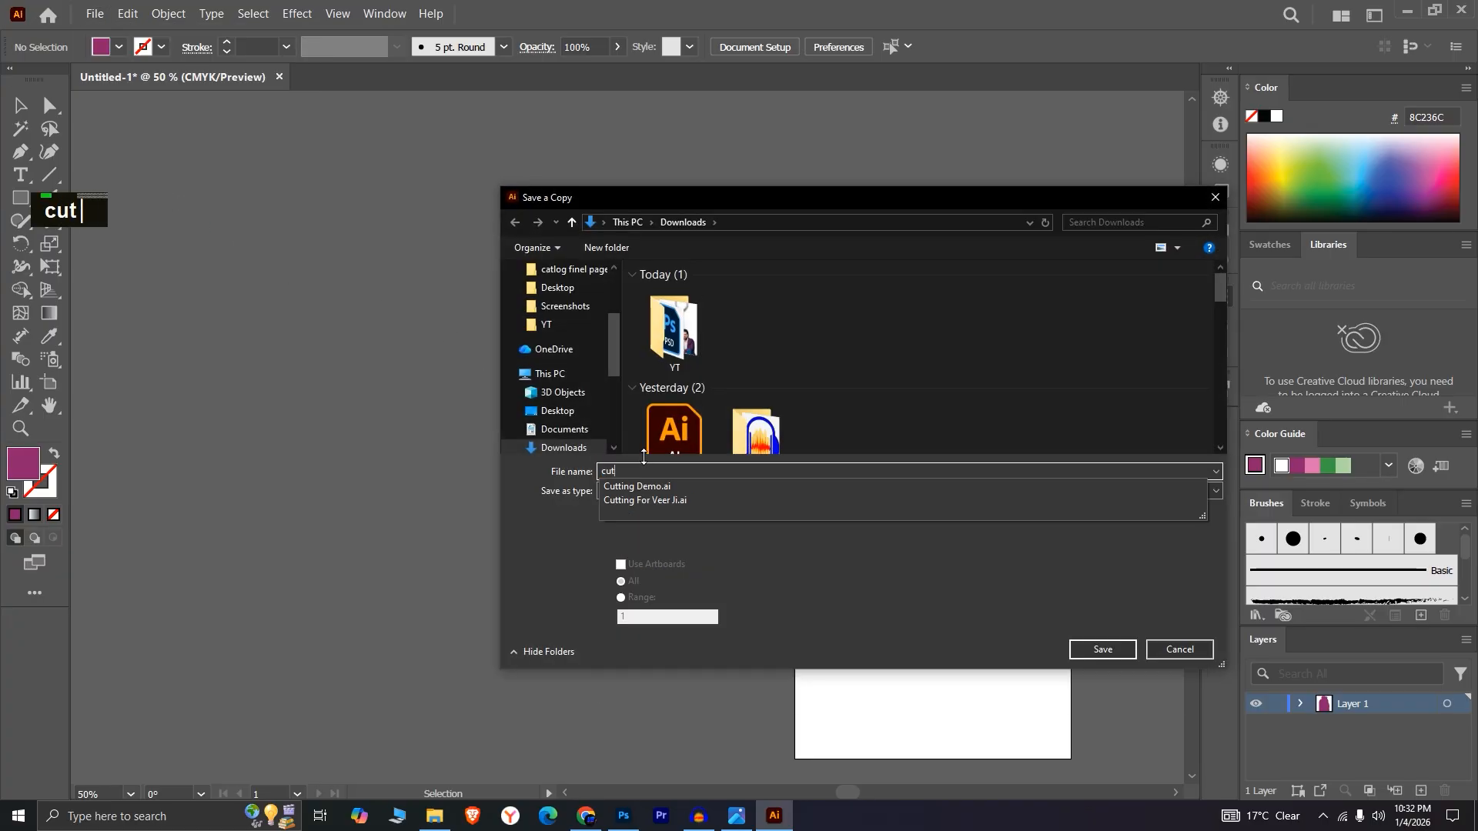
left_click(1119, 653)
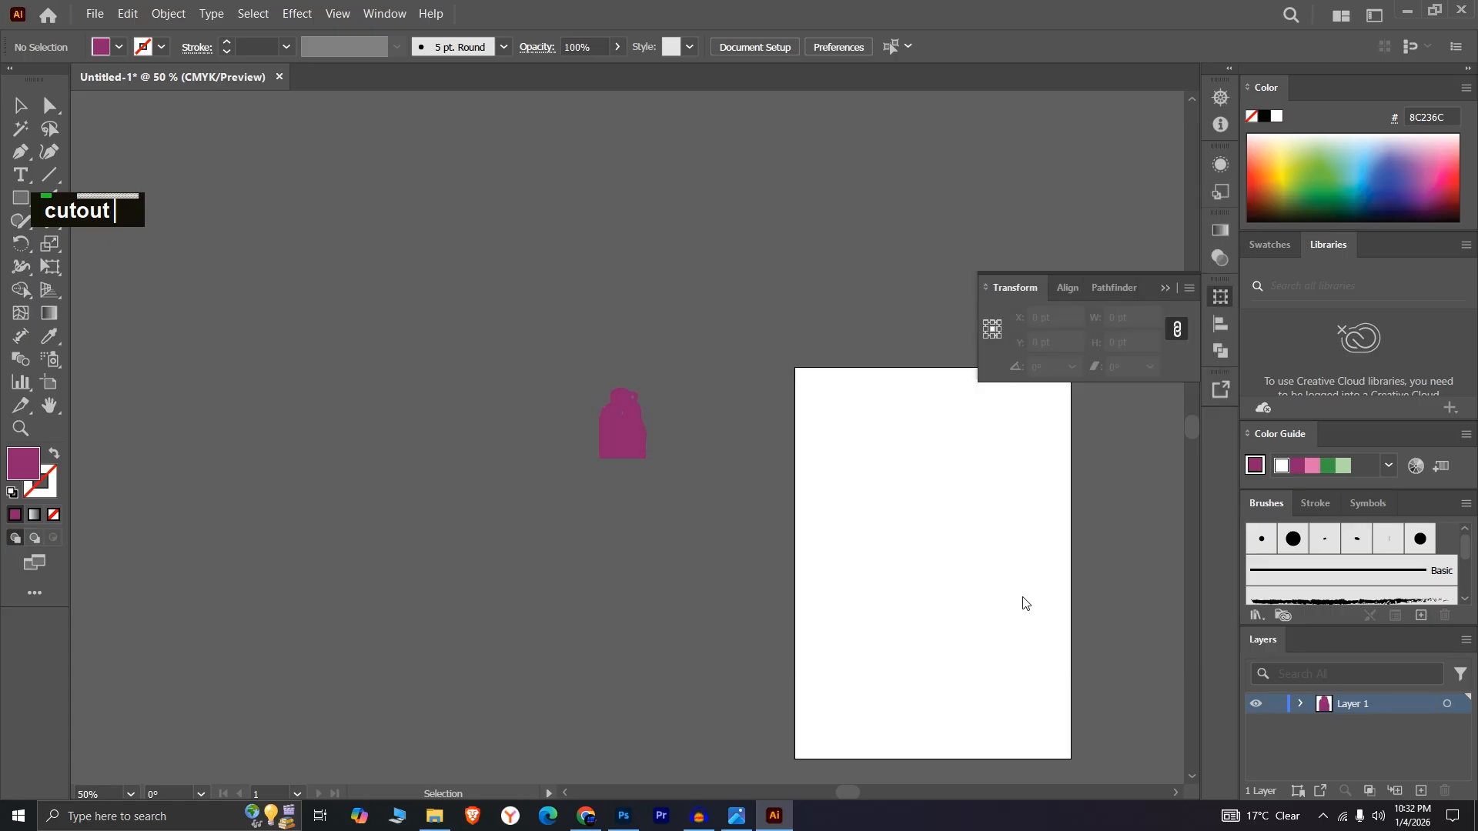
double_click(821, 731)
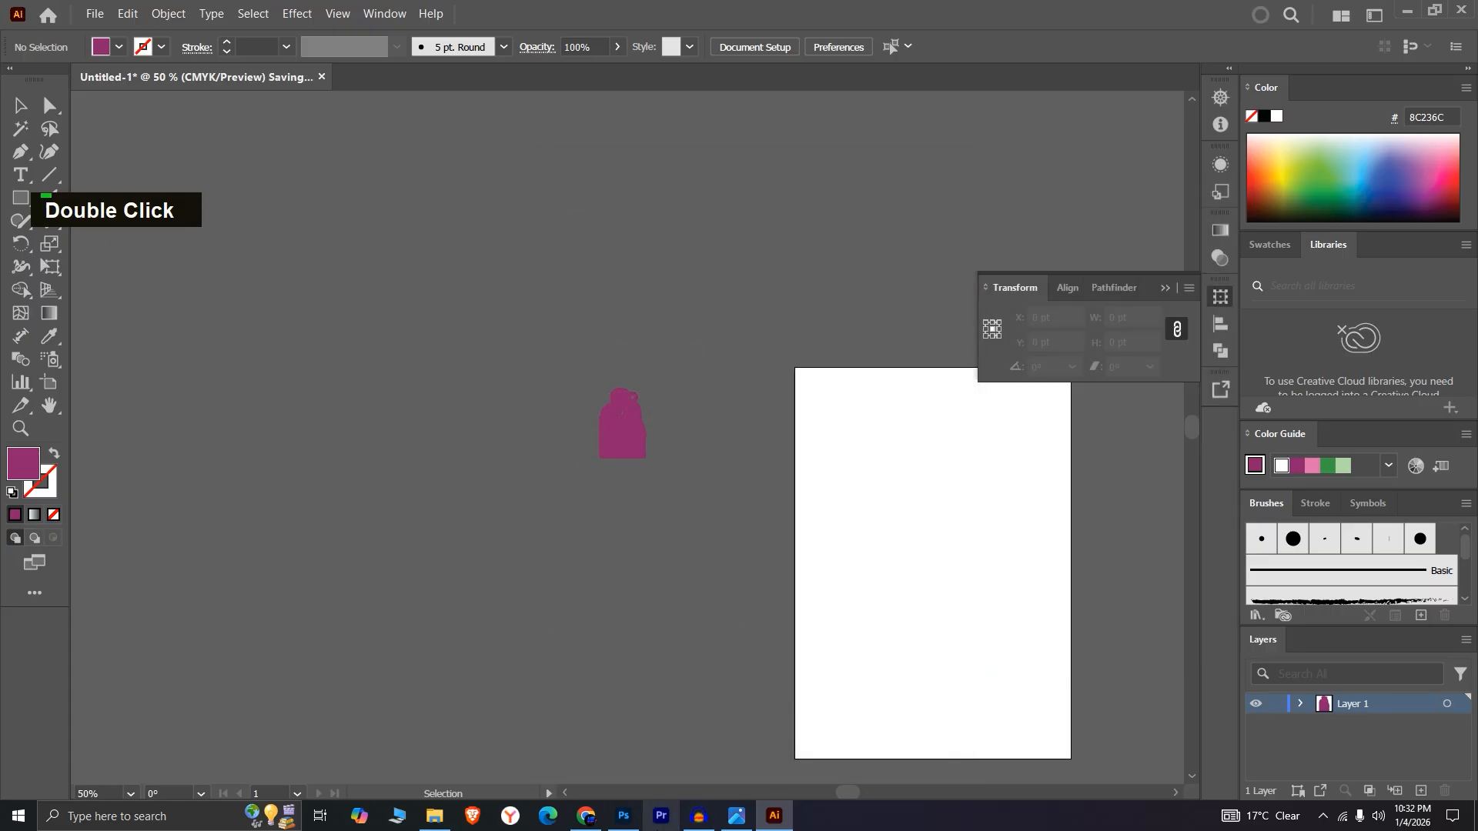
- Minimise the open windows to reach the desktop and launch RDWorks
left_click(1399, 5)
left_click(1399, 5)
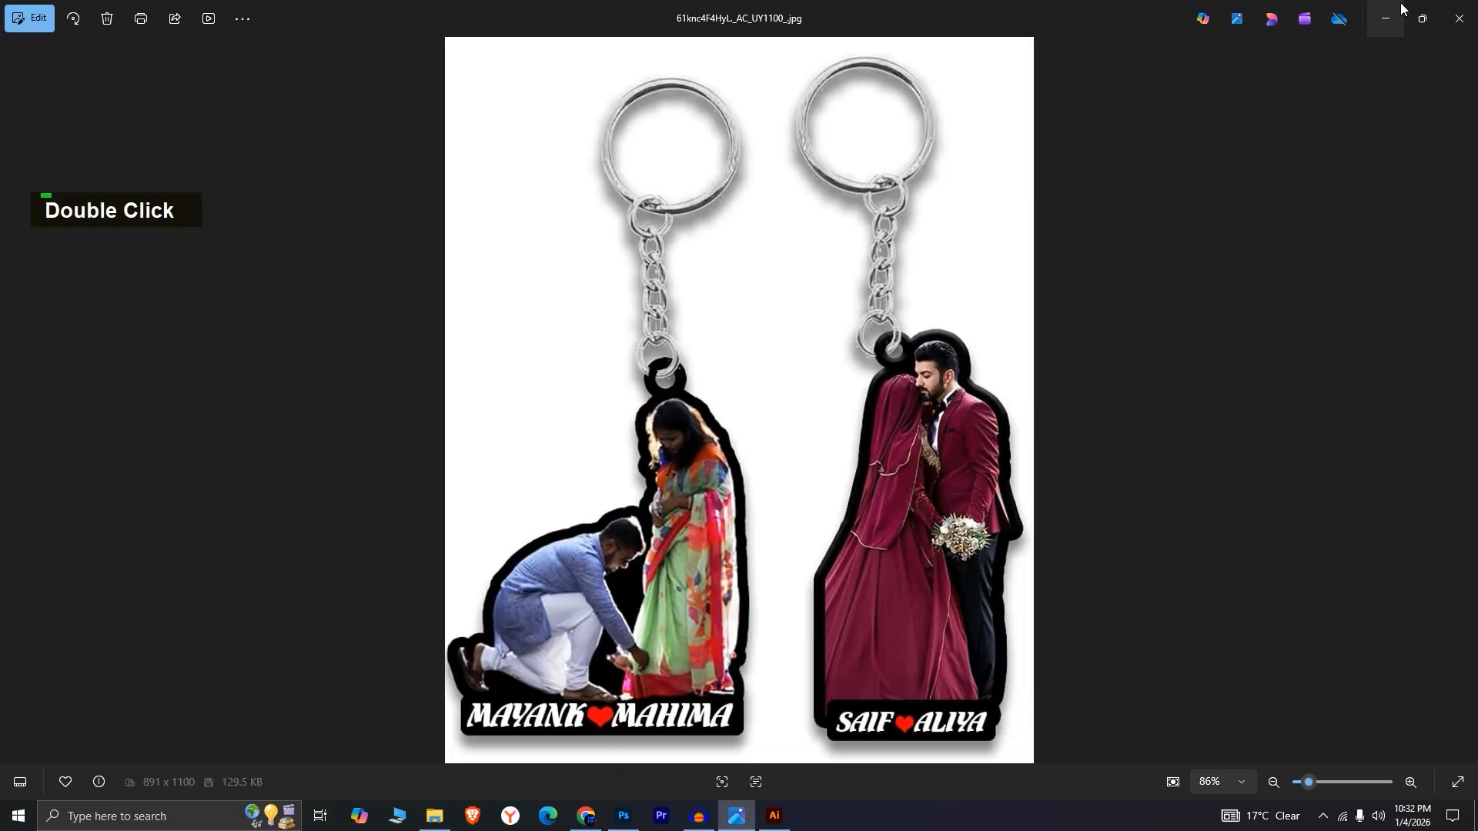
left_click(1400, 4)
left_click(1399, 4)
double_click(450, 140)
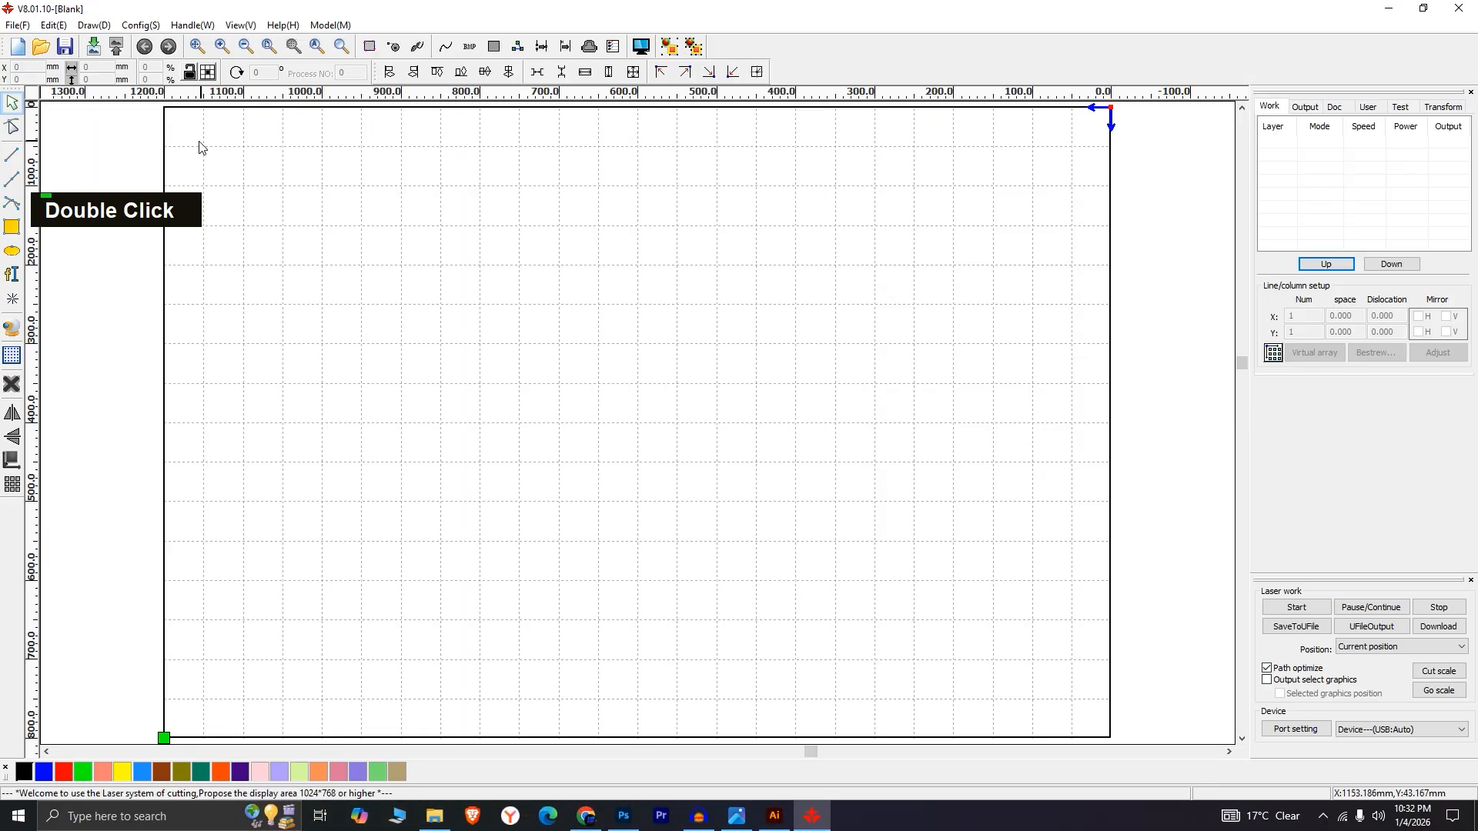
- Try to import the cutout Illustrator file from Downloads into RDWorks
left_click(93, 46)
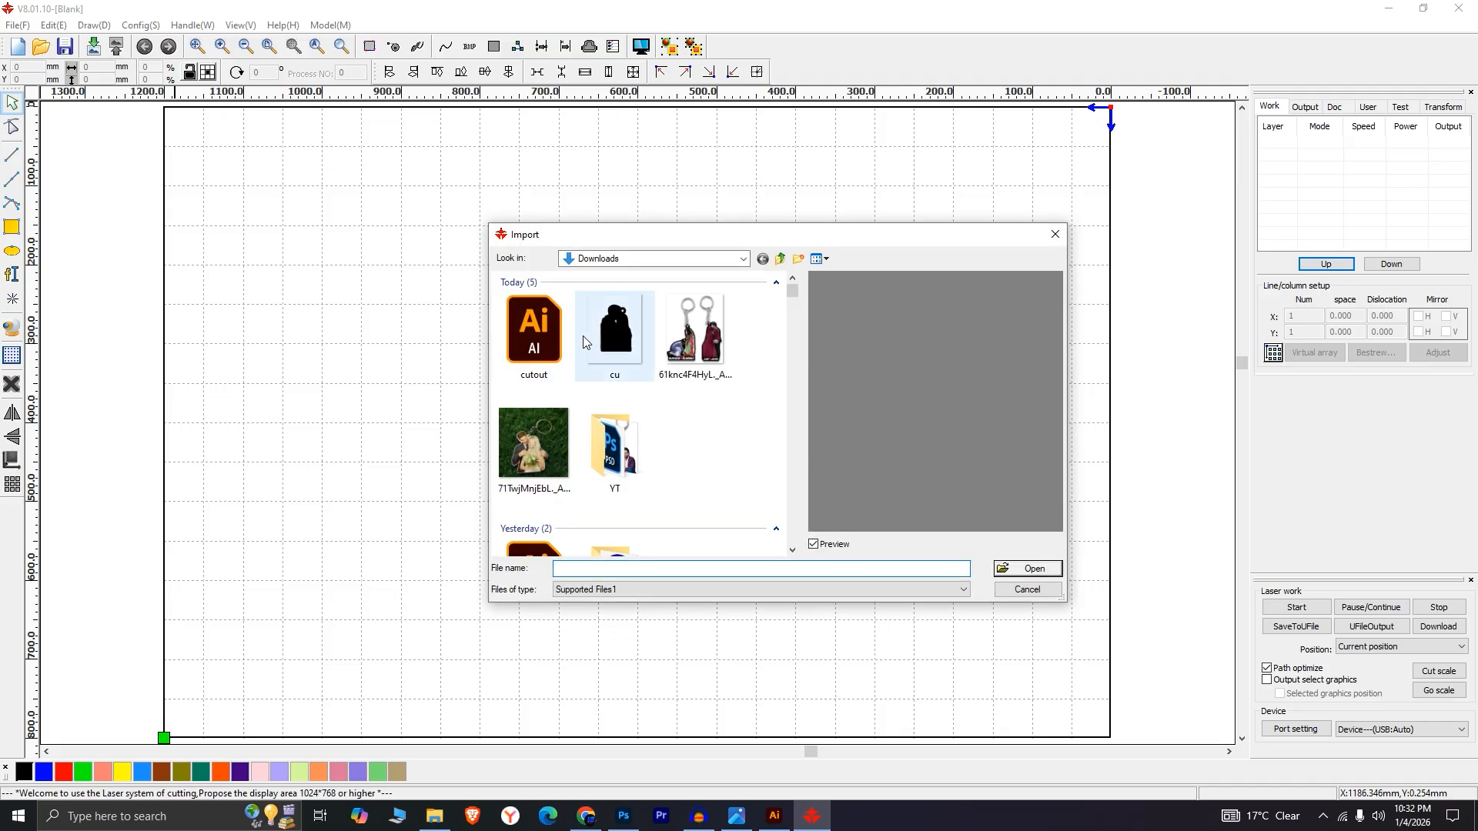
double_click(534, 329)
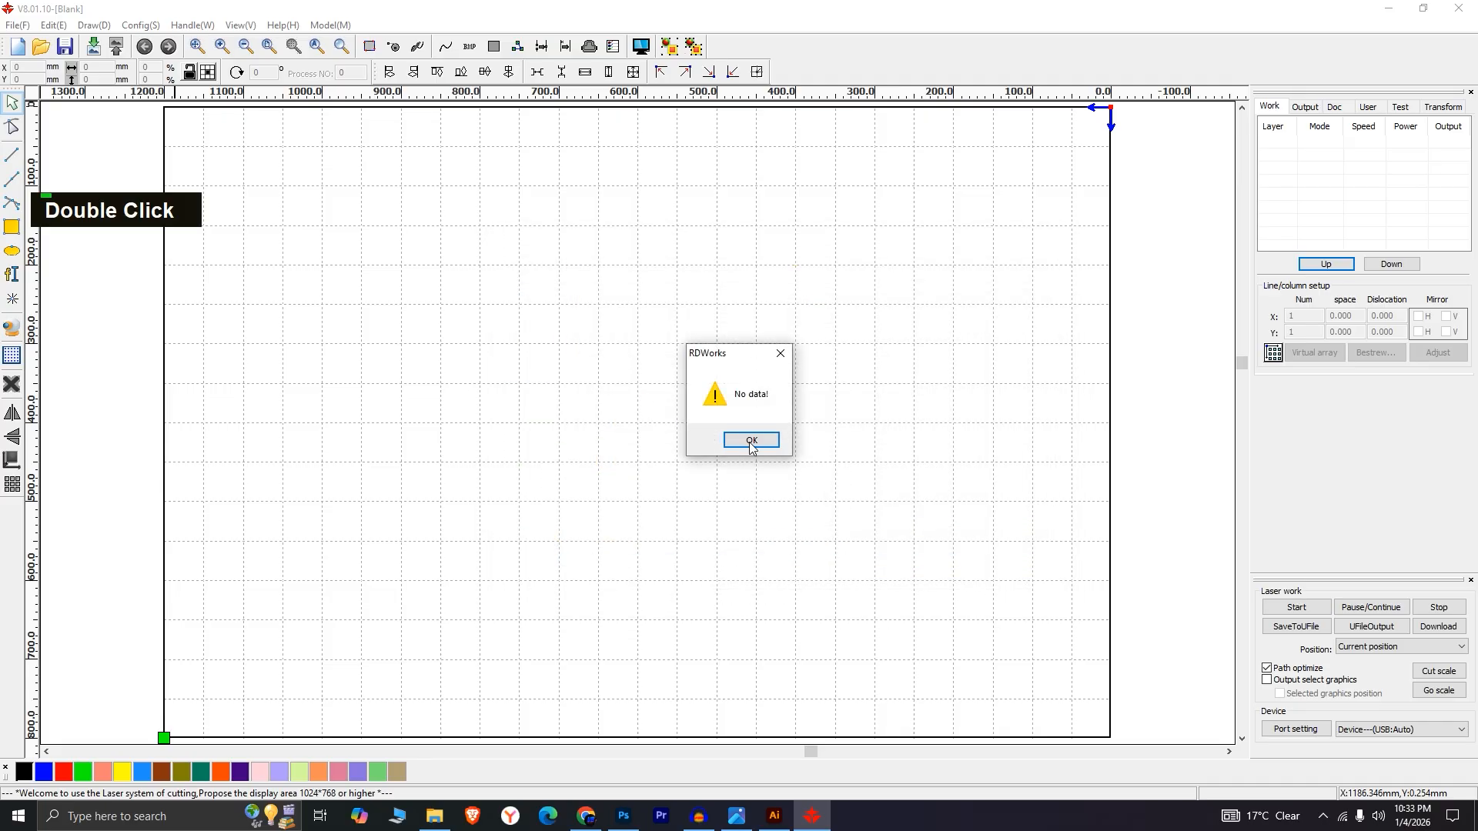
left_click(750, 440)
- Return to Illustrator and save a copy over the existing cutout file, choosing a legacy Illustrator version
left_click(774, 815)
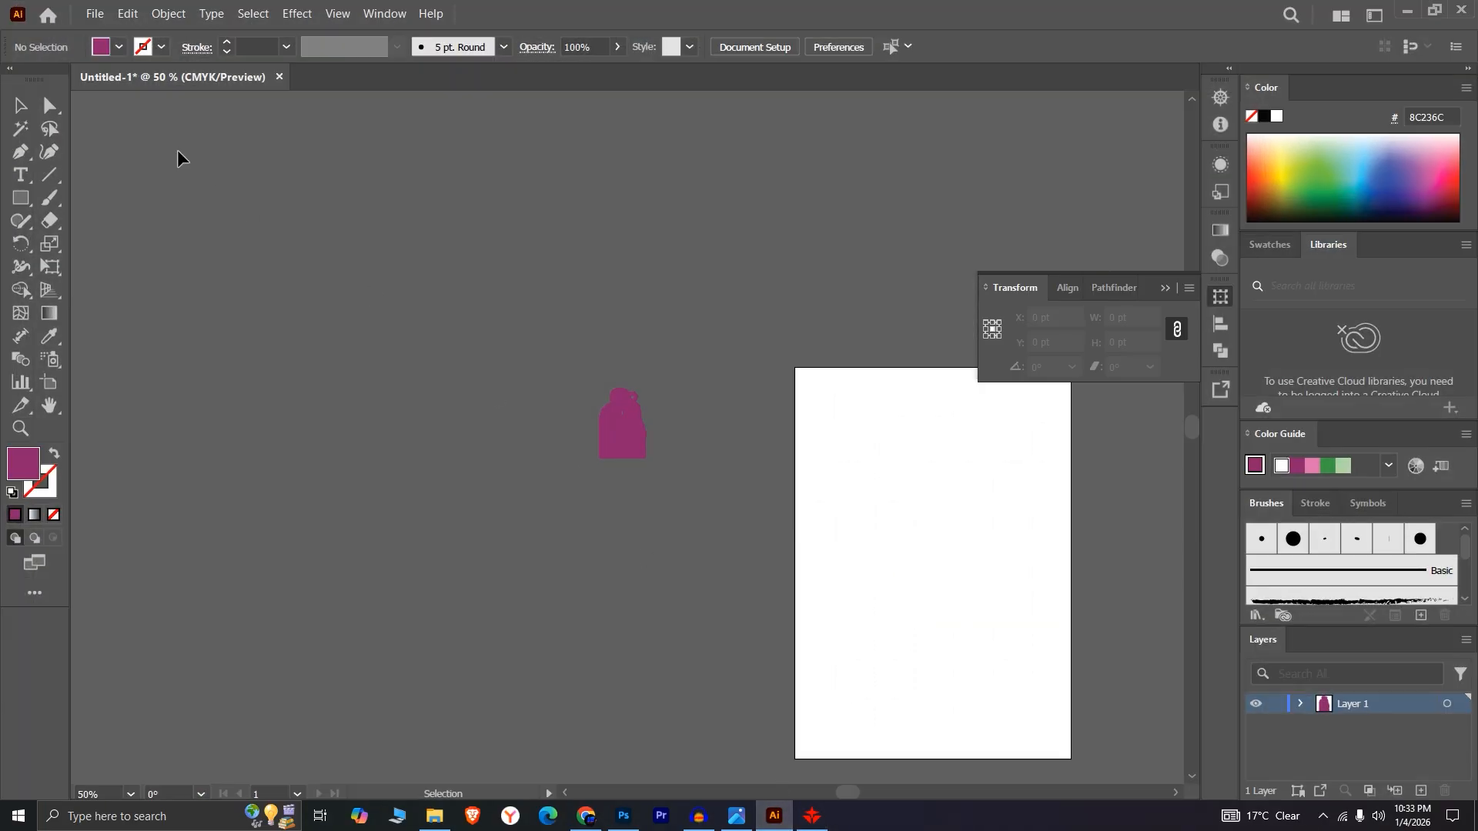
left_click(94, 13)
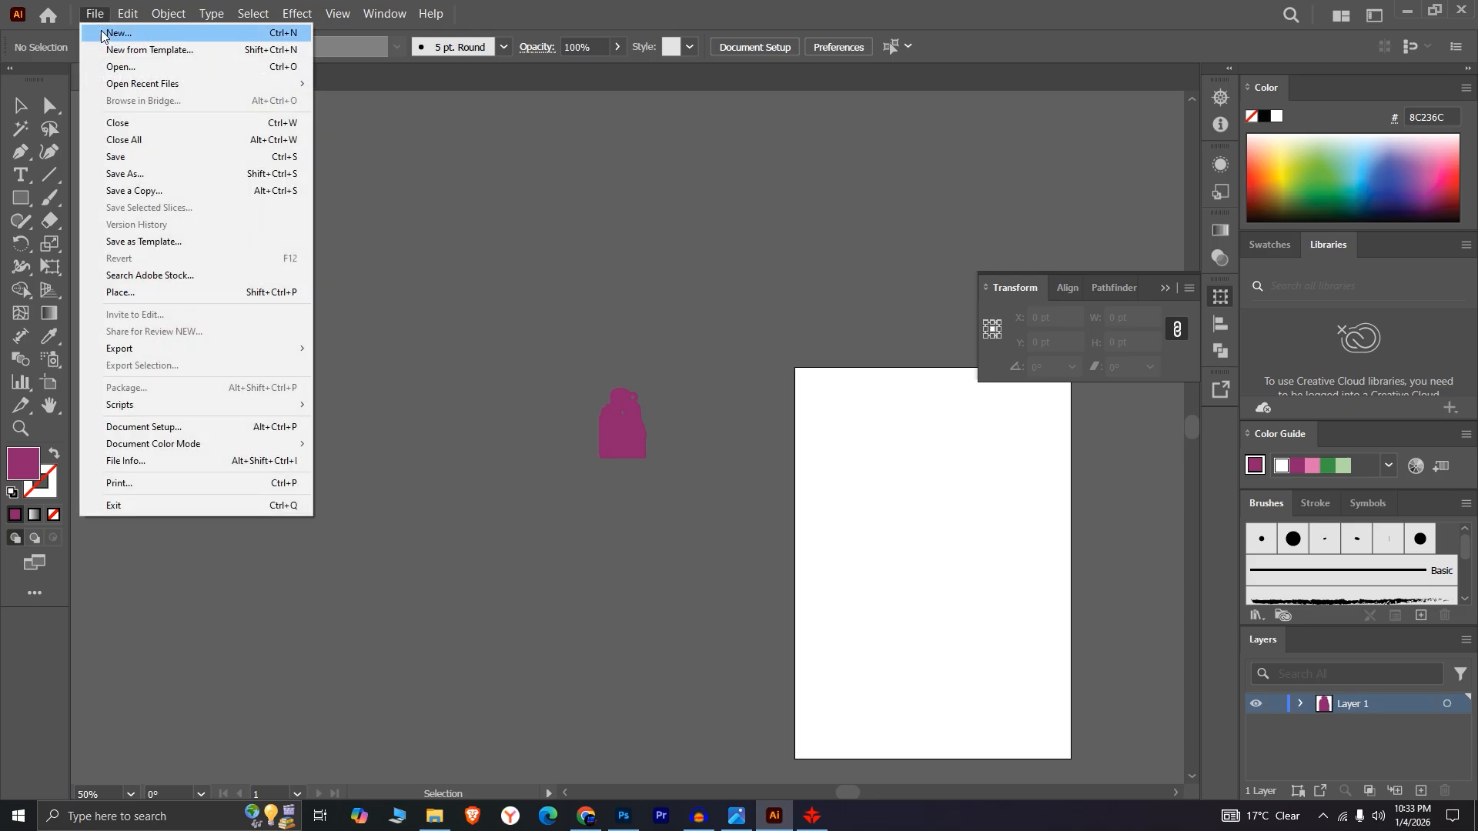
left_click(177, 192)
left_click(675, 323)
left_click(1102, 649)
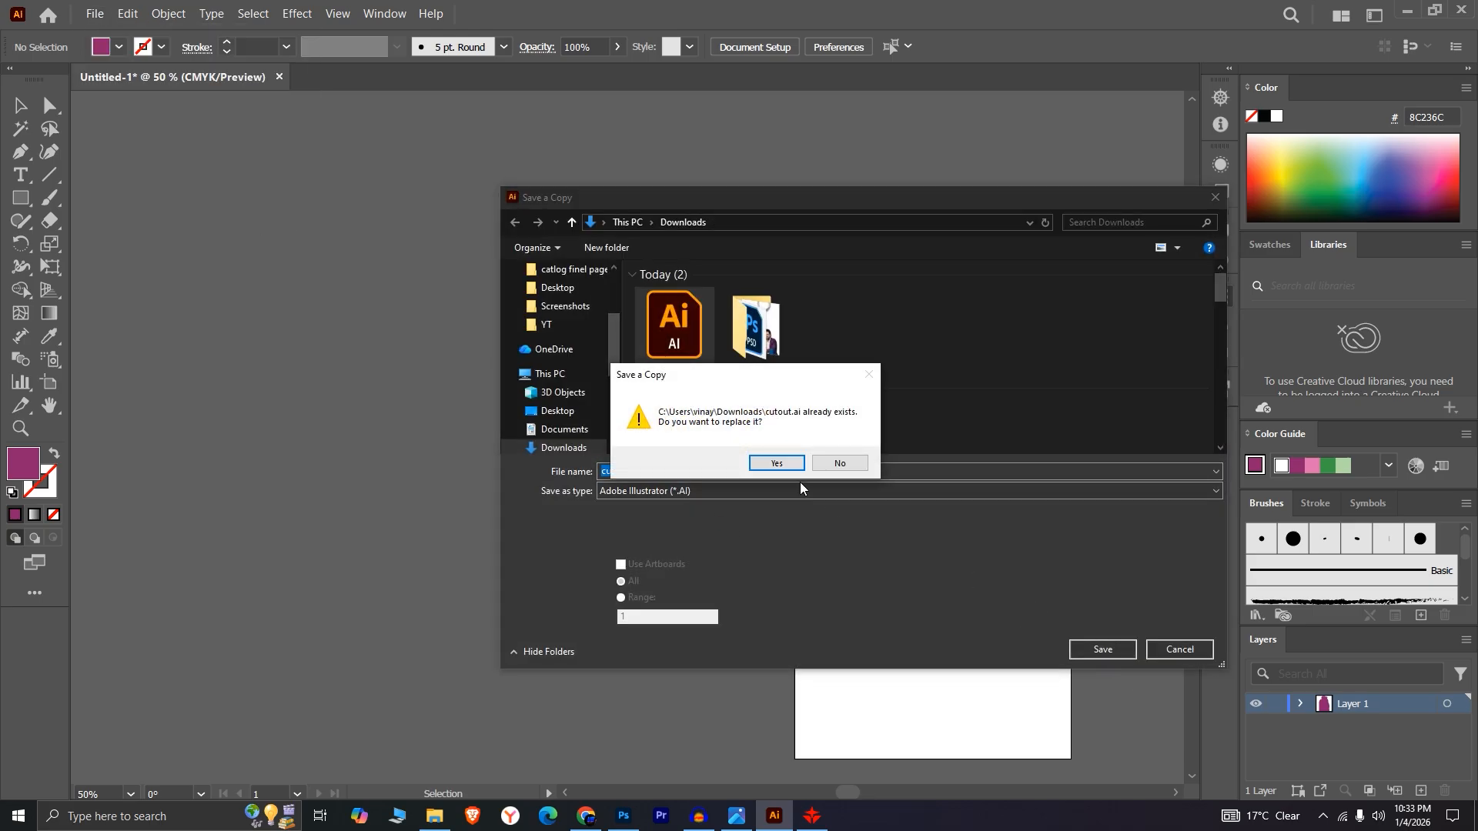
left_click(776, 463)
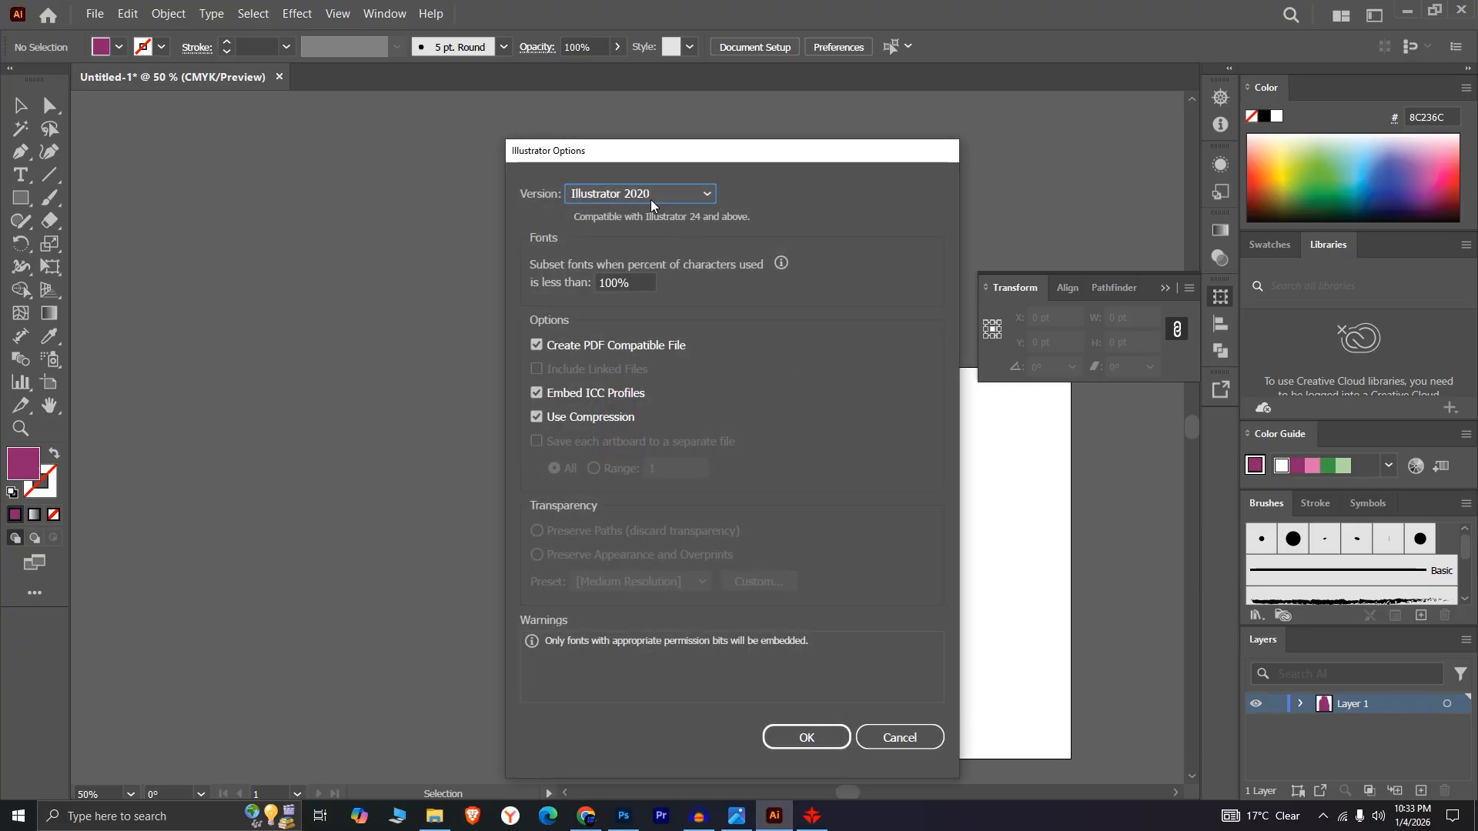
left_click(651, 194)
left_click(656, 284)
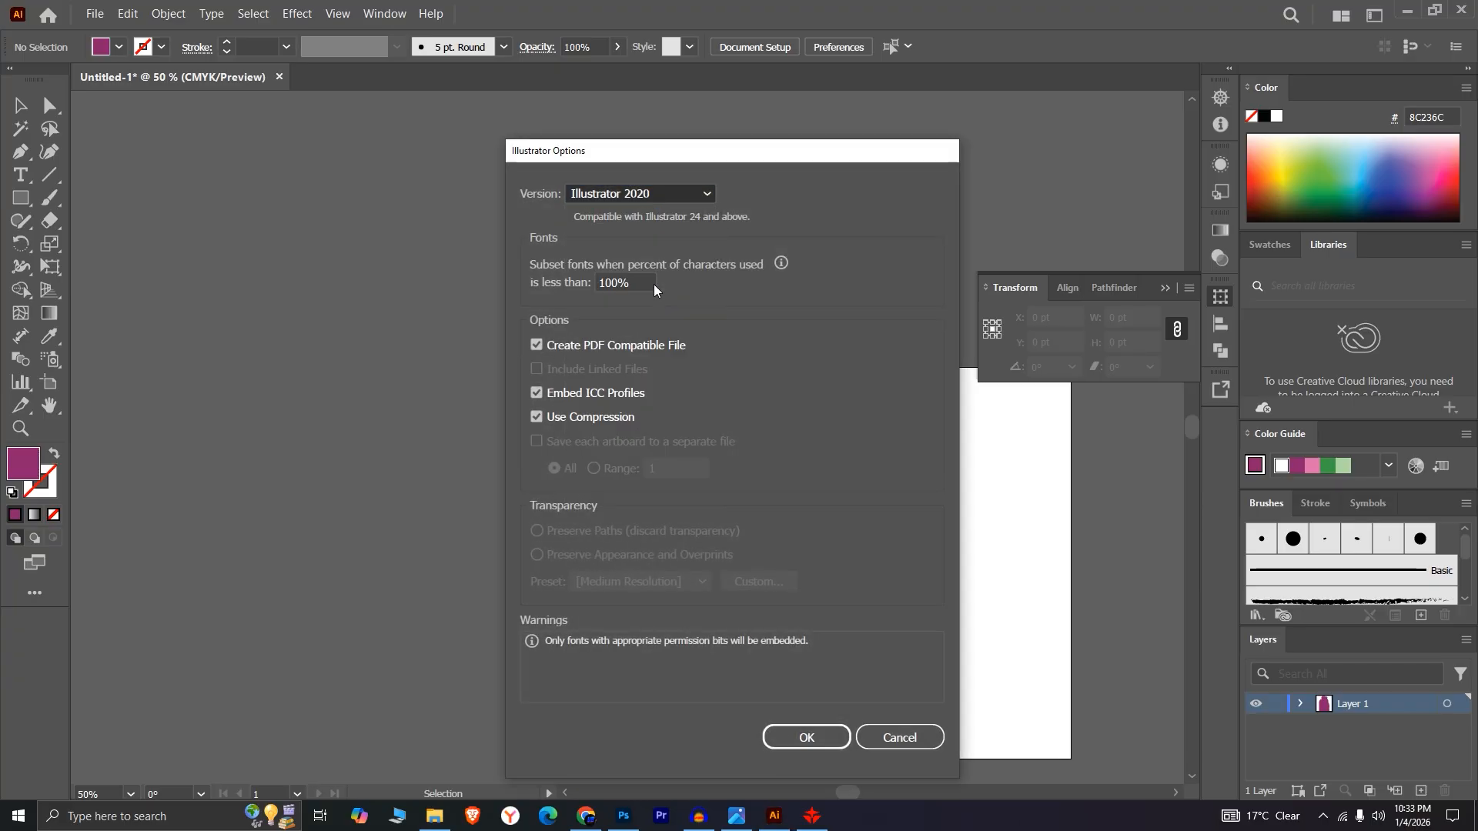
left_click(805, 715)
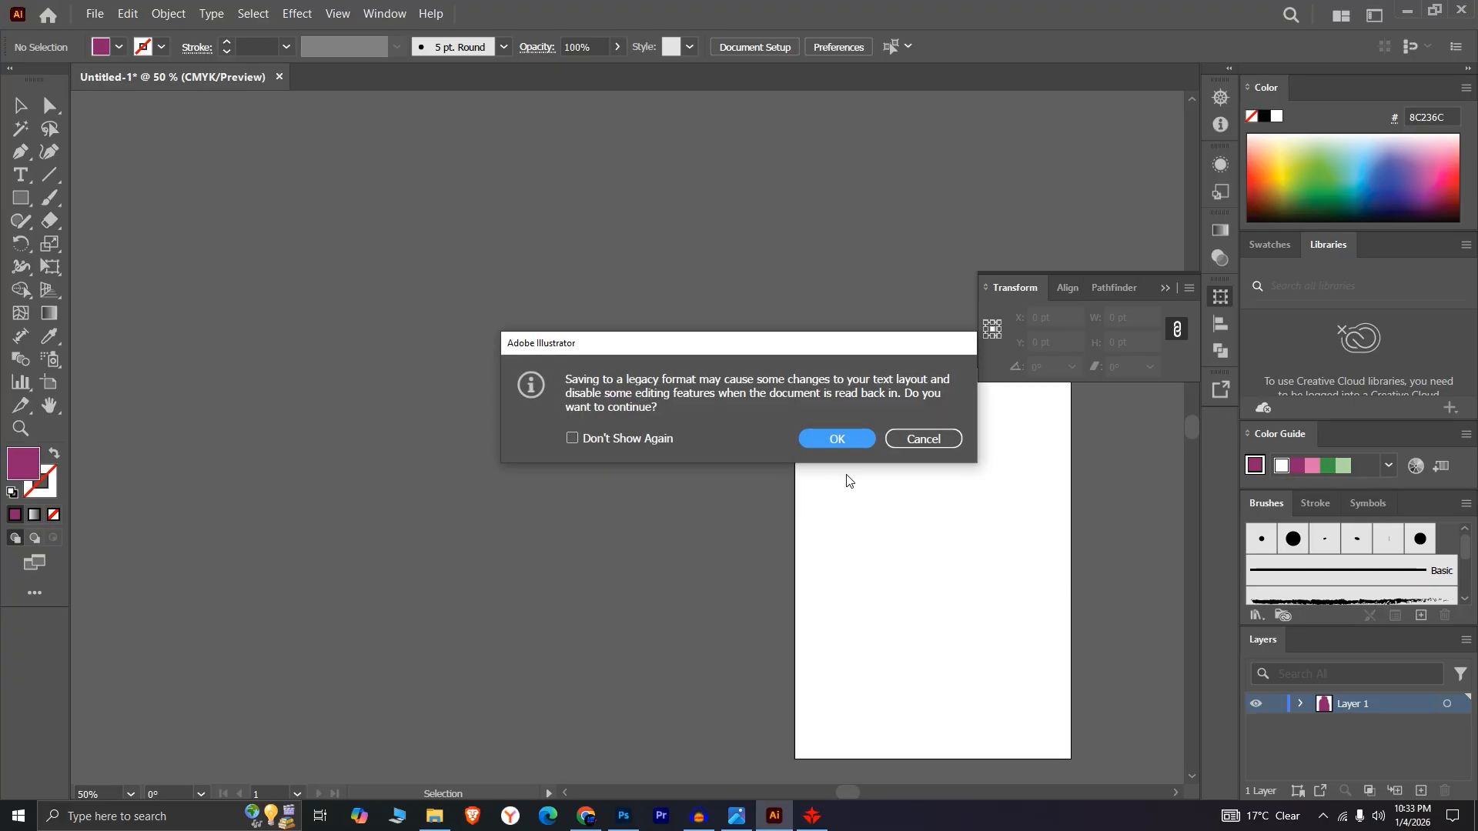
left_click(835, 439)
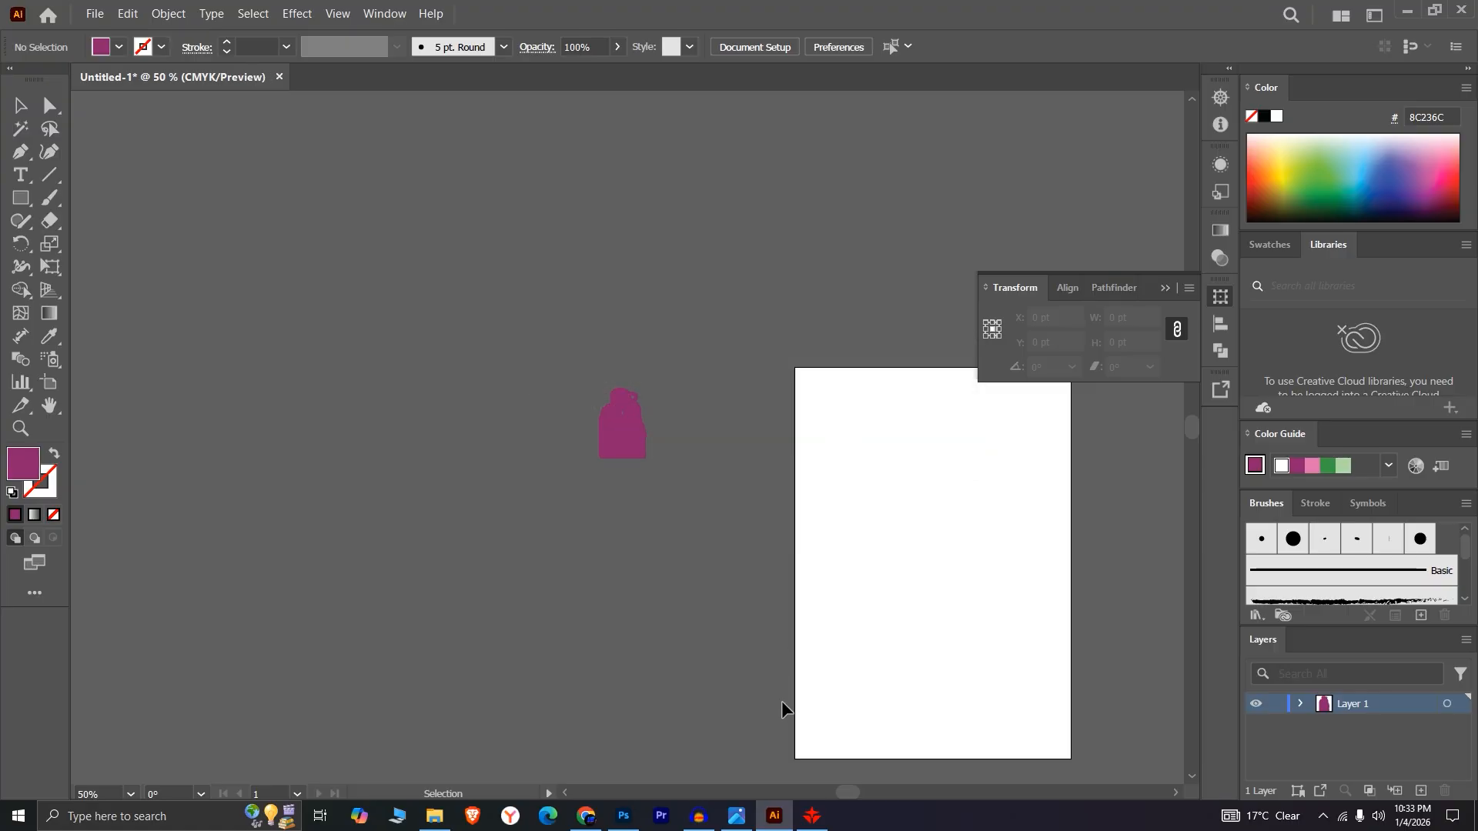
- Switch to RDWorks and import the re-saved cutout file from Downloads
left_click(812, 816)
key("ctrl+i")
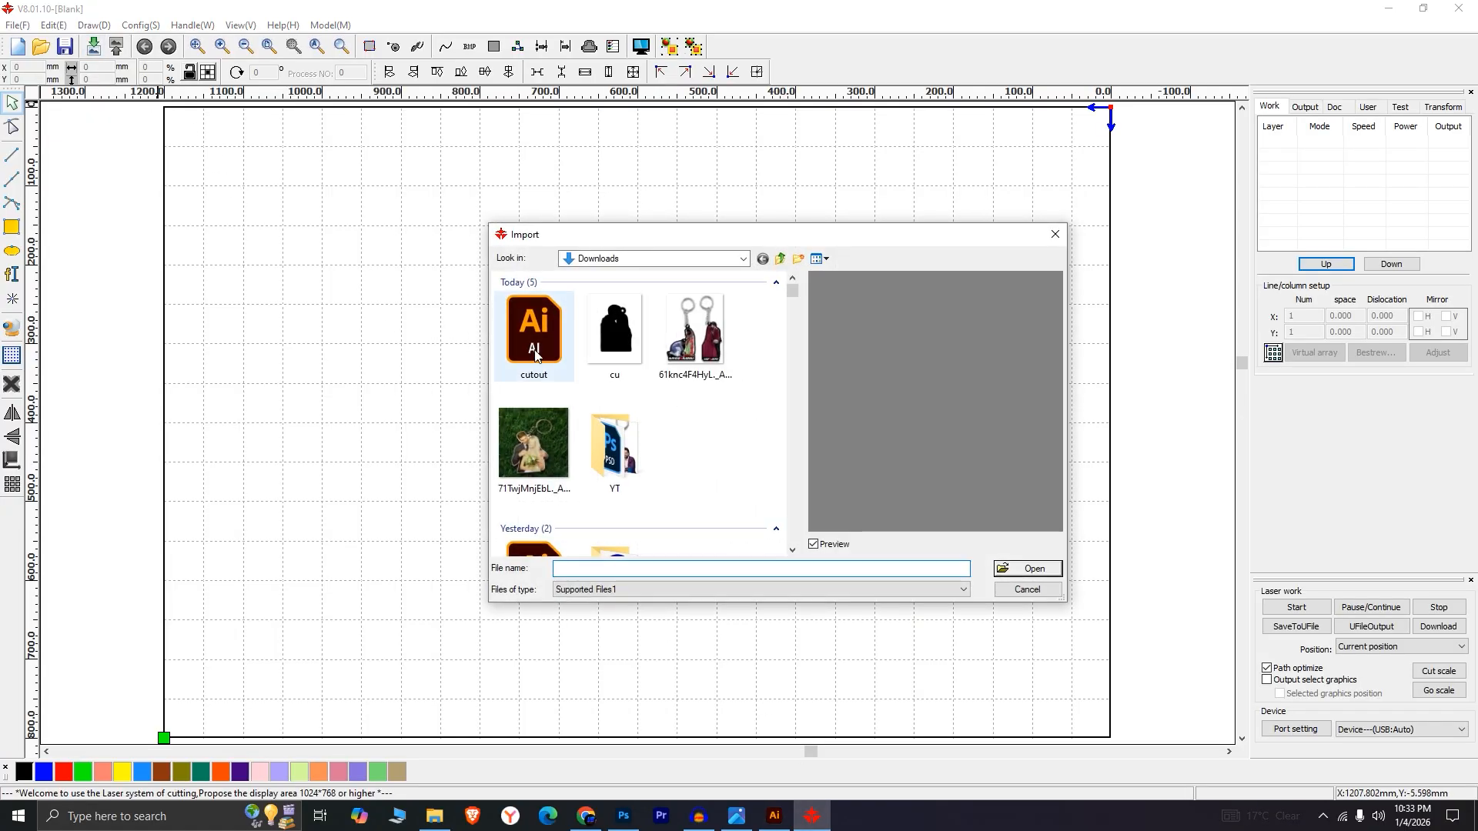
double_click(539, 338)
scroll(874, 427, "down", 5)
double_click(782, 336)
- Assign the imported keyring outline to the light green cutting layer and bring up the reference keyring photo
scroll(785, 485, "up", 5)
scroll(787, 486, "down", 5)
scroll(870, 431, "up", 5)
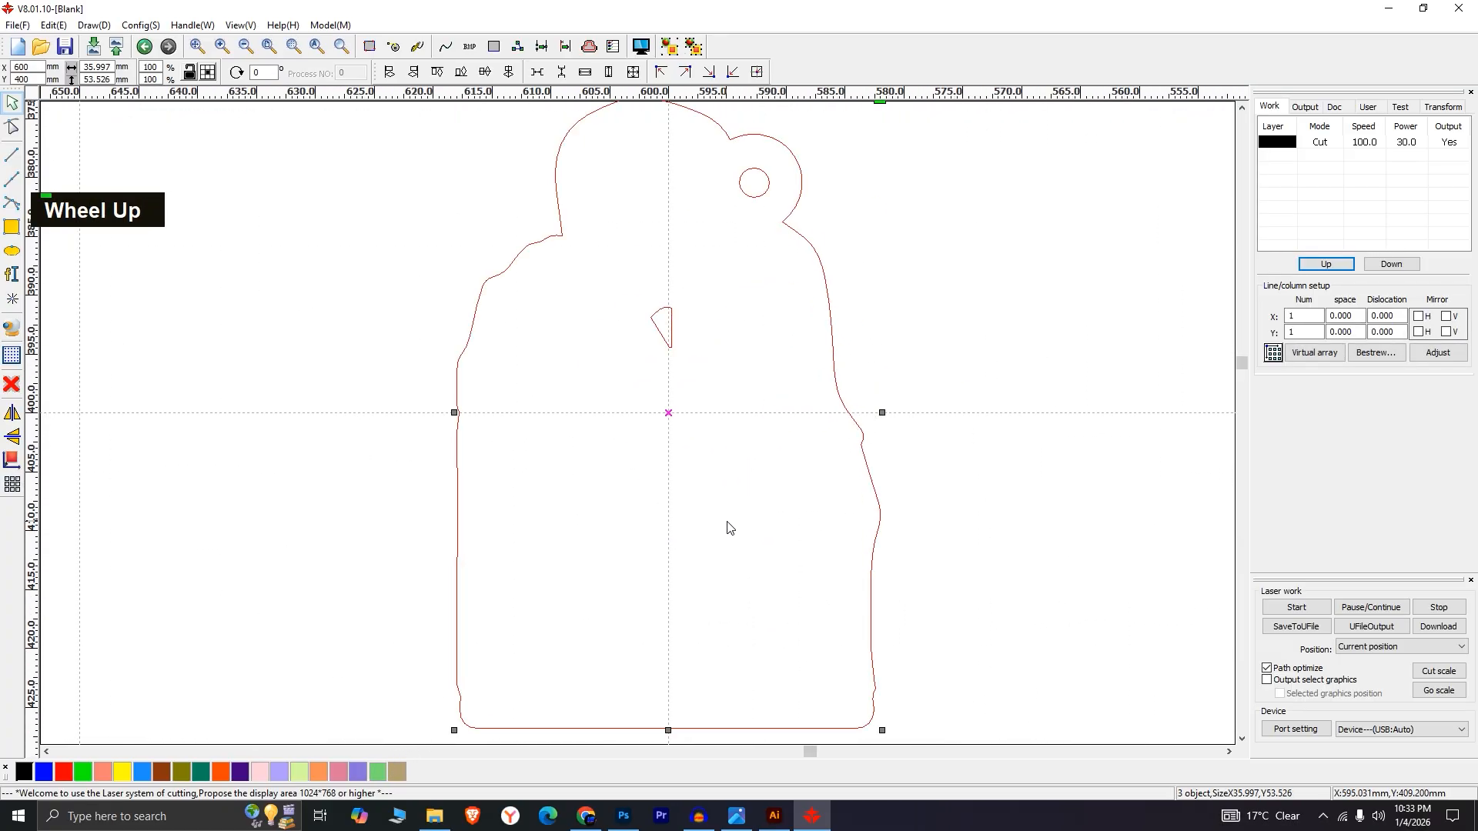
scroll(729, 528, "down", 3)
left_click(377, 771)
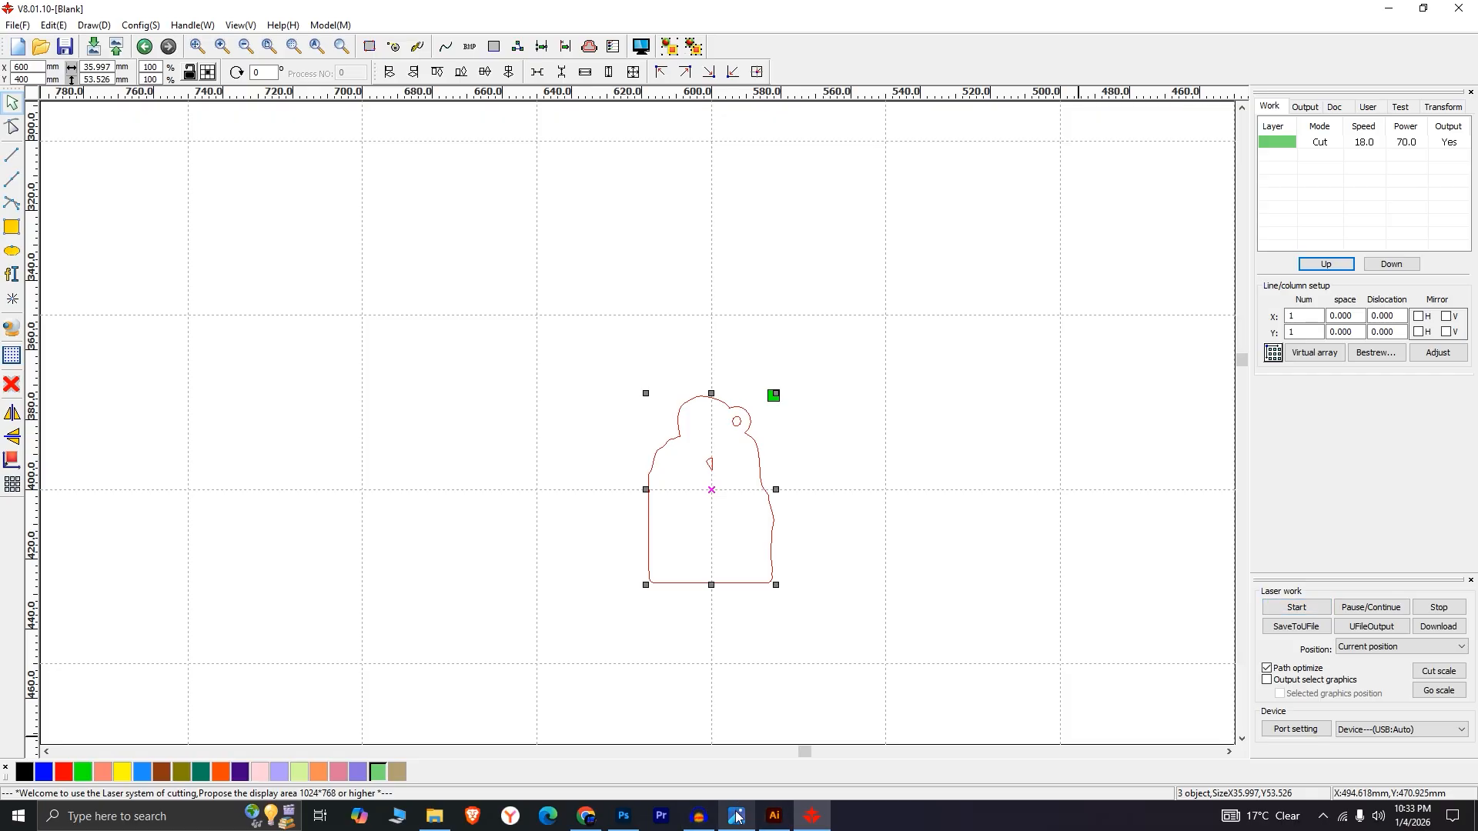
mouse_move(736, 816)
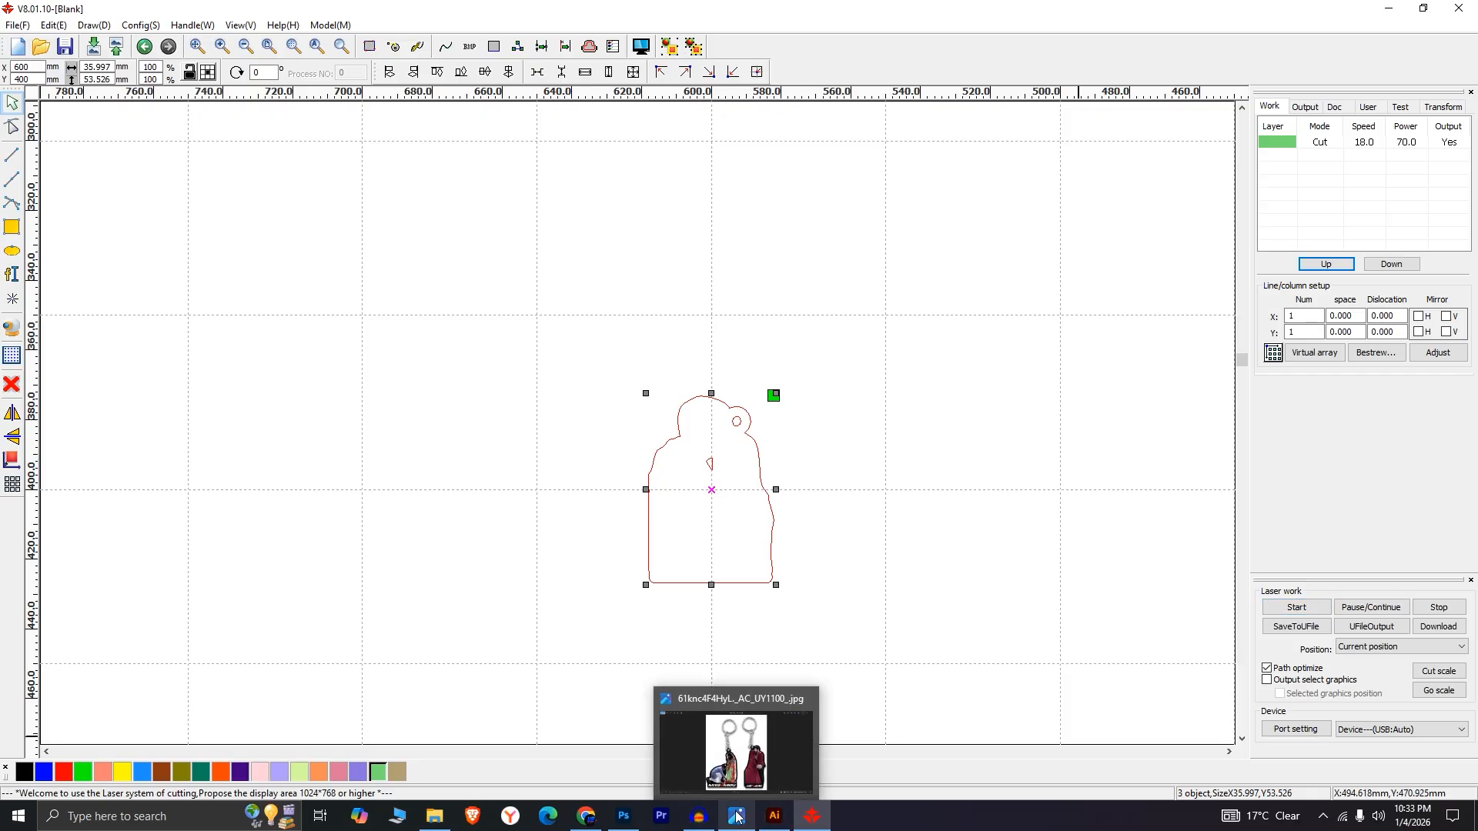
left_click(736, 816)
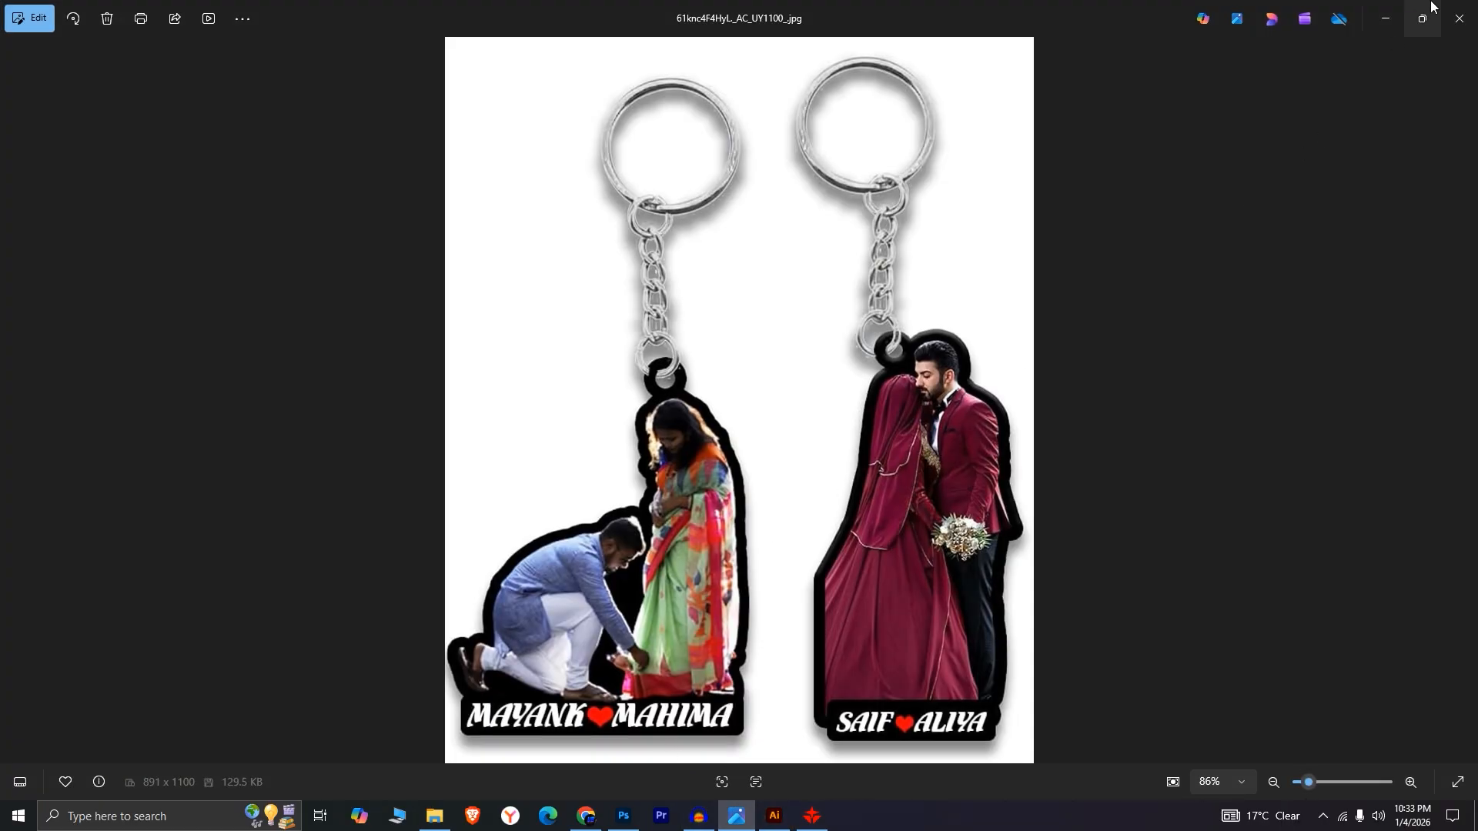